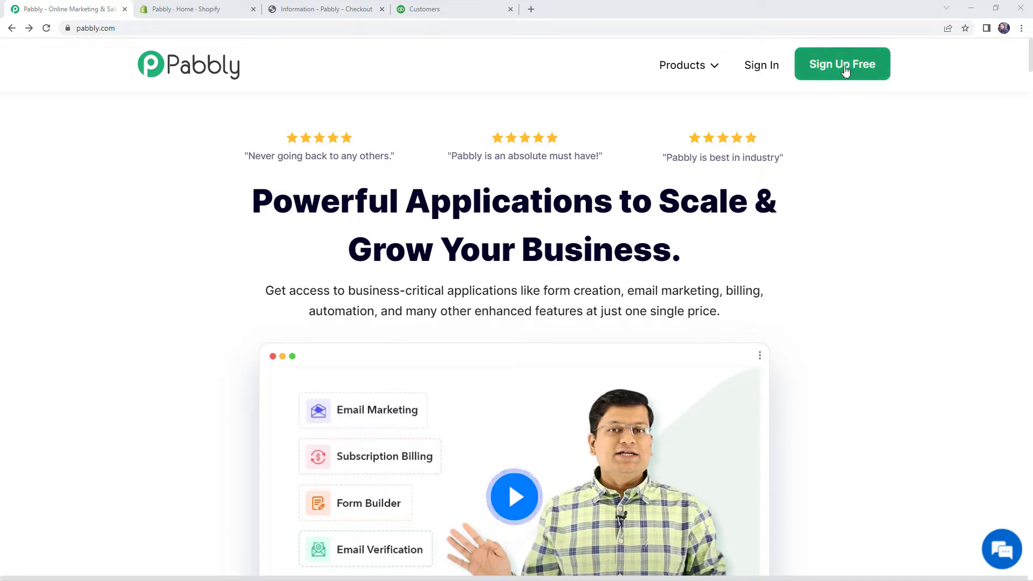
Step: Sign in to the Pabbly account and open Pabbly Connect from the All Apps page
{"action": "left_click", "coordinate": [767, 71]}
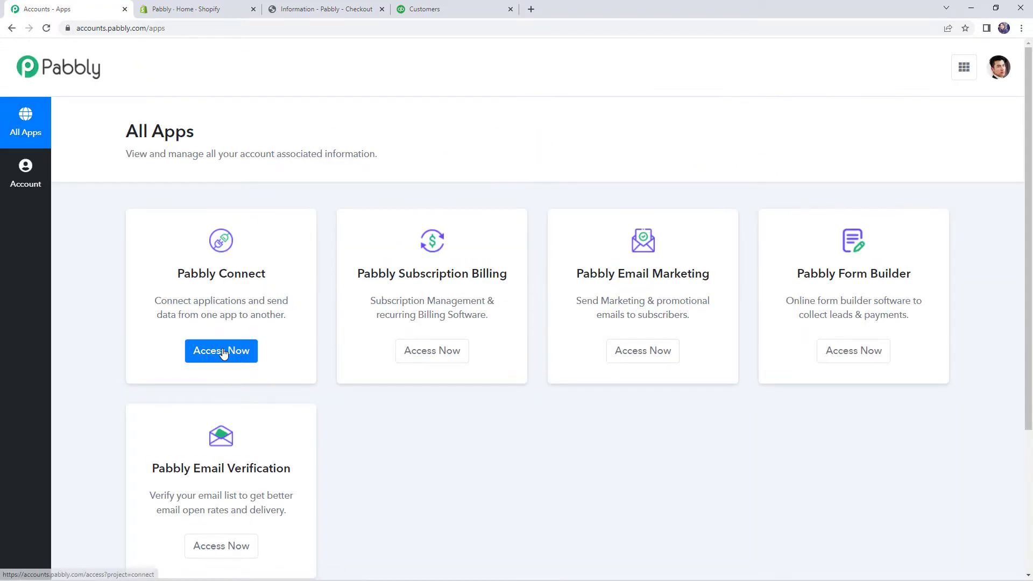
{"action": "left_click", "coordinate": [222, 352]}
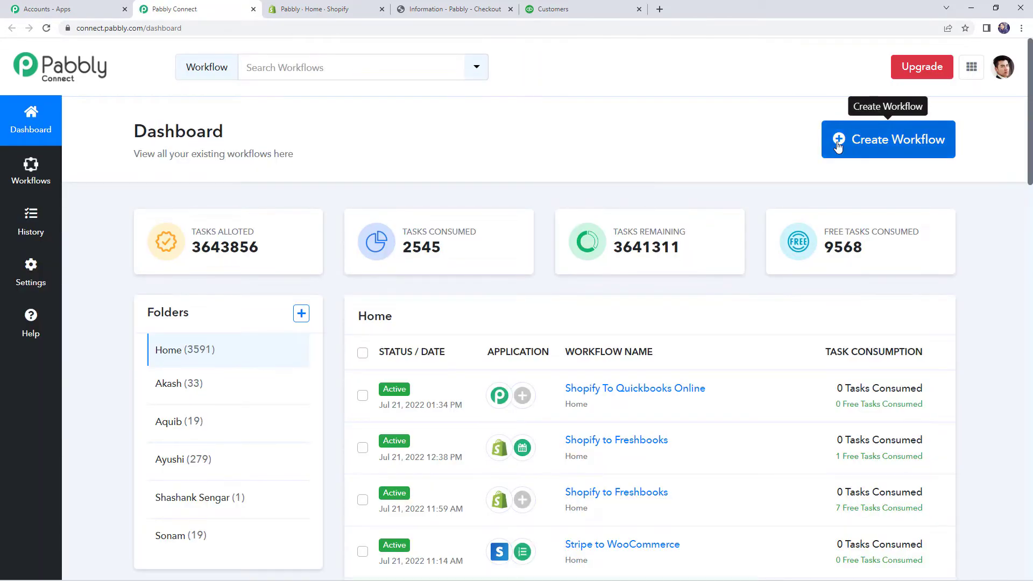
Step: Create a workflow named 'Shopify To Quickbooks Online'
{"action": "left_click", "coordinate": [838, 145]}
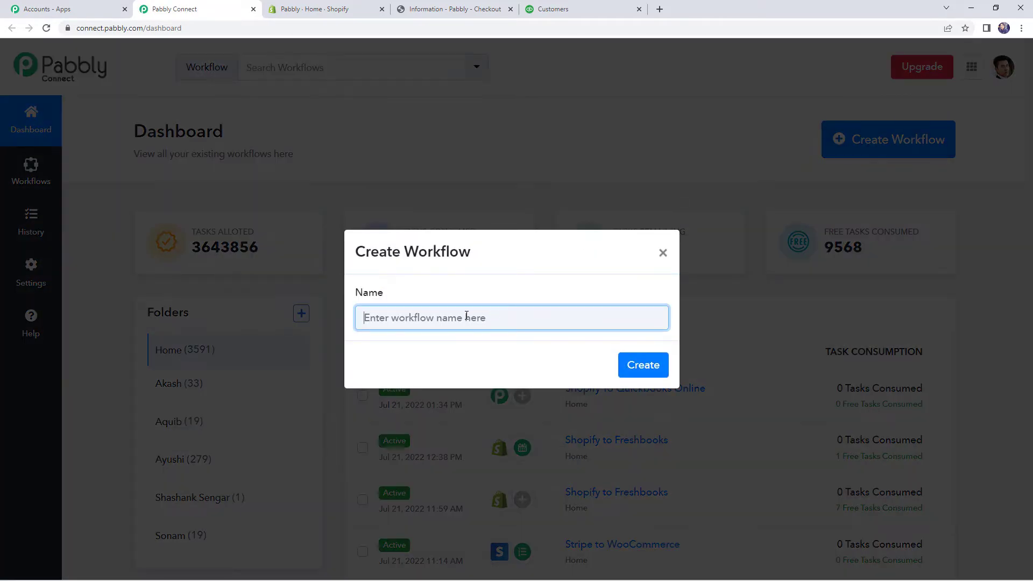
{"action": "type", "text": "Shopify"}
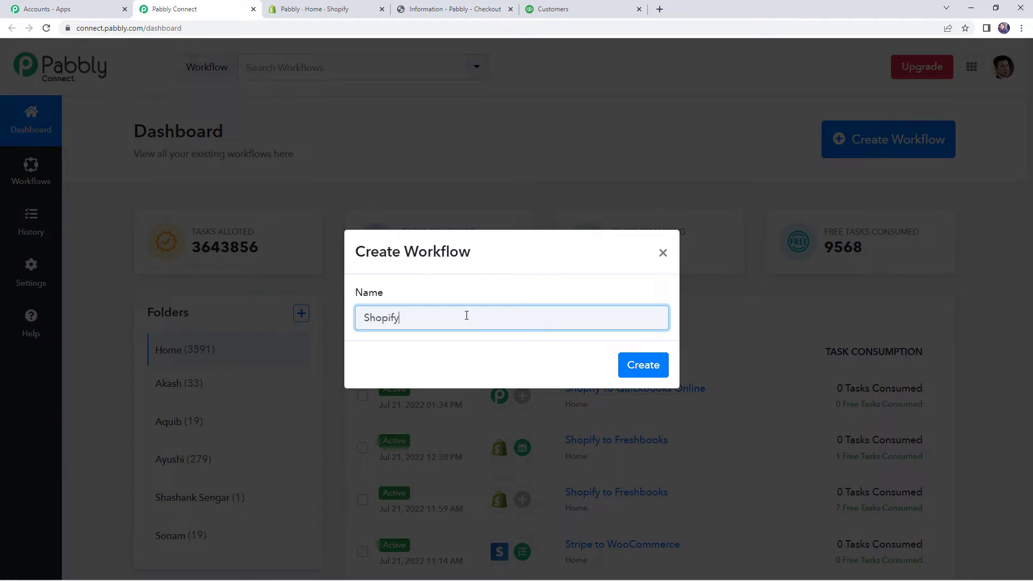
{"action": "type", "text": " To Quickbooks On"}
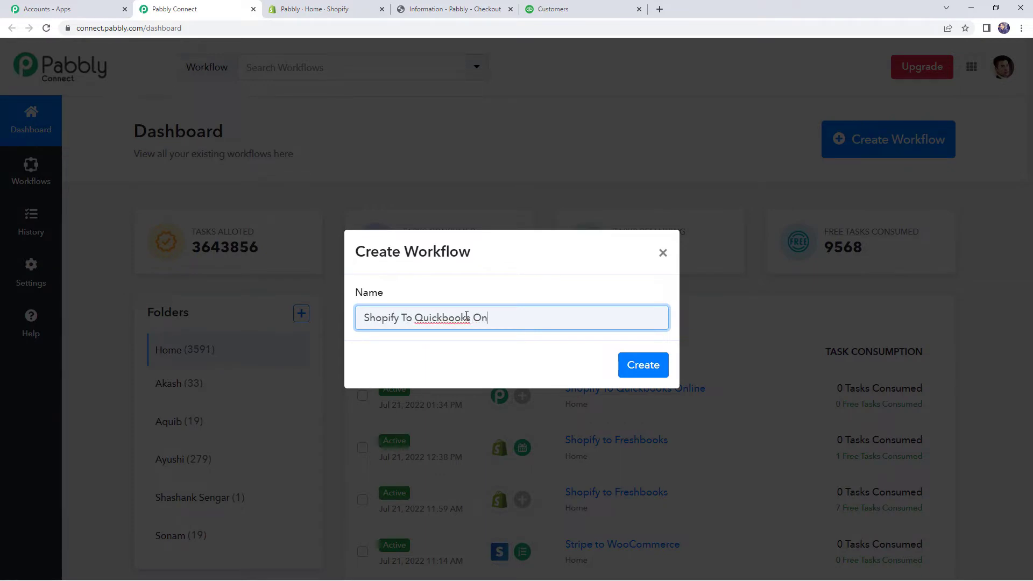
{"action": "type", "text": "line"}
{"action": "left_click", "coordinate": [643, 366]}
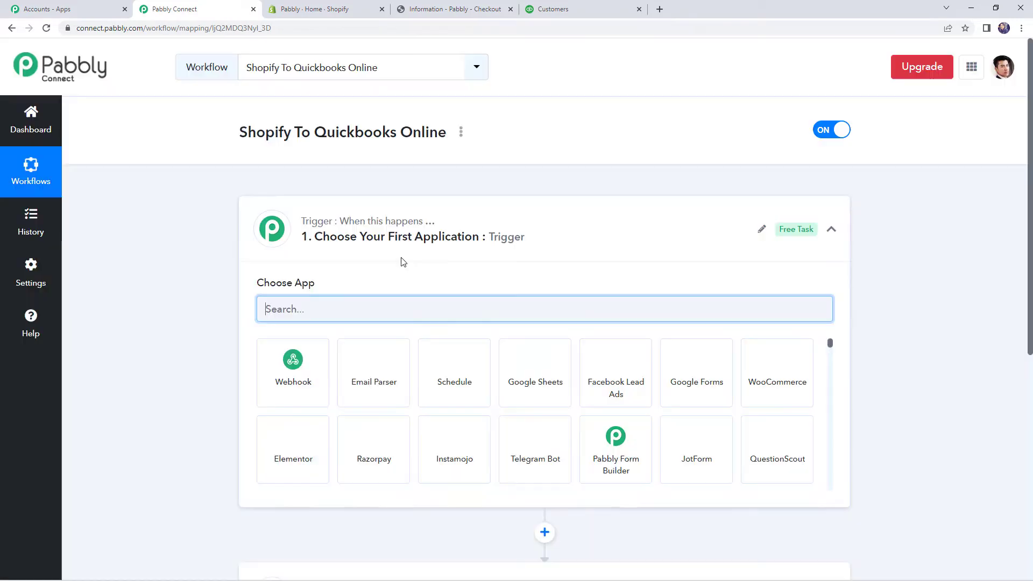
Step: Collapse and re-expand the trigger step, highlighting the trigger and action captions
{"action": "left_click", "coordinate": [410, 254]}
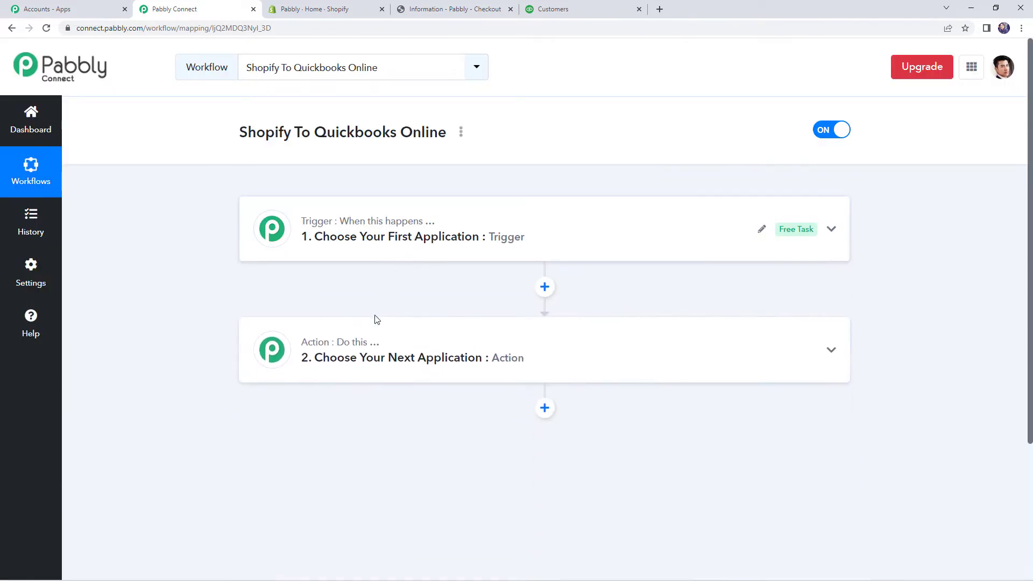
{"action": "left_click", "coordinate": [318, 238]}
{"action": "left_click_drag", "start_coordinate": [341, 221], "coordinate": [434, 230]}
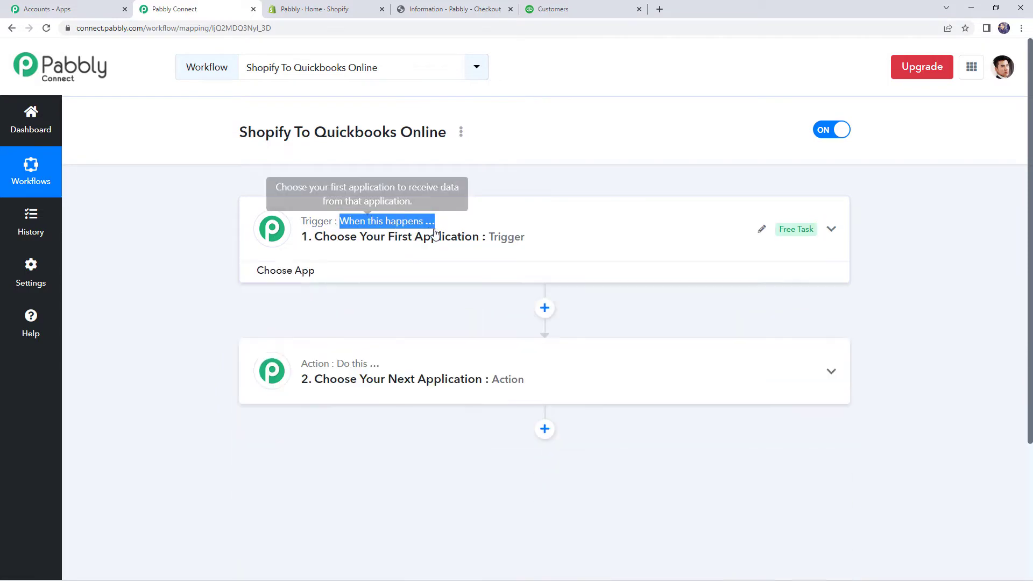
{"action": "left_click", "coordinate": [434, 234]}
{"action": "left_click", "coordinate": [432, 236]}
{"action": "left_click_drag", "start_coordinate": [339, 347], "coordinate": [417, 344]}
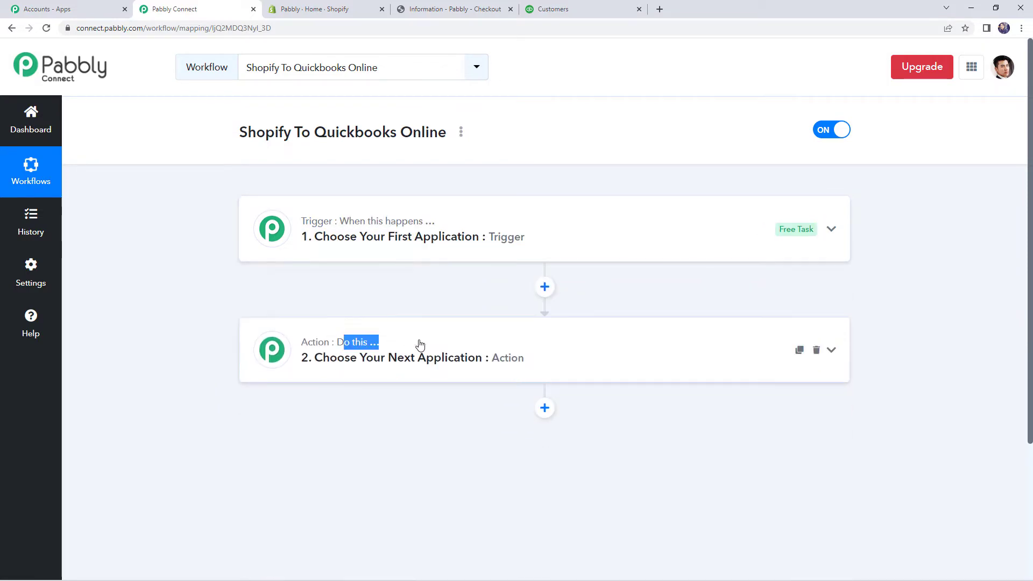
Step: Set the trigger to Shopify's New Order event so its webhook URL appears
{"action": "left_click", "coordinate": [377, 258]}
{"action": "left_click", "coordinate": [318, 309]}
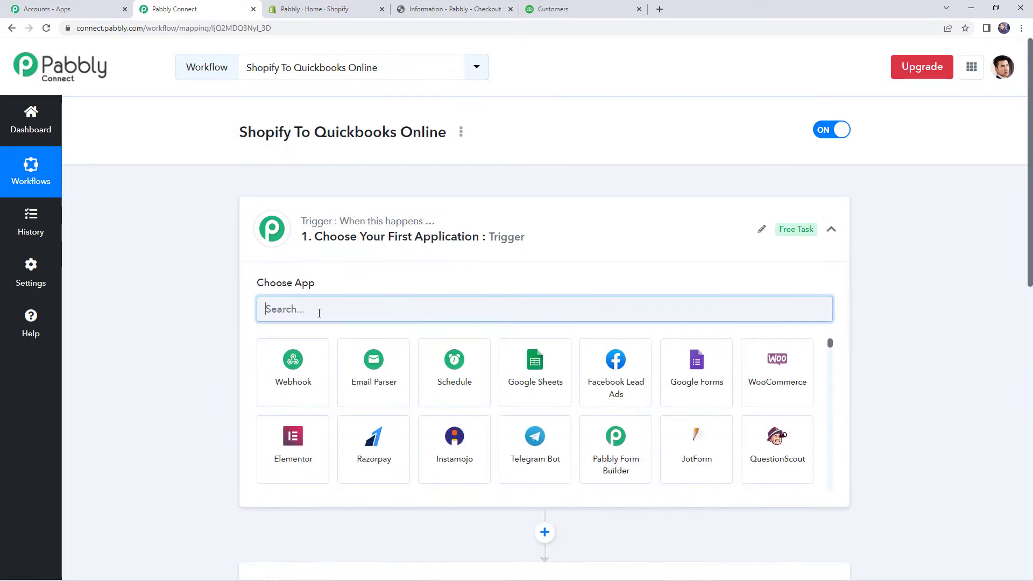
{"action": "type", "text": "shopif"}
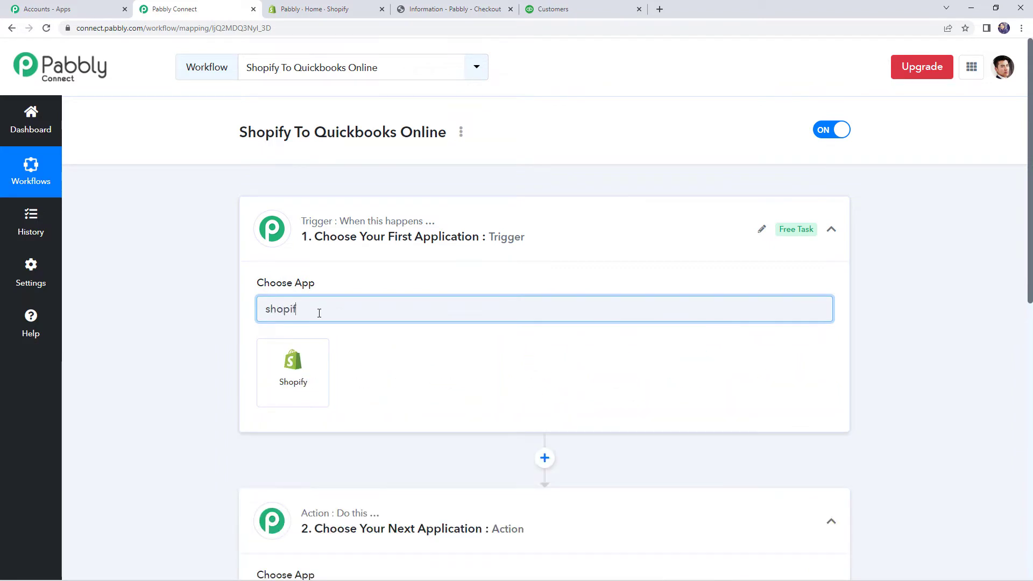
{"action": "left_click", "coordinate": [297, 364]}
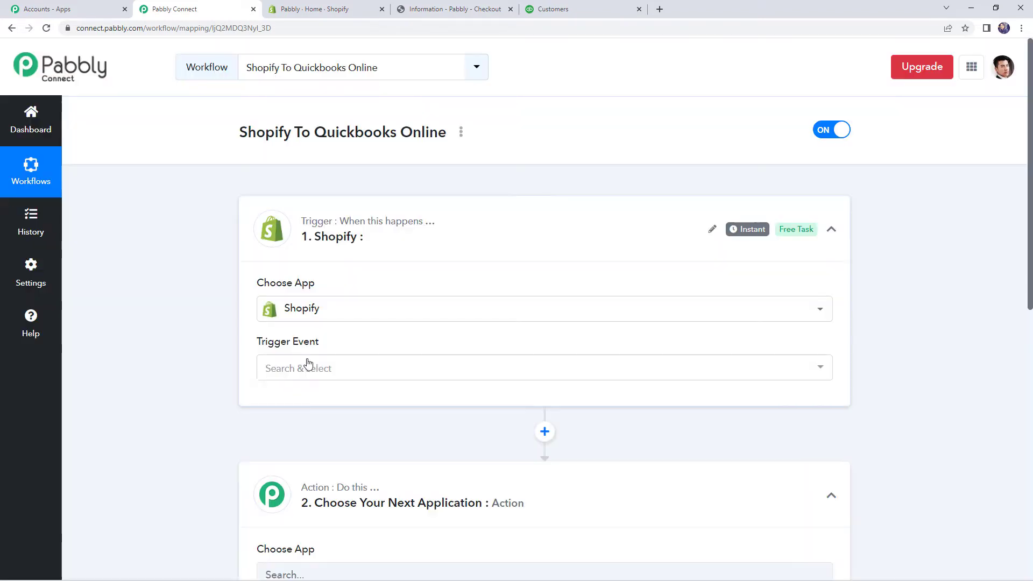
{"action": "left_click", "coordinate": [346, 370]}
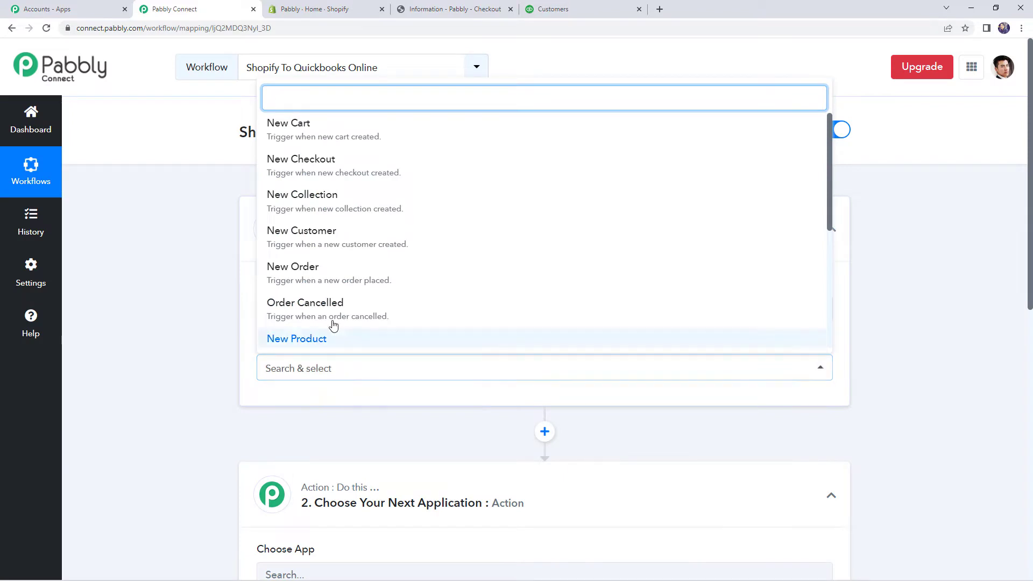
{"action": "left_click", "coordinate": [321, 277]}
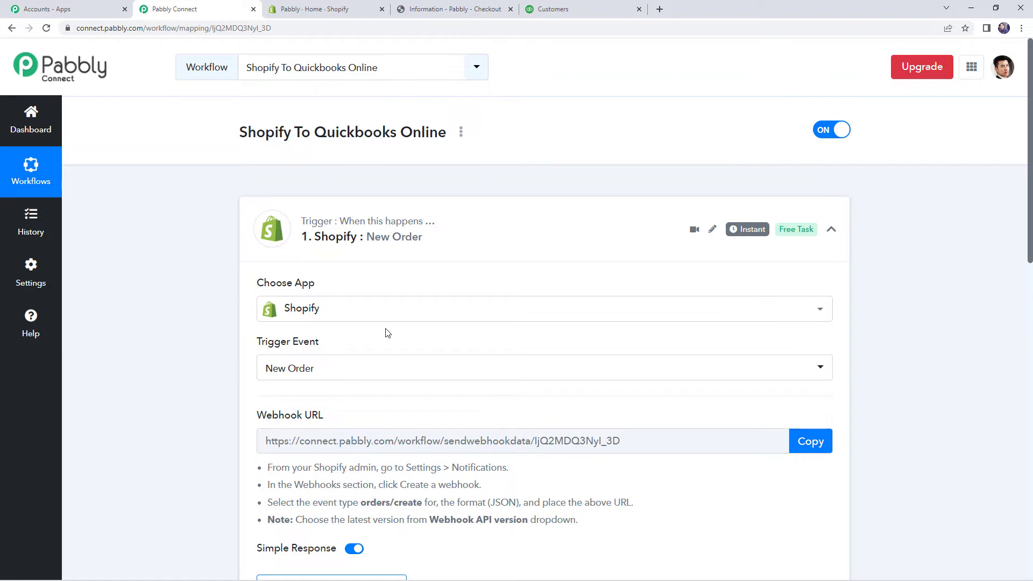
{"action": "scroll", "coordinate": [388, 333], "scroll_direction": "down", "scroll_amount": 1}
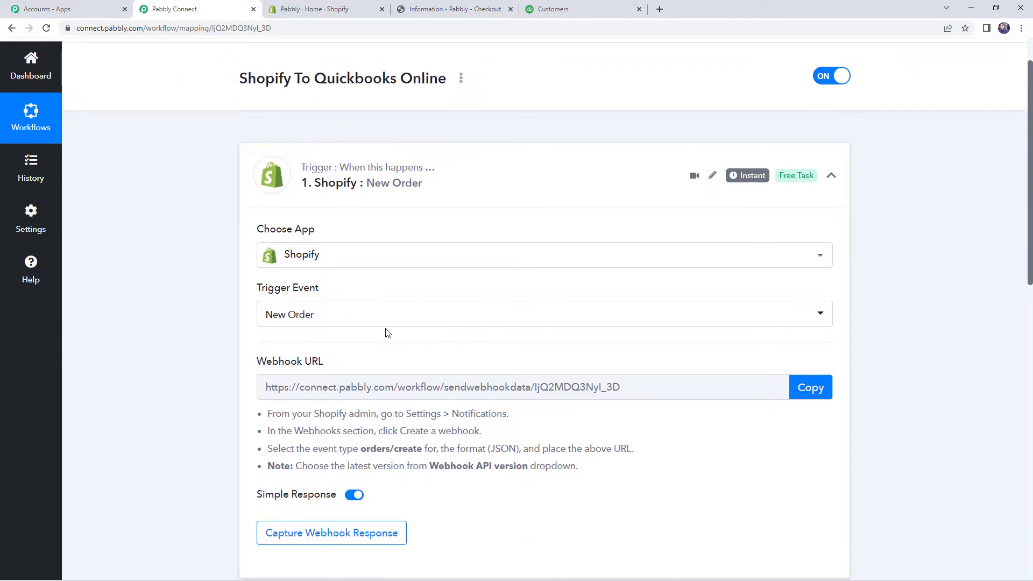
{"action": "scroll", "coordinate": [386, 329], "scroll_direction": "down", "scroll_amount": 1}
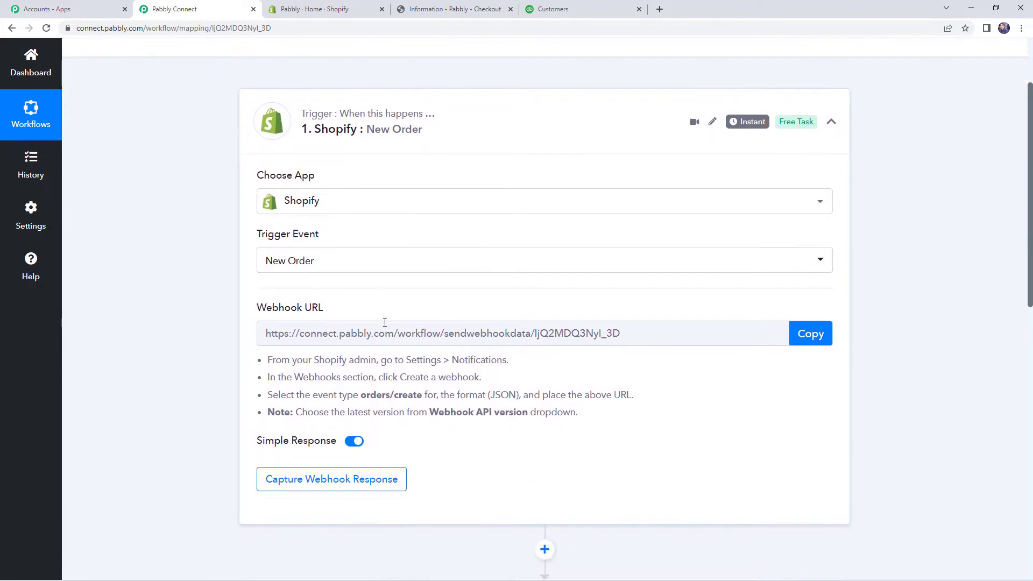
{"action": "mouse_move", "coordinate": [303, 311]}
Step: Copy the Pabbly webhook URL and open Shopify's Settings > Notifications page
{"action": "left_click", "coordinate": [807, 335]}
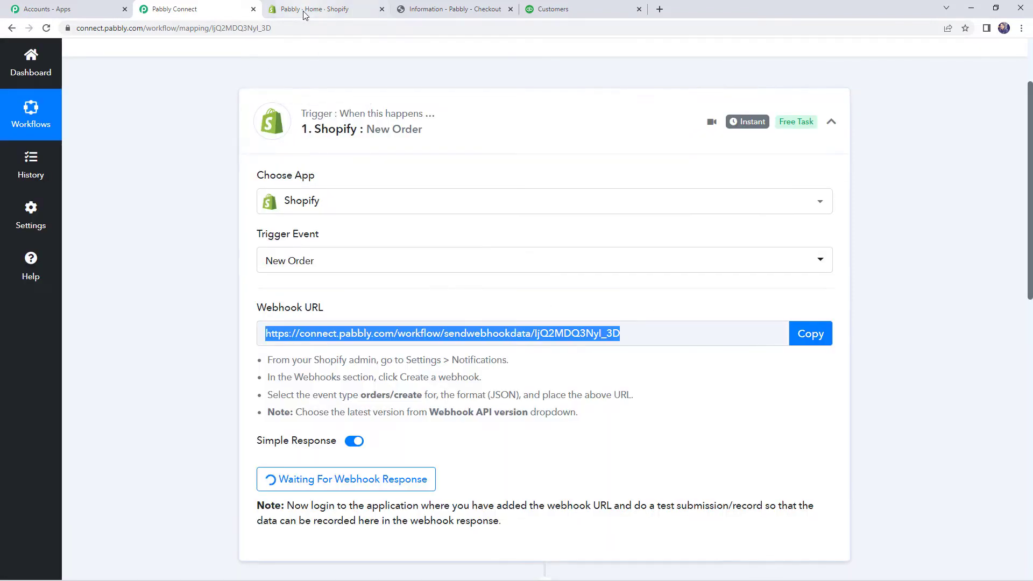
{"action": "left_click", "coordinate": [305, 11]}
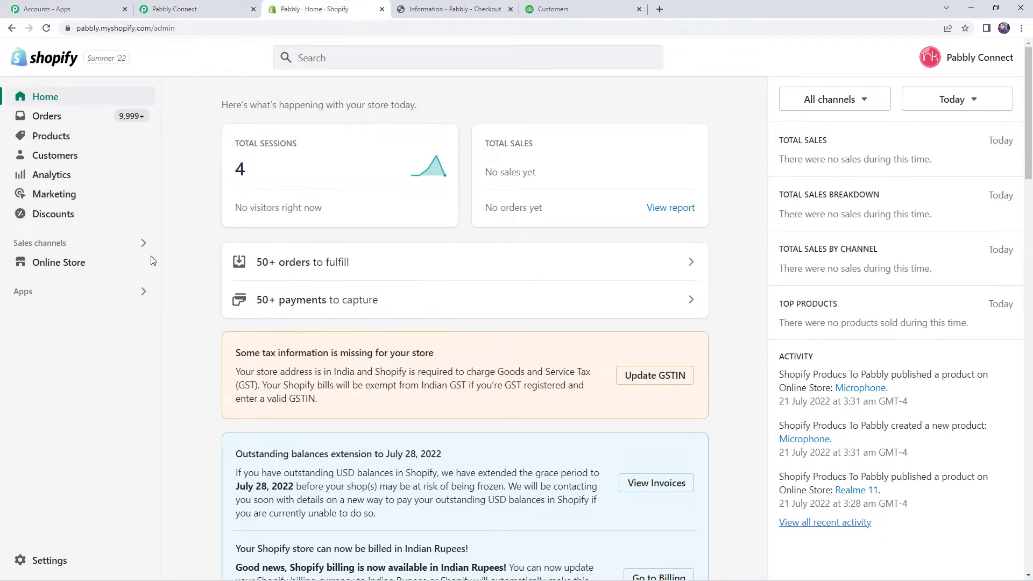
{"action": "left_click", "coordinate": [50, 562]}
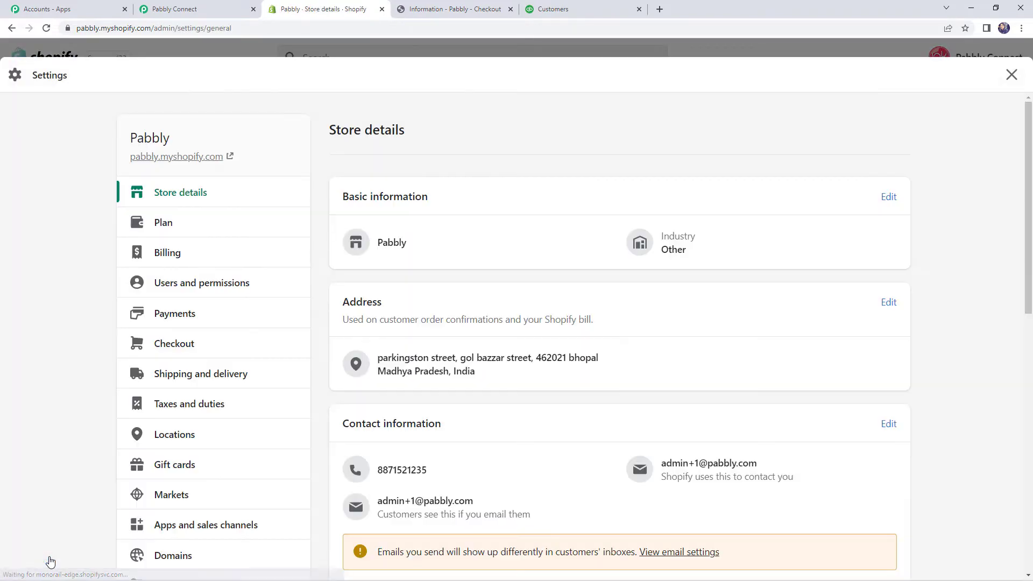
{"action": "scroll", "coordinate": [167, 353], "scroll_direction": "down", "scroll_amount": 5}
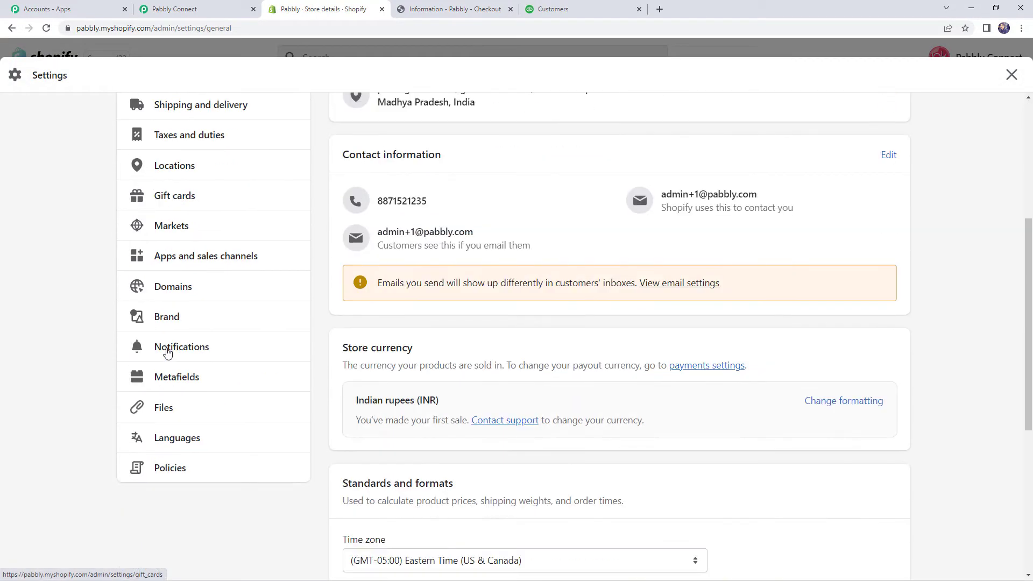
{"action": "left_click", "coordinate": [167, 347]}
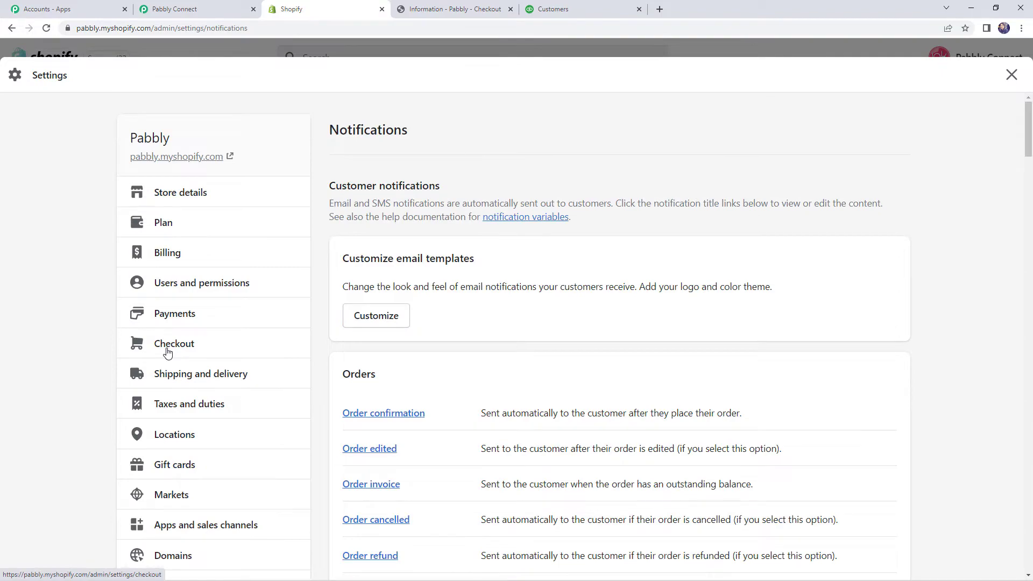
Step: Scroll to the Webhooks section and start creating a new webhook
{"action": "scroll", "coordinate": [550, 373], "scroll_direction": "down", "scroll_amount": 20}
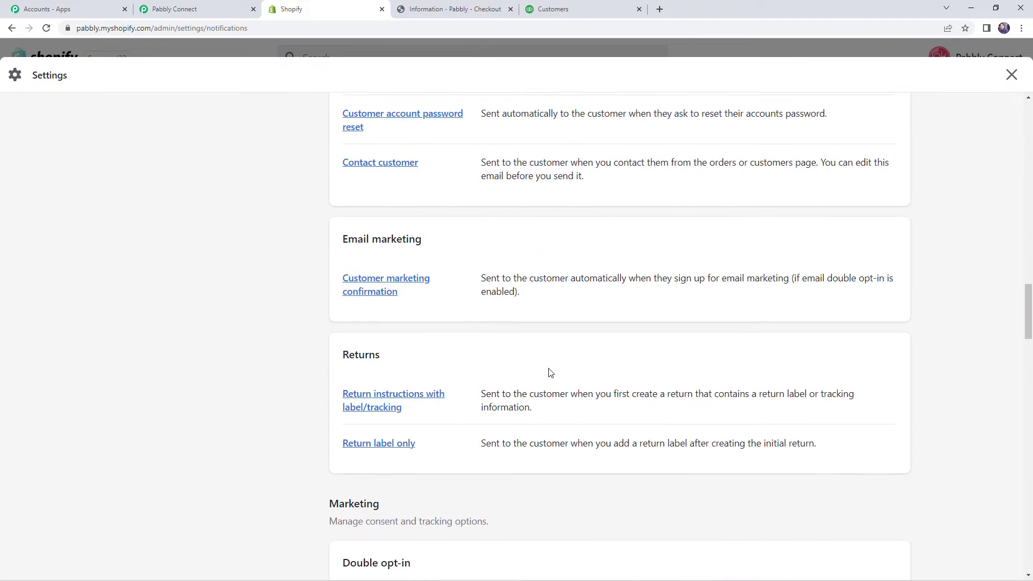
{"action": "scroll", "coordinate": [550, 372], "scroll_direction": "down", "scroll_amount": 12}
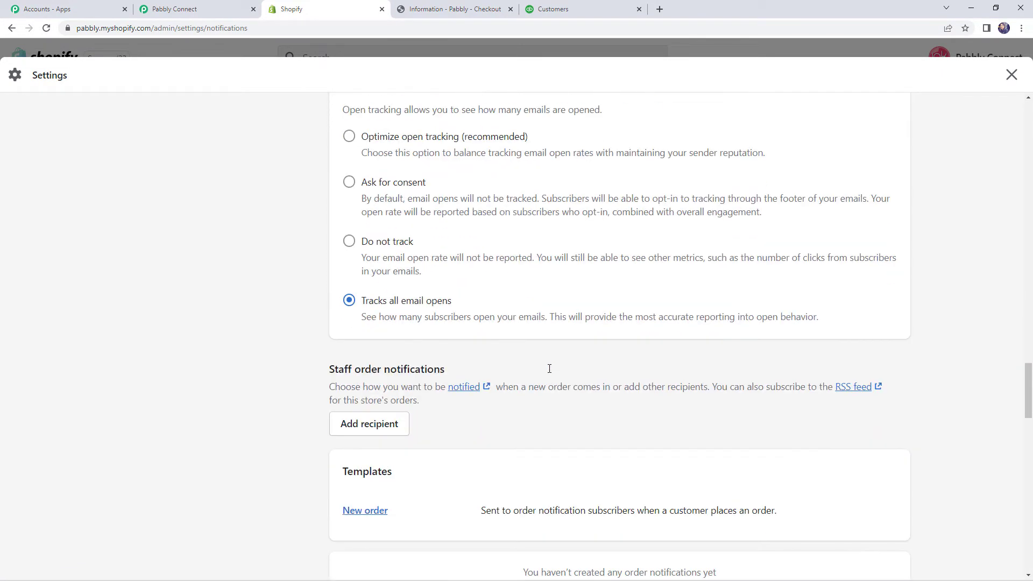
{"action": "scroll", "coordinate": [549, 371], "scroll_direction": "down", "scroll_amount": 7}
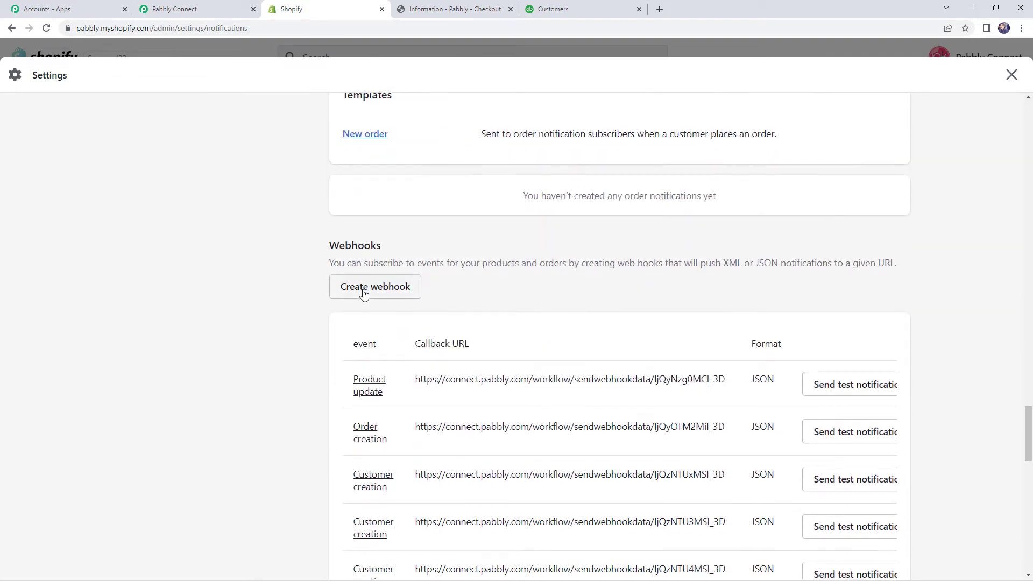
{"action": "left_click", "coordinate": [364, 294]}
Step: Save an Order creation webhook to the pasted Pabbly URL with API version 2022-07 (Latest)
{"action": "left_click", "coordinate": [379, 273]}
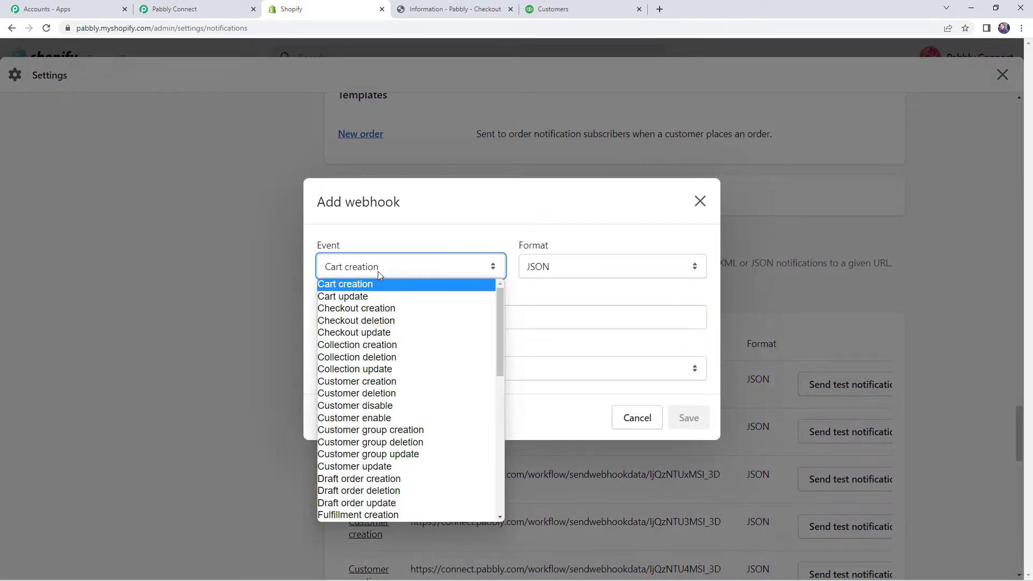
{"action": "scroll", "coordinate": [378, 371], "scroll_direction": "down", "scroll_amount": 5}
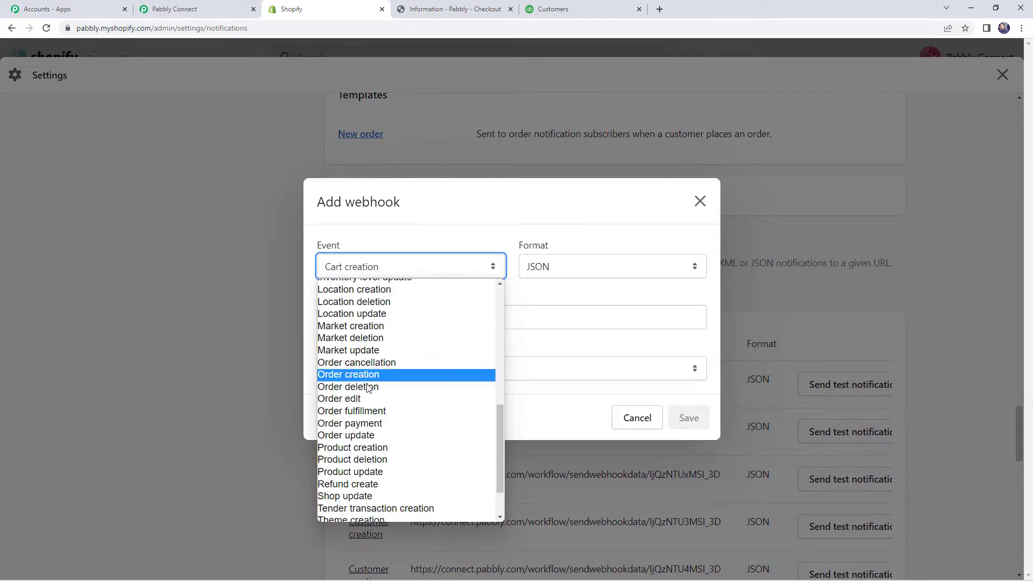
{"action": "left_click", "coordinate": [364, 375]}
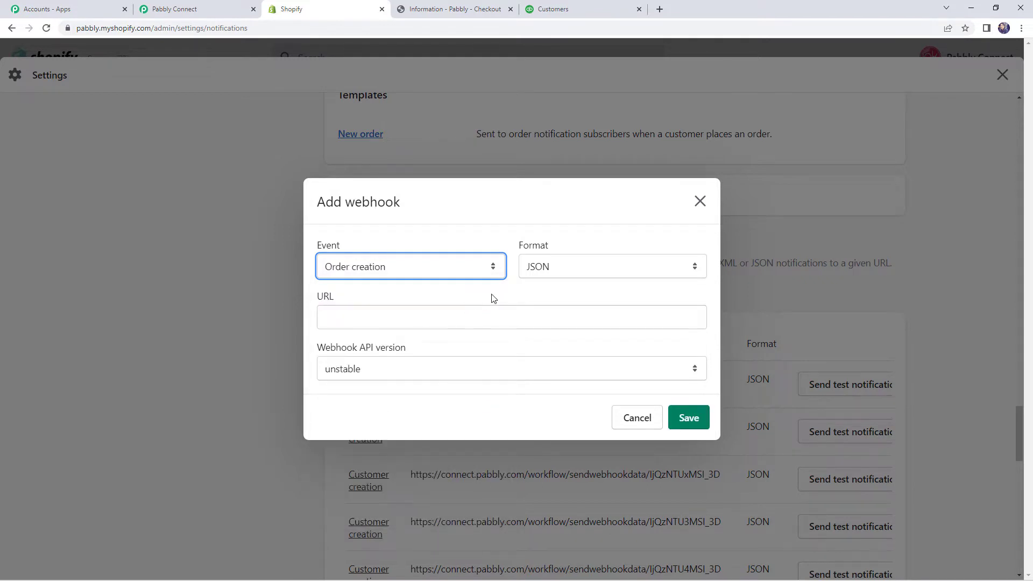
{"action": "left_click", "coordinate": [372, 322]}
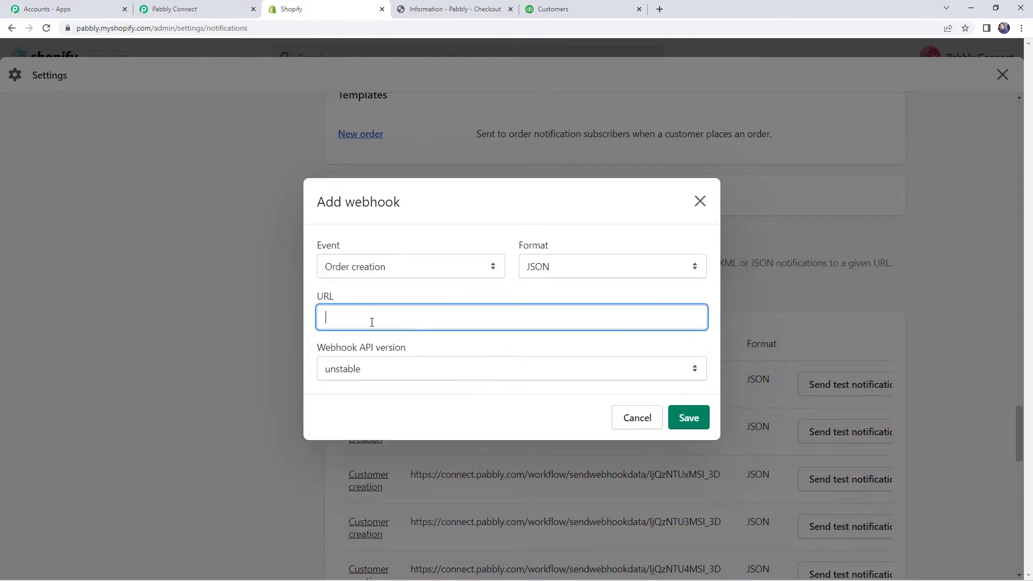
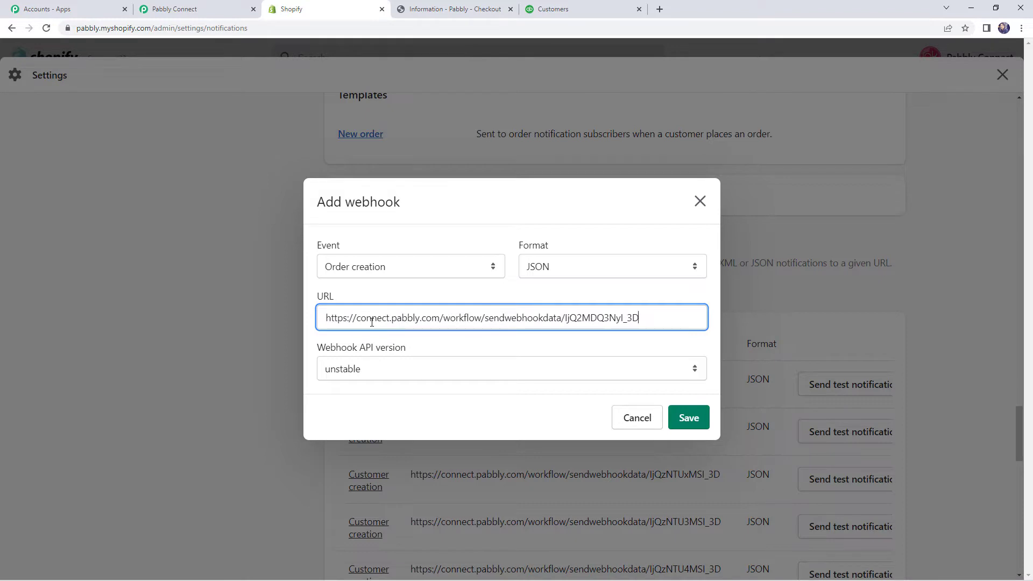
{"action": "left_click", "coordinate": [414, 371]}
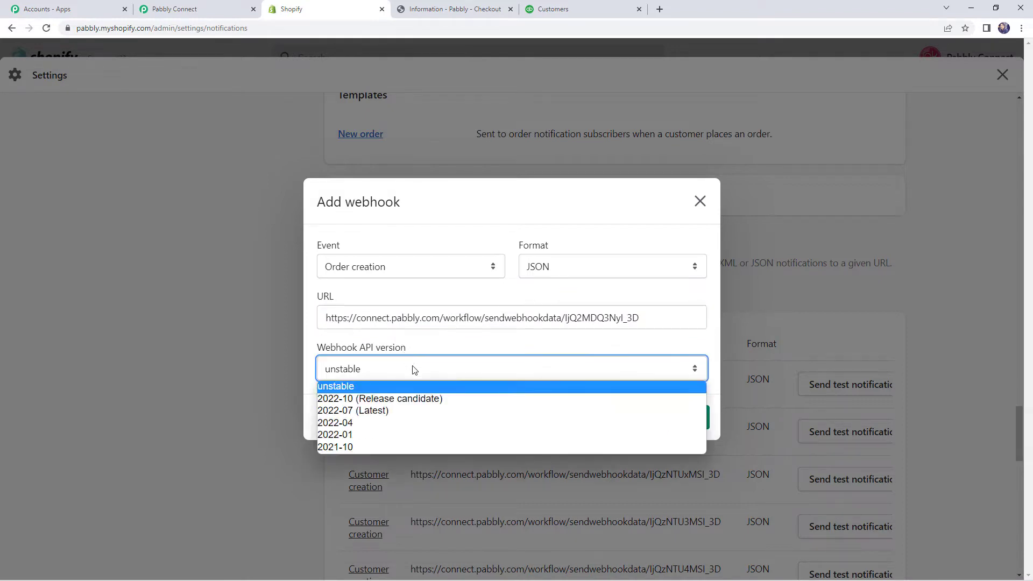
{"action": "left_click", "coordinate": [369, 410]}
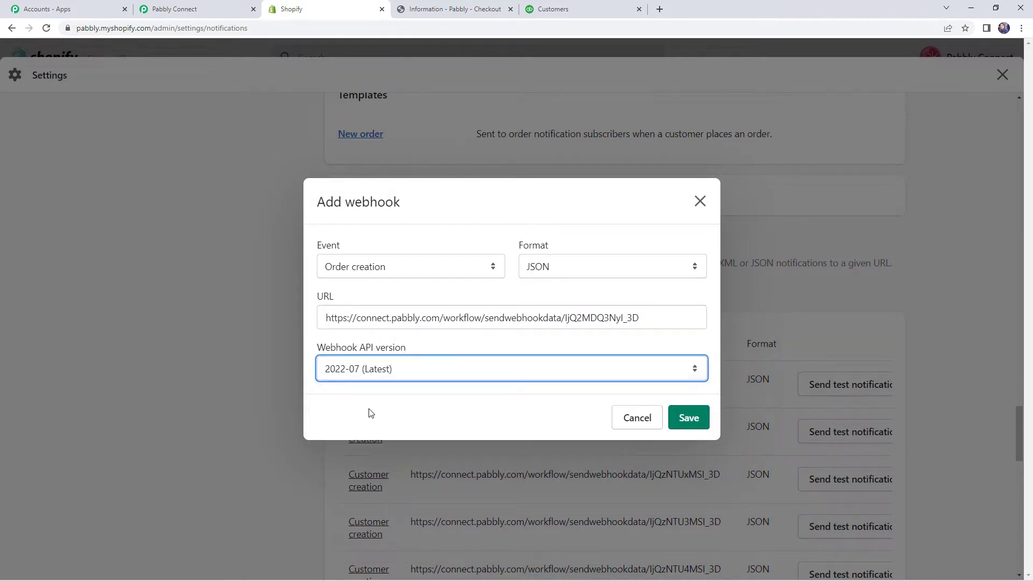
{"action": "left_click", "coordinate": [680, 422]}
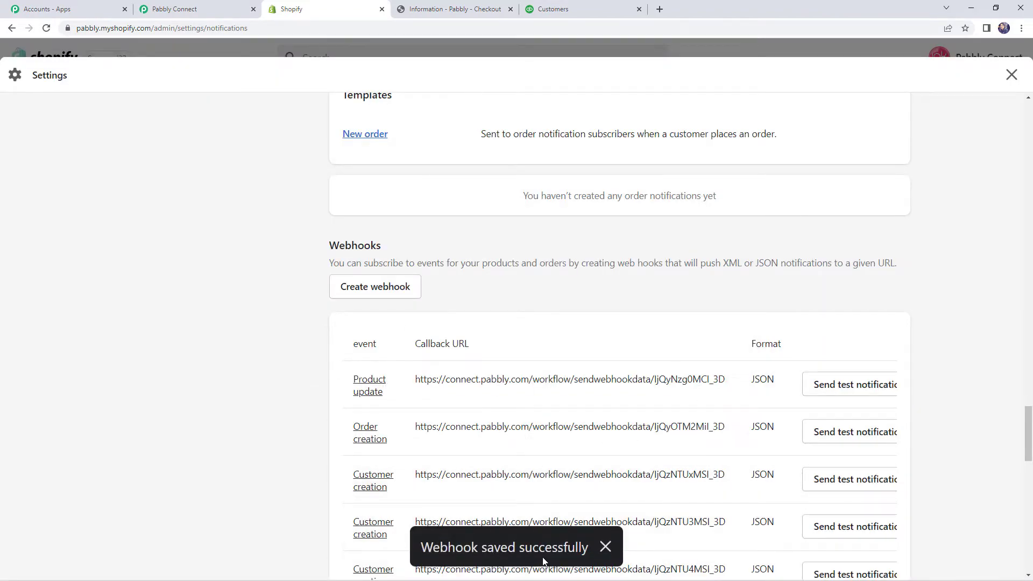
Step: Check the Pabbly trigger is waiting for a webhook response, then bring up the Realme 11 checkout
{"action": "left_click", "coordinate": [220, 5]}
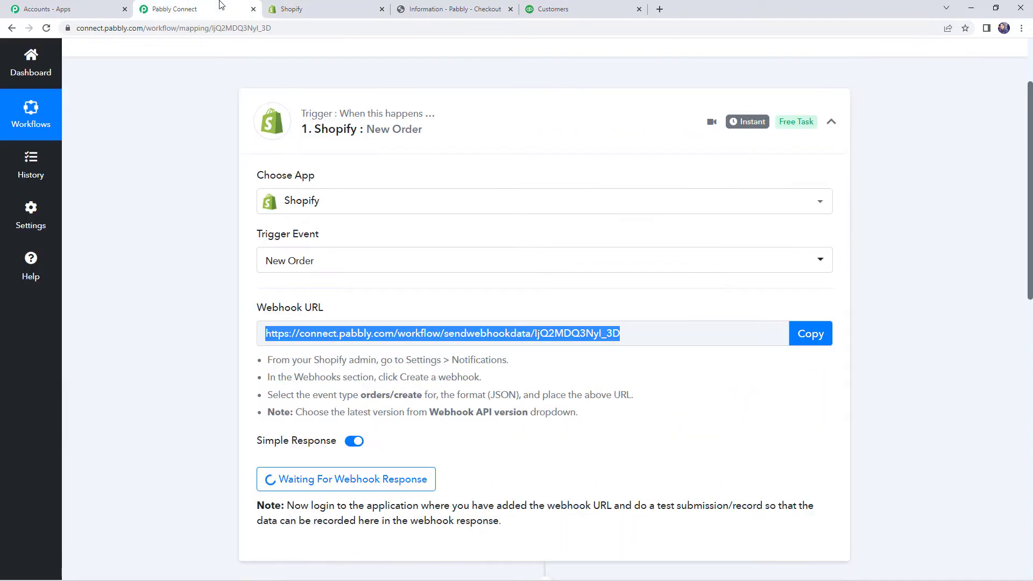
{"action": "scroll", "coordinate": [355, 334], "scroll_direction": "down", "scroll_amount": 2}
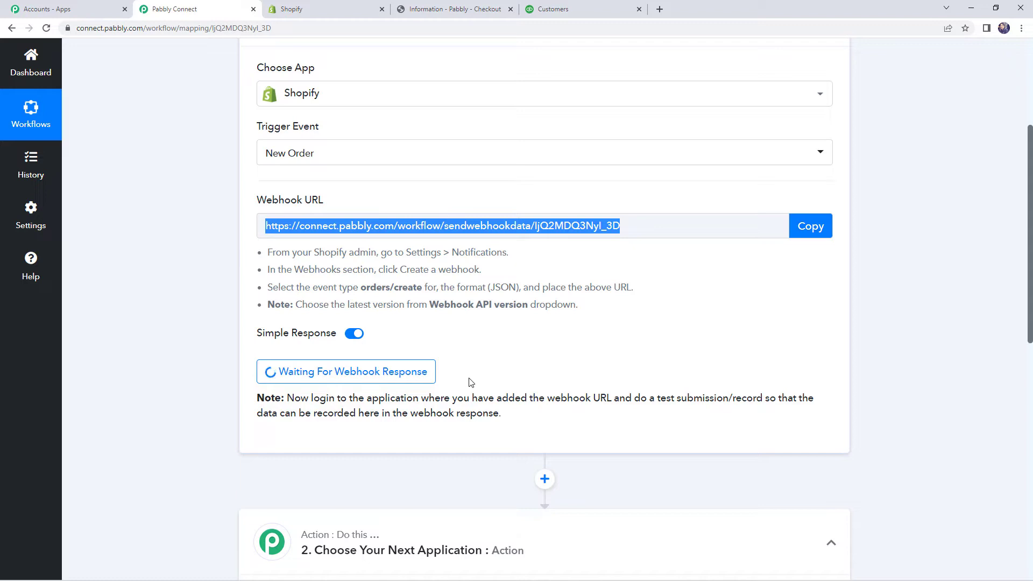
{"action": "left_click", "coordinate": [436, 4]}
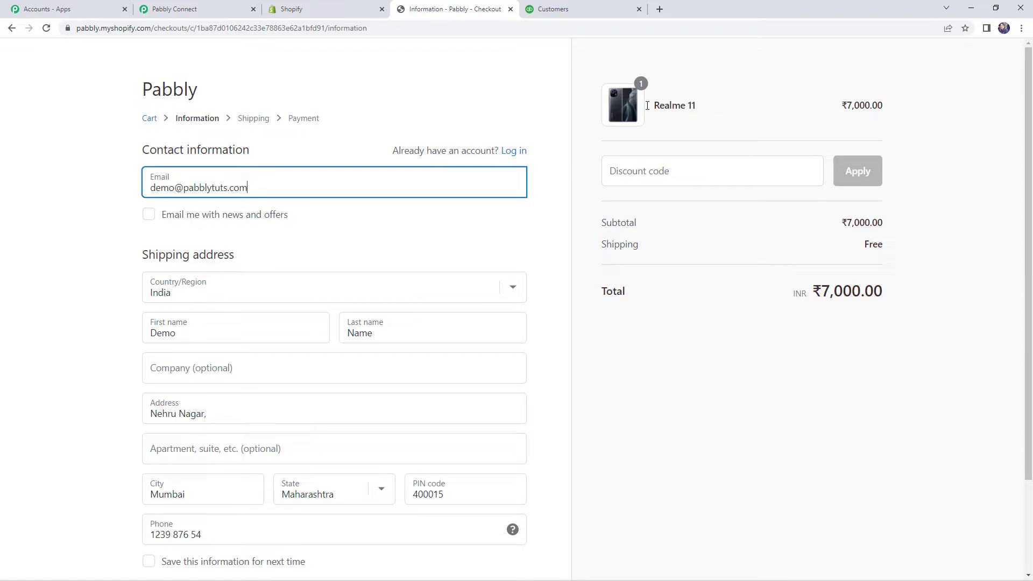
Step: Place the ₹7,000 Realme 11 order through shipping and payment, then return to Pabbly Connect
{"action": "scroll", "coordinate": [428, 229], "scroll_direction": "down", "scroll_amount": 2}
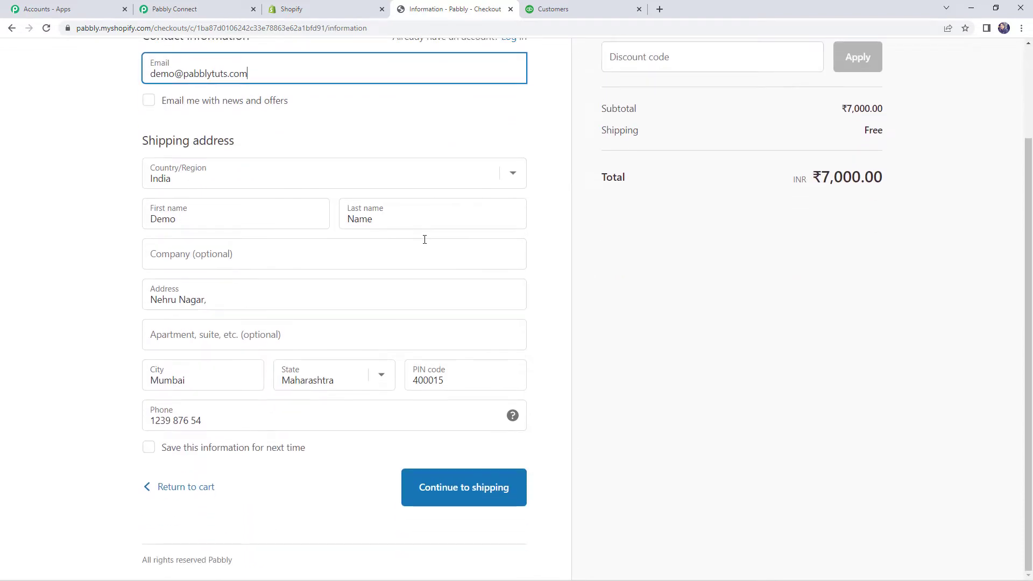
{"action": "scroll", "coordinate": [348, 265], "scroll_direction": "up", "scroll_amount": 2}
{"action": "scroll", "coordinate": [353, 278], "scroll_direction": "down", "scroll_amount": 2}
{"action": "left_click", "coordinate": [449, 495]}
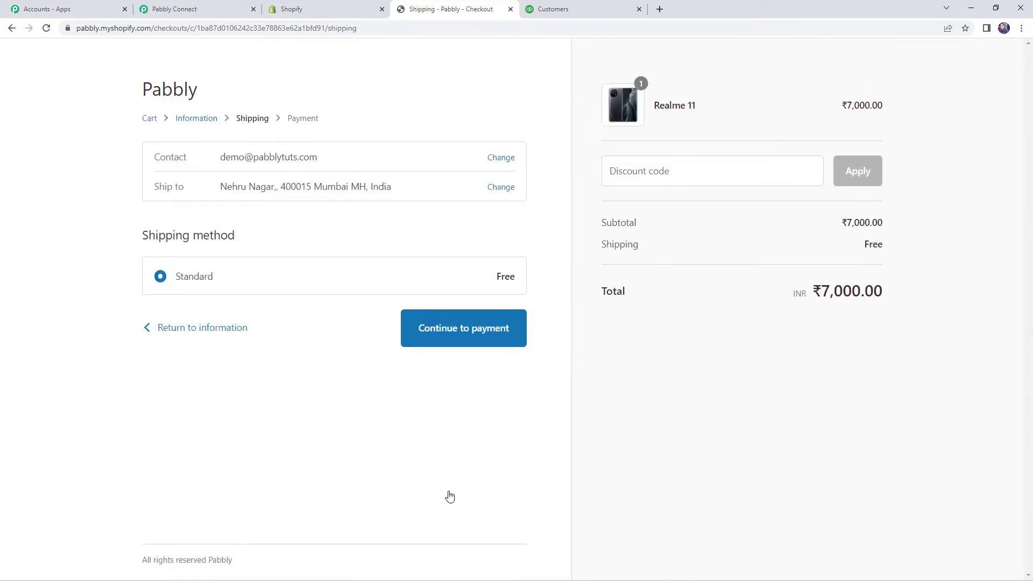
{"action": "left_click", "coordinate": [425, 334]}
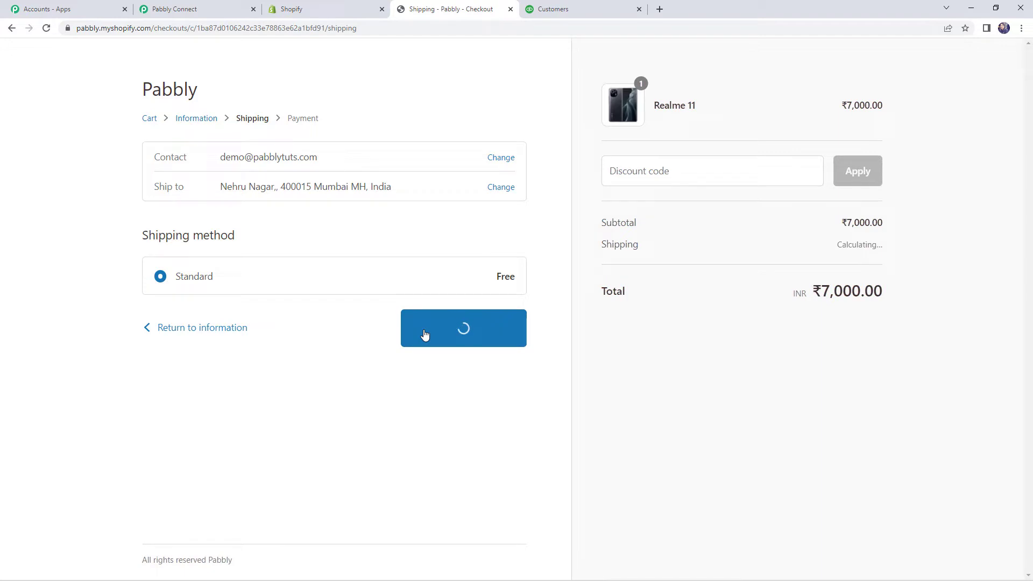
{"action": "scroll", "coordinate": [426, 335], "scroll_direction": "down", "scroll_amount": 1}
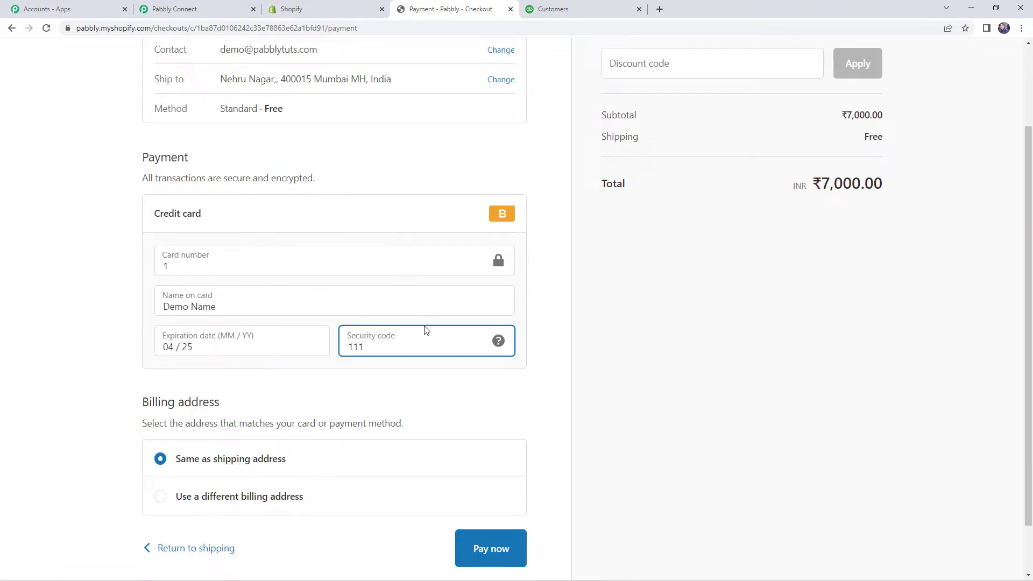
{"action": "left_click", "coordinate": [492, 549]}
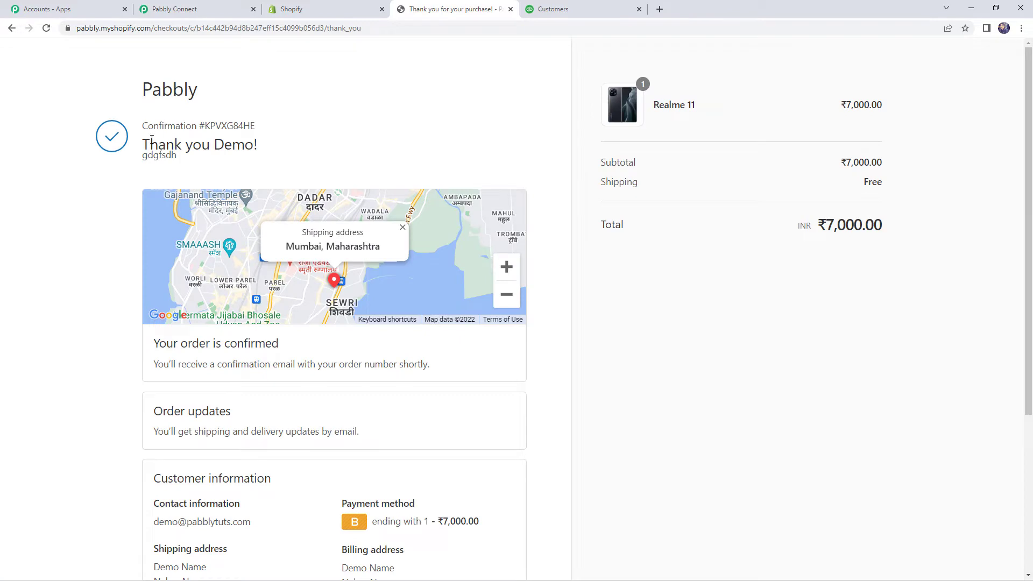
{"action": "left_click_drag", "start_coordinate": [151, 139], "coordinate": [272, 153]}
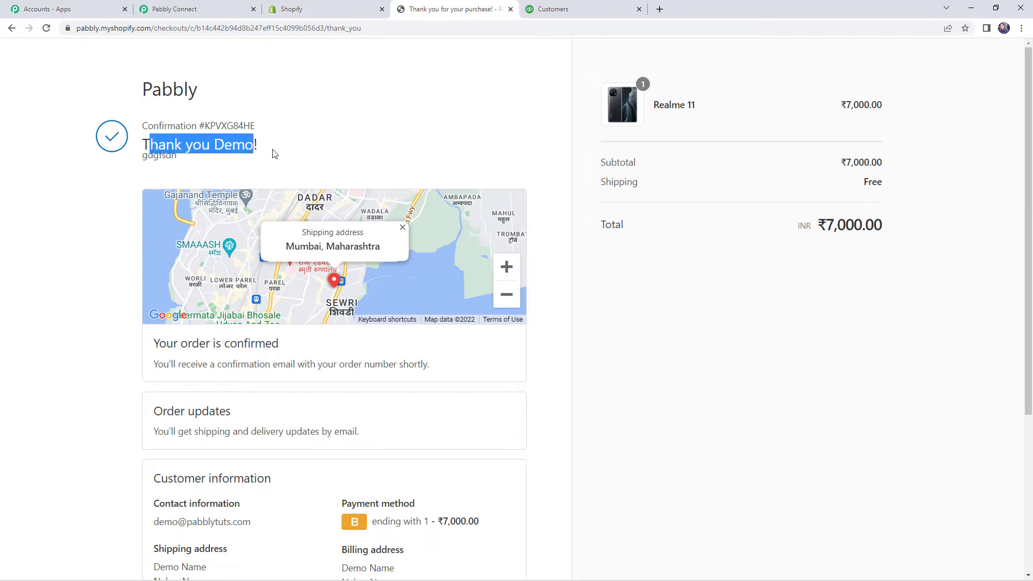
{"action": "left_click", "coordinate": [225, 8]}
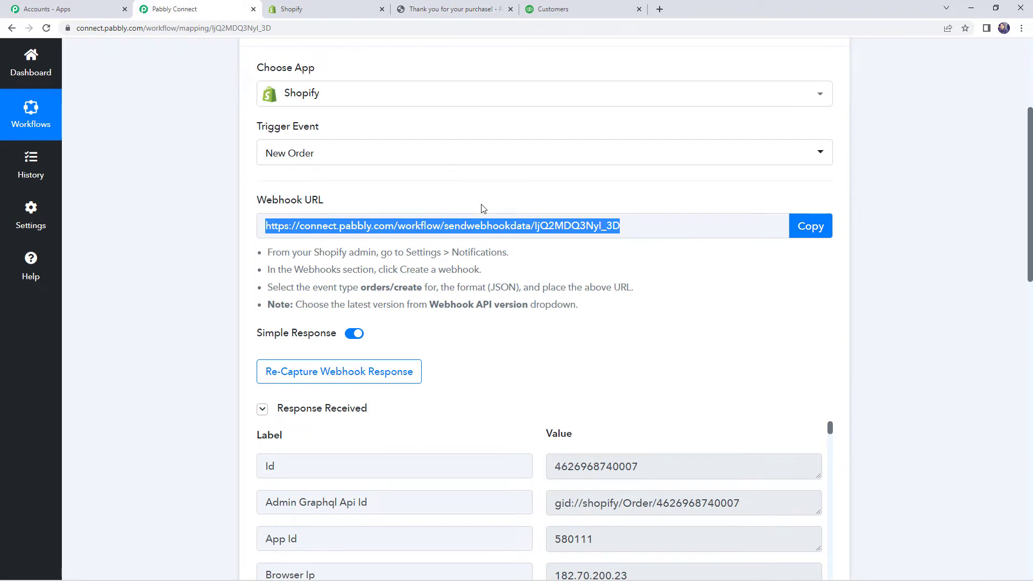
{"action": "scroll", "coordinate": [482, 208], "scroll_direction": "down", "scroll_amount": 6}
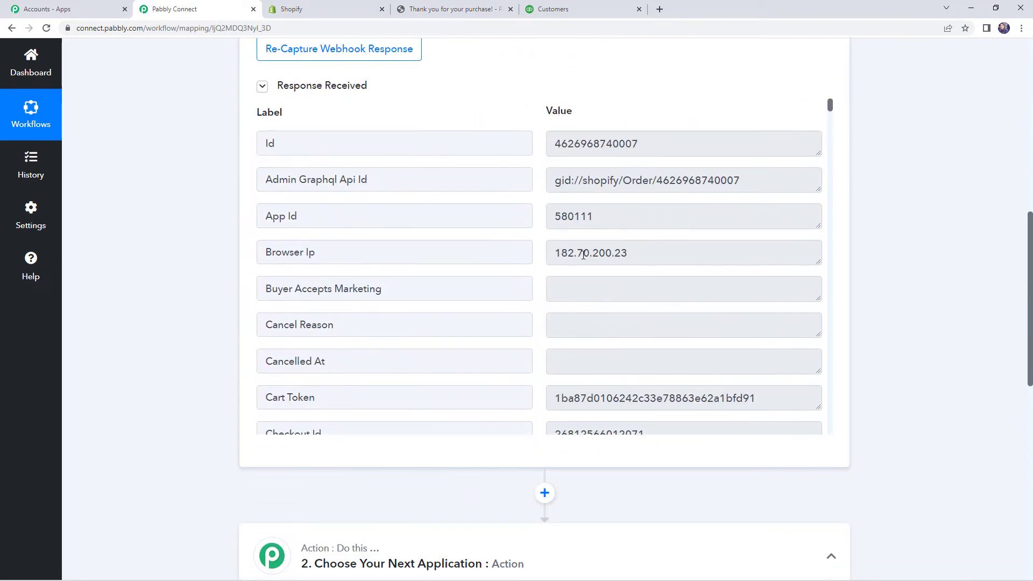
{"action": "scroll", "coordinate": [629, 281], "scroll_direction": "down", "scroll_amount": 7}
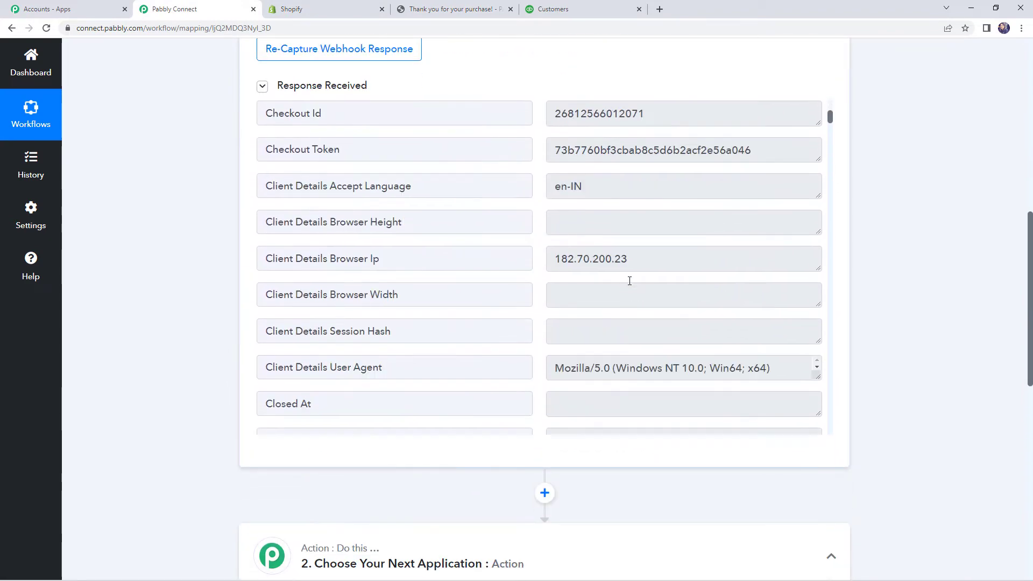
{"action": "scroll", "coordinate": [629, 280], "scroll_direction": "down", "scroll_amount": 3}
{"action": "left_click", "coordinate": [702, 210]}
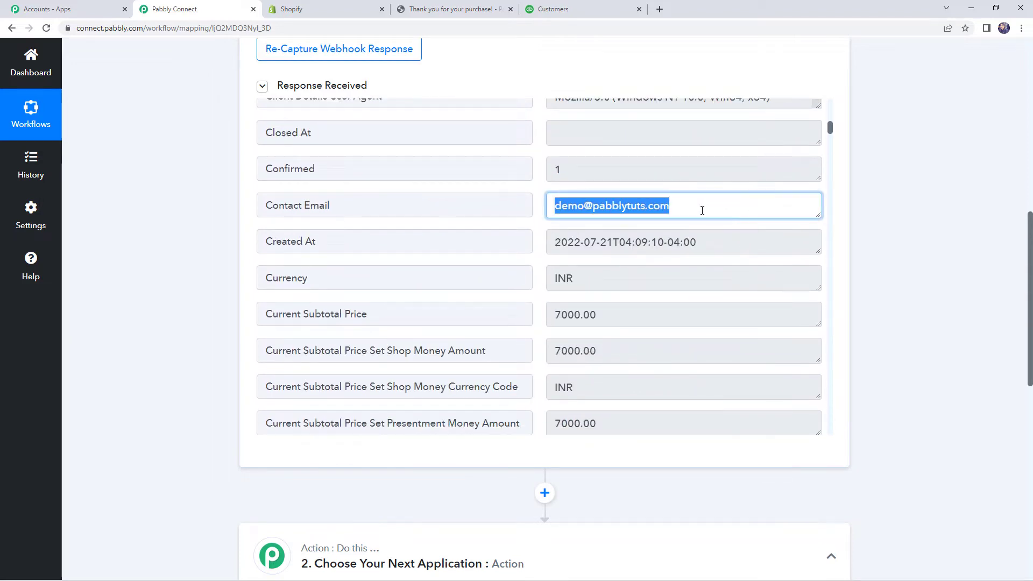
{"action": "scroll", "coordinate": [646, 268], "scroll_direction": "down", "scroll_amount": 1}
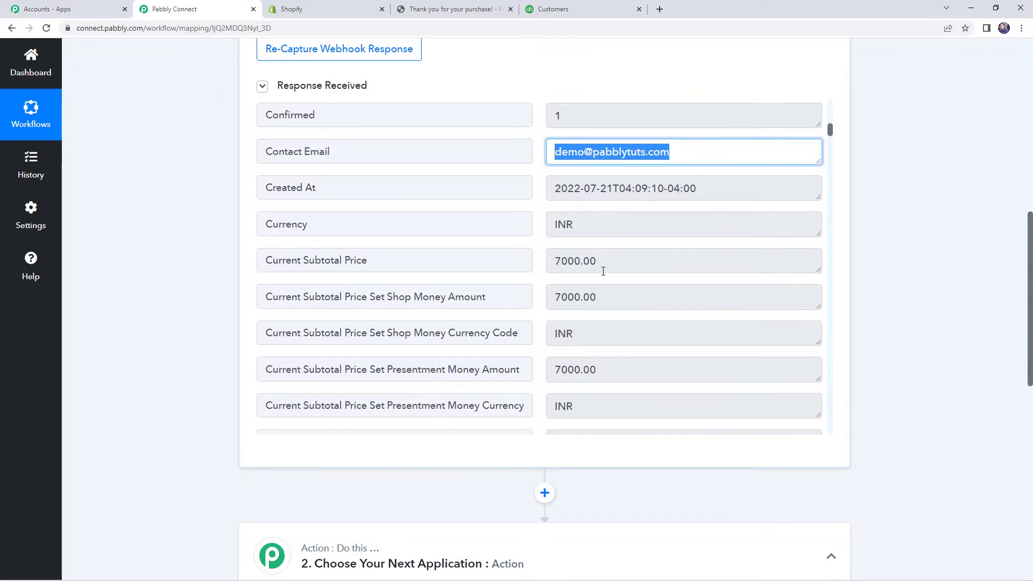
{"action": "left_click", "coordinate": [560, 260]}
{"action": "scroll", "coordinate": [598, 260], "scroll_direction": "down", "scroll_amount": 3}
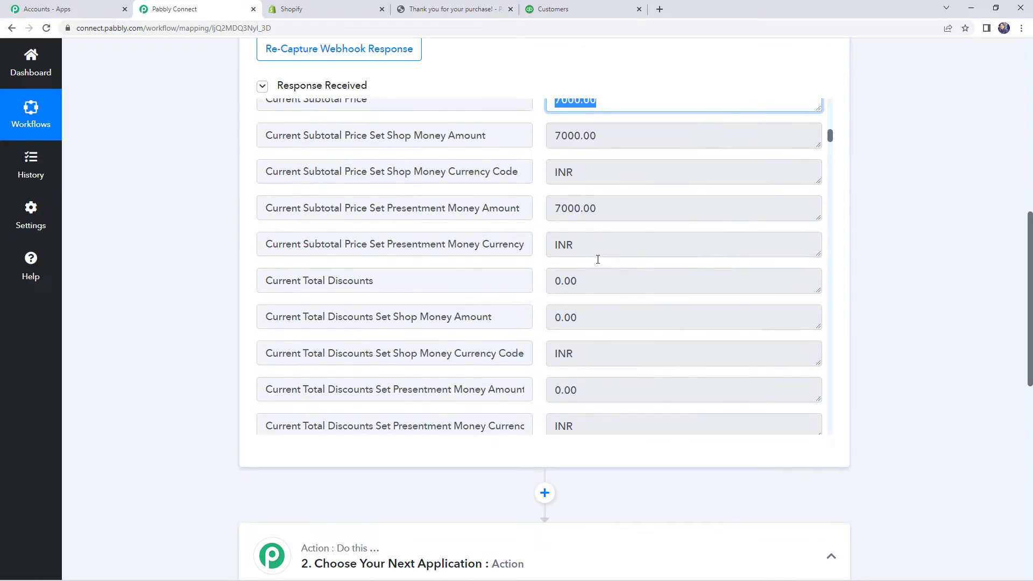
{"action": "scroll", "coordinate": [598, 259], "scroll_direction": "down", "scroll_amount": 13}
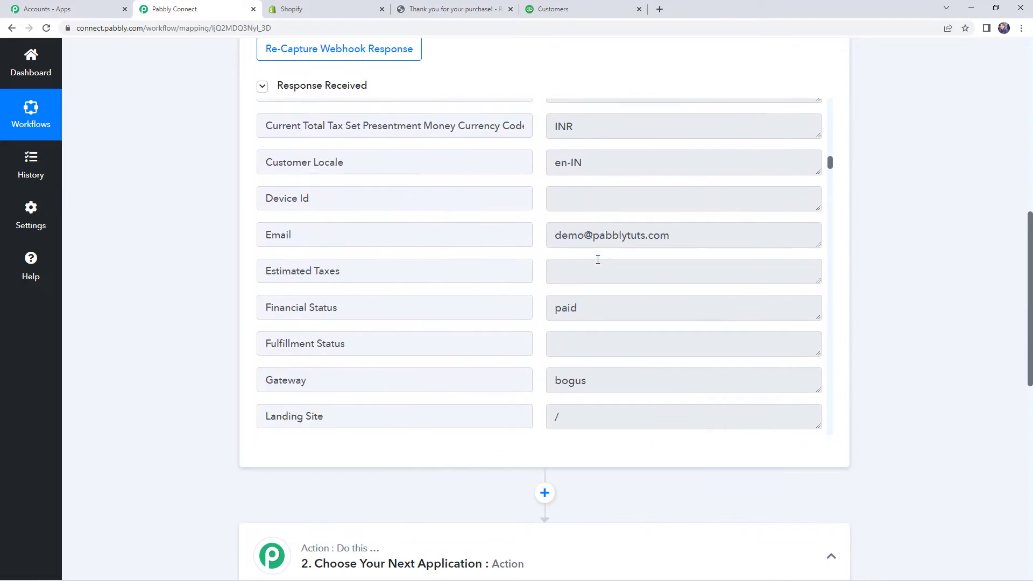
{"action": "scroll", "coordinate": [598, 260], "scroll_direction": "down", "scroll_amount": 3}
{"action": "scroll", "coordinate": [598, 259], "scroll_direction": "down", "scroll_amount": 4}
{"action": "scroll", "coordinate": [598, 260], "scroll_direction": "up", "scroll_amount": 4}
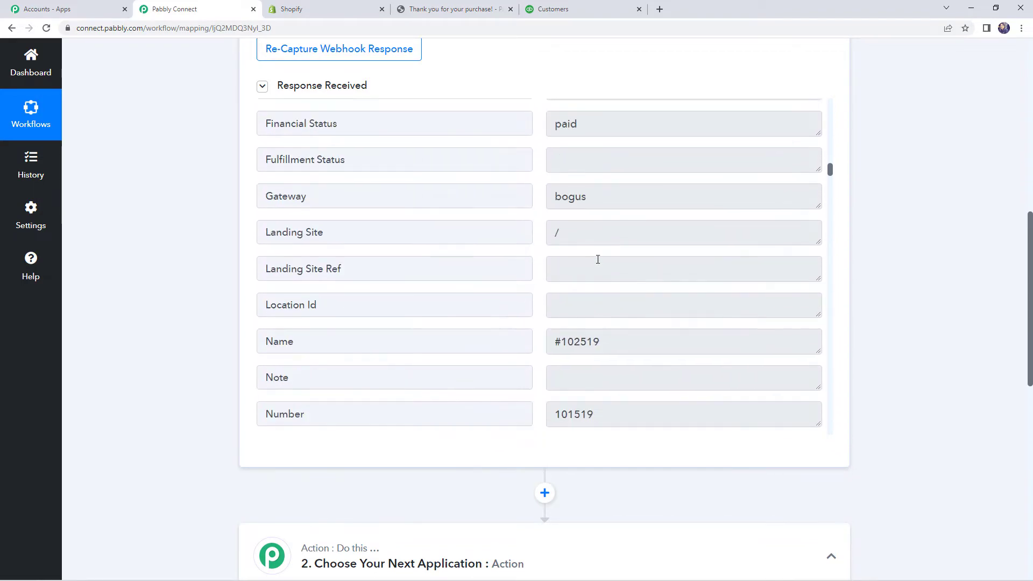
{"action": "double_click", "coordinate": [567, 149]}
{"action": "scroll", "coordinate": [641, 302], "scroll_direction": "down", "scroll_amount": 8}
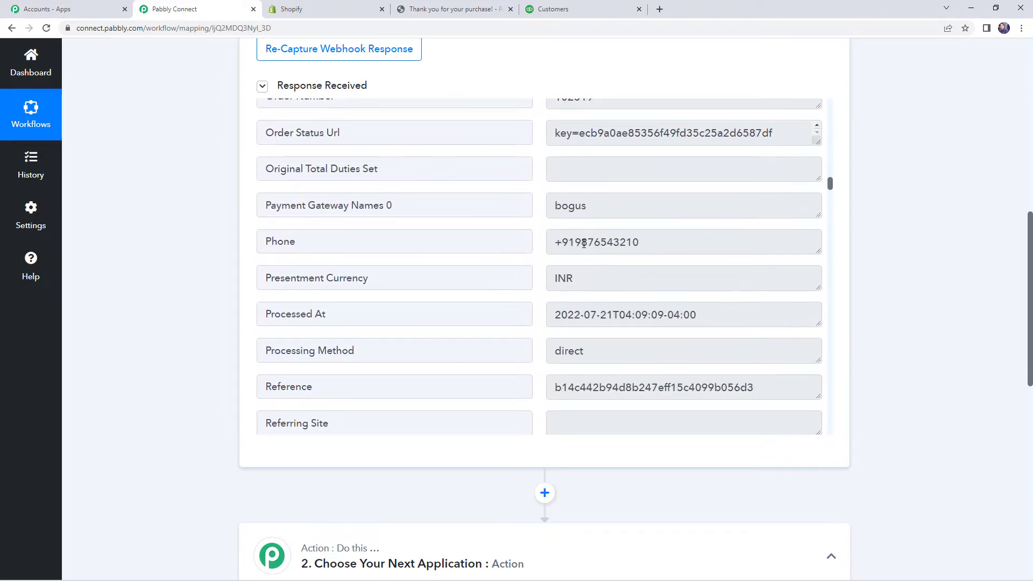
{"action": "double_click", "coordinate": [584, 244]}
{"action": "scroll", "coordinate": [628, 300], "scroll_direction": "down", "scroll_amount": 10}
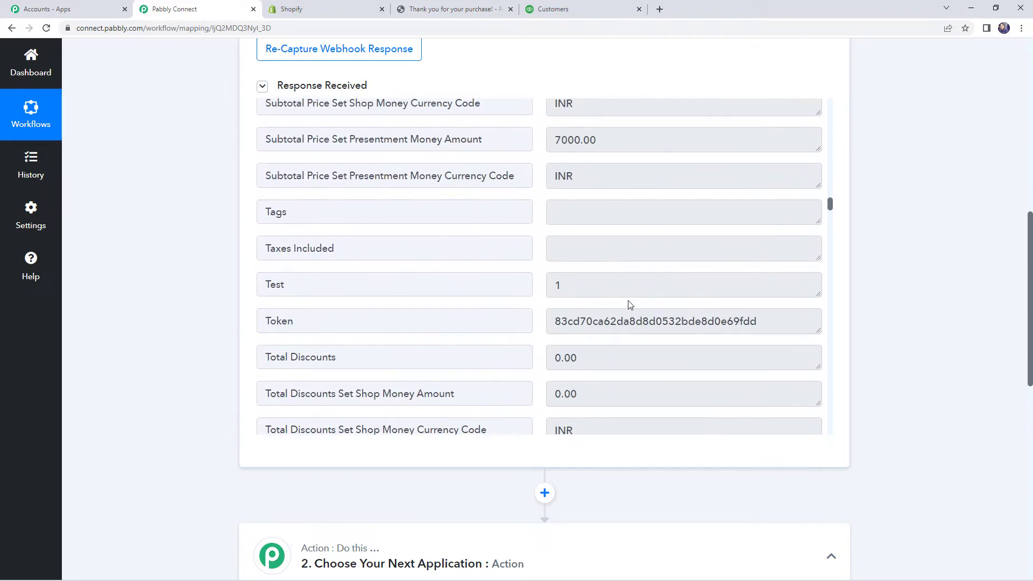
{"action": "scroll", "coordinate": [630, 305], "scroll_direction": "down", "scroll_amount": 14}
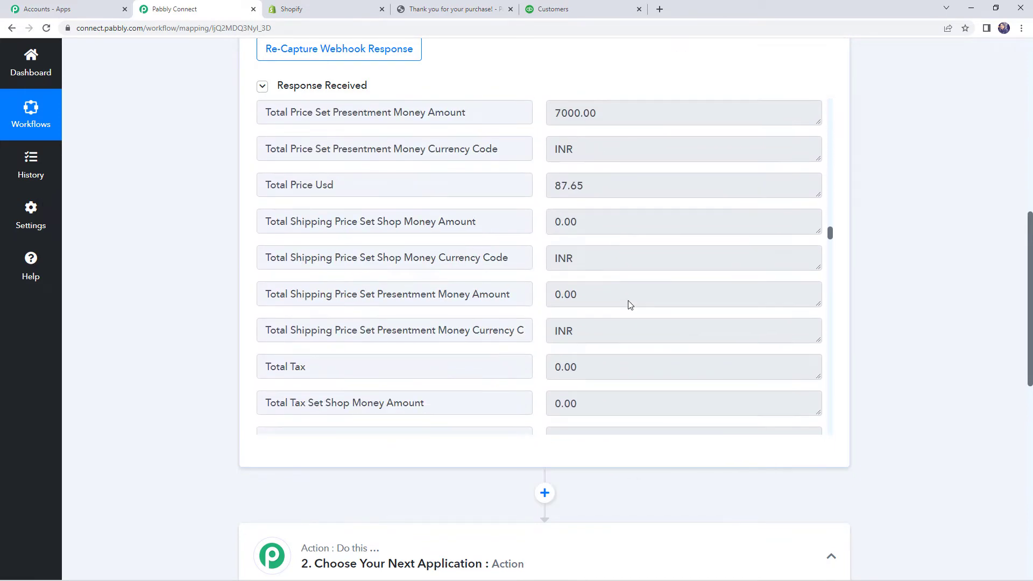
{"action": "scroll", "coordinate": [630, 304], "scroll_direction": "down", "scroll_amount": 7}
{"action": "scroll", "coordinate": [634, 269], "scroll_direction": "down", "scroll_amount": 4}
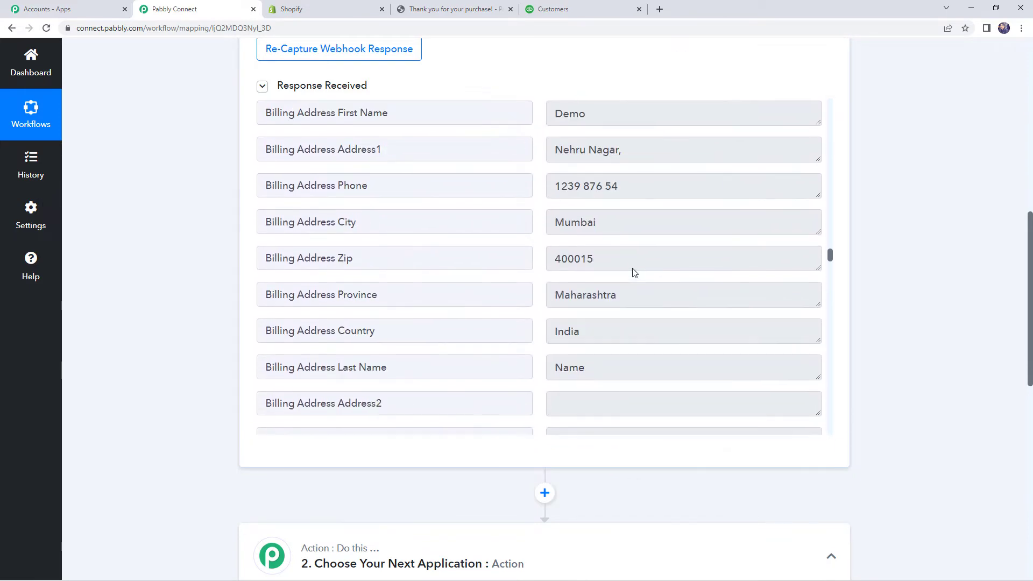
{"action": "scroll", "coordinate": [566, 278], "scroll_direction": "up", "scroll_amount": 1}
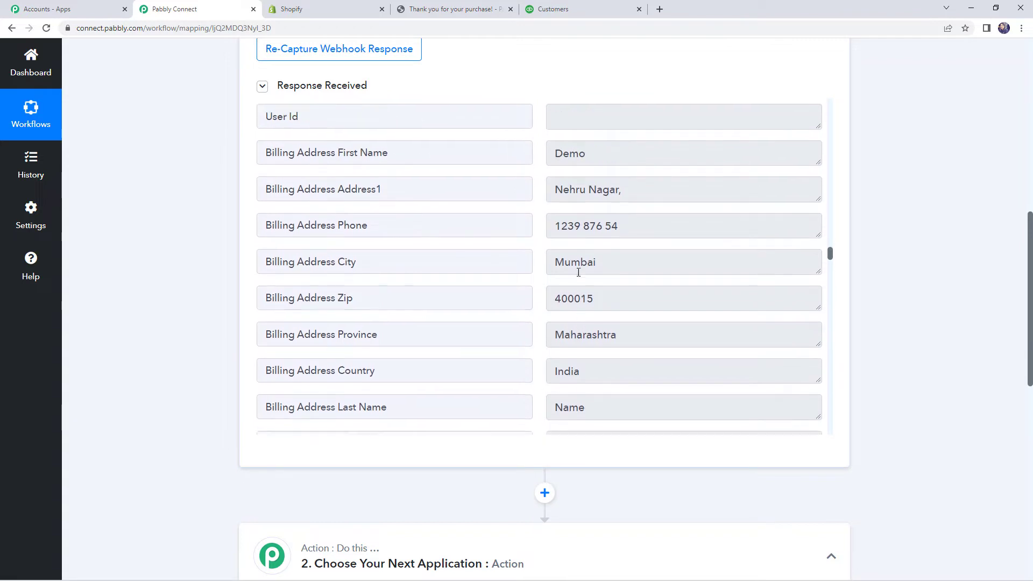
{"action": "left_click_drag", "start_coordinate": [557, 197], "coordinate": [623, 193]}
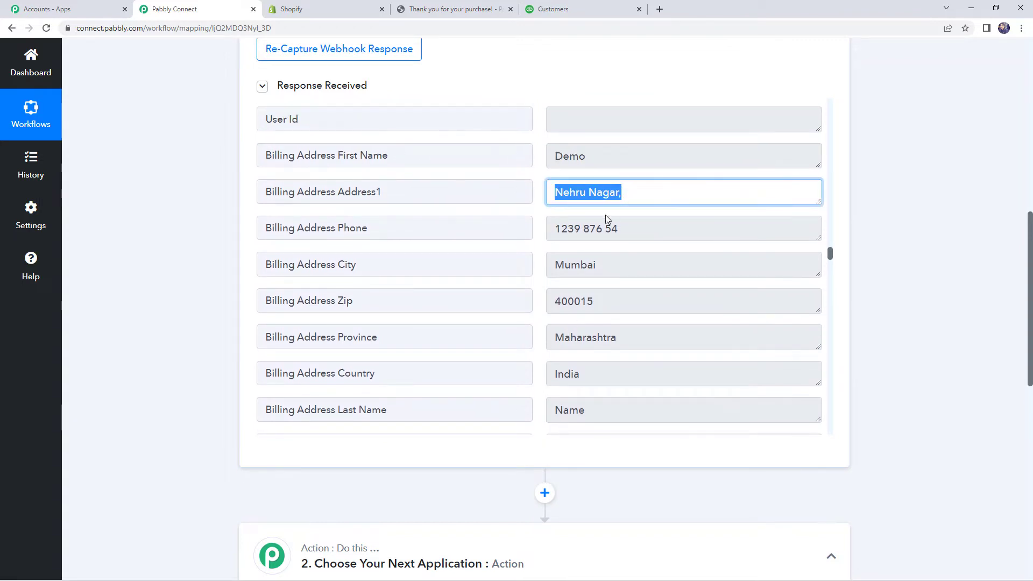
{"action": "scroll", "coordinate": [586, 252], "scroll_direction": "up", "scroll_amount": 2}
{"action": "double_click", "coordinate": [559, 259]}
{"action": "left_click", "coordinate": [651, 291]}
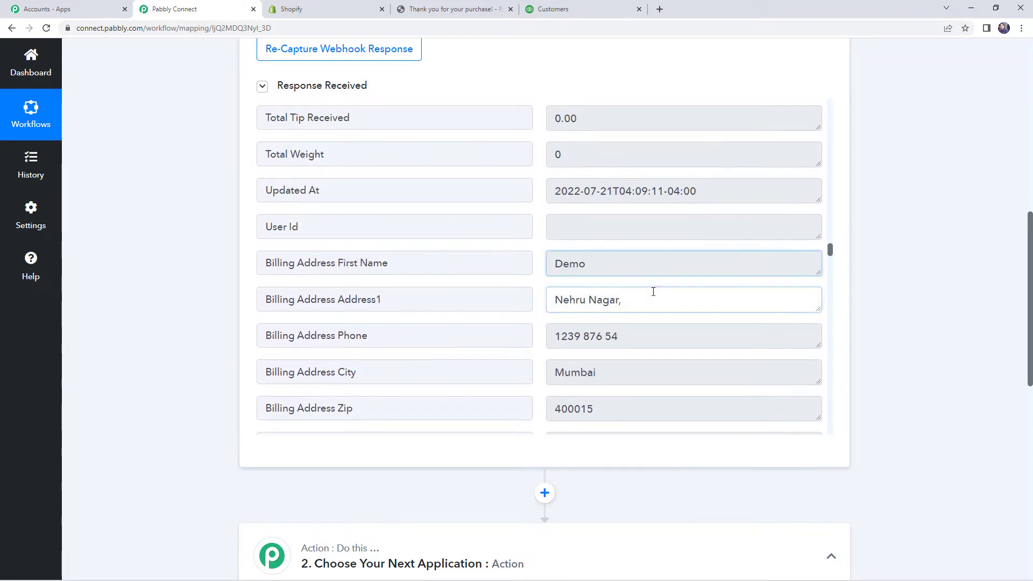
{"action": "scroll", "coordinate": [439, 291], "scroll_direction": "up", "scroll_amount": 4}
{"action": "scroll", "coordinate": [180, 299], "scroll_direction": "up", "scroll_amount": 6}
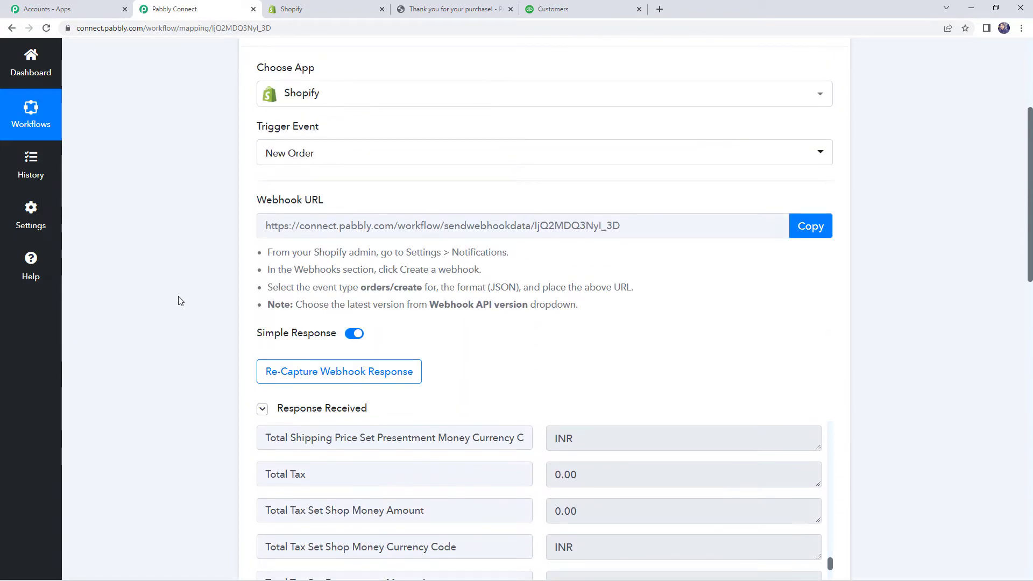
{"action": "scroll", "coordinate": [179, 298], "scroll_direction": "down", "scroll_amount": 5}
{"action": "scroll", "coordinate": [180, 297], "scroll_direction": "down", "scroll_amount": 6}
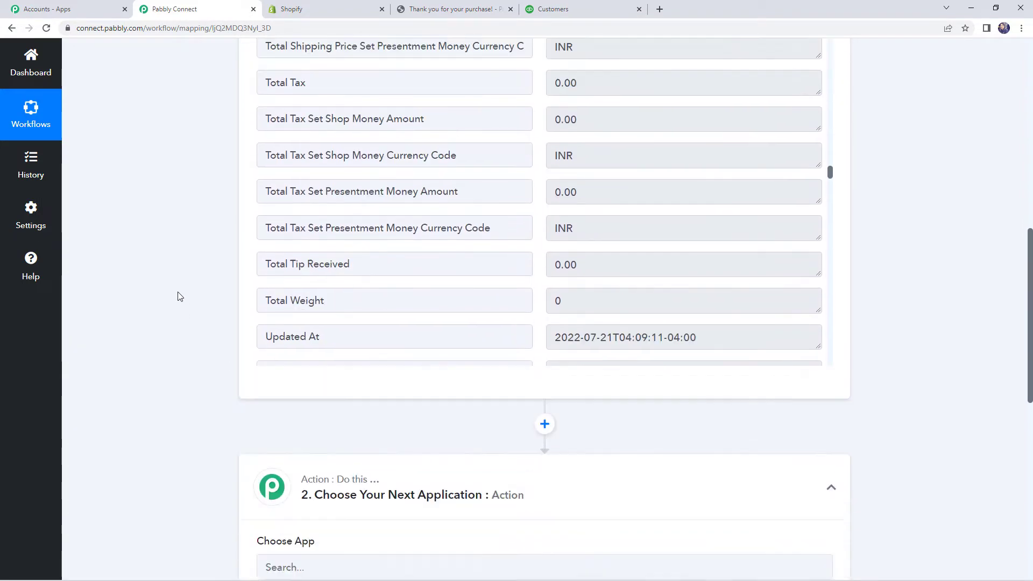
Step: Add a QuickBooks Online action step using the Find Customer event
{"action": "left_click", "coordinate": [544, 226]}
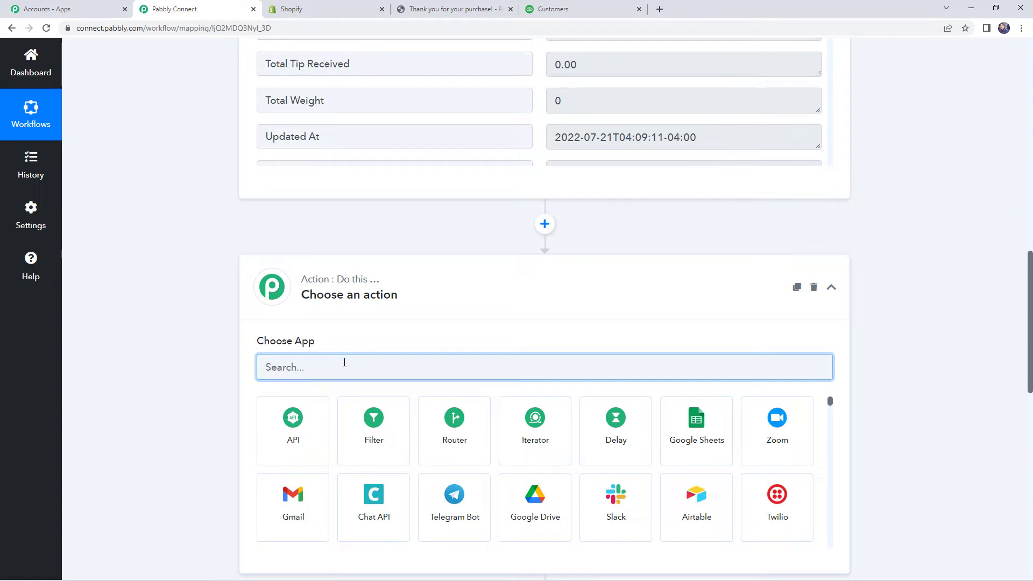
{"action": "type", "text": "quick"}
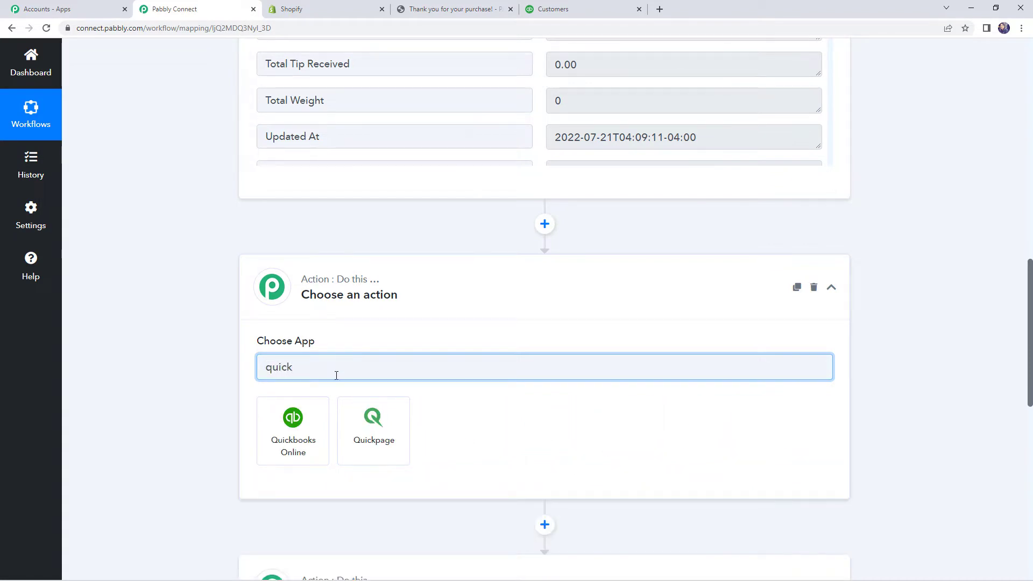
{"action": "left_click", "coordinate": [293, 425]}
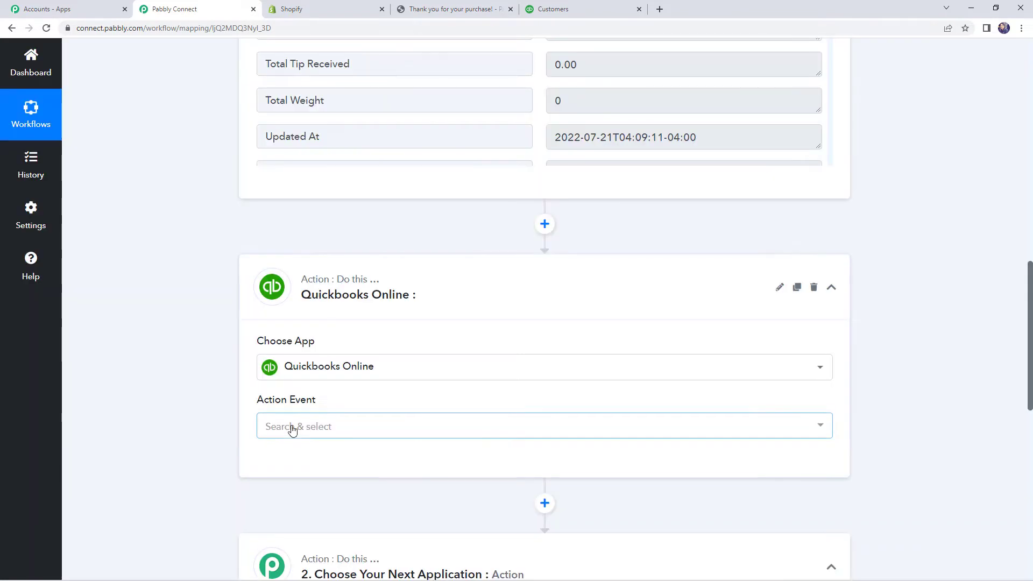
{"action": "left_click", "coordinate": [325, 427]}
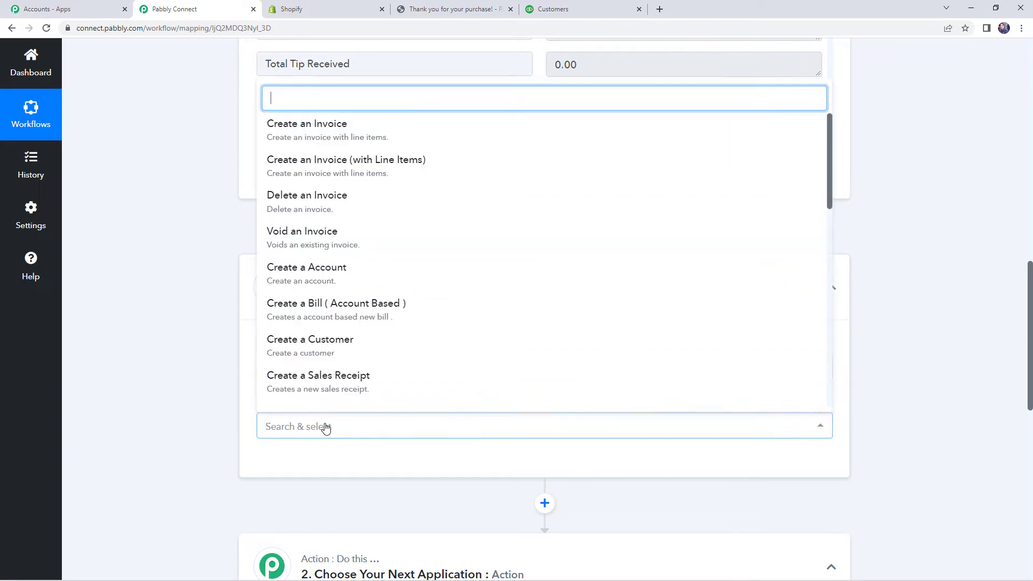
{"action": "type", "text": "f"}
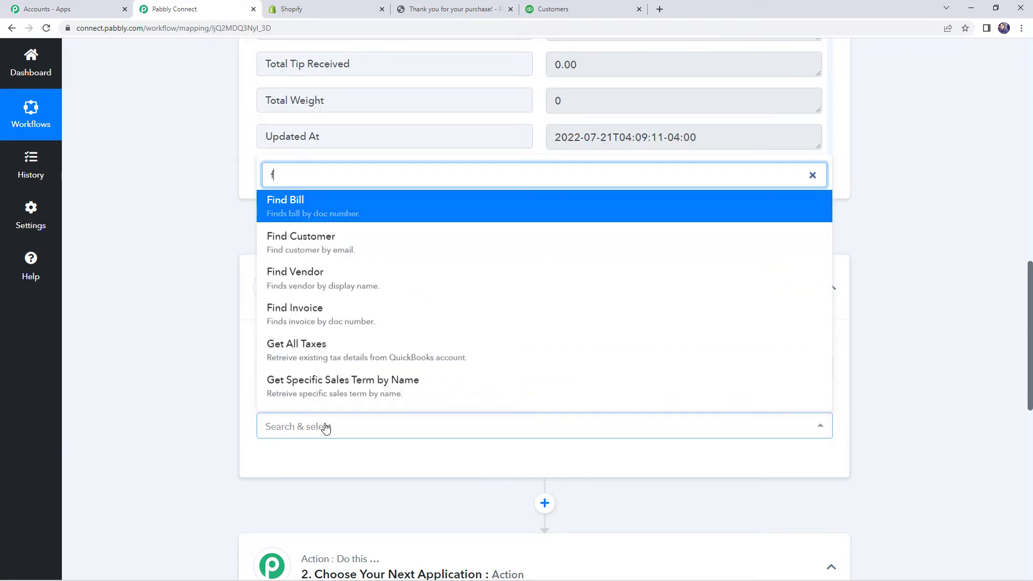
{"action": "left_click", "coordinate": [338, 237]}
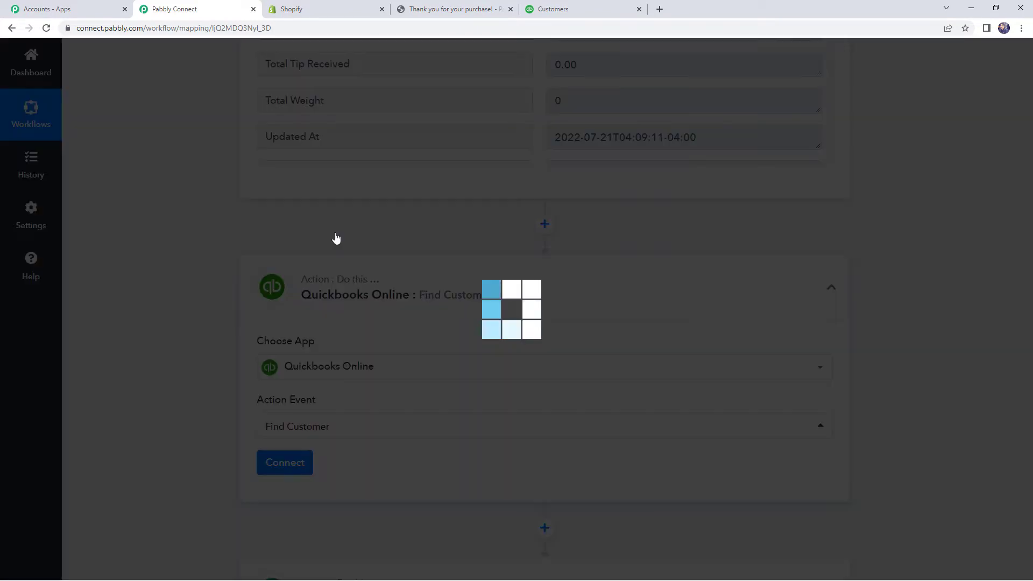
{"action": "scroll", "coordinate": [438, 346], "scroll_direction": "down", "scroll_amount": 1}
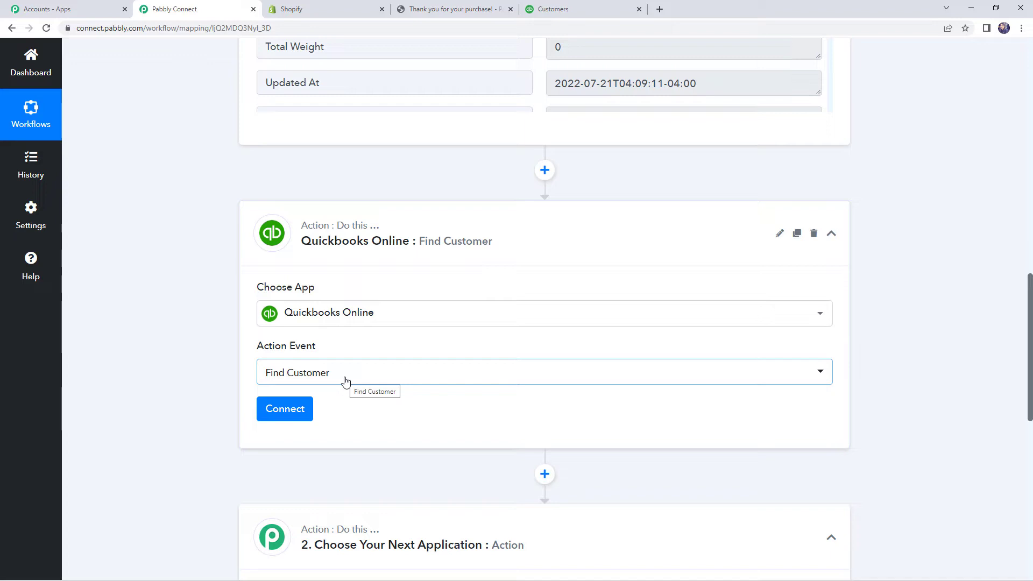
{"action": "scroll", "coordinate": [296, 361], "scroll_direction": "down", "scroll_amount": 1}
Step: Authorize a new QuickBooks Online connection for the Find Customer step
{"action": "left_click", "coordinate": [297, 362]}
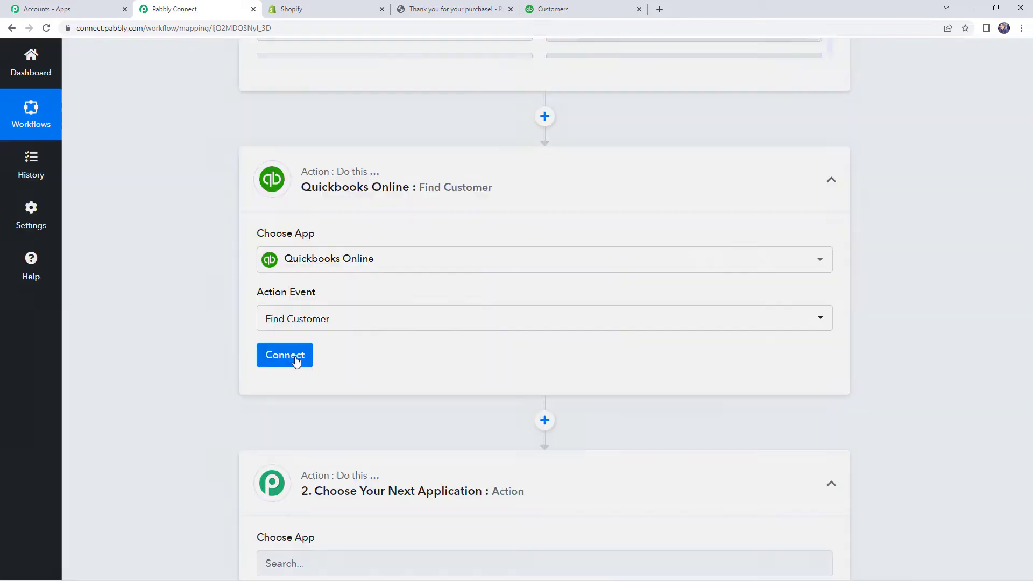
{"action": "left_click", "coordinate": [476, 180]}
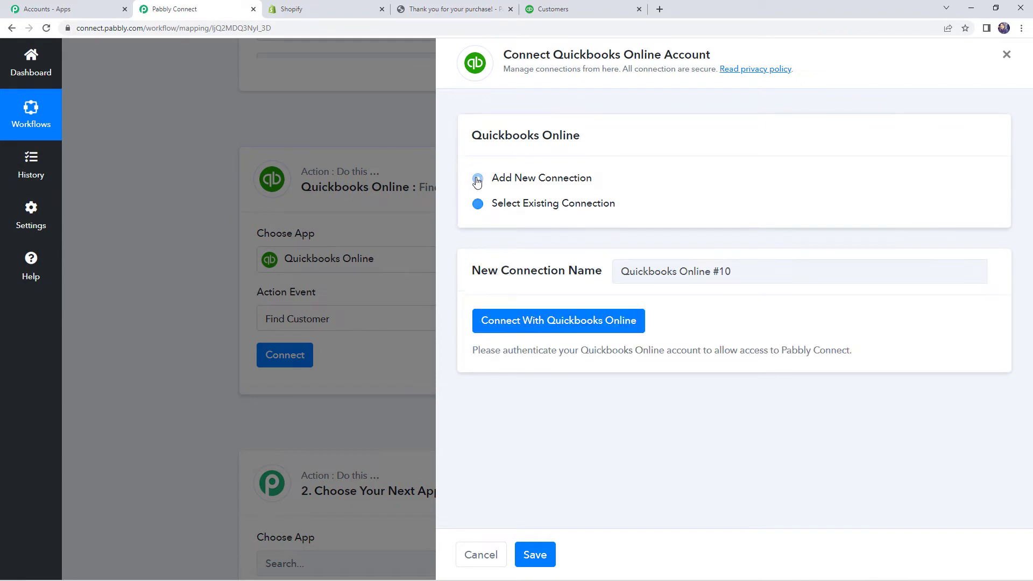
{"action": "left_click", "coordinate": [550, 326]}
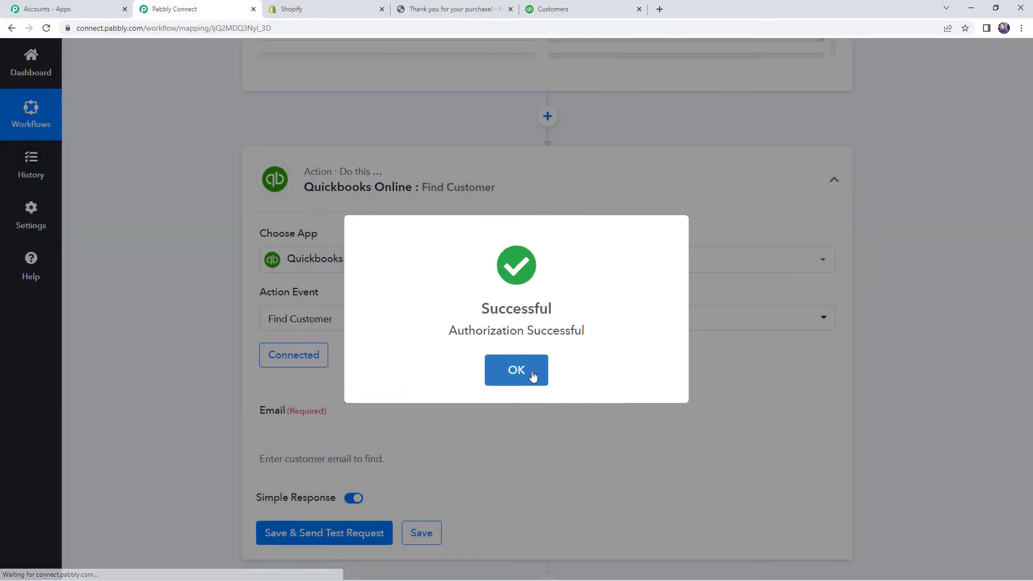
{"action": "left_click", "coordinate": [533, 371]}
{"action": "left_click", "coordinate": [377, 328]}
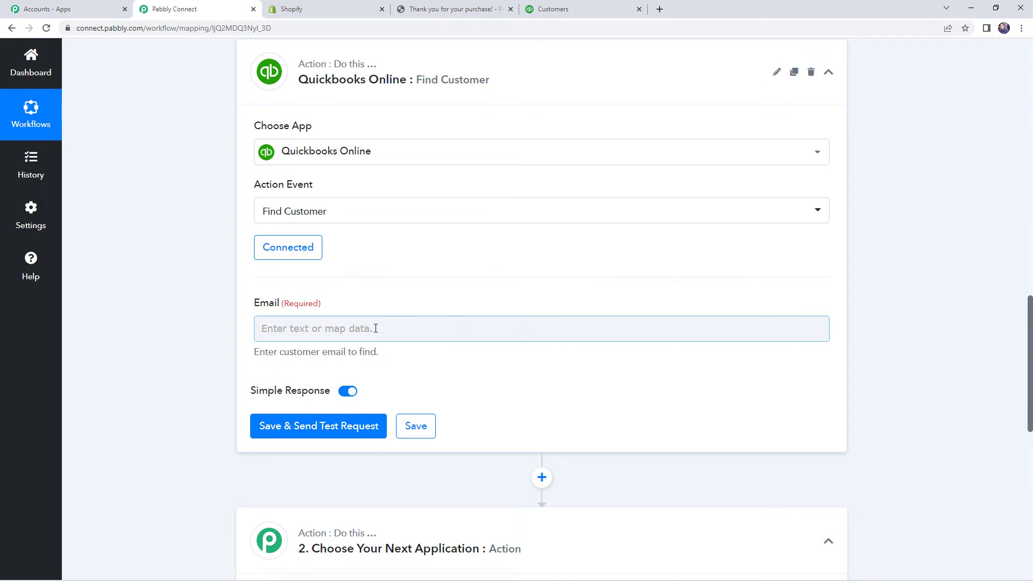
Step: Map Email to the Shopify order's Contact Email, then save and send a test request
{"action": "left_click", "coordinate": [429, 326]}
{"action": "scroll", "coordinate": [429, 326], "scroll_direction": "down", "scroll_amount": 1}
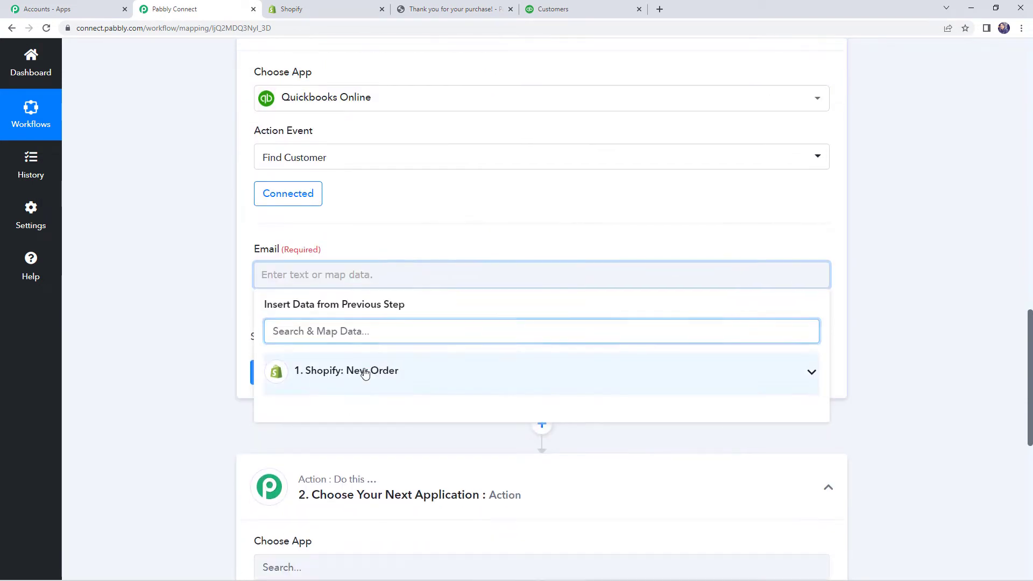
{"action": "left_click", "coordinate": [365, 373]}
{"action": "scroll", "coordinate": [447, 443], "scroll_direction": "down", "scroll_amount": 3}
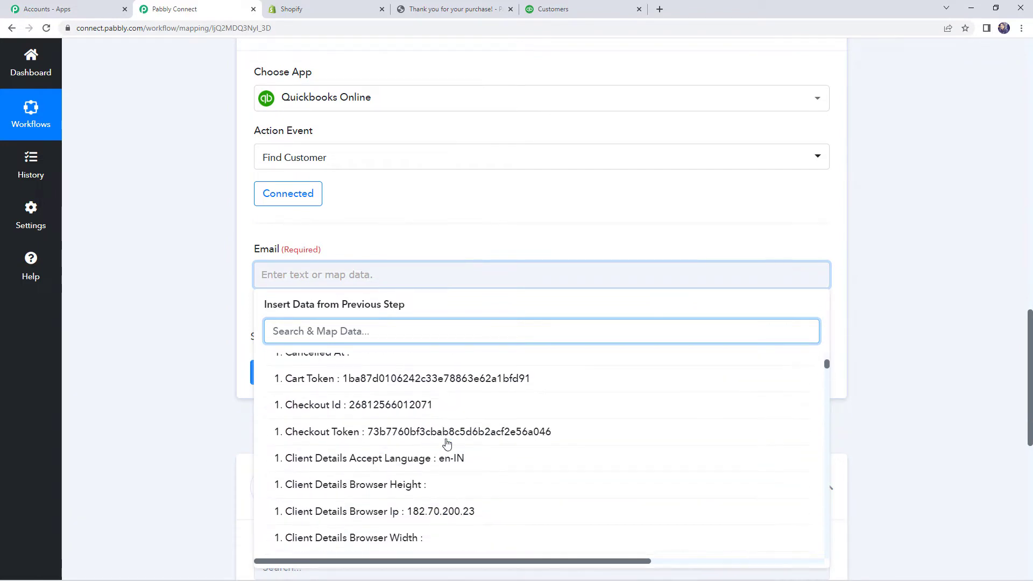
{"action": "scroll", "coordinate": [447, 443], "scroll_direction": "down", "scroll_amount": 2}
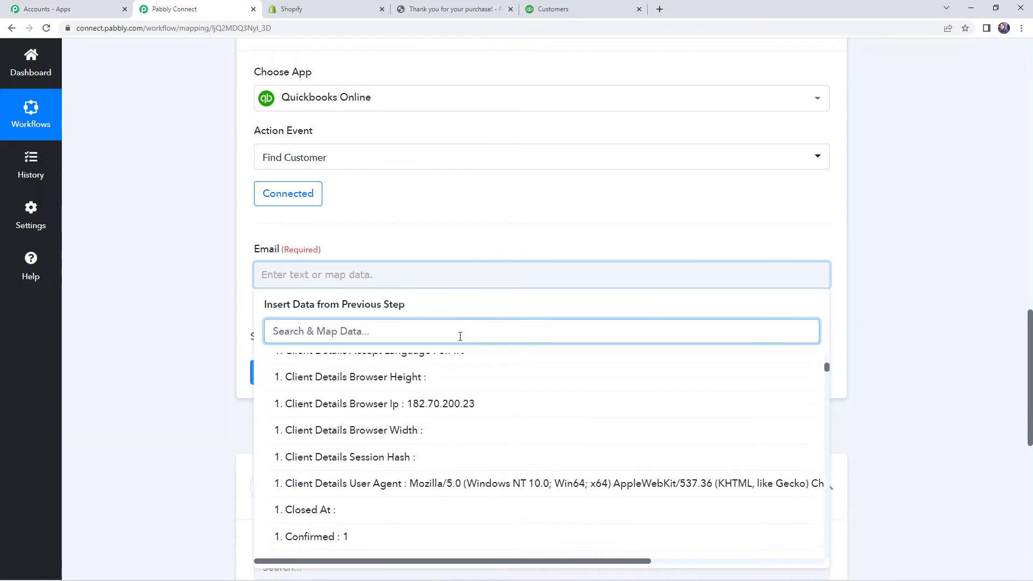
{"action": "type", "text": "ema"}
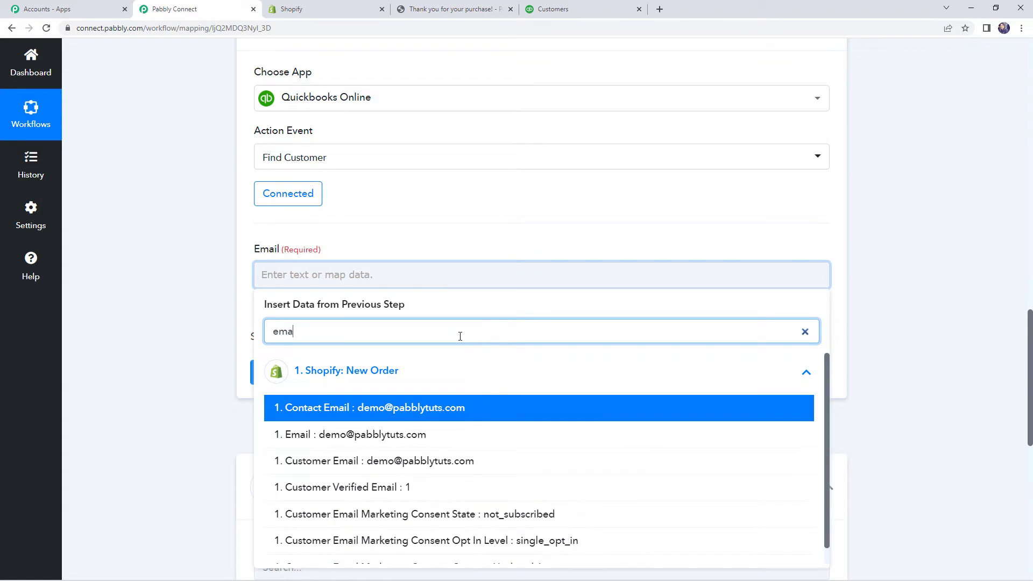
{"action": "left_click", "coordinate": [393, 414]}
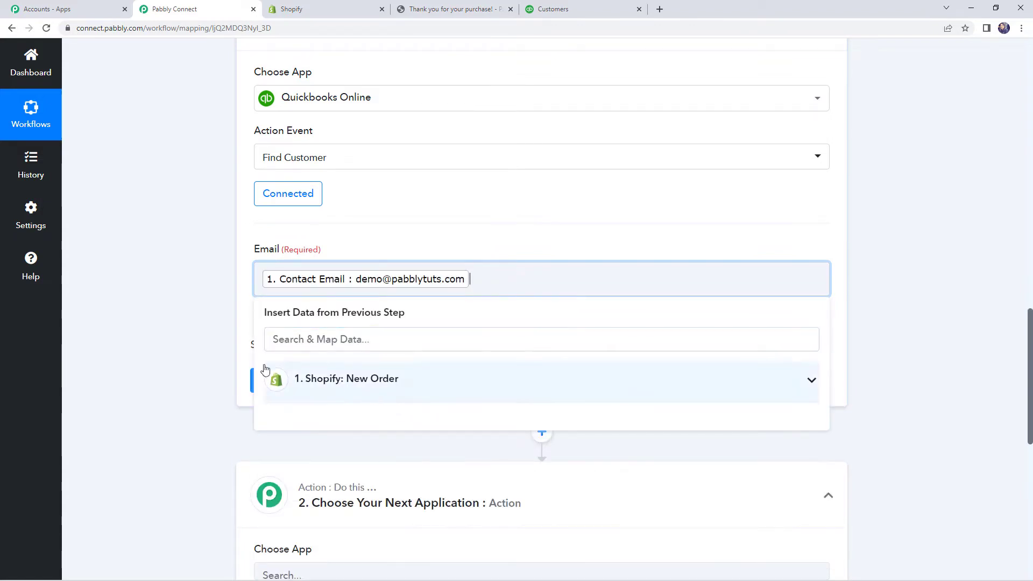
{"action": "left_click", "coordinate": [211, 343]}
{"action": "left_click", "coordinate": [309, 385]}
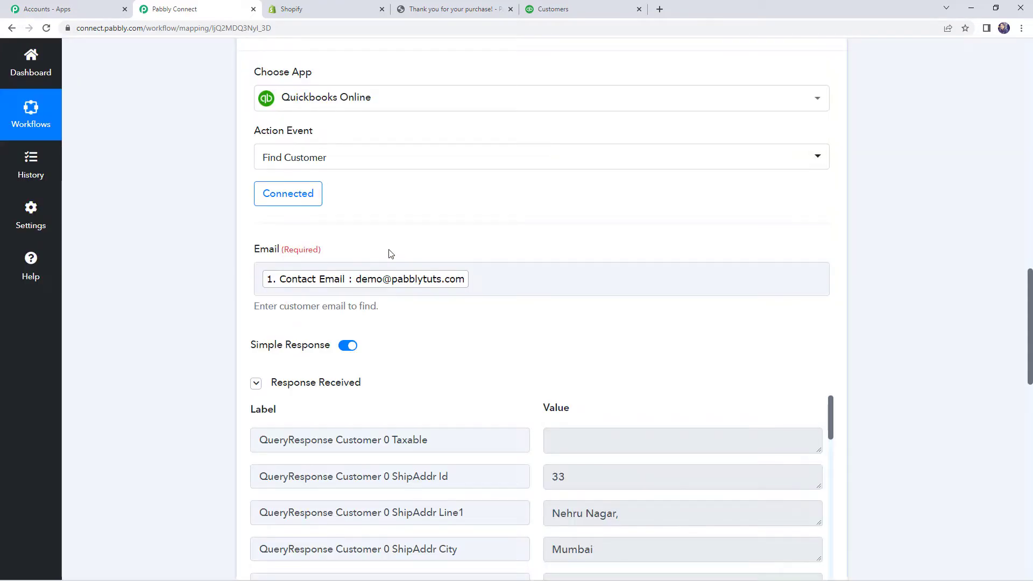
Step: Review the returned customer details, highlighting the matched customer Id 3
{"action": "scroll", "coordinate": [579, 282], "scroll_direction": "down", "scroll_amount": 4}
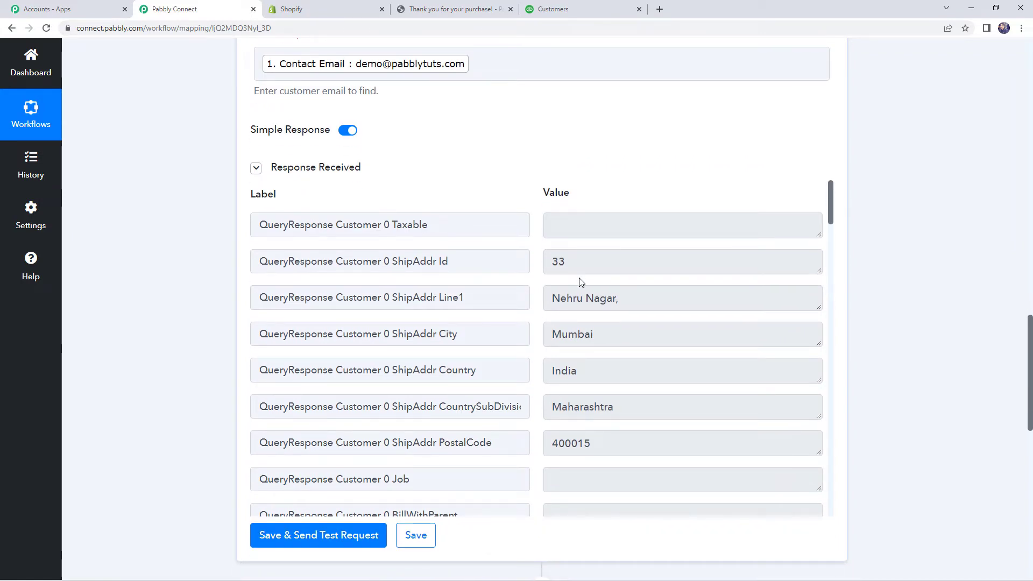
{"action": "scroll", "coordinate": [581, 283], "scroll_direction": "down", "scroll_amount": 1}
{"action": "left_click", "coordinate": [553, 244]}
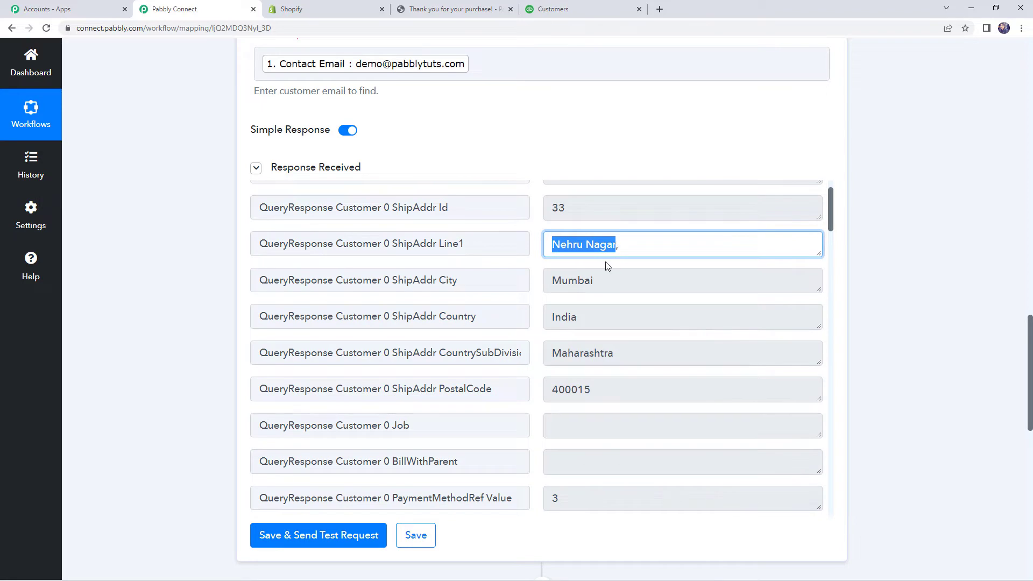
{"action": "left_click", "coordinate": [553, 282]}
{"action": "scroll", "coordinate": [621, 298], "scroll_direction": "down", "scroll_amount": 13}
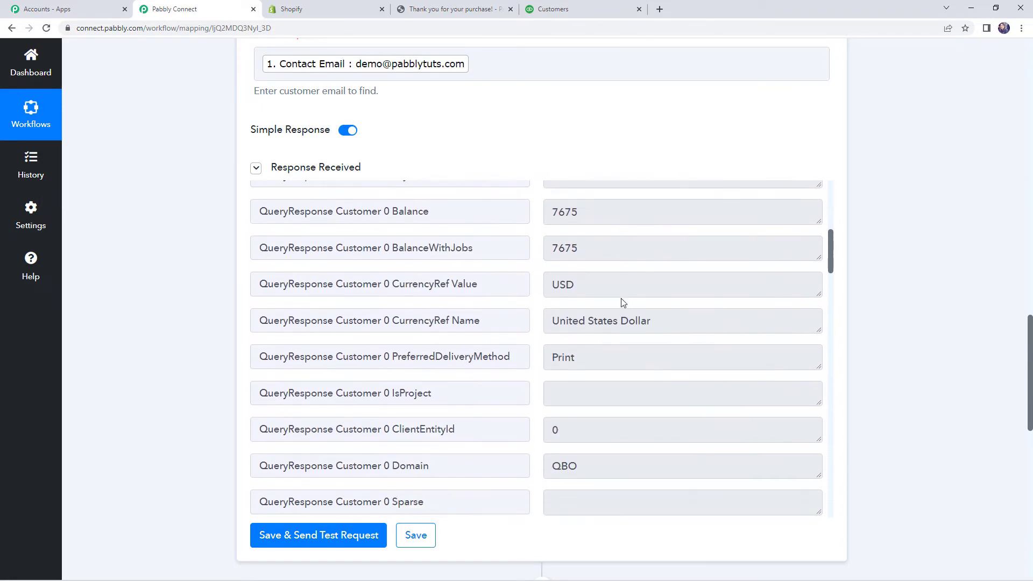
{"action": "scroll", "coordinate": [618, 309], "scroll_direction": "down", "scroll_amount": 2}
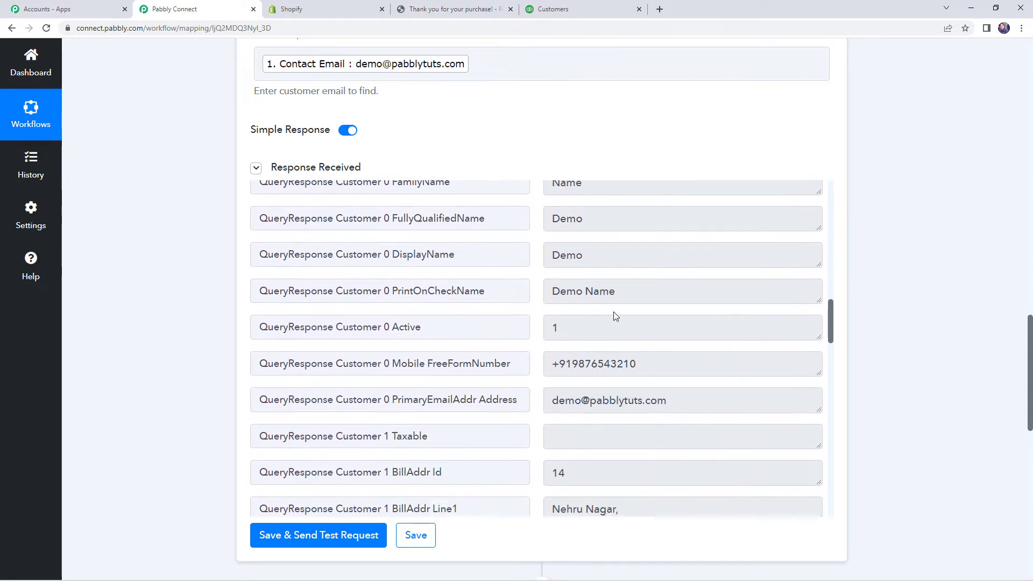
{"action": "left_click_drag", "start_coordinate": [555, 294], "coordinate": [621, 293]}
{"action": "scroll", "coordinate": [622, 293], "scroll_direction": "down", "scroll_amount": 2}
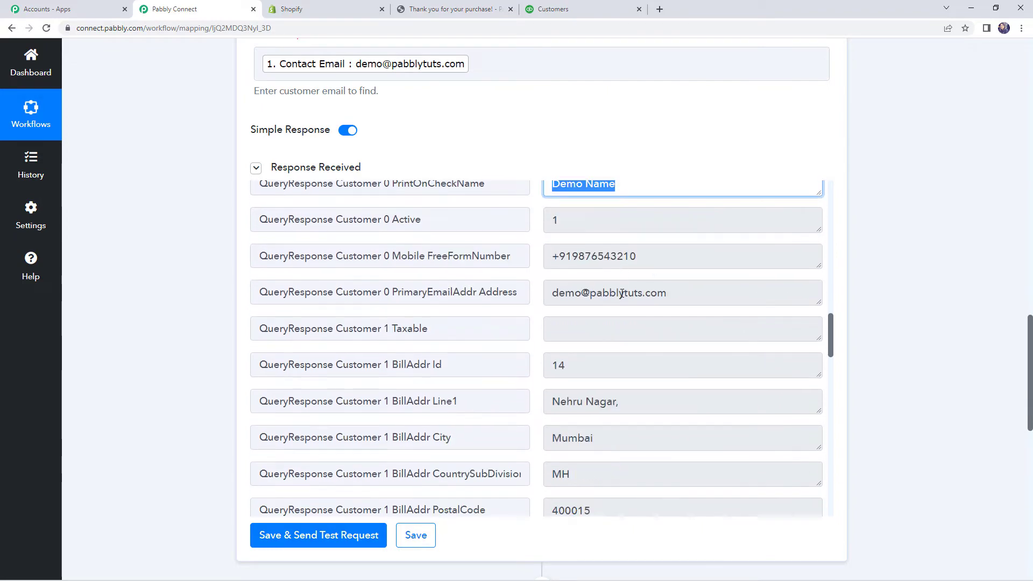
{"action": "left_click_drag", "start_coordinate": [558, 293], "coordinate": [690, 297]}
{"action": "scroll", "coordinate": [657, 339], "scroll_direction": "down", "scroll_amount": 5}
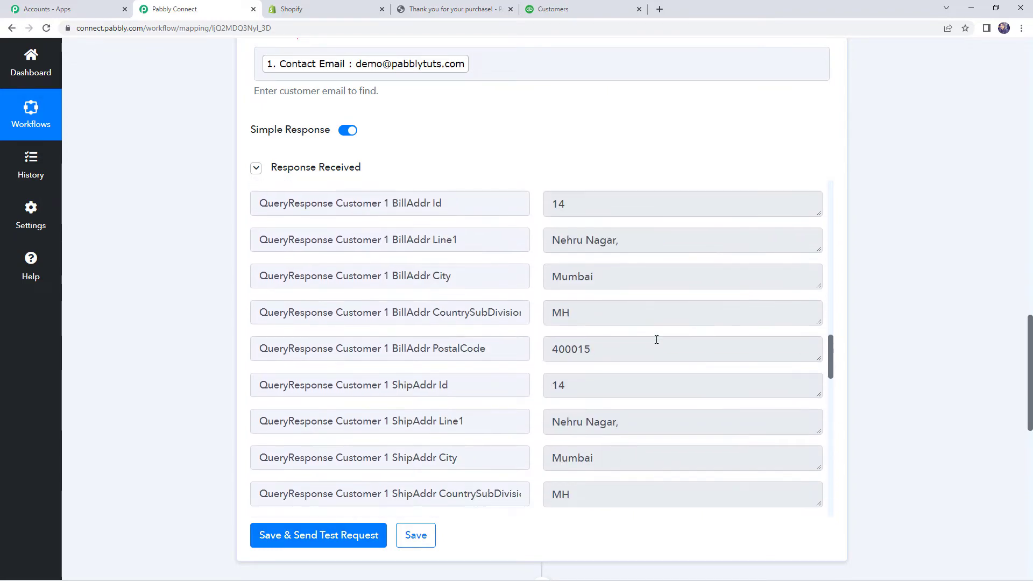
{"action": "scroll", "coordinate": [649, 346], "scroll_direction": "down", "scroll_amount": 13}
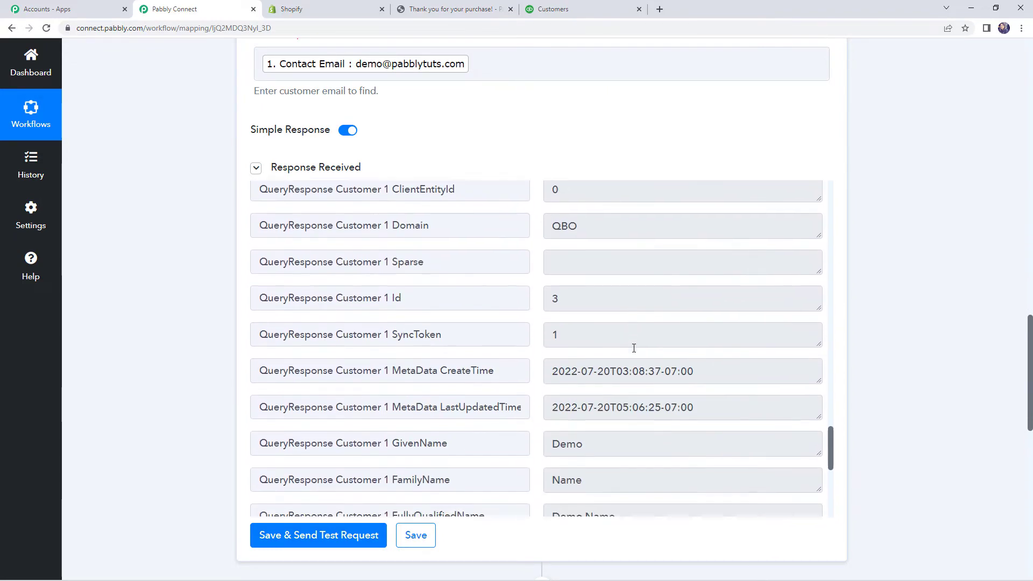
{"action": "scroll", "coordinate": [764, 353], "scroll_direction": "up", "scroll_amount": 5}
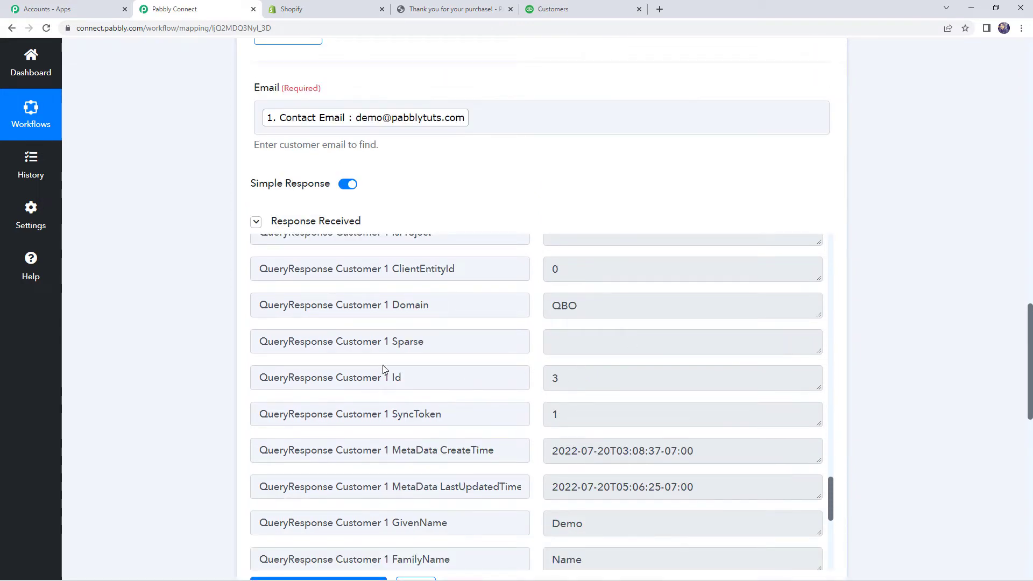
{"action": "left_click_drag", "start_coordinate": [333, 378], "coordinate": [429, 379]}
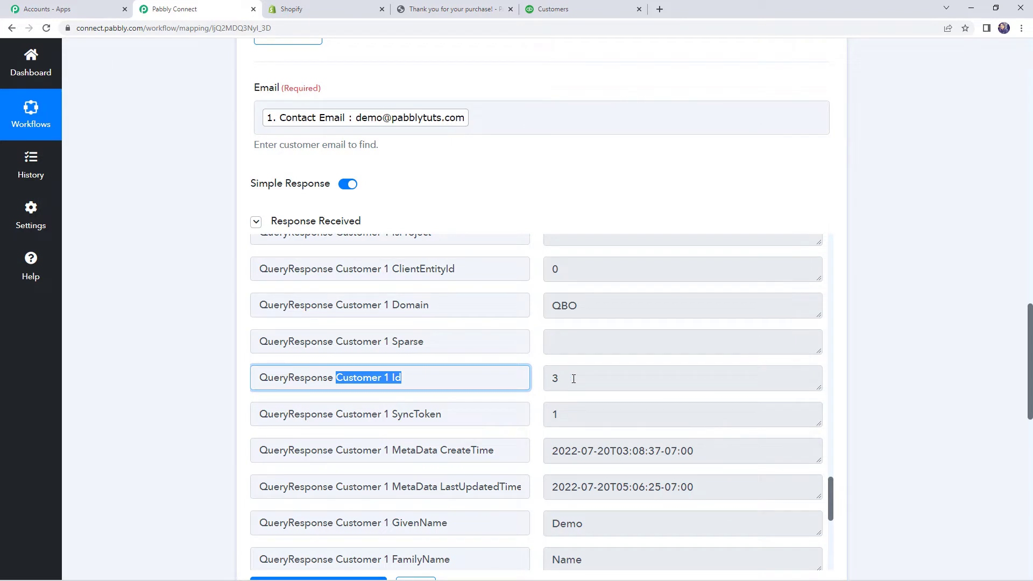
{"action": "left_click_drag", "start_coordinate": [573, 378], "coordinate": [550, 379]}
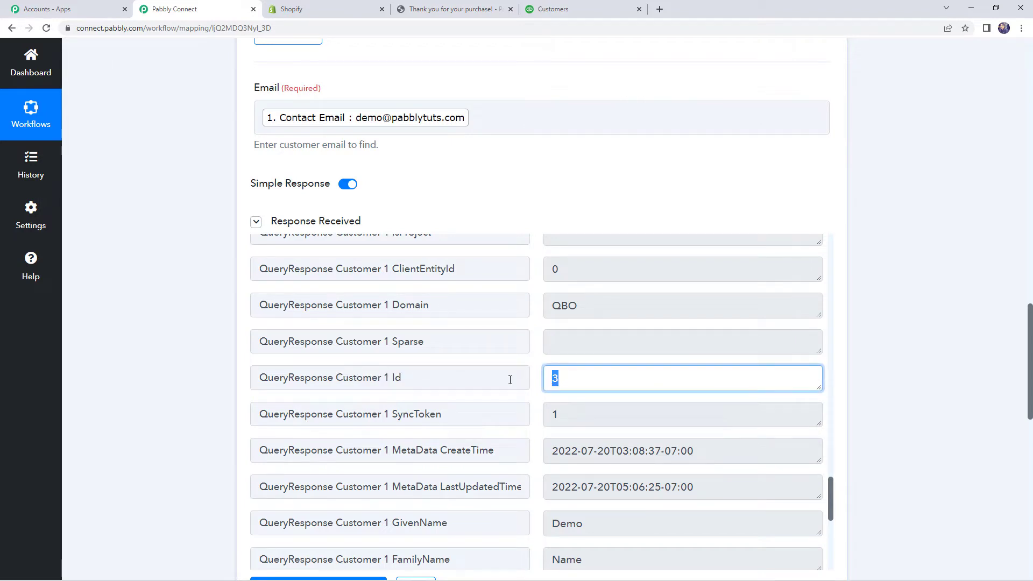
{"action": "left_click", "coordinate": [195, 331]}
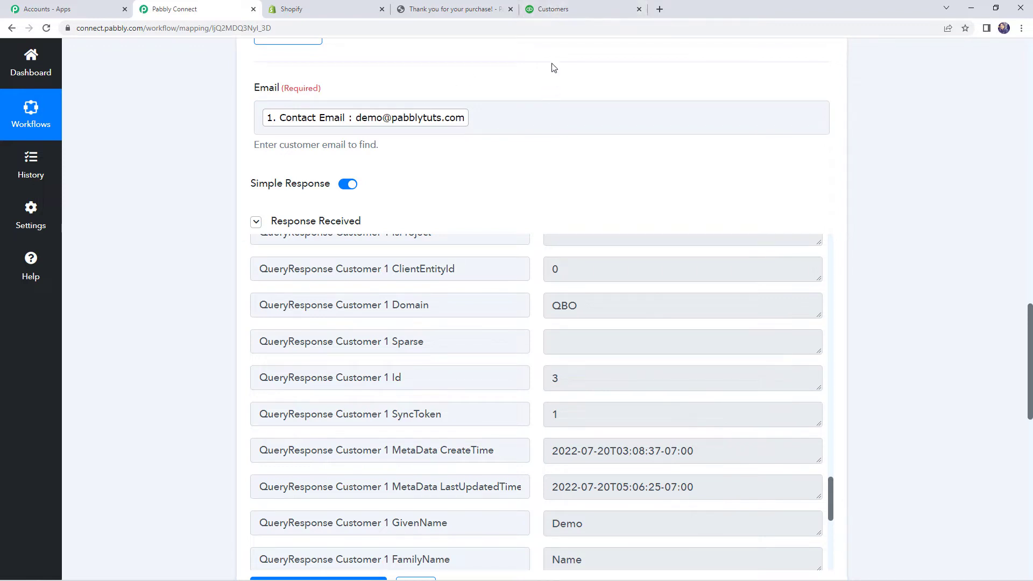
{"action": "left_click", "coordinate": [571, 3]}
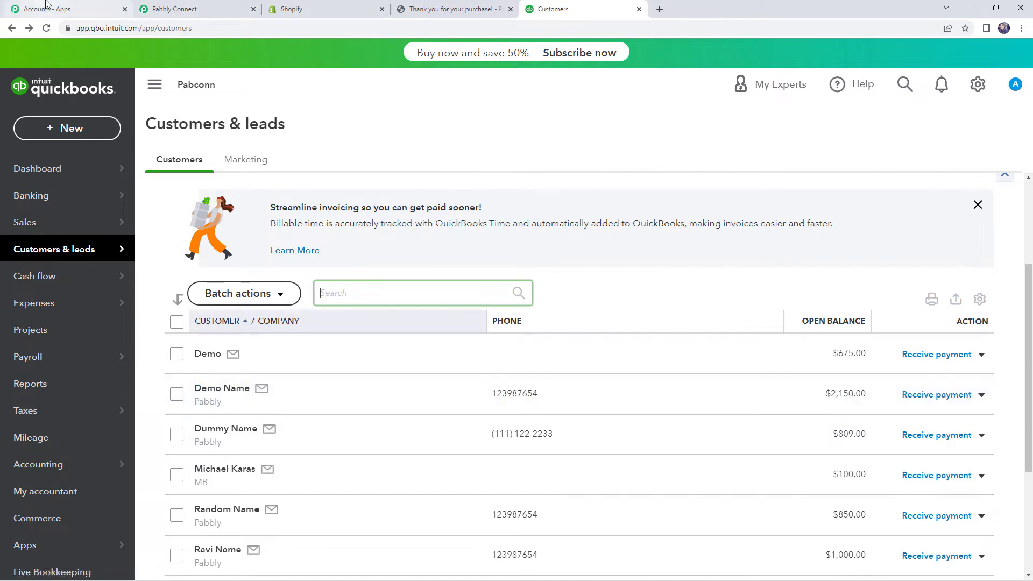
{"action": "left_click", "coordinate": [177, 8]}
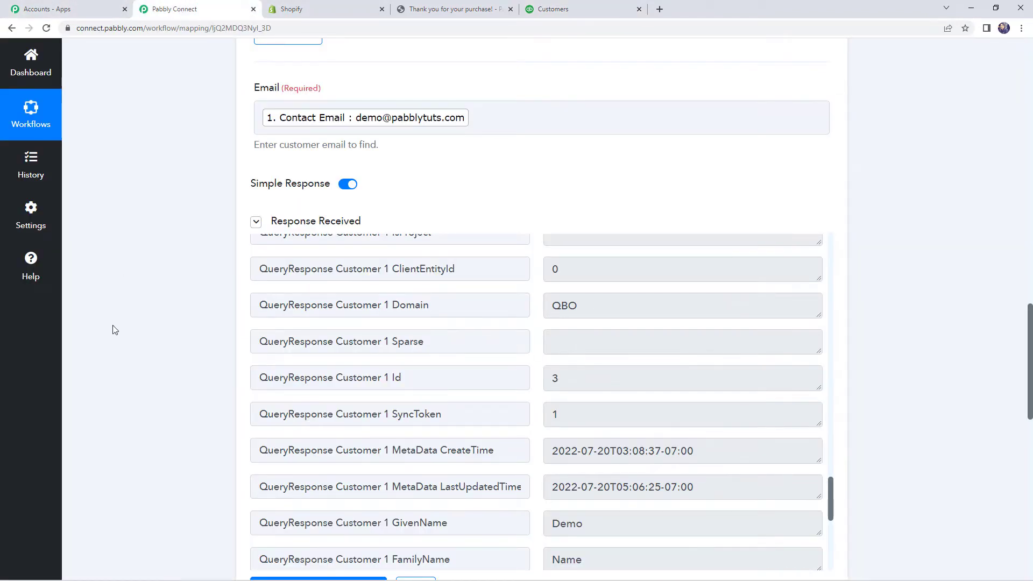
Step: Add a Router by Pabbly step after Find Customer, creating empty Route 1 and Route 2
{"action": "scroll", "coordinate": [114, 330], "scroll_direction": "down", "scroll_amount": 2}
{"action": "scroll", "coordinate": [119, 318], "scroll_direction": "down", "scroll_amount": 3}
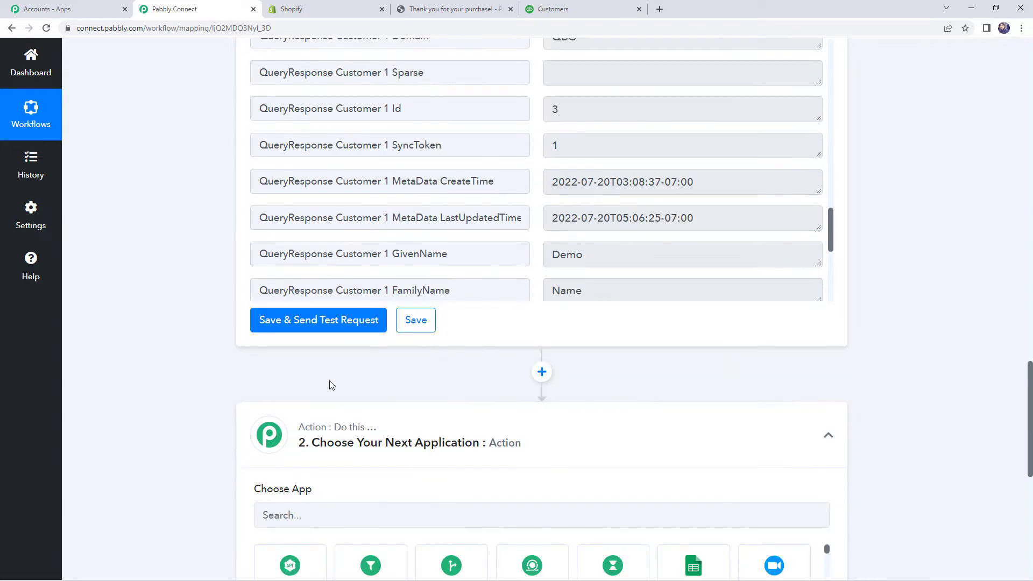
{"action": "scroll", "coordinate": [504, 355], "scroll_direction": "down", "scroll_amount": 3}
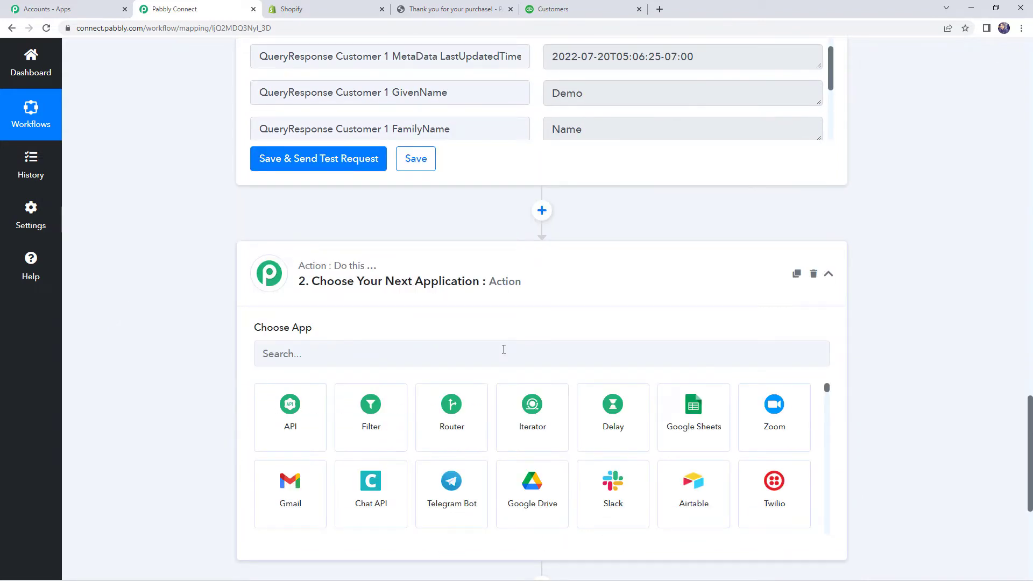
{"action": "left_click", "coordinate": [503, 349]}
{"action": "type", "text": "r"}
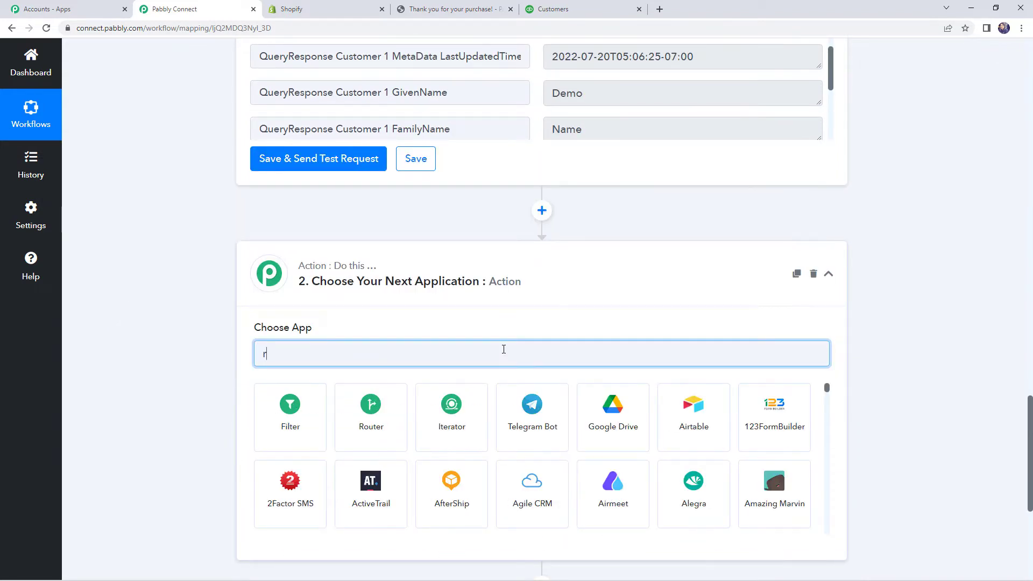
{"action": "type", "text": "ou"}
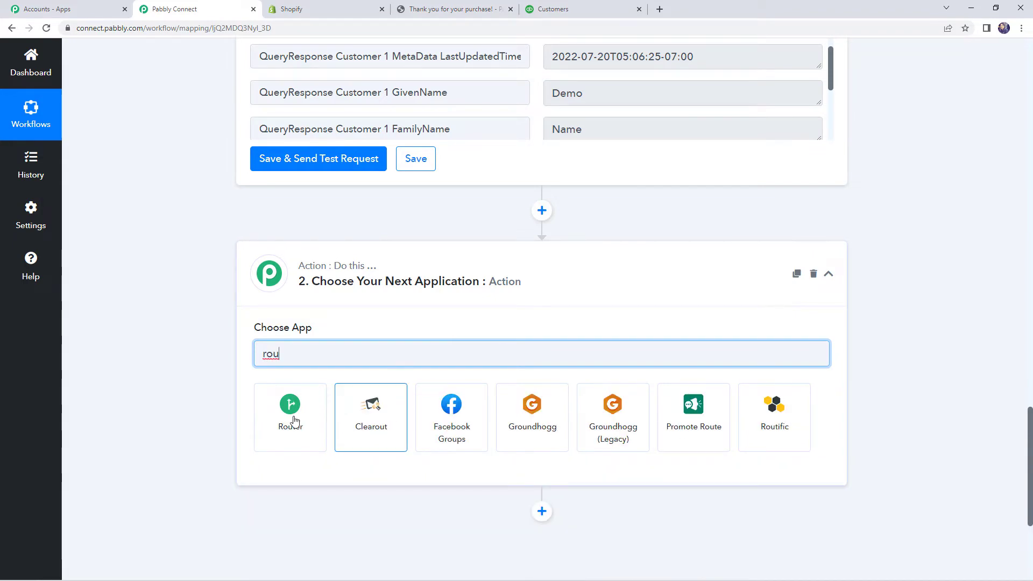
{"action": "left_click", "coordinate": [290, 424]}
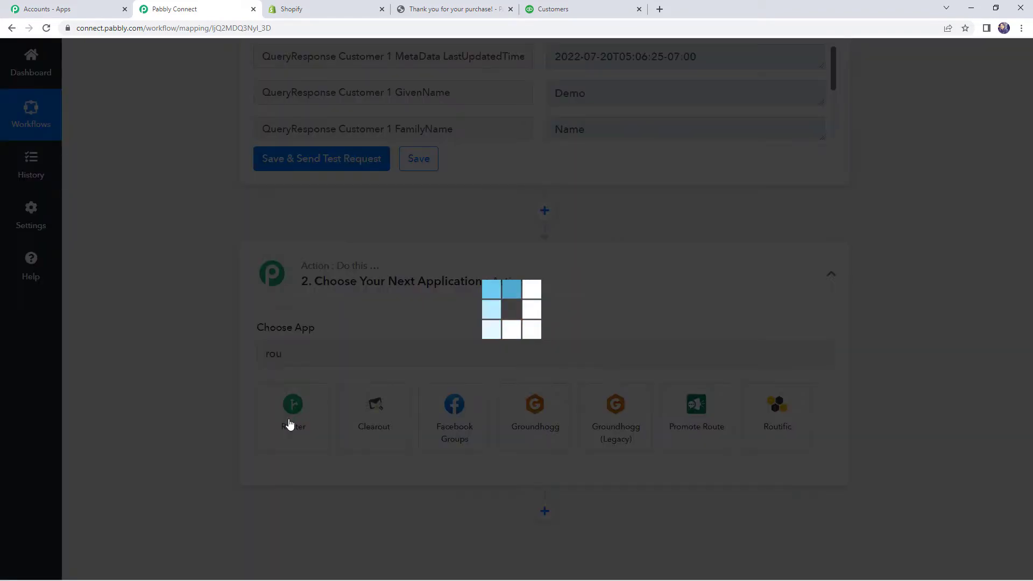
{"action": "scroll", "coordinate": [533, 328], "scroll_direction": "down", "scroll_amount": 2}
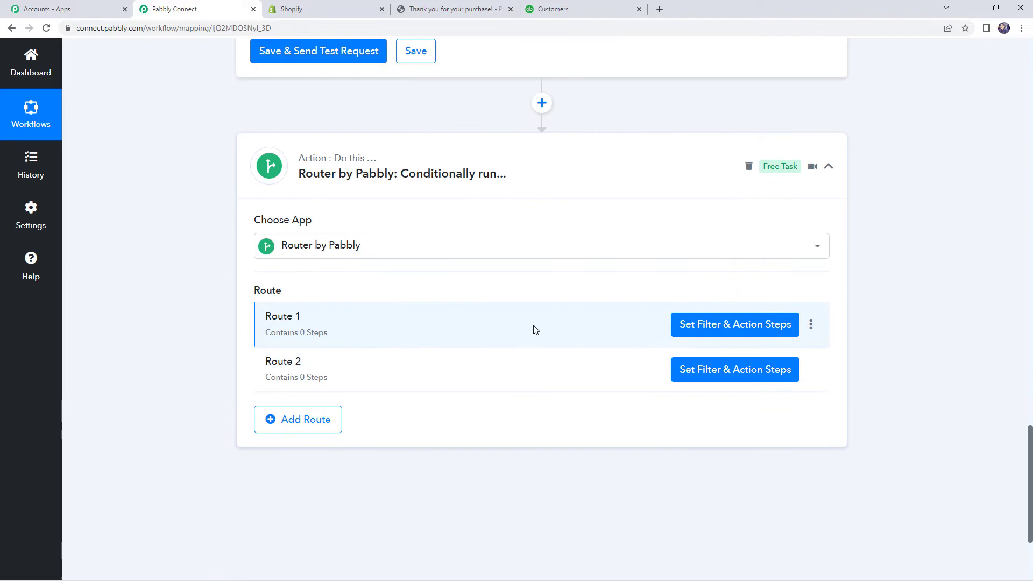
Step: Give Route 1 a filter on QueryResponse Customer 0 Id with condition Is exist
{"action": "left_click", "coordinate": [710, 326]}
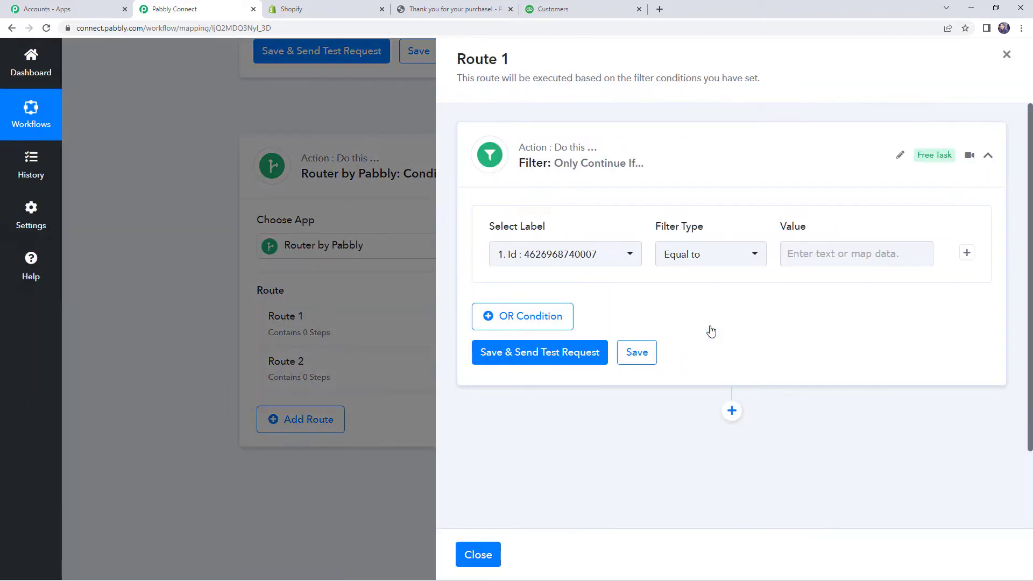
{"action": "left_click", "coordinate": [612, 257]}
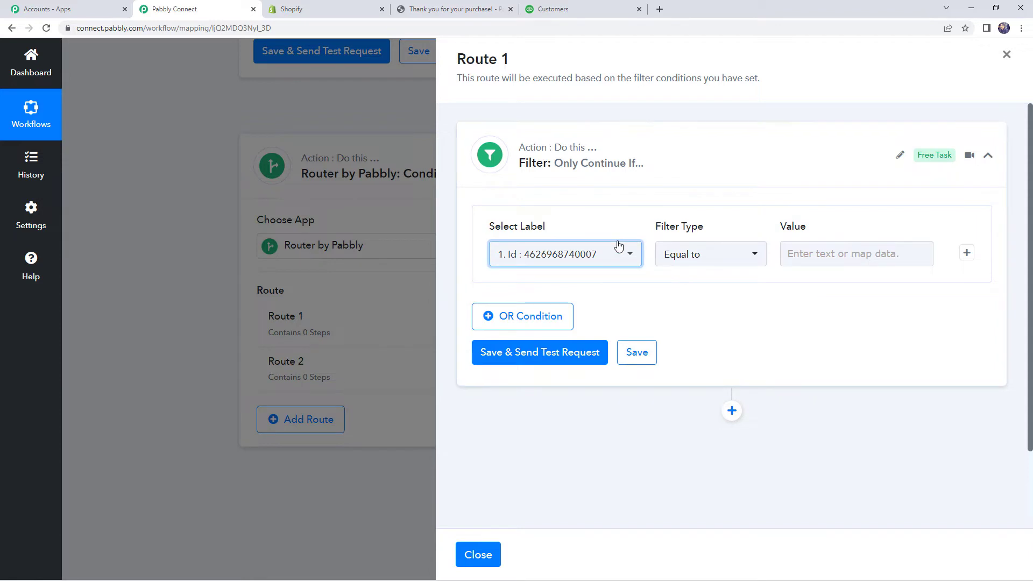
{"action": "left_click", "coordinate": [558, 255]}
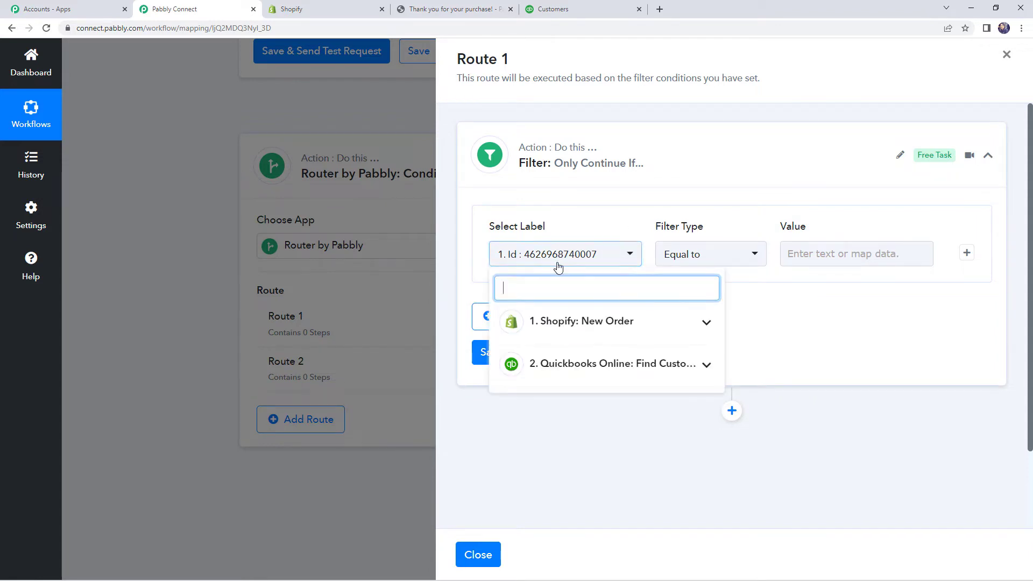
{"action": "left_click", "coordinate": [594, 366]}
{"action": "scroll", "coordinate": [597, 376], "scroll_direction": "down", "scroll_amount": 2}
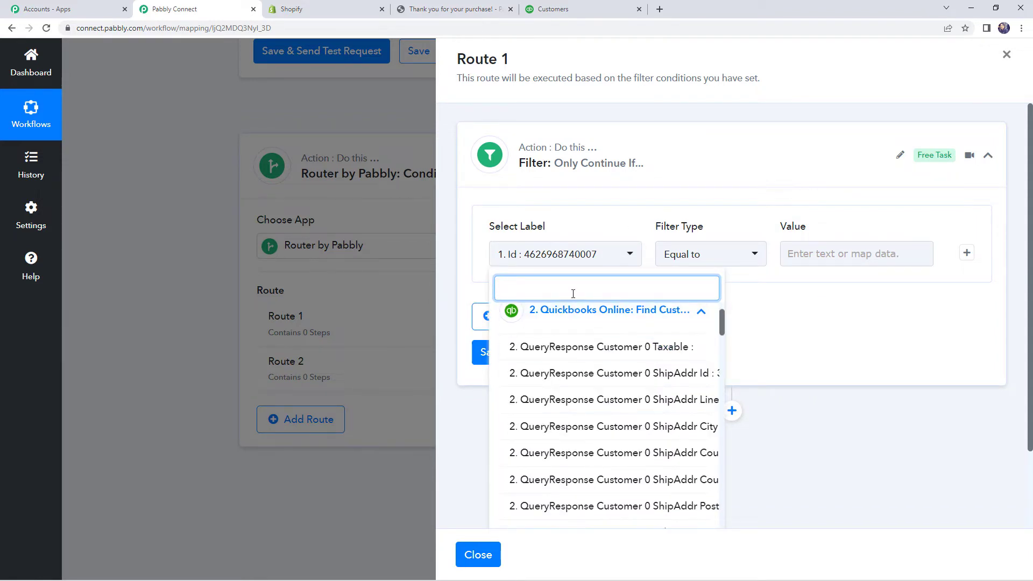
{"action": "type", "text": "id"}
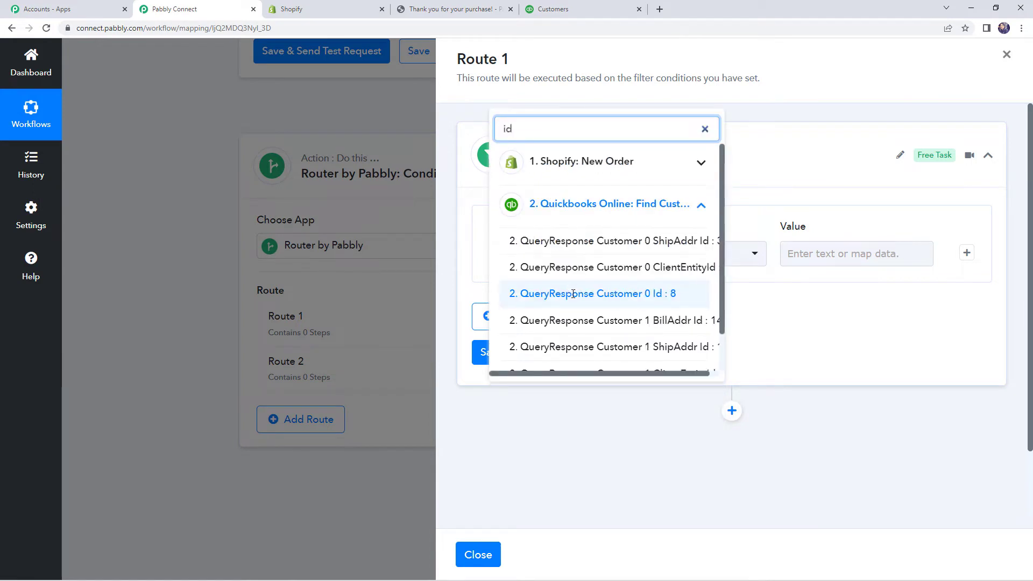
{"action": "left_click", "coordinate": [574, 293]}
{"action": "left_click", "coordinate": [697, 259]}
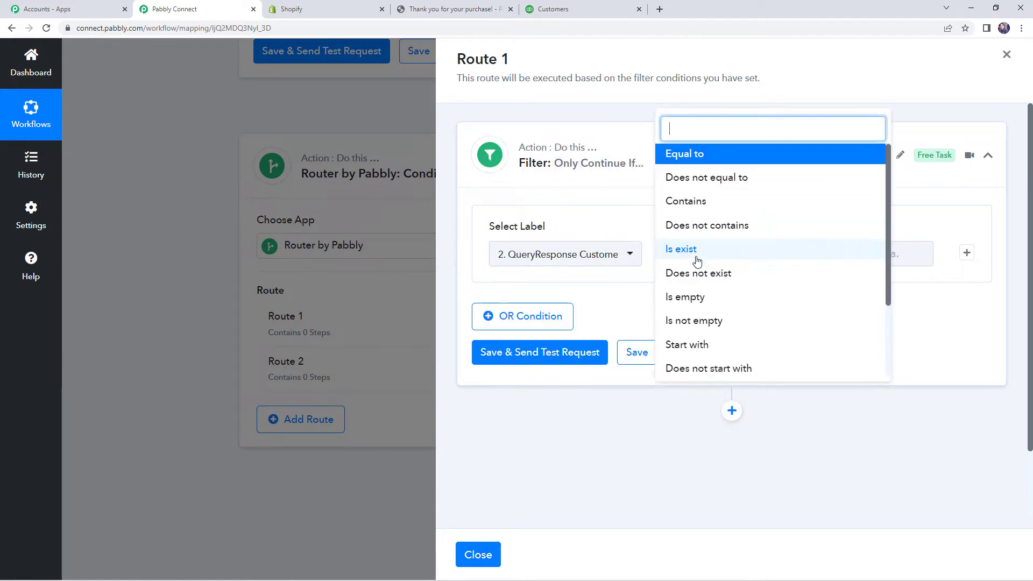
{"action": "left_click", "coordinate": [697, 255]}
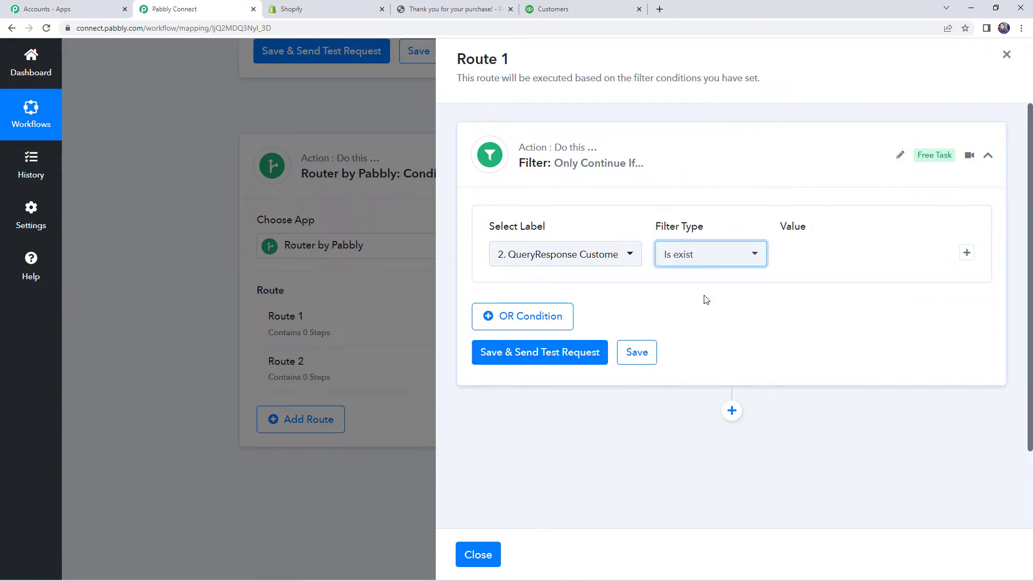
Step: Send the test request, confirm it returns true, and save the Route 1 filter
{"action": "left_click", "coordinate": [554, 353]}
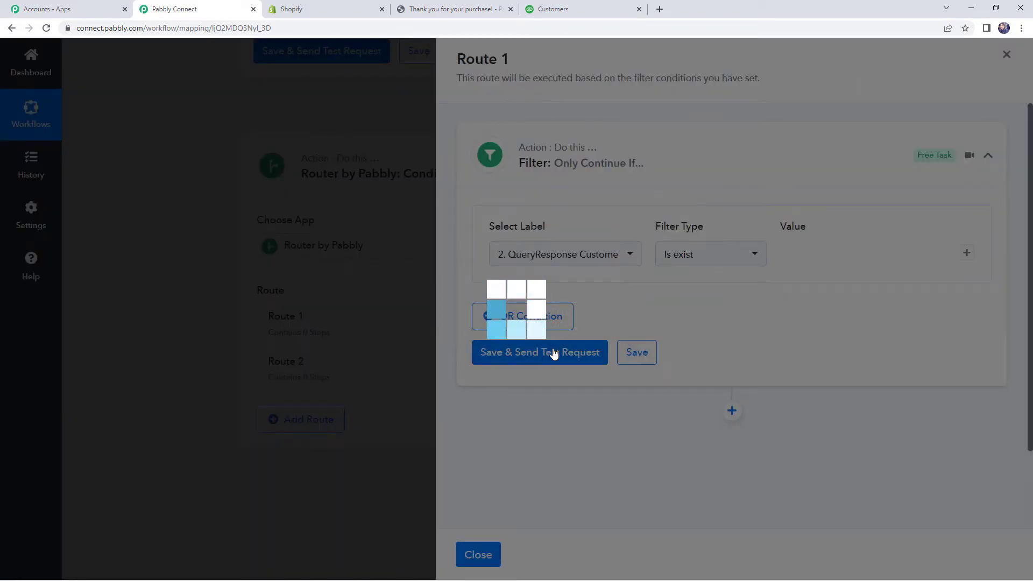
{"action": "scroll", "coordinate": [749, 328], "scroll_direction": "down", "scroll_amount": 2}
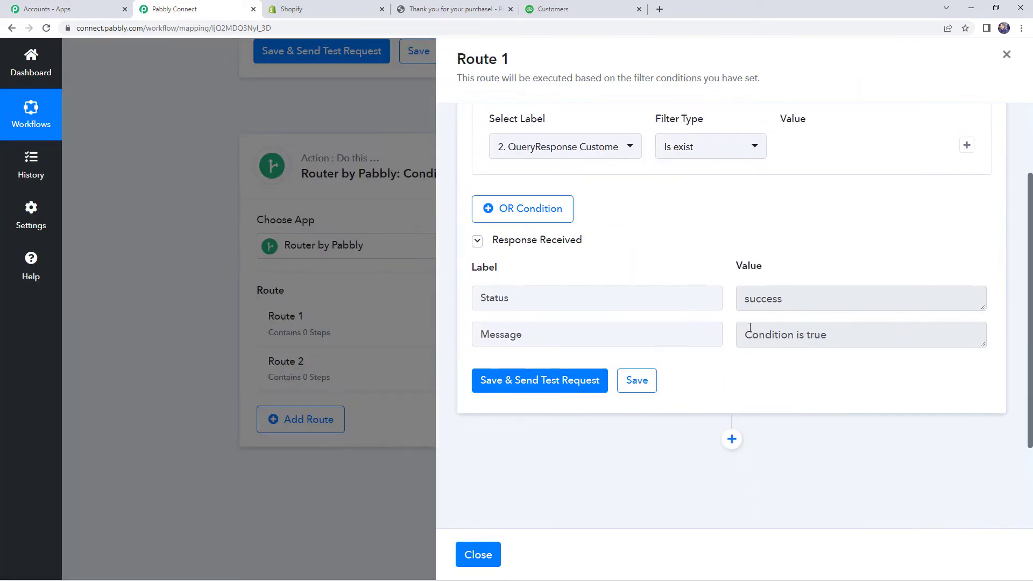
{"action": "double_click", "coordinate": [758, 301]}
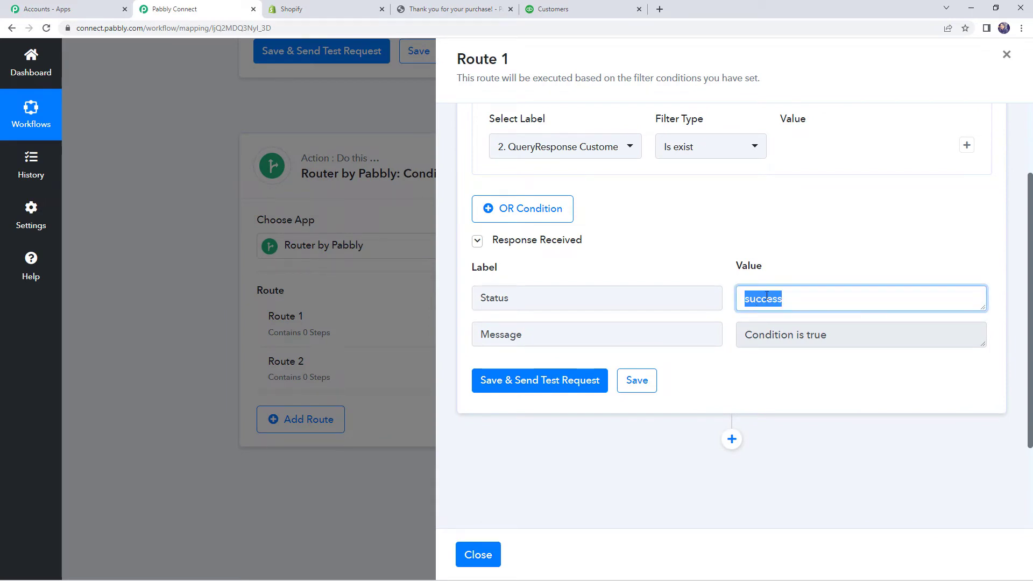
{"action": "left_click", "coordinate": [767, 297]}
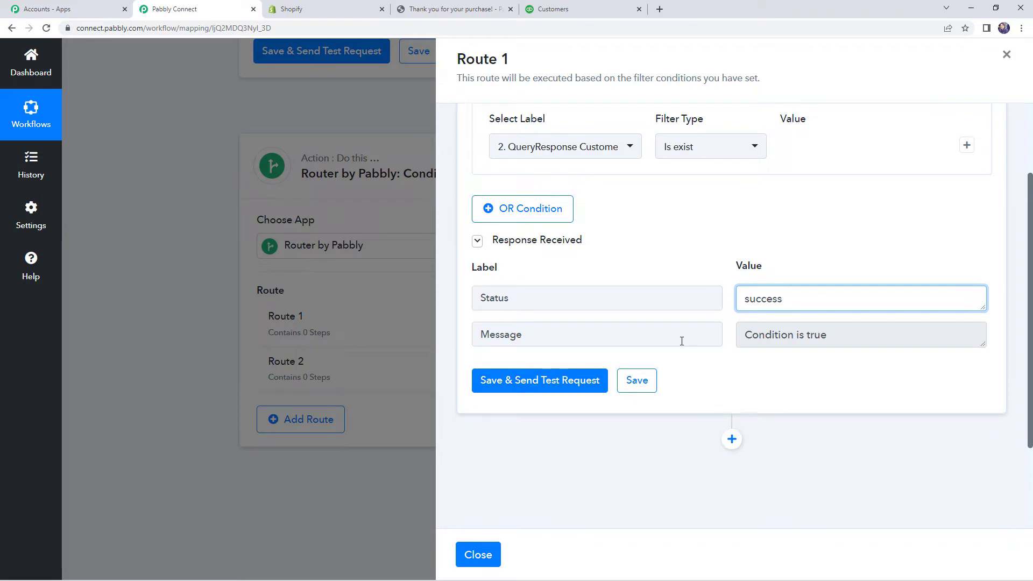
{"action": "left_click", "coordinate": [637, 386]}
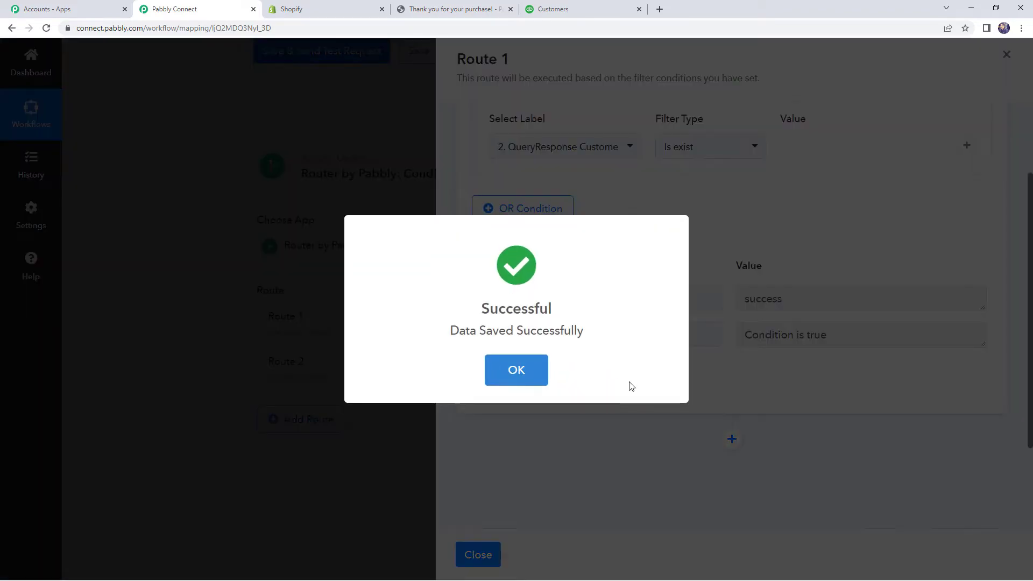
{"action": "left_click", "coordinate": [520, 377]}
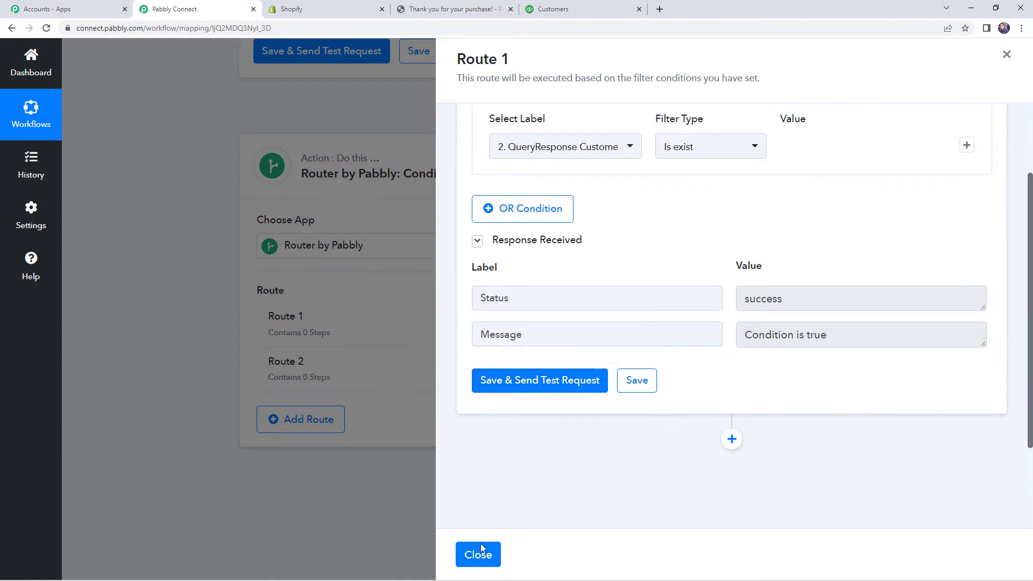
{"action": "left_click", "coordinate": [638, 386]}
{"action": "left_click", "coordinate": [480, 557]}
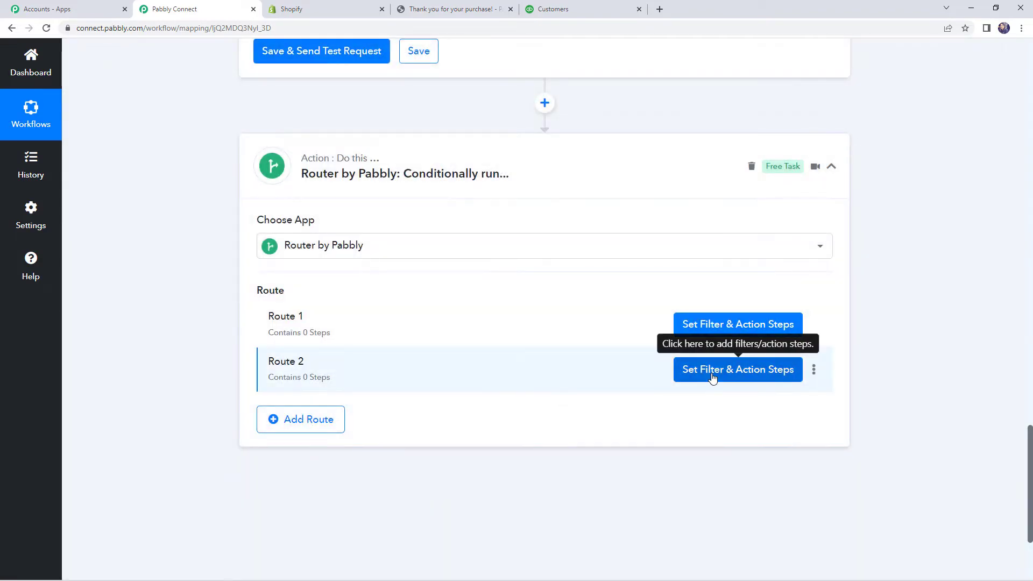
Step: Give Route 2 a filter on QueryResponse Customer 0 Id with condition Does not exist
{"action": "left_click", "coordinate": [713, 377]}
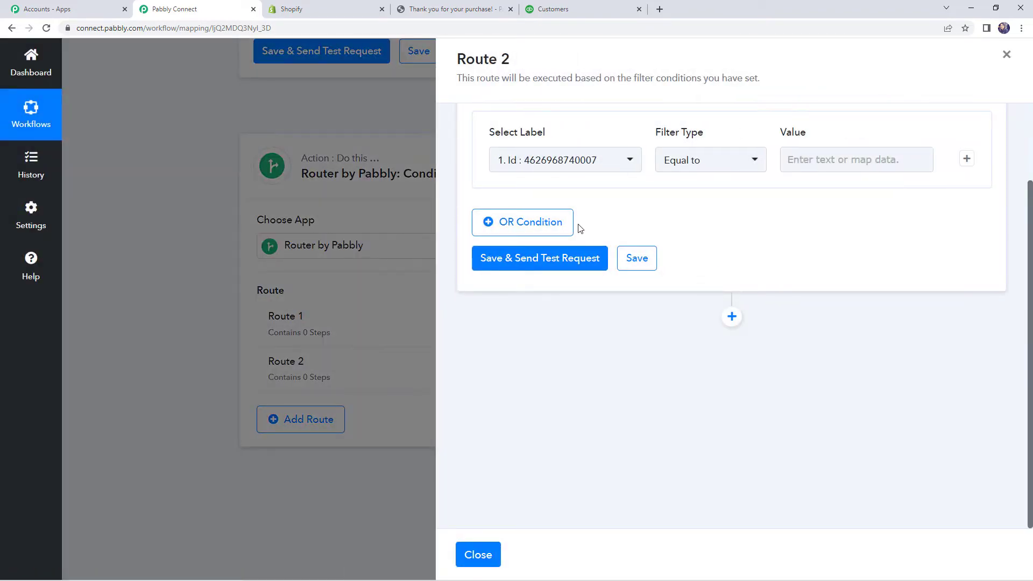
{"action": "left_click", "coordinate": [583, 160]}
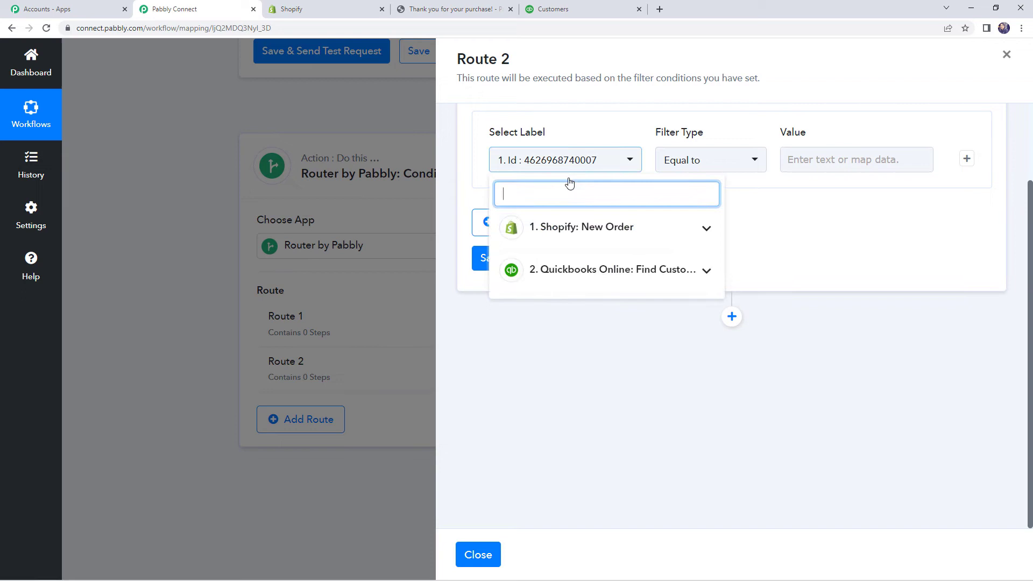
{"action": "left_click", "coordinate": [580, 271]}
{"action": "type", "text": "id"}
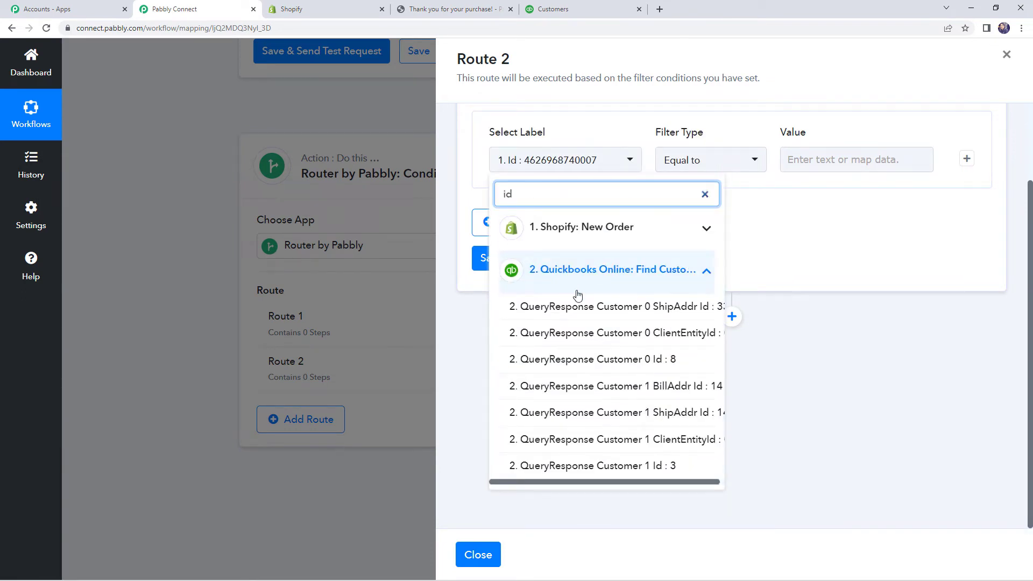
{"action": "left_click", "coordinate": [595, 359]}
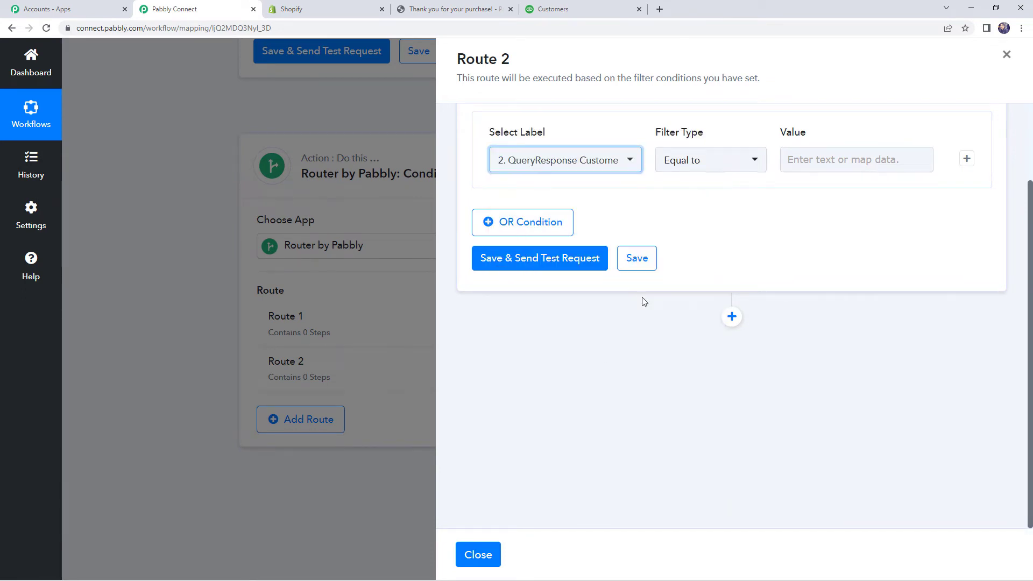
{"action": "left_click", "coordinate": [697, 161]}
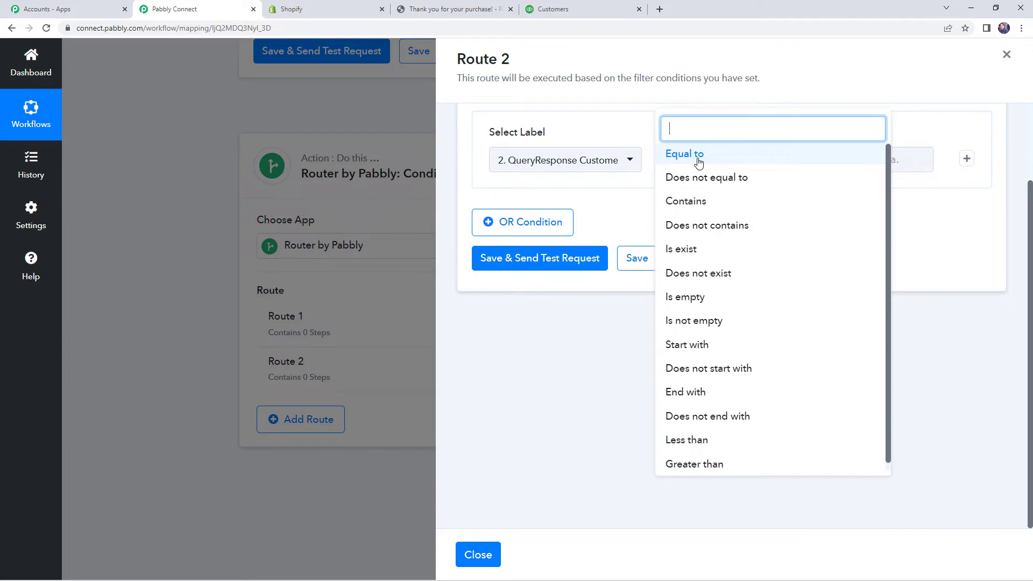
{"action": "left_click", "coordinate": [699, 273]}
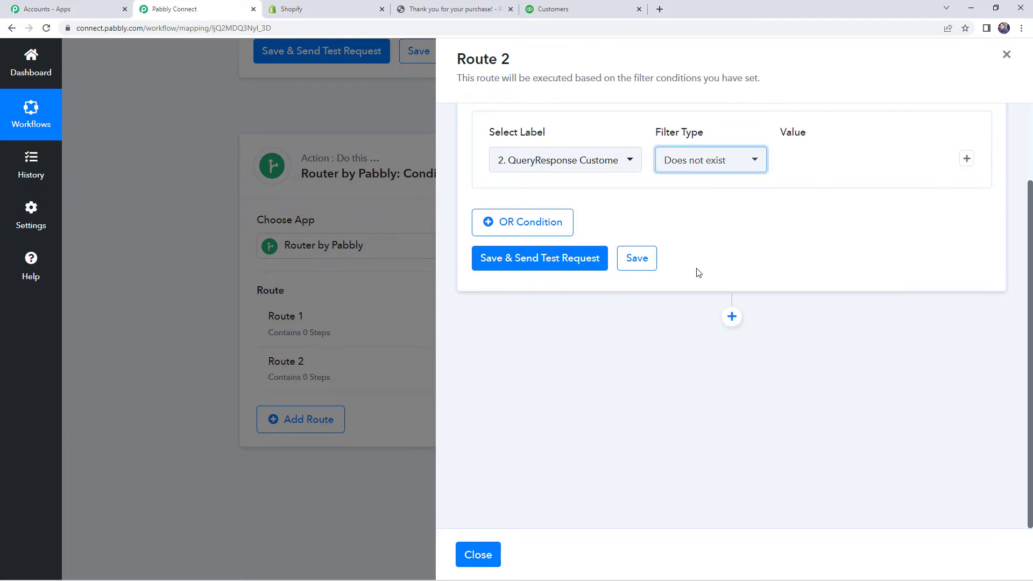
Step: Run the test, confirm it returns false, and save the Route 2 filter
{"action": "left_click", "coordinate": [534, 259]}
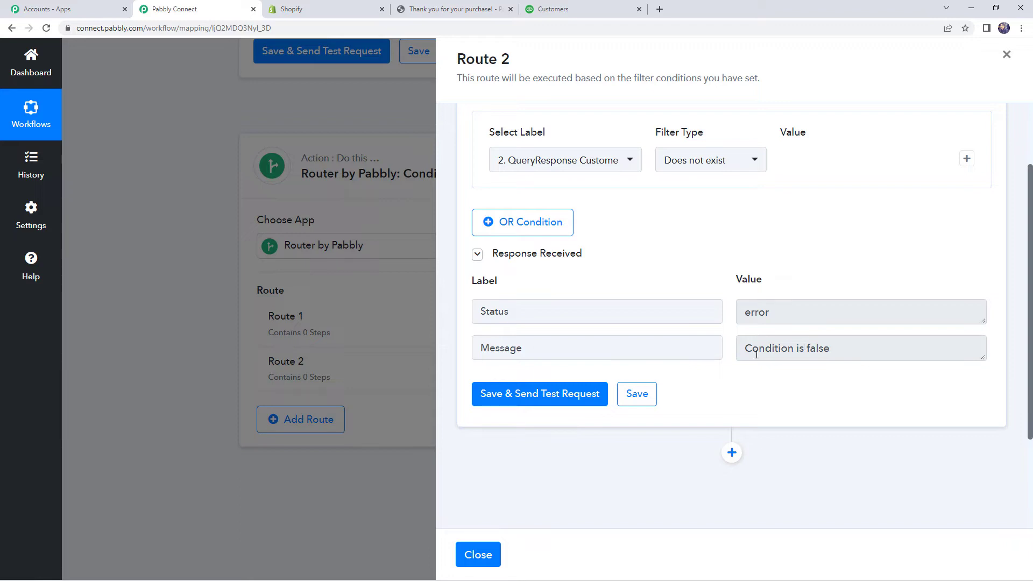
{"action": "left_click_drag", "start_coordinate": [745, 349], "coordinate": [833, 348]}
{"action": "left_click", "coordinate": [707, 354]}
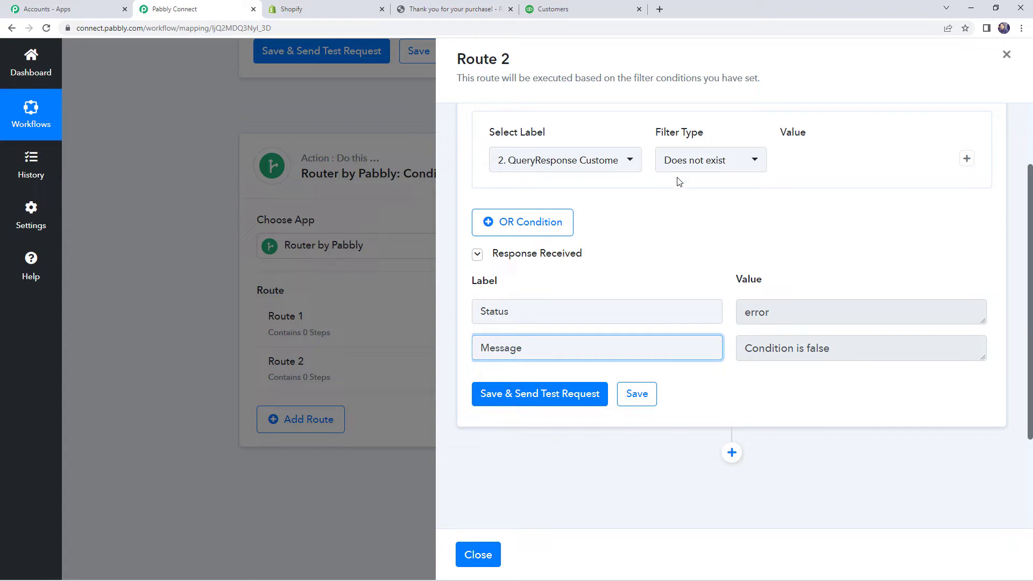
{"action": "left_click", "coordinate": [632, 393]}
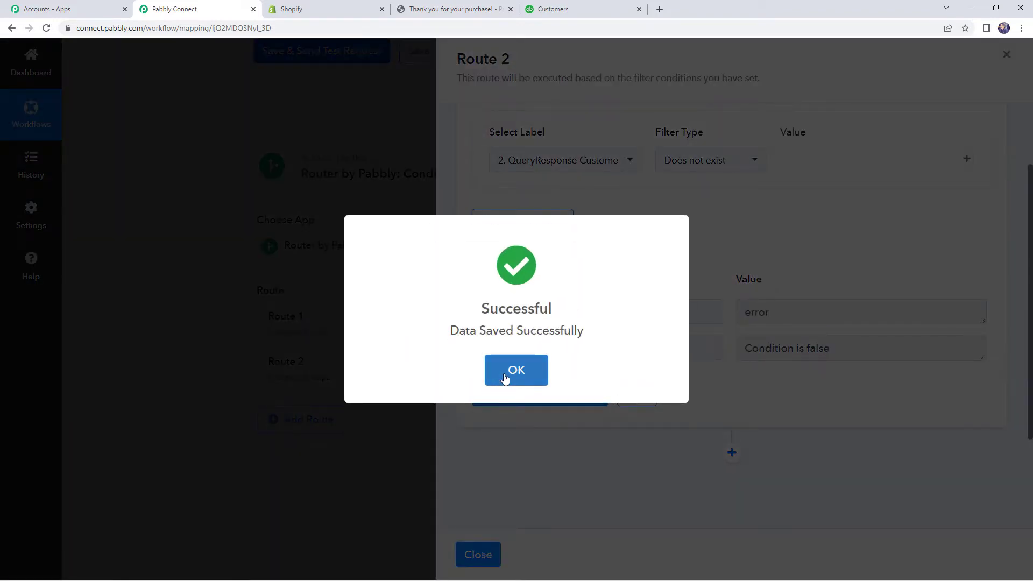
{"action": "left_click", "coordinate": [507, 374]}
{"action": "left_click", "coordinate": [483, 559]}
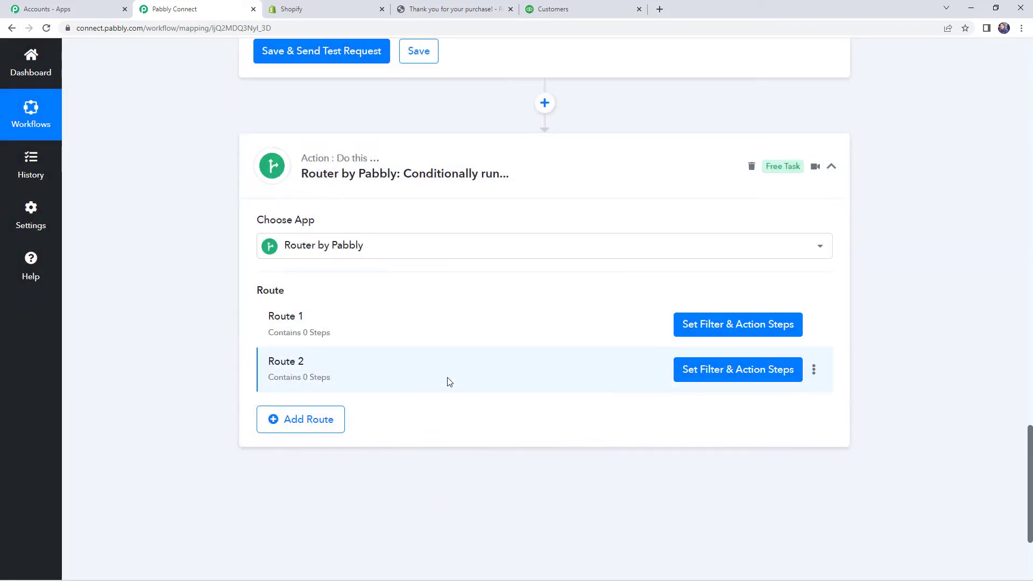
Step: Add a QuickBooks Online step with the Create an Invoice action after Route 1's filter
{"action": "left_click", "coordinate": [728, 326]}
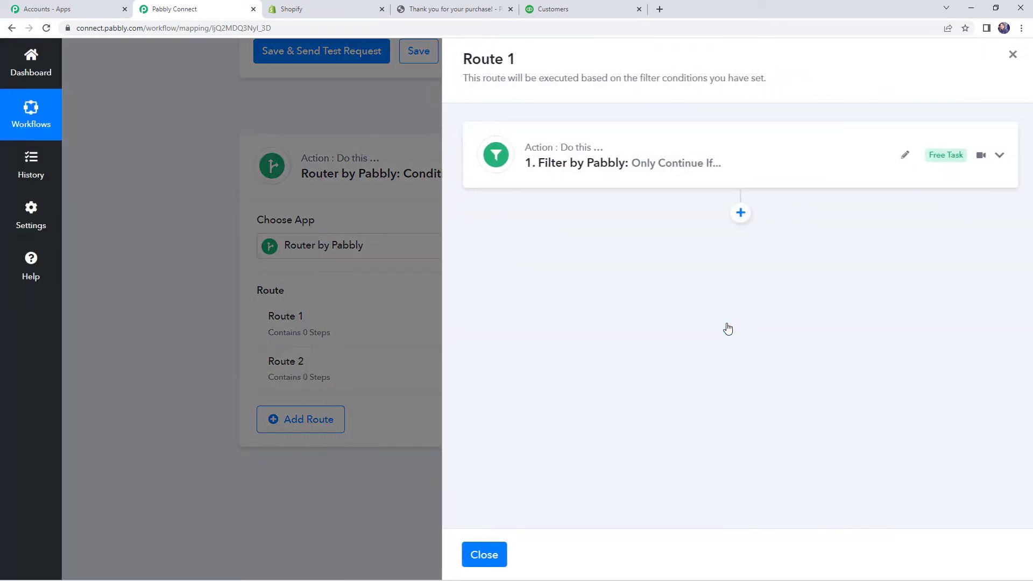
{"action": "left_click", "coordinate": [707, 178]}
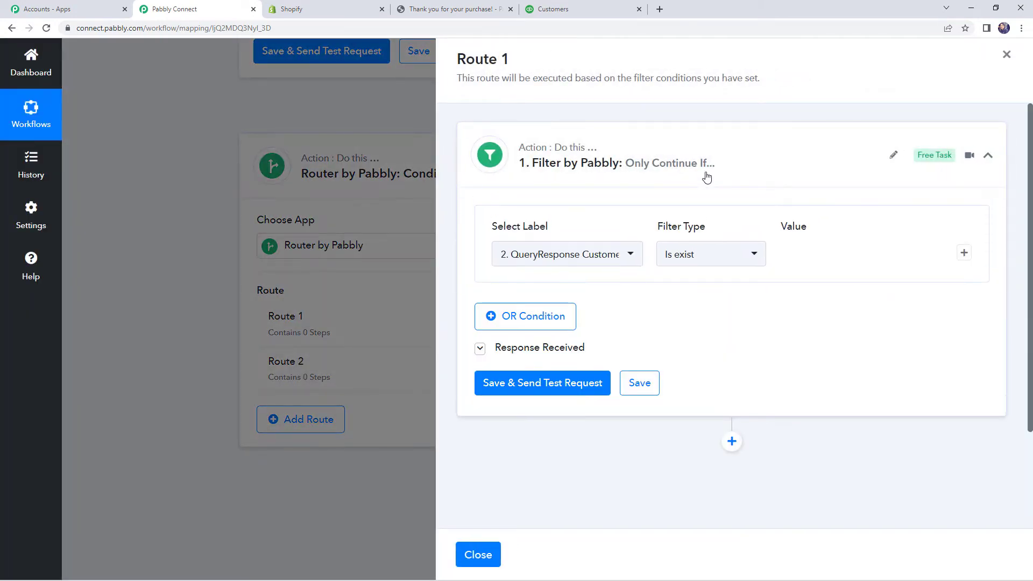
{"action": "left_click", "coordinate": [670, 182]}
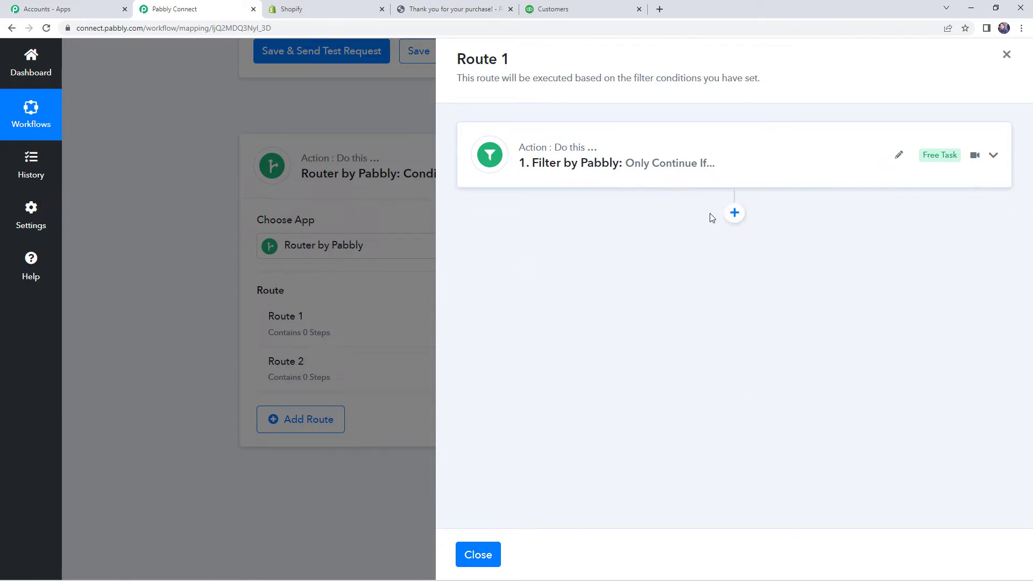
{"action": "left_click", "coordinate": [735, 214]}
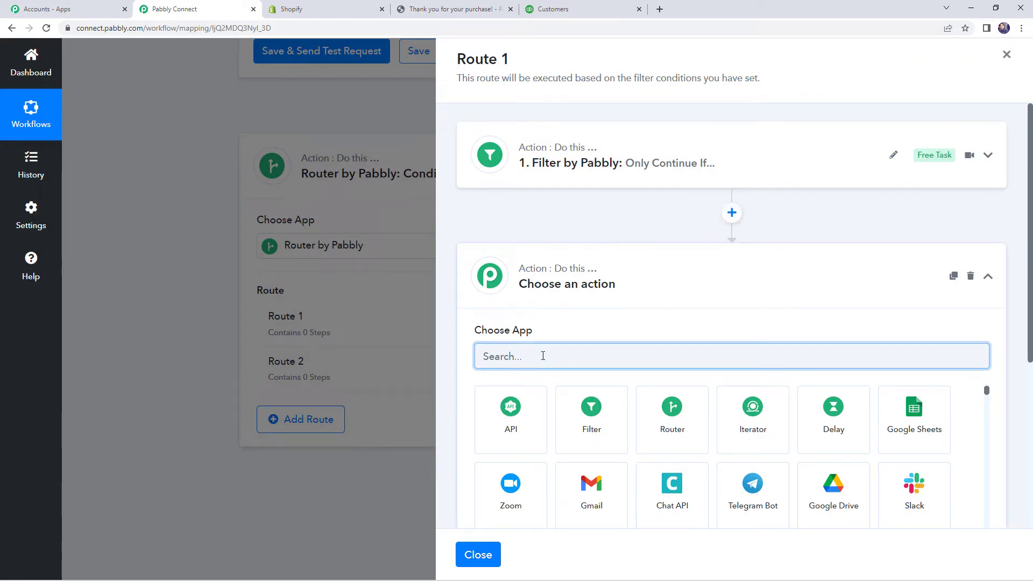
{"action": "type", "text": "quick"}
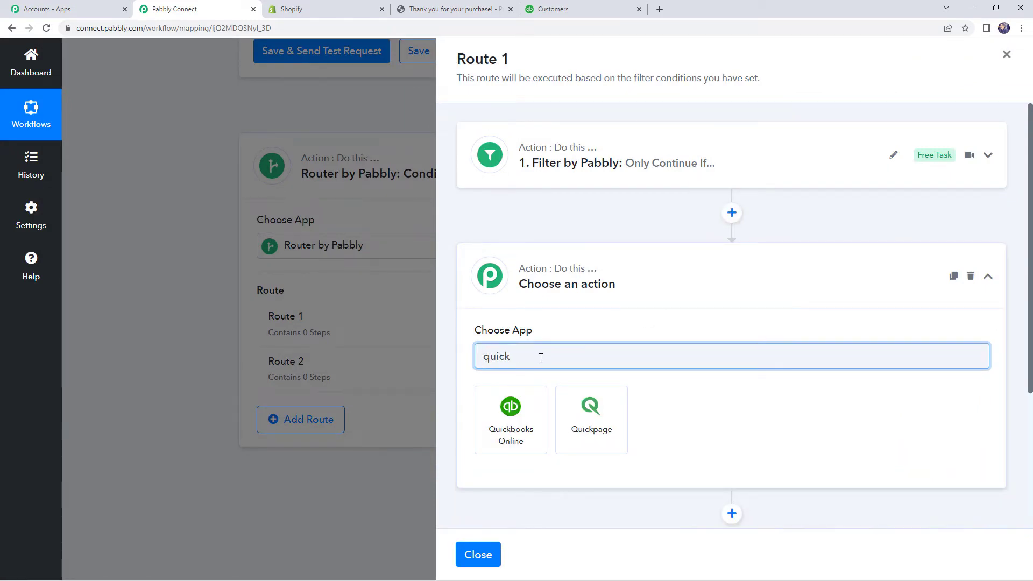
{"action": "left_click", "coordinate": [513, 415]}
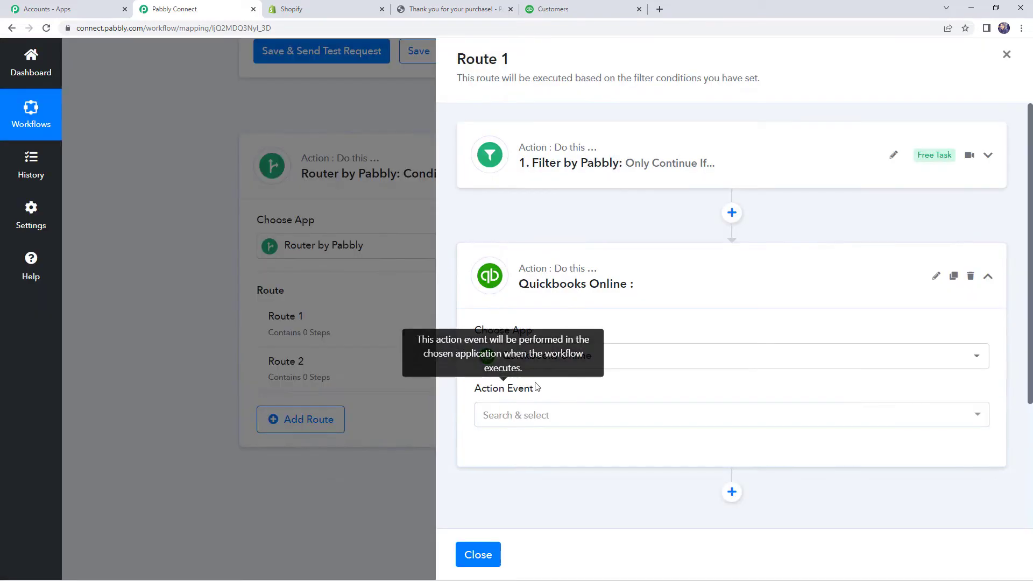
{"action": "left_click", "coordinate": [537, 415]}
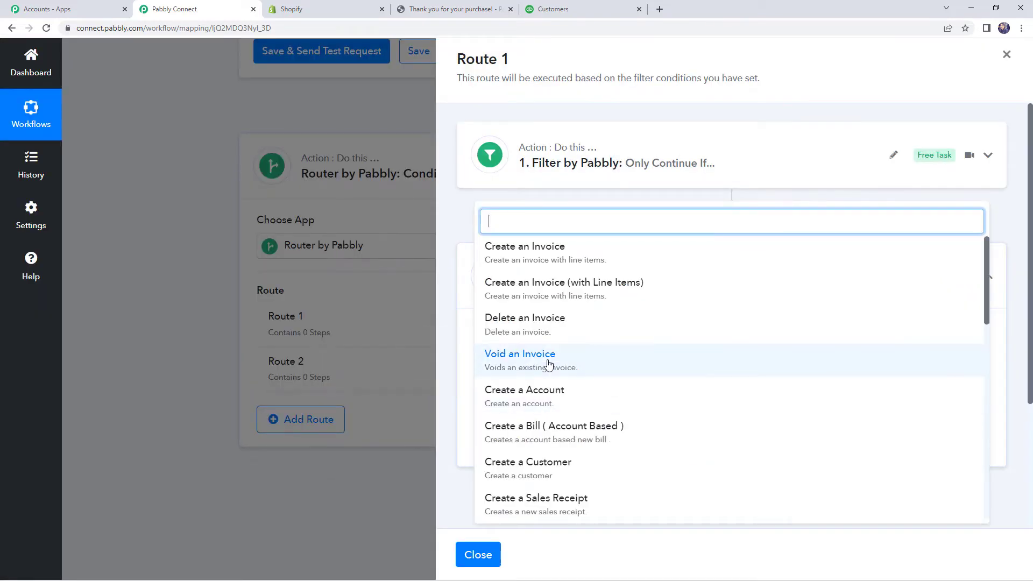
{"action": "type", "text": "crea"}
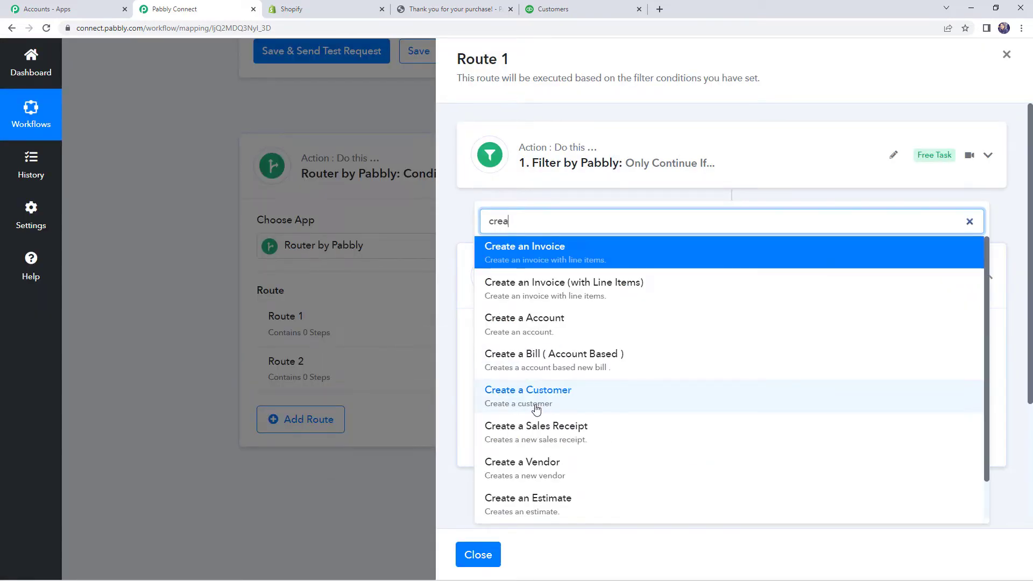
{"action": "left_click", "coordinate": [532, 256]}
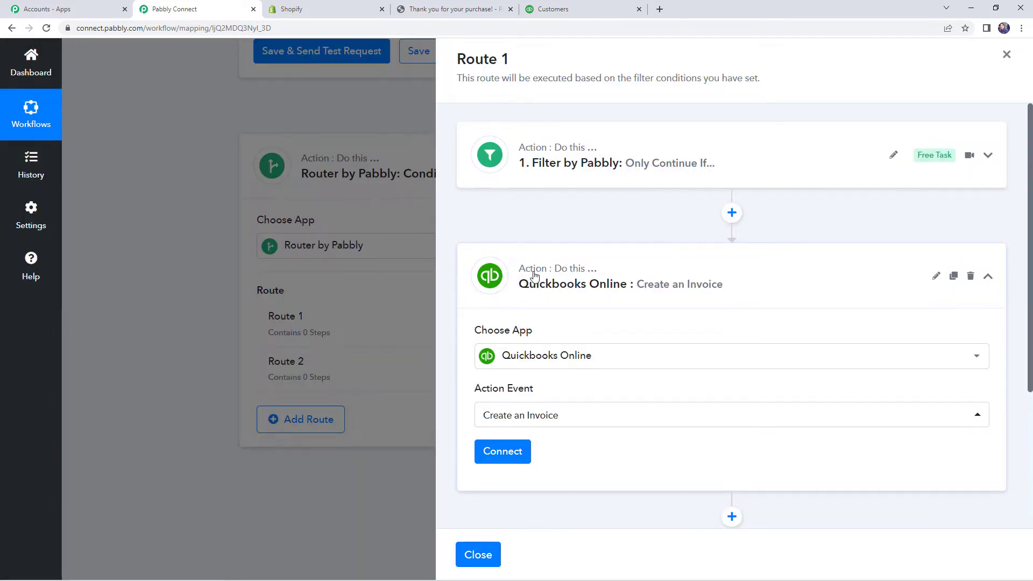
Step: Link the step to the existing QuickBooks Online connection and save
{"action": "scroll", "coordinate": [549, 354], "scroll_direction": "down", "scroll_amount": 2}
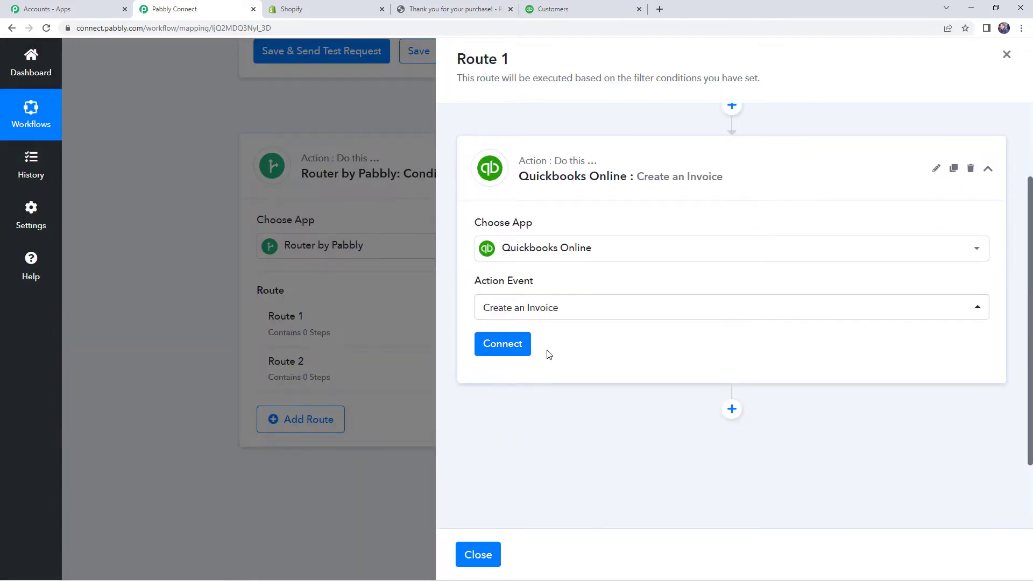
{"action": "left_click", "coordinate": [512, 343]}
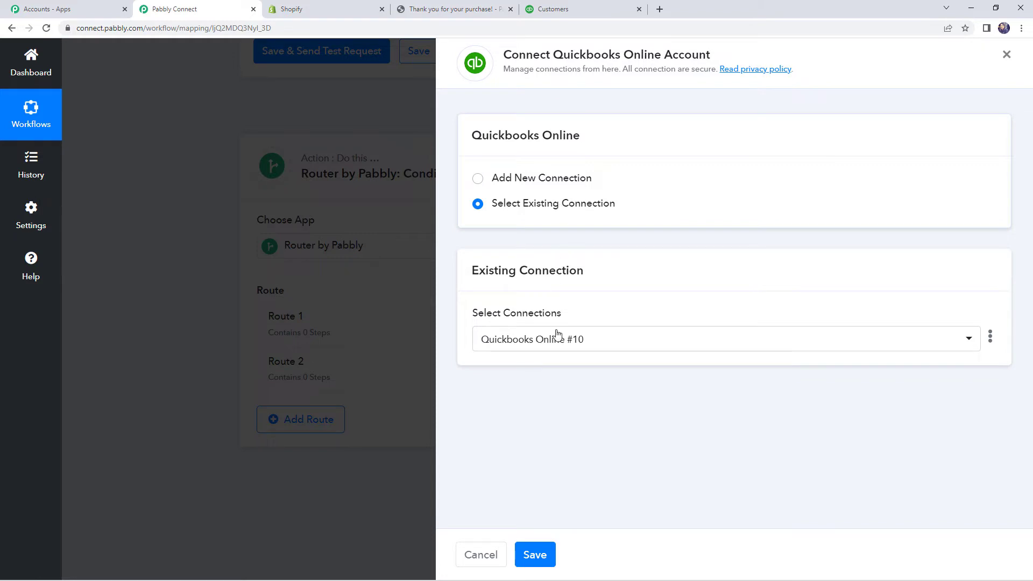
{"action": "left_click", "coordinate": [537, 555]}
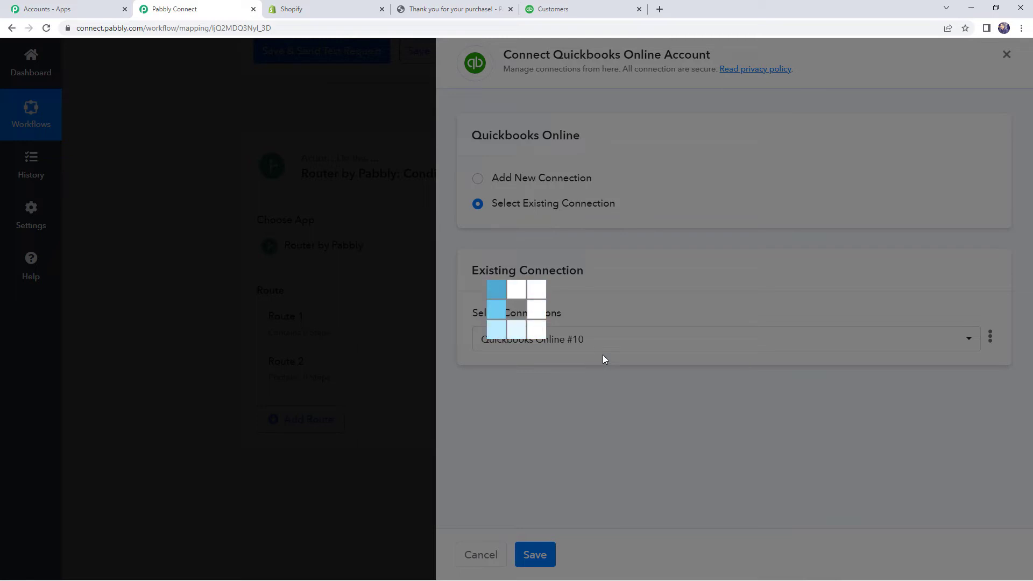
{"action": "scroll", "coordinate": [604, 344], "scroll_direction": "down", "scroll_amount": 3}
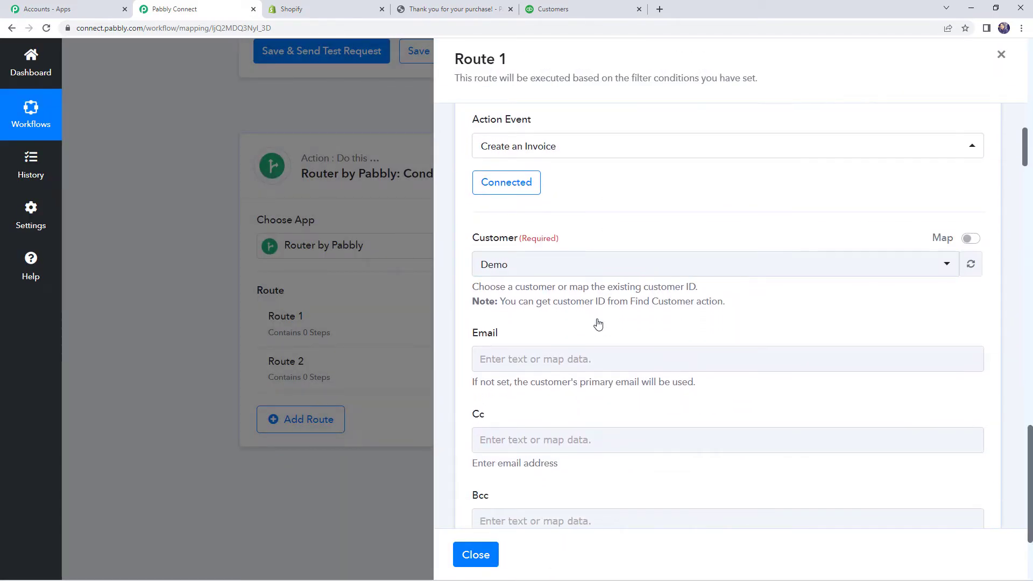
Step: Enable mapping on the invoice Customer field and clear its existing value 8
{"action": "scroll", "coordinate": [956, 248], "scroll_direction": "up", "scroll_amount": 2}
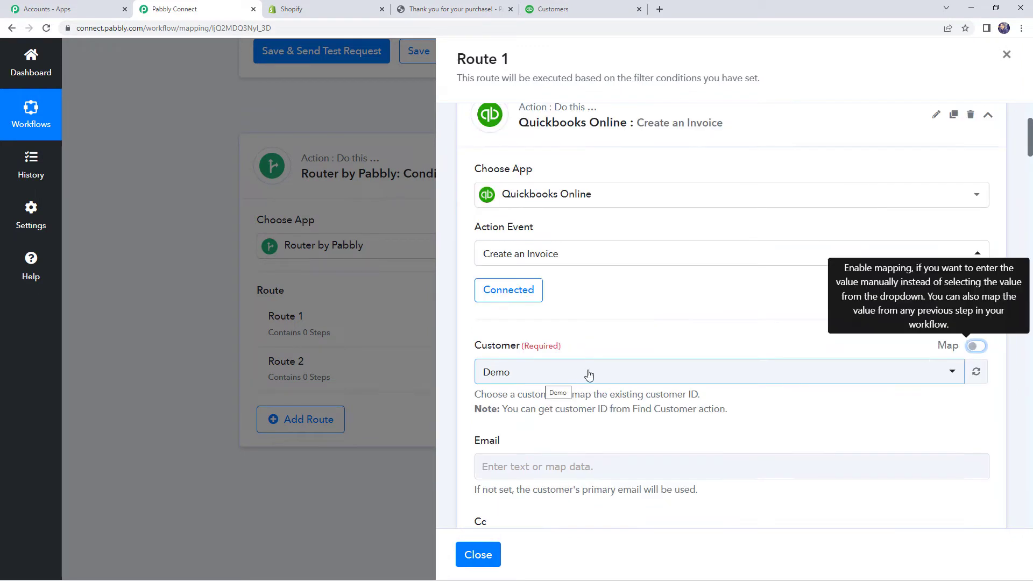
{"action": "left_click", "coordinate": [974, 346]}
{"action": "scroll", "coordinate": [941, 351], "scroll_direction": "down", "scroll_amount": 1}
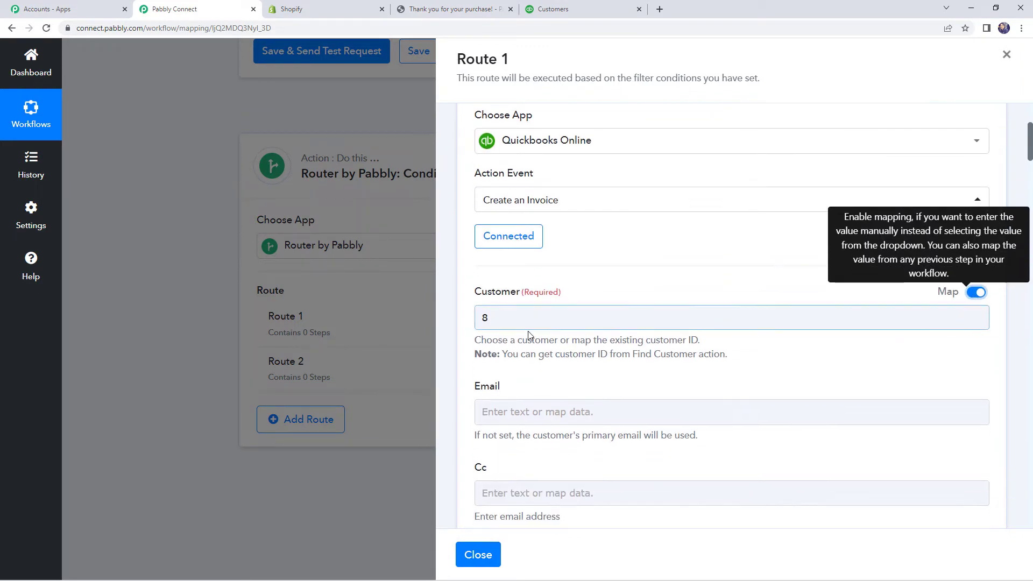
{"action": "left_click", "coordinate": [511, 319]}
{"action": "key", "text": "BackSpace"}
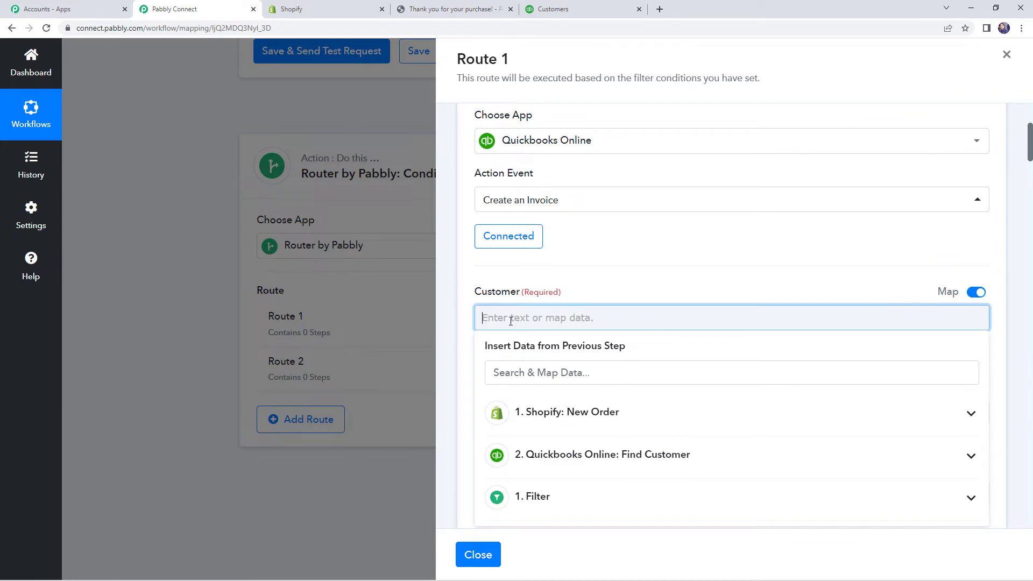
{"action": "left_click", "coordinate": [598, 277]}
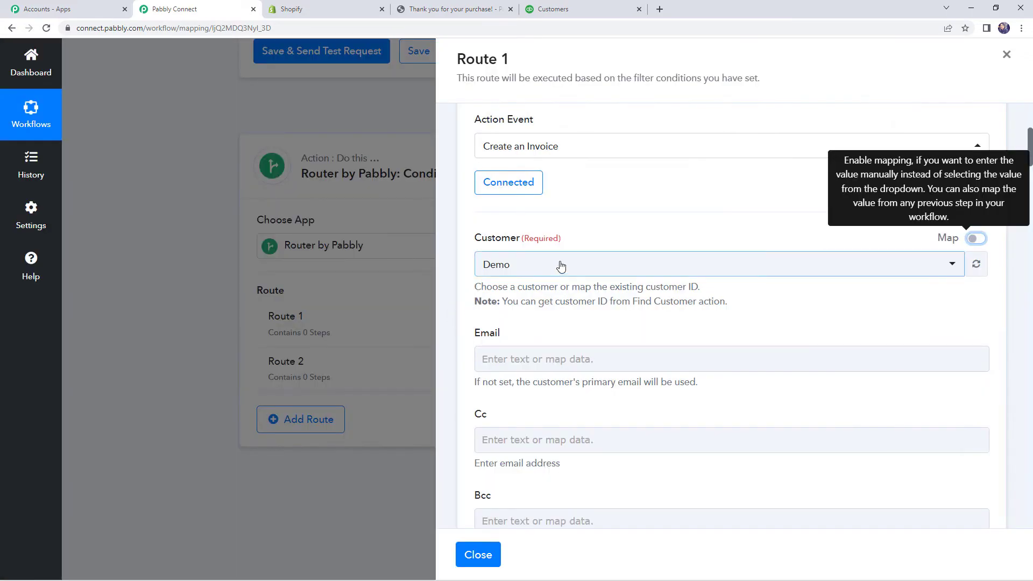
{"action": "left_click", "coordinate": [975, 238]}
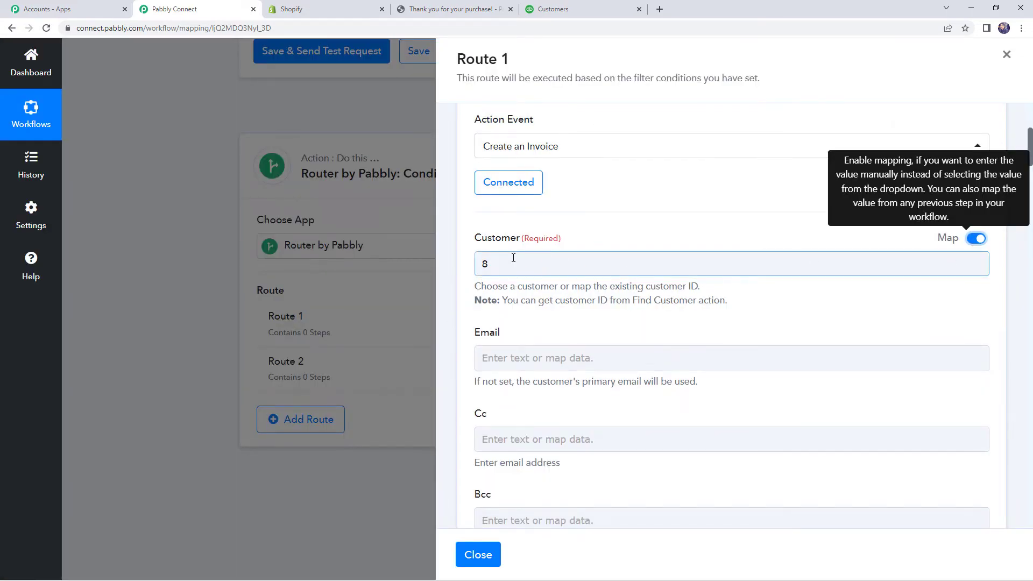
{"action": "left_click", "coordinate": [513, 258]}
{"action": "key", "text": "BackSpace"}
{"action": "left_click", "coordinate": [466, 304]}
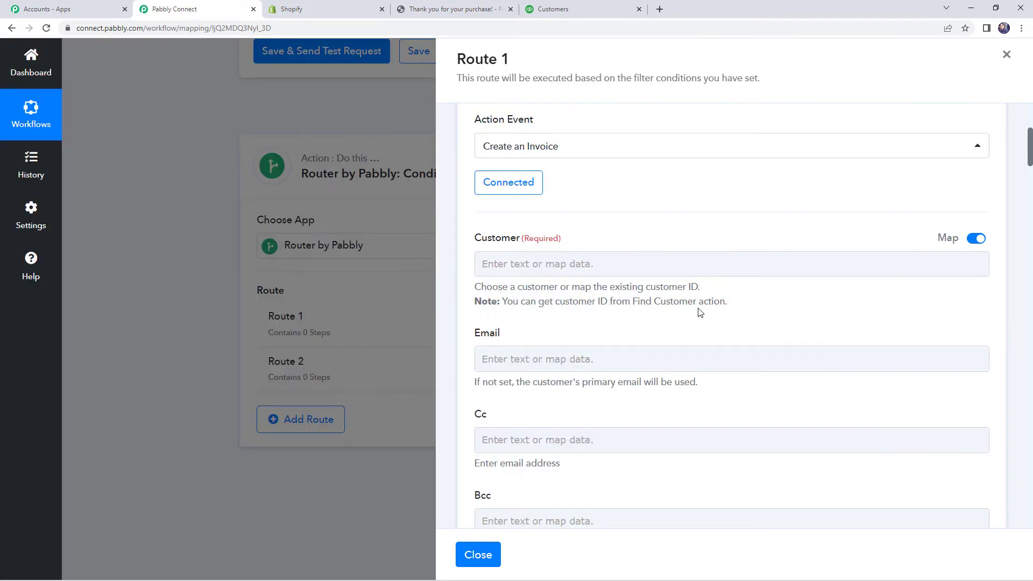
Step: Map Customer to Find Customer's QueryResponse Customer 0 Id
{"action": "left_click", "coordinate": [588, 260]}
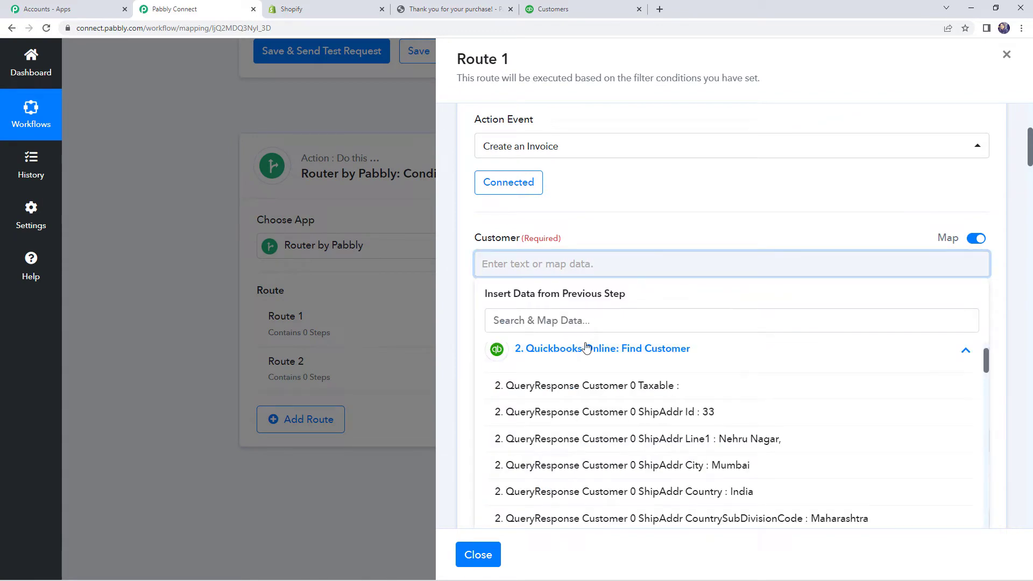
{"action": "left_click", "coordinate": [587, 349]}
{"action": "scroll", "coordinate": [578, 347], "scroll_direction": "down", "scroll_amount": 1}
{"action": "left_click", "coordinate": [573, 349]}
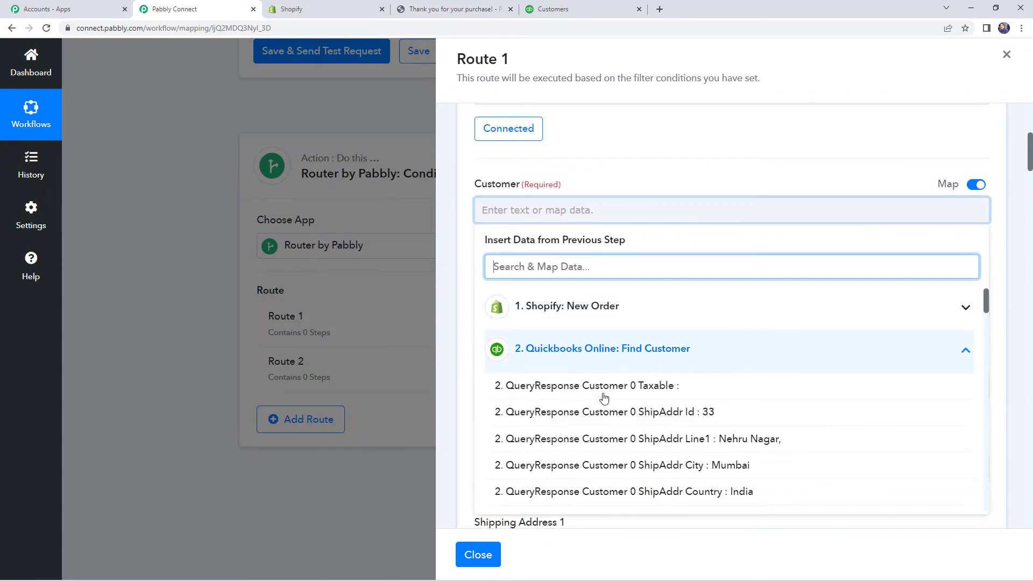
{"action": "scroll", "coordinate": [655, 420], "scroll_direction": "down", "scroll_amount": 3}
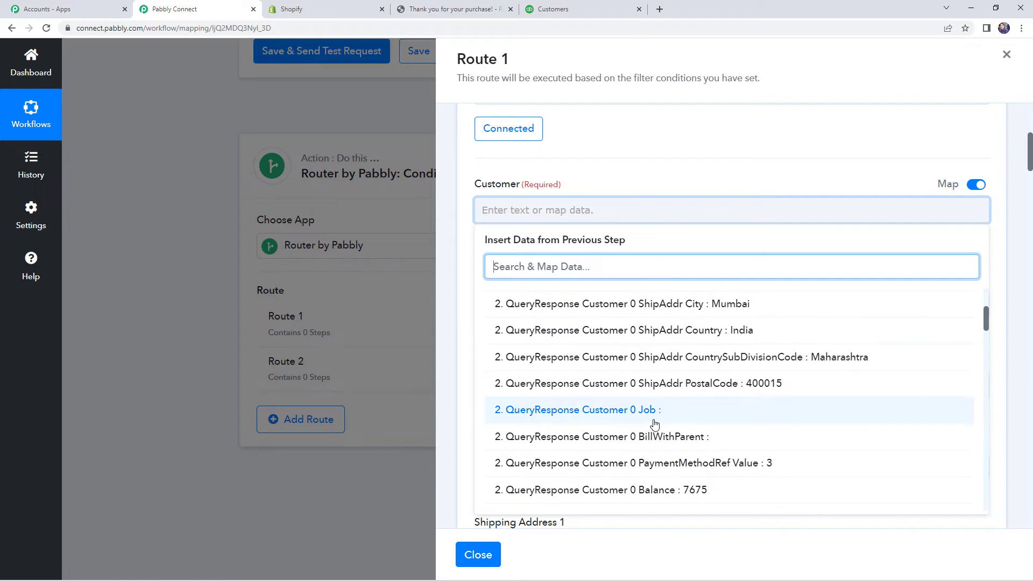
{"action": "scroll", "coordinate": [655, 423], "scroll_direction": "down", "scroll_amount": 3}
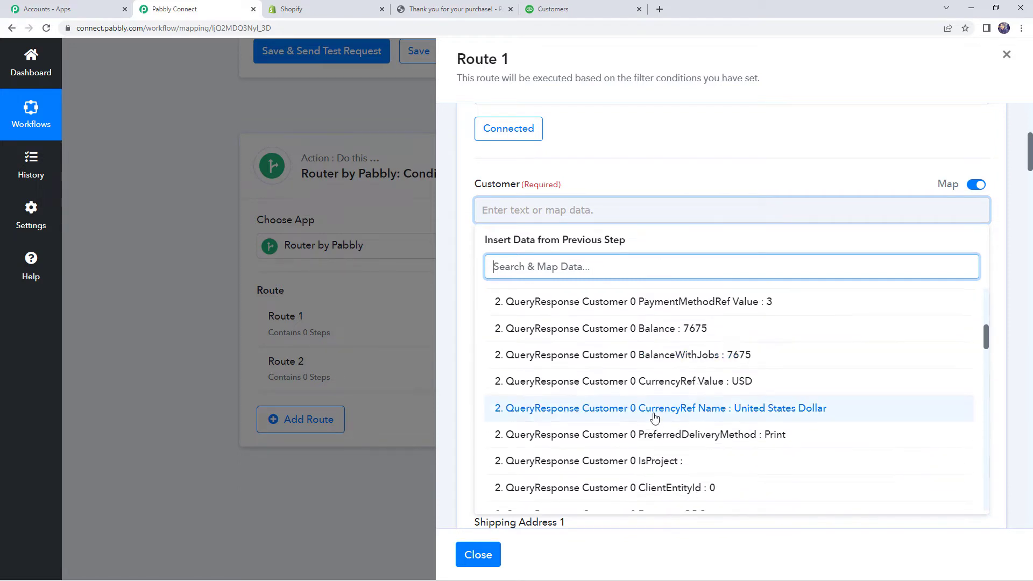
{"action": "scroll", "coordinate": [655, 419], "scroll_direction": "down", "scroll_amount": 2}
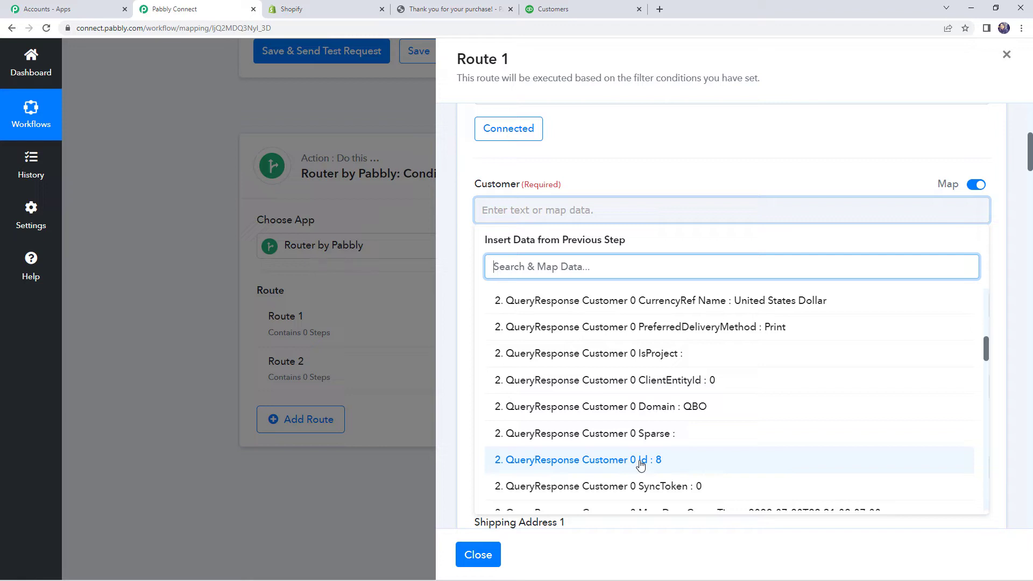
{"action": "left_click", "coordinate": [640, 461]}
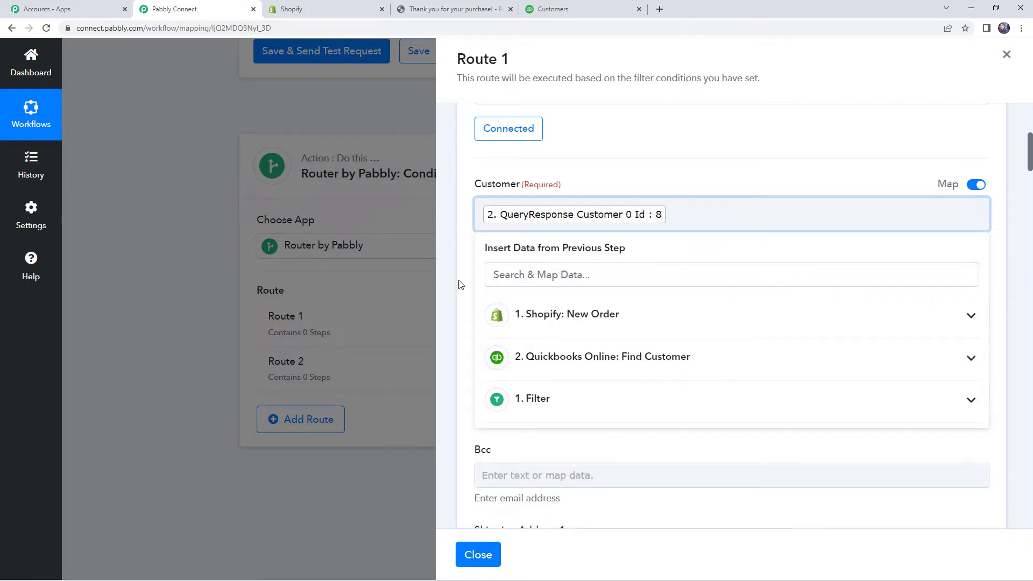
{"action": "left_click", "coordinate": [459, 279]}
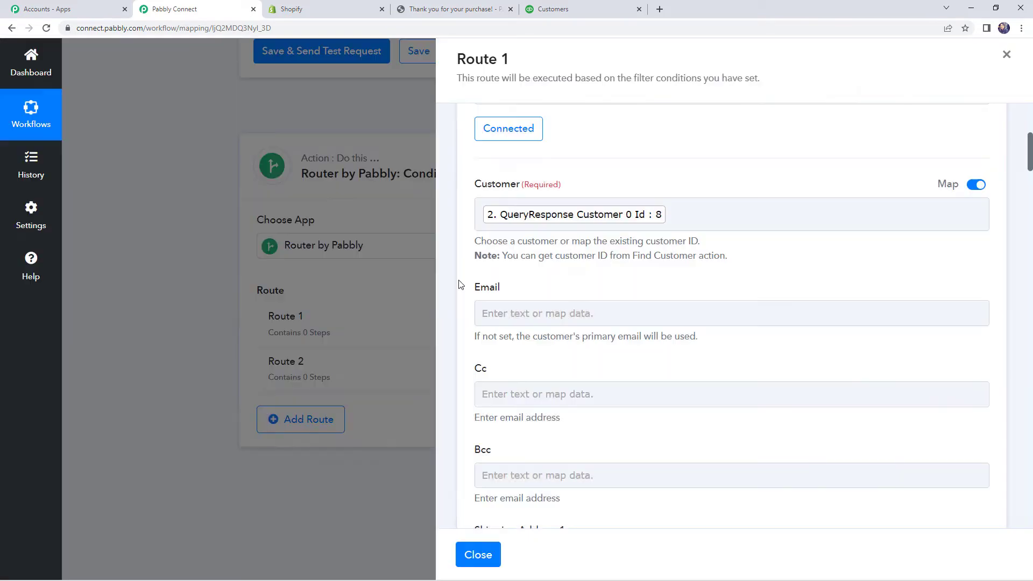
Step: Map the invoice Email field to Contact Email from 1. Shopify: New Order
{"action": "left_click", "coordinate": [569, 307]}
{"action": "left_click", "coordinate": [583, 315]}
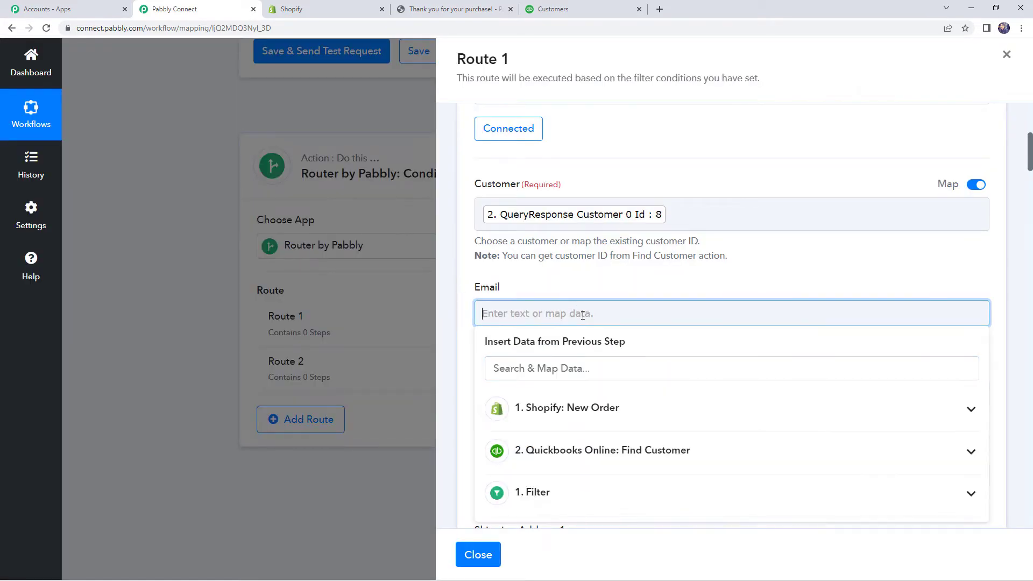
{"action": "left_click", "coordinate": [591, 355]}
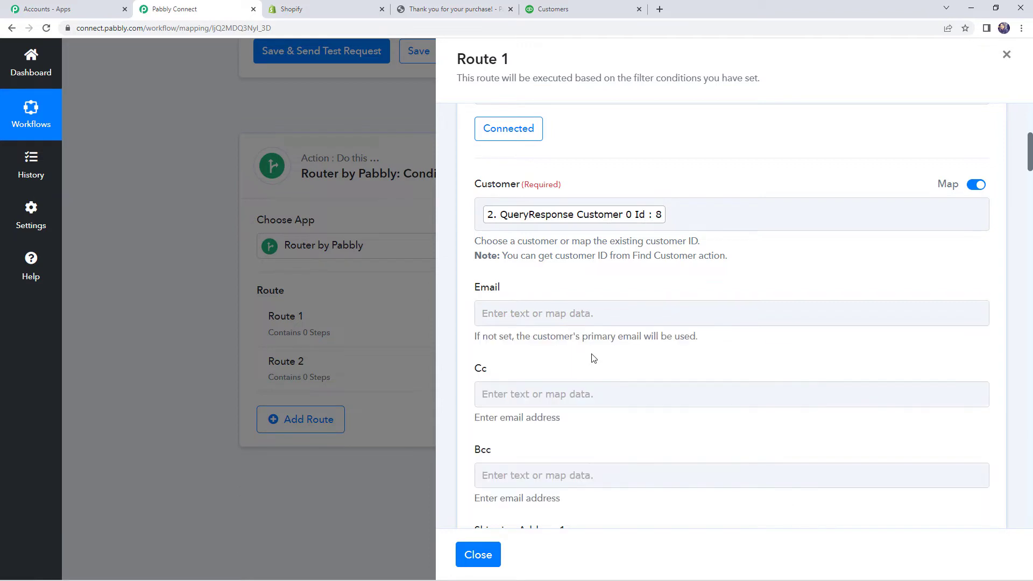
{"action": "left_click", "coordinate": [577, 315]}
{"action": "scroll", "coordinate": [569, 318], "scroll_direction": "down", "scroll_amount": 2}
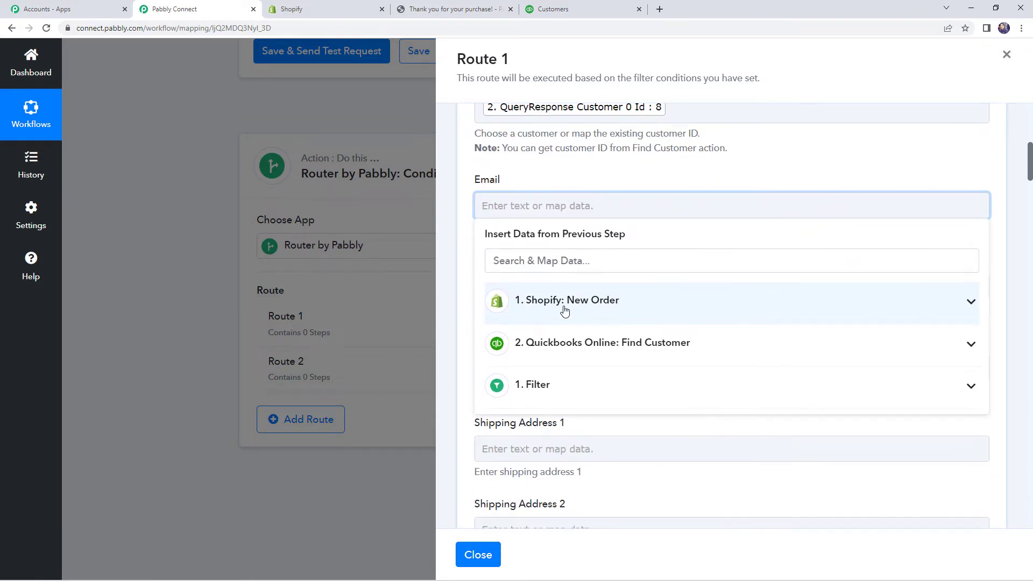
{"action": "left_click", "coordinate": [564, 311]}
{"action": "type", "text": "e"}
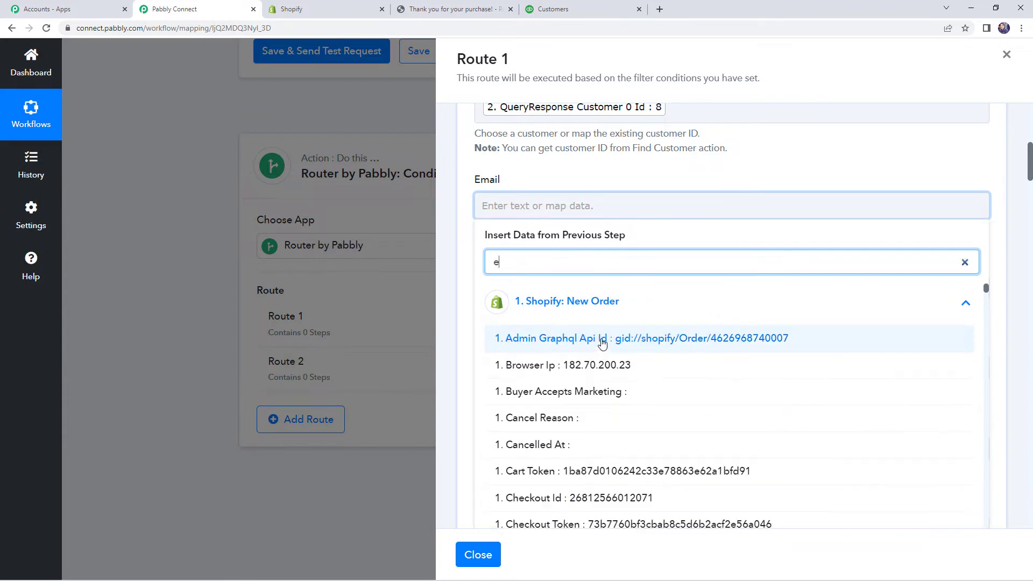
{"action": "type", "text": "mail"}
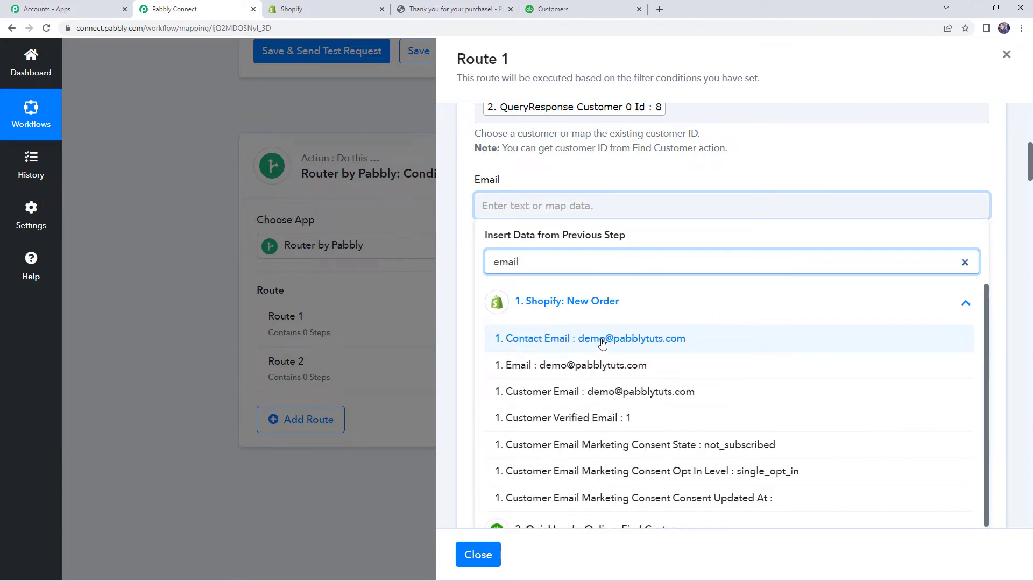
{"action": "left_click", "coordinate": [602, 344]}
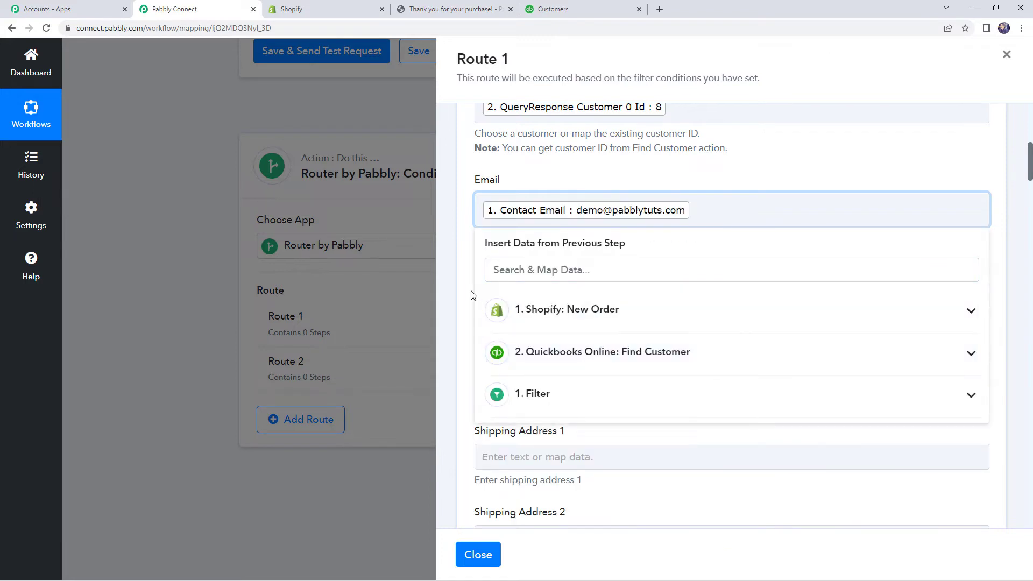
{"action": "left_click", "coordinate": [468, 295]}
{"action": "scroll", "coordinate": [468, 295], "scroll_direction": "down", "scroll_amount": 9}
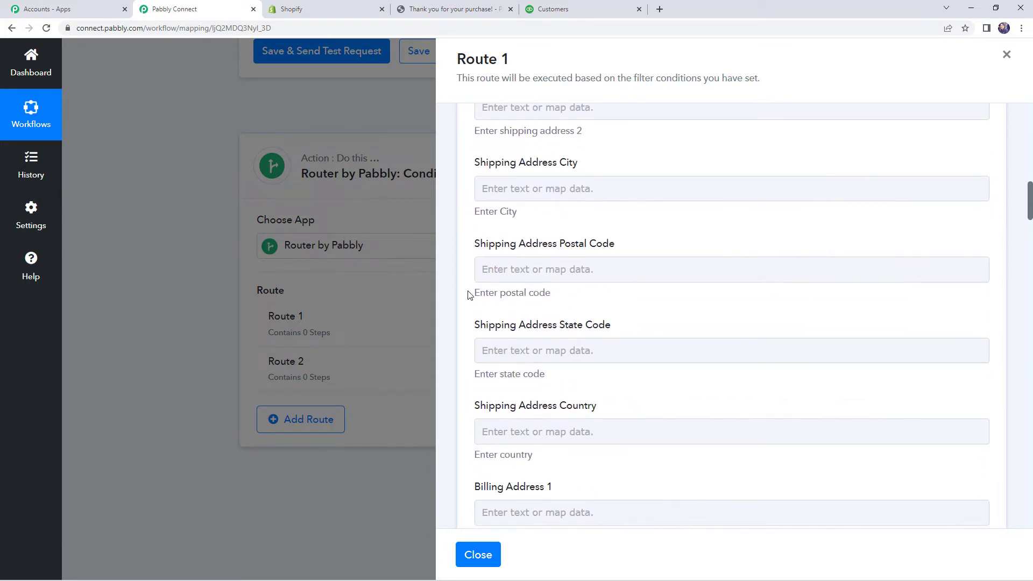
Step: Map Billing Address 1 to the Shopify order's billing address line
{"action": "scroll", "coordinate": [468, 295], "scroll_direction": "down", "scroll_amount": 4}
{"action": "scroll", "coordinate": [468, 295], "scroll_direction": "up", "scroll_amount": 2}
{"action": "left_click", "coordinate": [511, 295]}
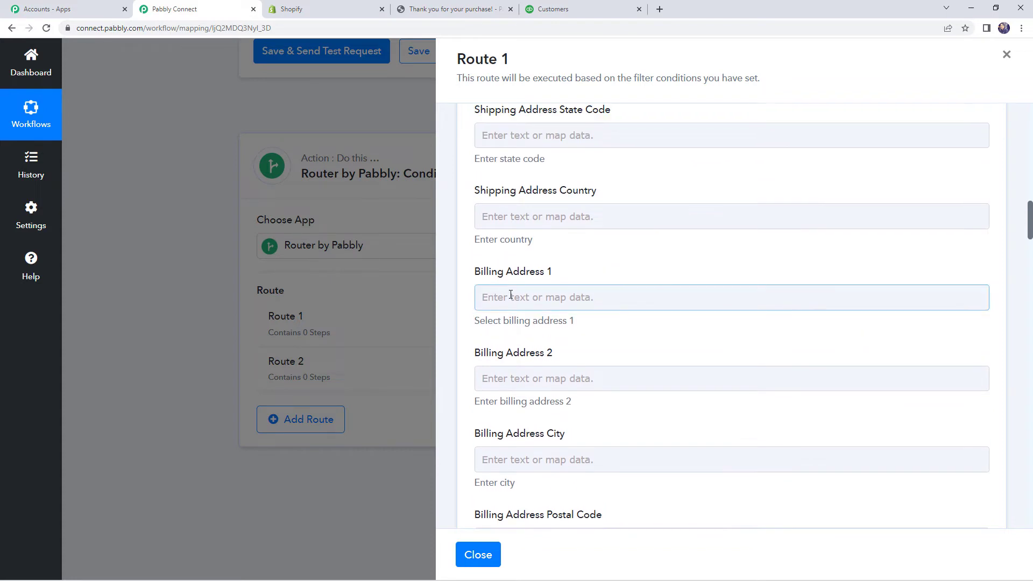
{"action": "left_click", "coordinate": [513, 302]}
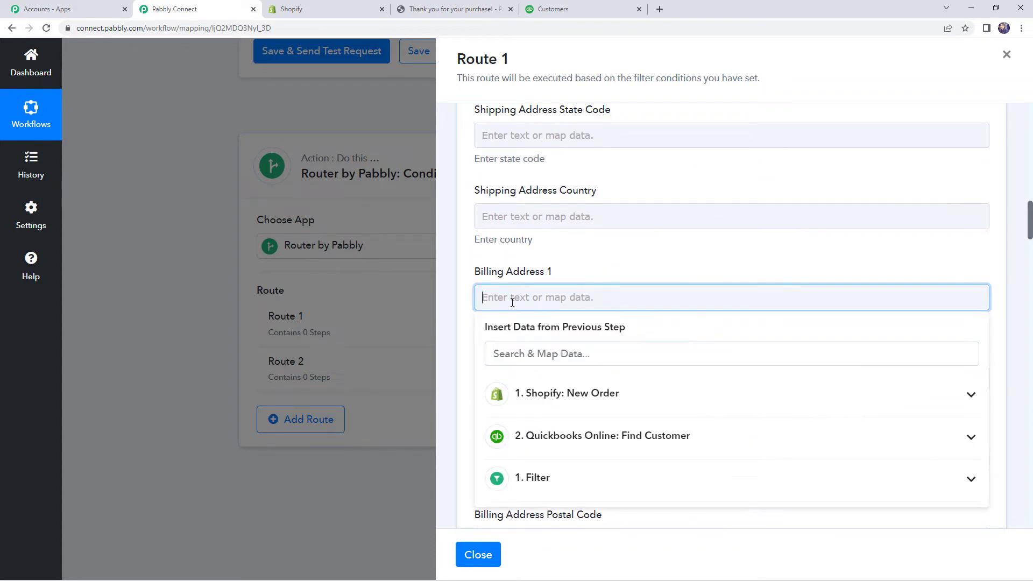
{"action": "left_click", "coordinate": [583, 395]}
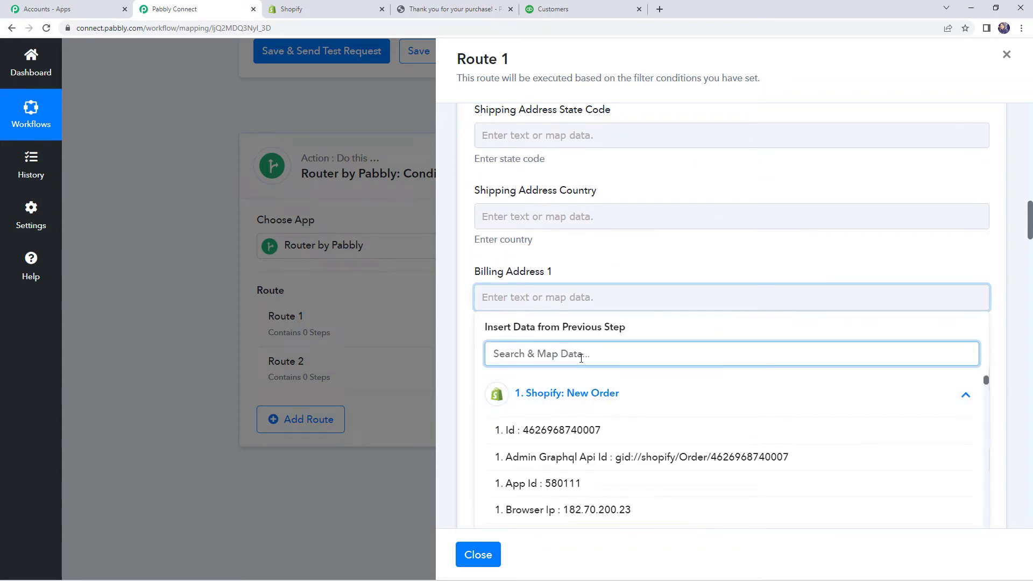
{"action": "type", "text": "billing add"}
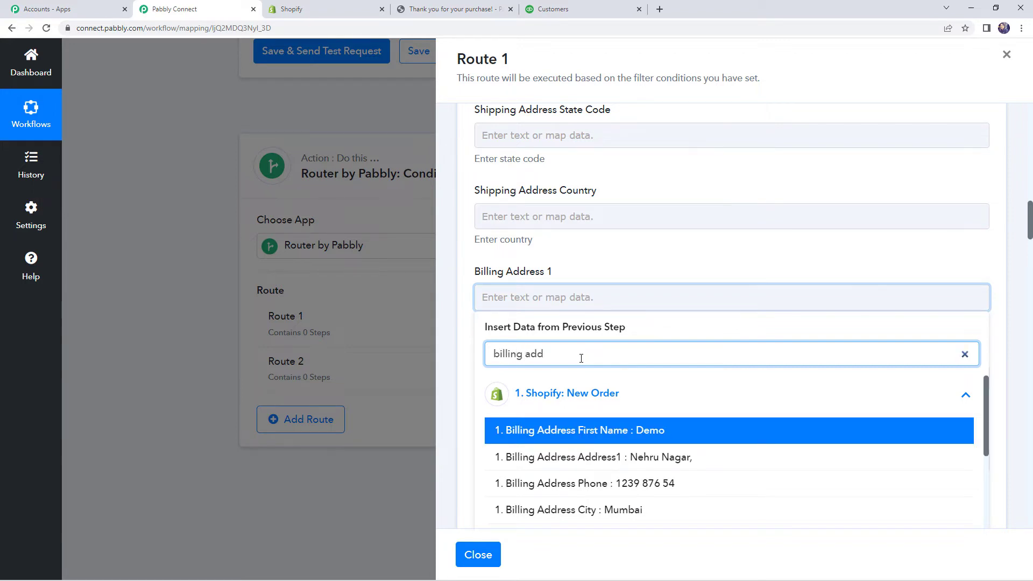
{"action": "left_click", "coordinate": [618, 458]}
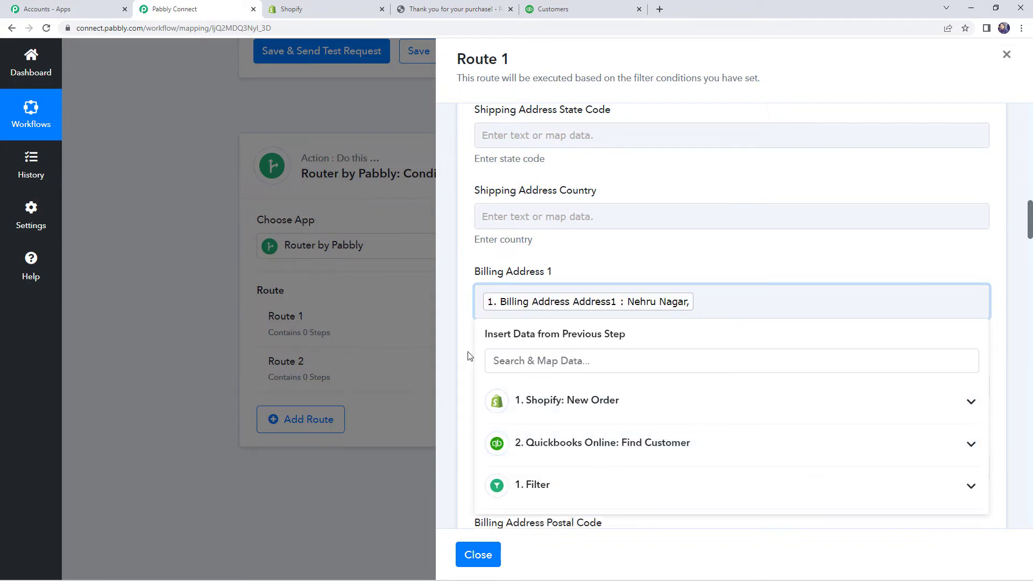
{"action": "left_click", "coordinate": [467, 356]}
Step: Map the billing city field to Shopify's Billing Address City (Mumbai)
{"action": "scroll", "coordinate": [540, 333], "scroll_direction": "down", "scroll_amount": 2}
{"action": "left_click", "coordinate": [536, 360]}
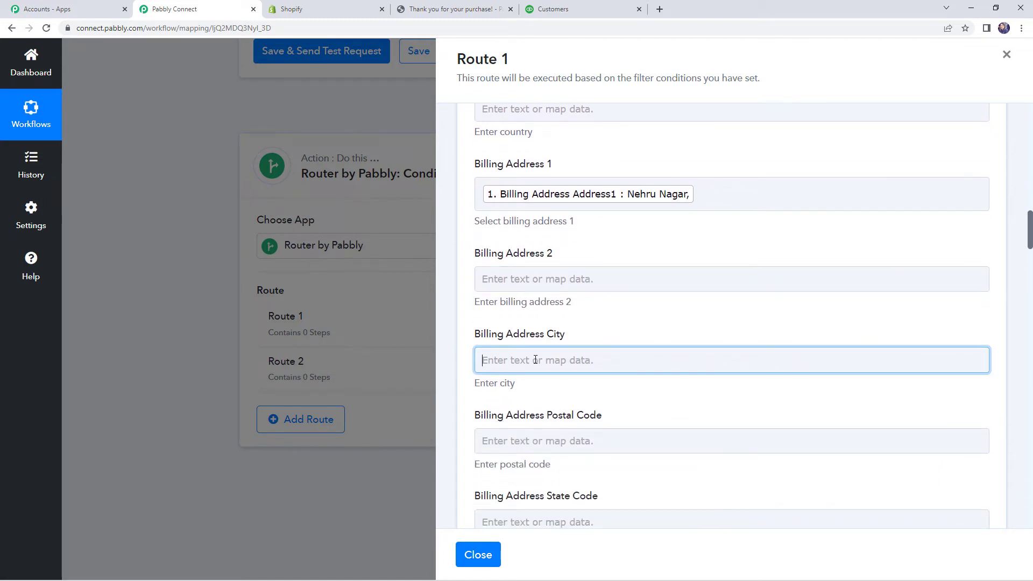
{"action": "scroll", "coordinate": [541, 366], "scroll_direction": "down", "scroll_amount": 2}
{"action": "left_click", "coordinate": [557, 353]}
{"action": "left_click", "coordinate": [545, 306]}
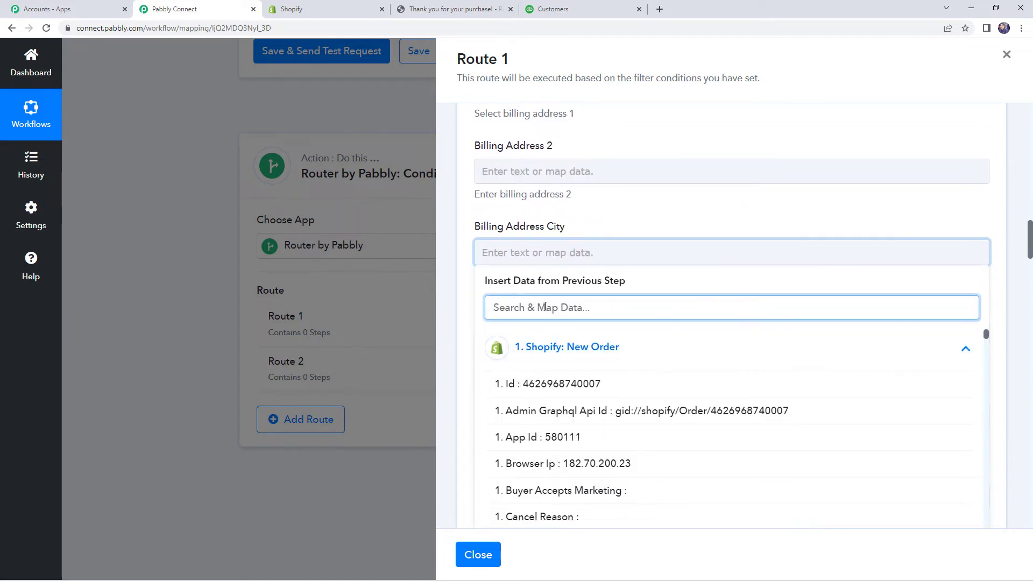
{"action": "type", "text": "city"}
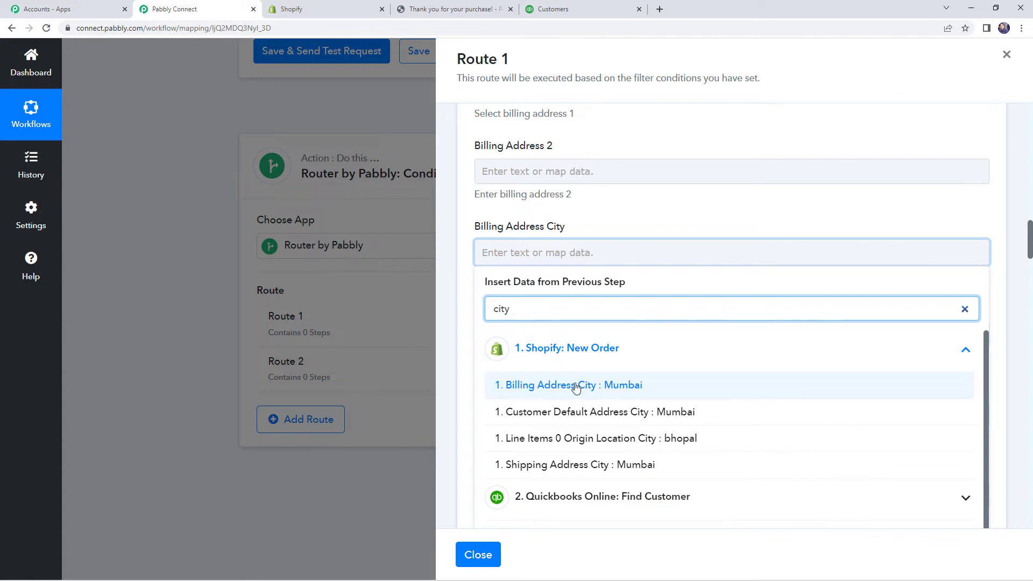
{"action": "left_click", "coordinate": [560, 385]}
{"action": "scroll", "coordinate": [458, 319], "scroll_direction": "down", "scroll_amount": 2}
{"action": "left_click", "coordinate": [459, 317]}
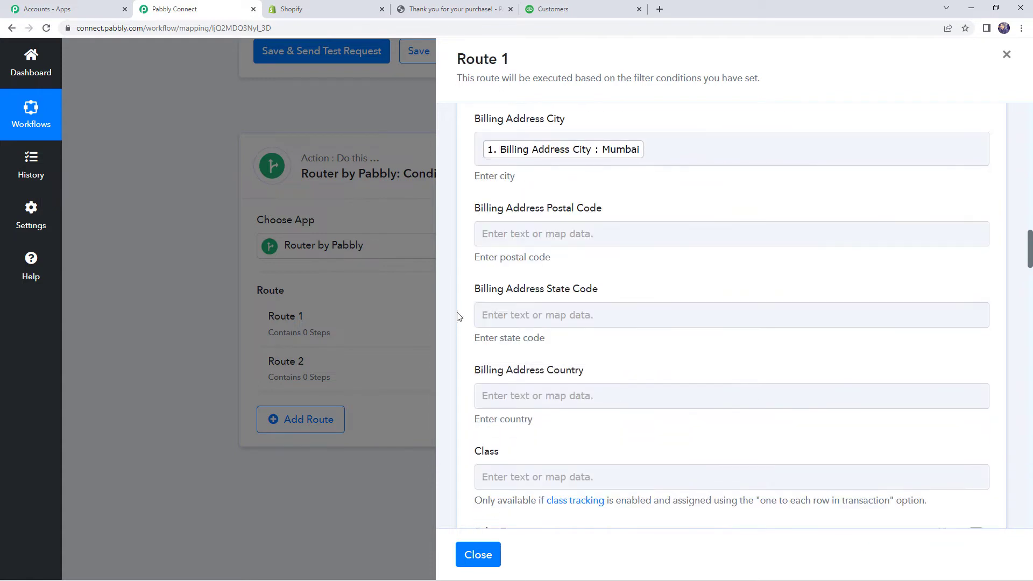
Step: Map the billing postal code to Shopify's Billing Address Zip (400015)
{"action": "scroll", "coordinate": [458, 318], "scroll_direction": "down", "scroll_amount": 1}
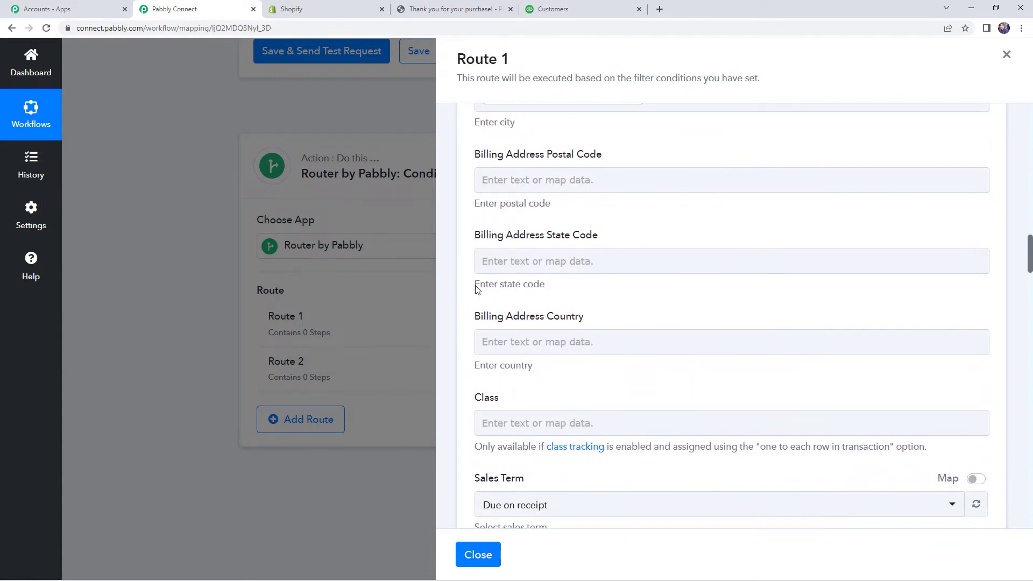
{"action": "left_click", "coordinate": [529, 180]}
{"action": "left_click", "coordinate": [529, 180]}
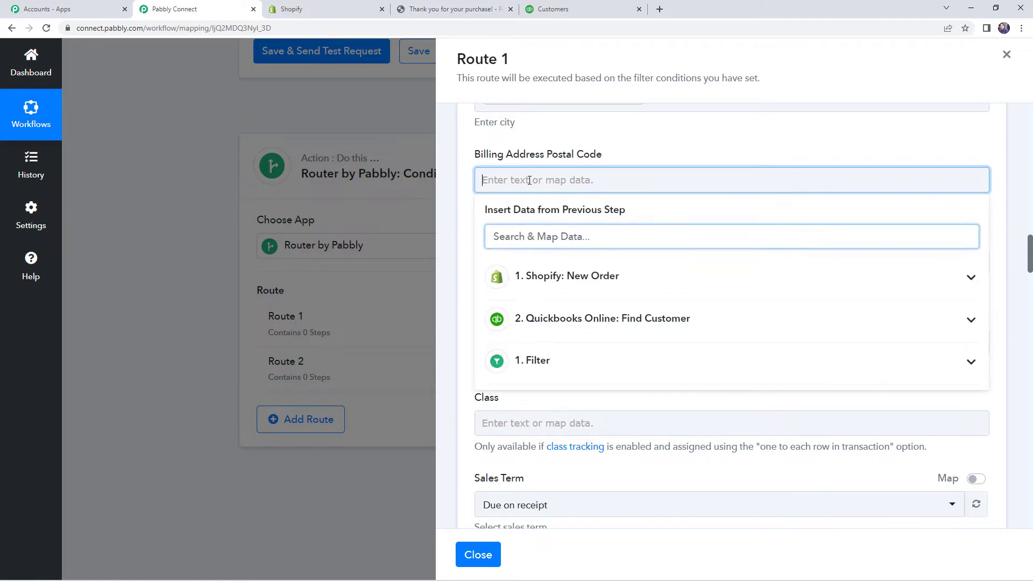
{"action": "left_click", "coordinate": [578, 279]}
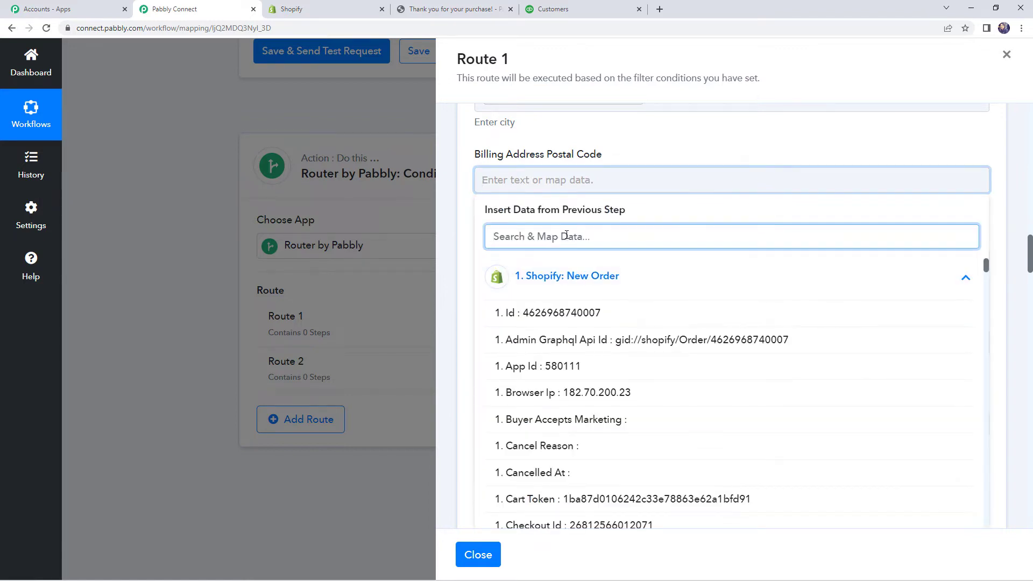
{"action": "type", "text": "zip"}
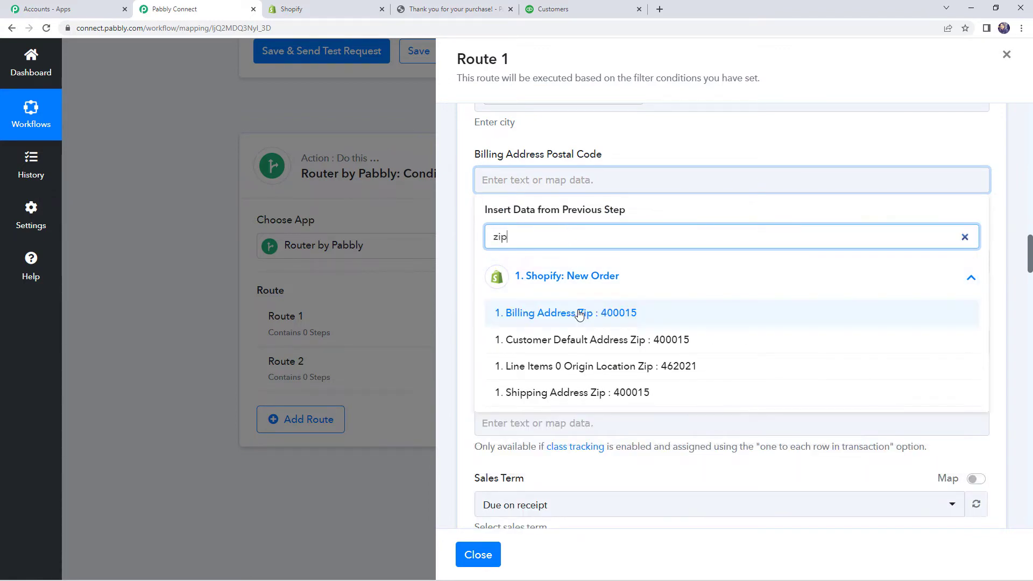
{"action": "left_click", "coordinate": [516, 313]}
{"action": "left_click", "coordinate": [465, 240]}
Step: Map the billing state code to Shopify's Billing Address Province Code (MH)
{"action": "scroll", "coordinate": [465, 240], "scroll_direction": "down", "scroll_amount": 1}
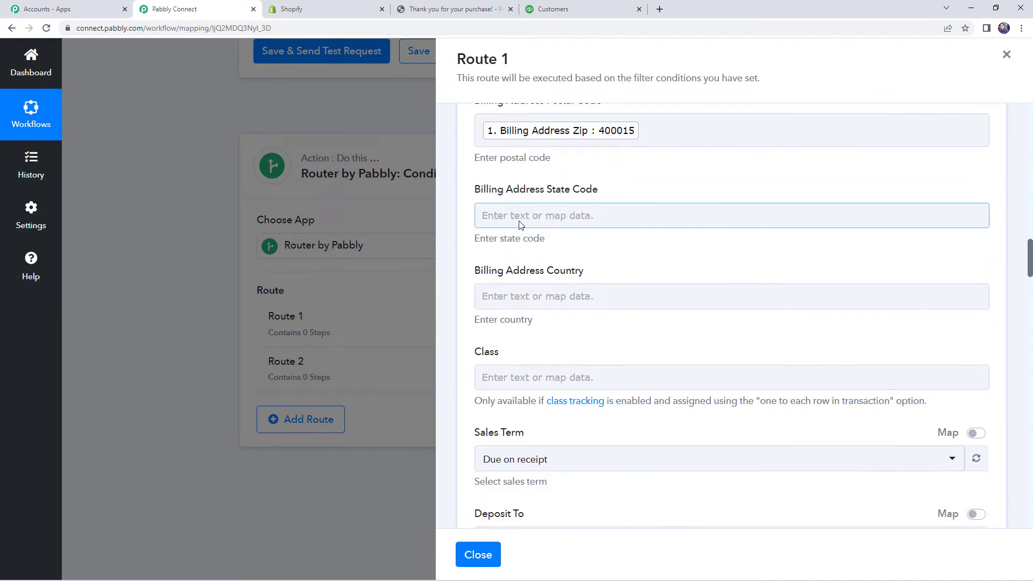
{"action": "left_click", "coordinate": [519, 218]}
{"action": "left_click", "coordinate": [566, 311]}
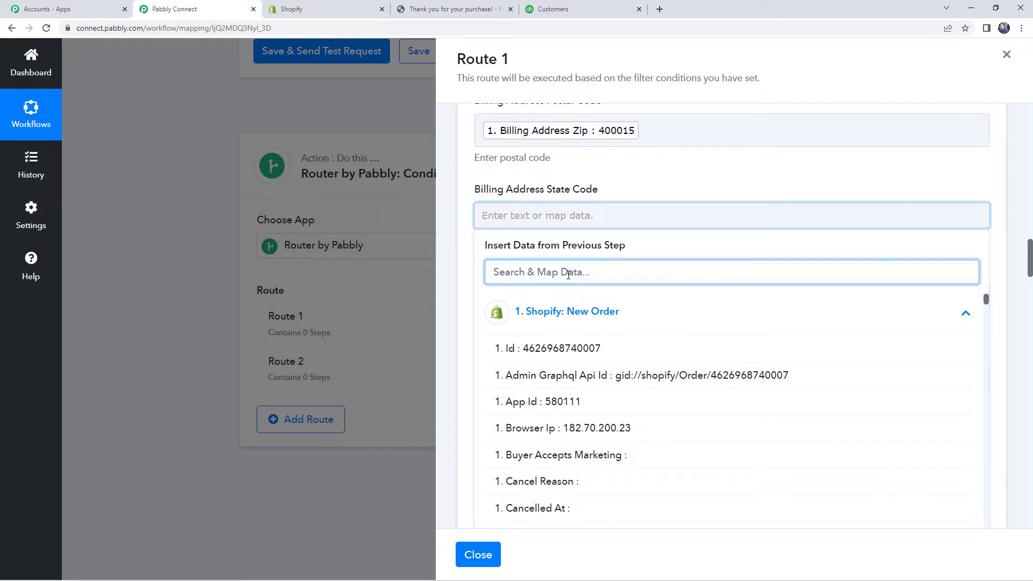
{"action": "type", "text": "MH"}
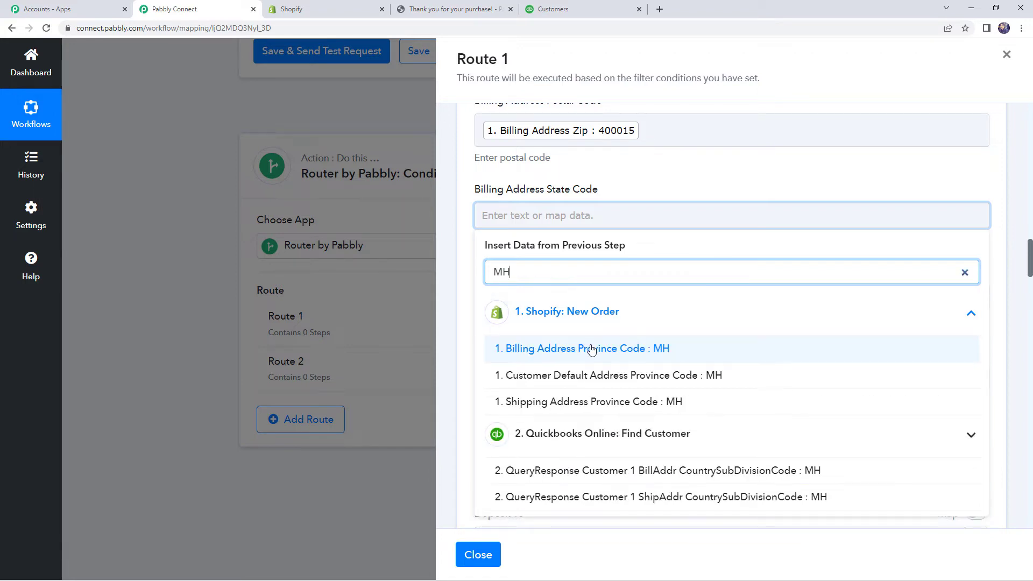
{"action": "left_click", "coordinate": [592, 349]}
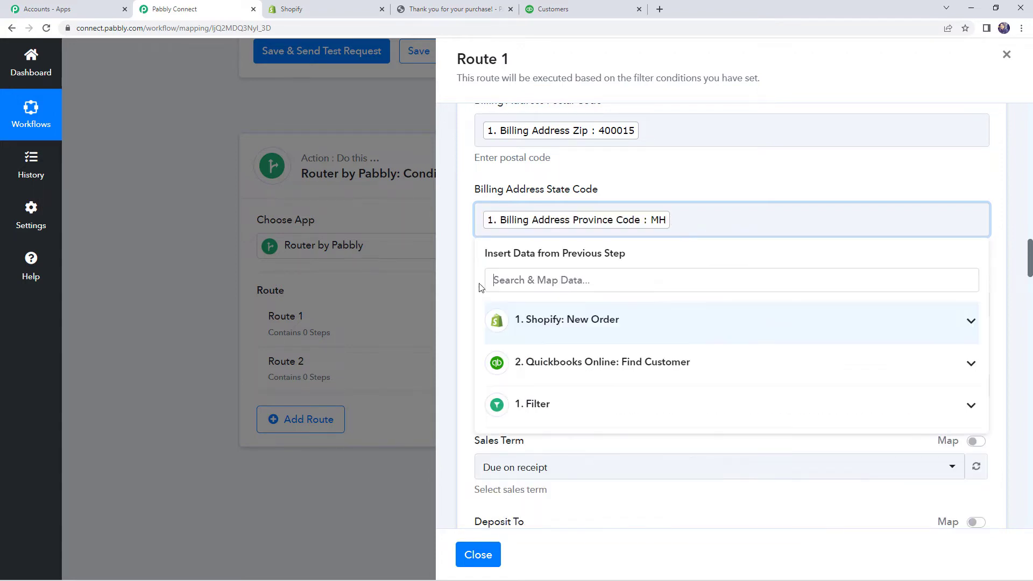
{"action": "left_click", "coordinate": [461, 268]}
Step: Map the billing country to Shopify's Billing Address Country (India)
{"action": "scroll", "coordinate": [528, 249], "scroll_direction": "down", "scroll_amount": 1}
{"action": "left_click", "coordinate": [527, 249]}
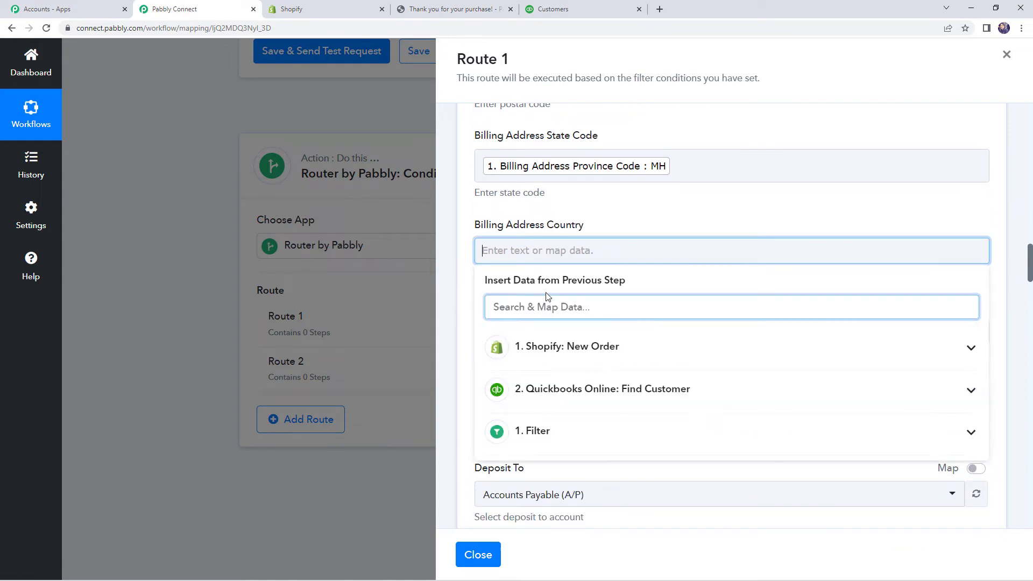
{"action": "left_click", "coordinate": [571, 352]}
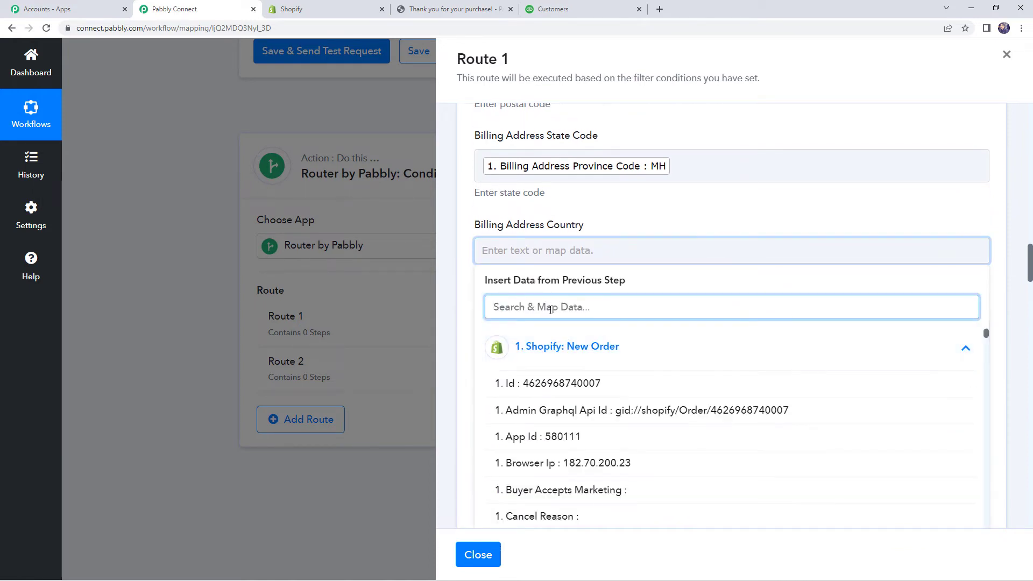
{"action": "type", "text": "INDI"}
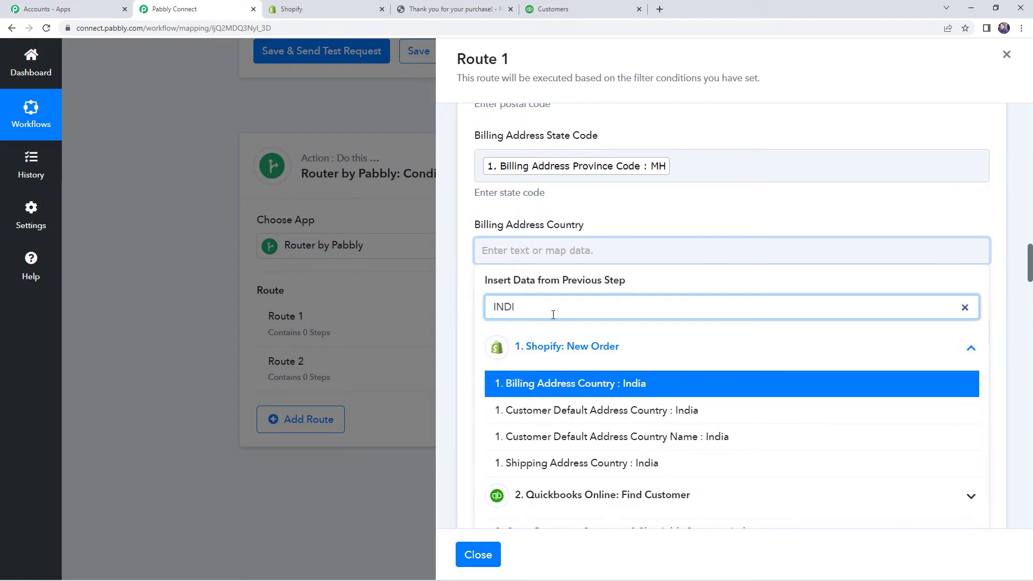
{"action": "left_click", "coordinate": [574, 383]}
{"action": "left_click", "coordinate": [462, 344]}
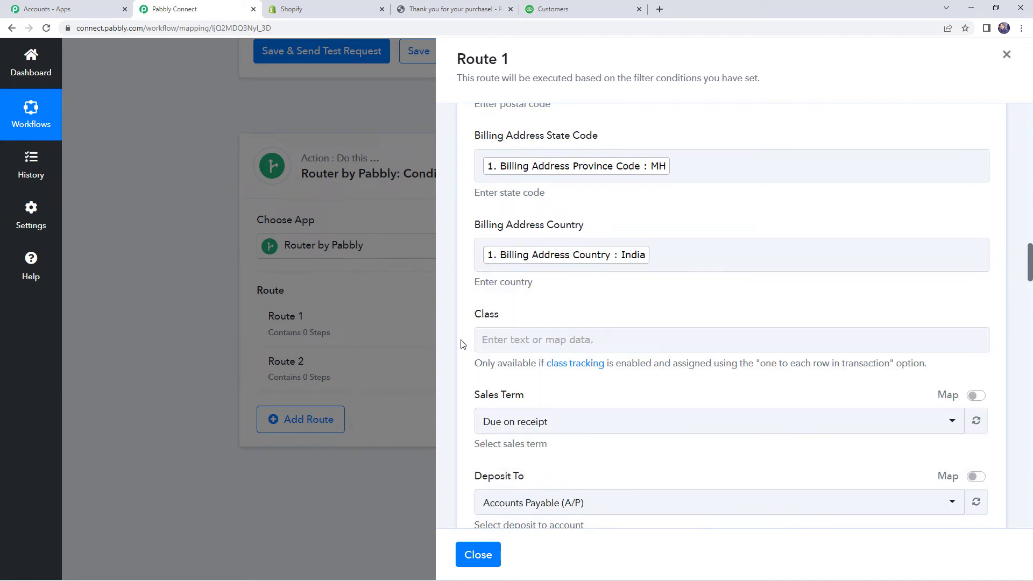
{"action": "scroll", "coordinate": [461, 345], "scroll_direction": "down", "scroll_amount": 2}
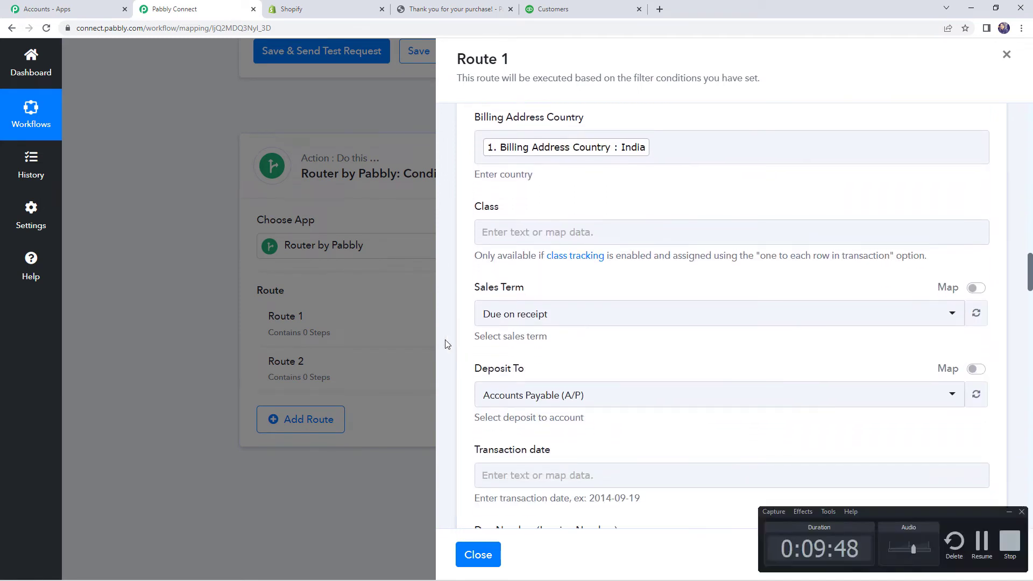
Step: Set the invoice's deposit account to Advertising & marketing
{"action": "left_click", "coordinate": [525, 325]}
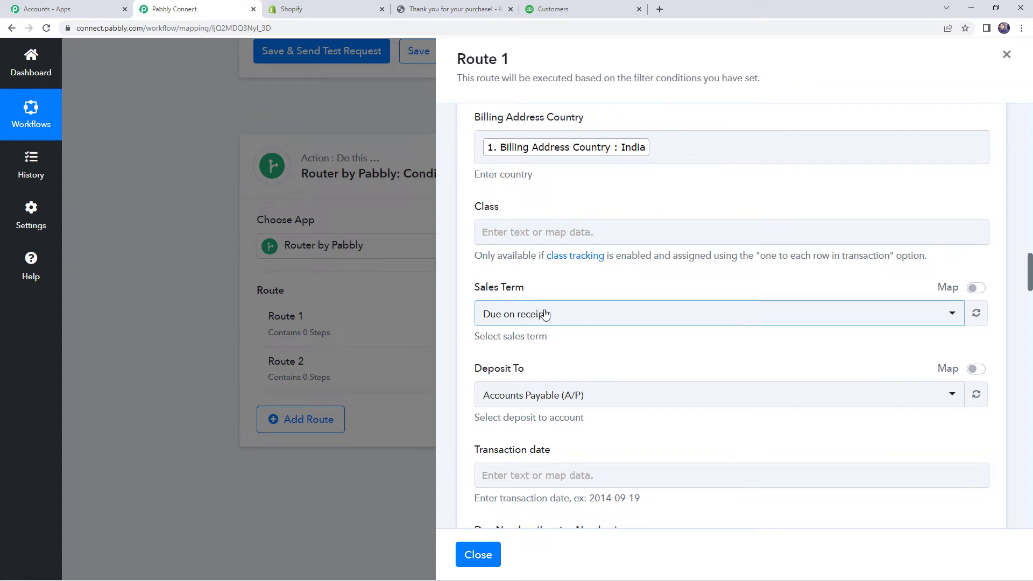
{"action": "scroll", "coordinate": [547, 312], "scroll_direction": "down", "scroll_amount": 2}
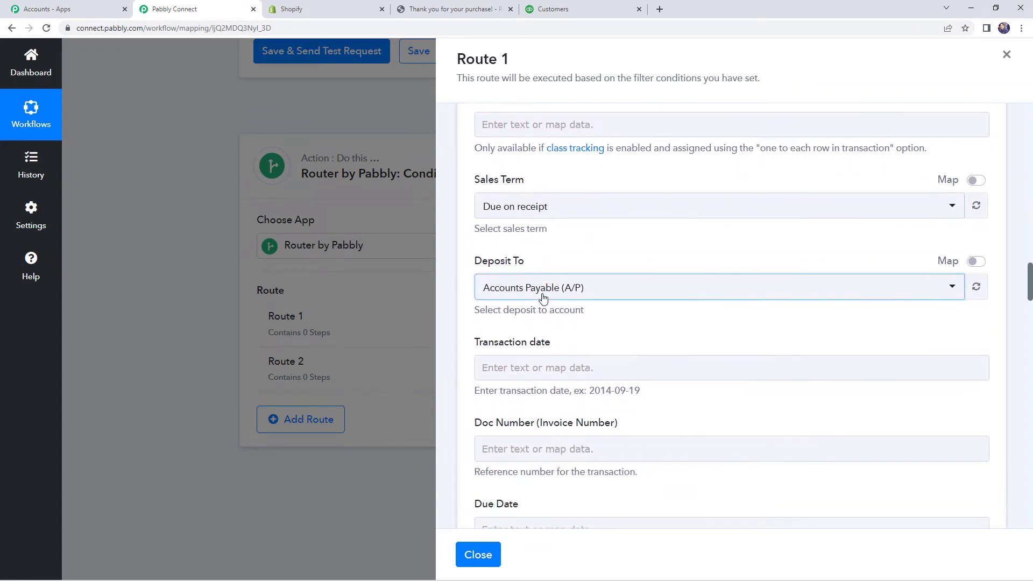
{"action": "left_click", "coordinate": [543, 295]}
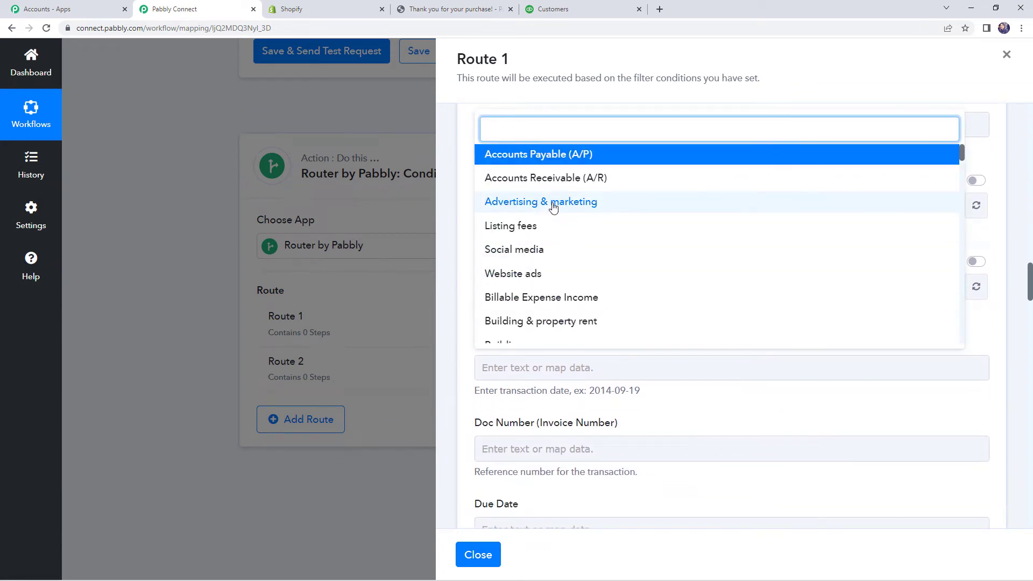
{"action": "left_click", "coordinate": [554, 207]}
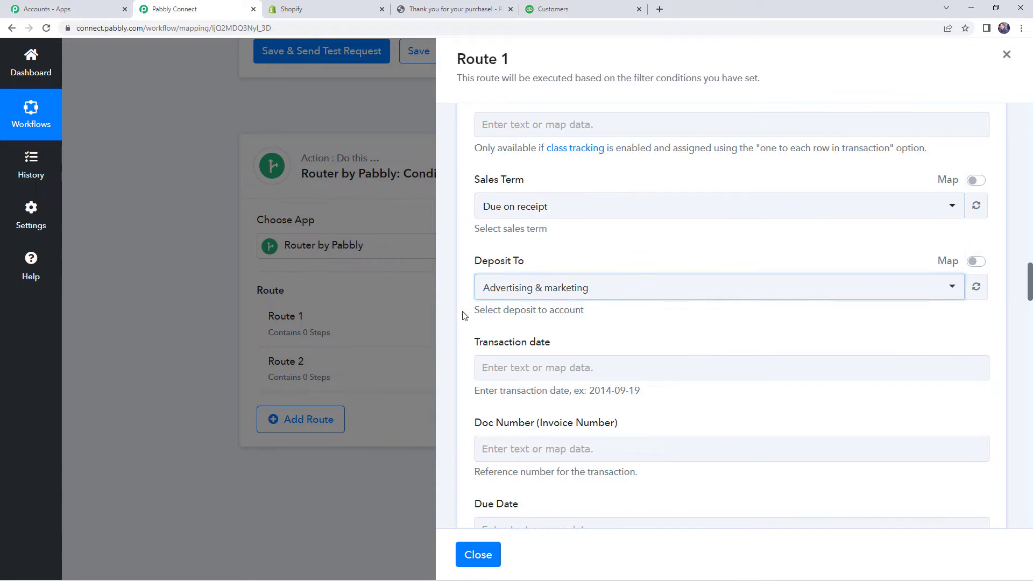
{"action": "scroll", "coordinate": [500, 308], "scroll_direction": "down", "scroll_amount": 1}
{"action": "scroll", "coordinate": [500, 308], "scroll_direction": "down", "scroll_amount": 2}
Step: Map Transaction date to the Shopify order's 1. Created At (2022-07-21T04:09:10-04:00)
{"action": "left_click", "coordinate": [544, 260]}
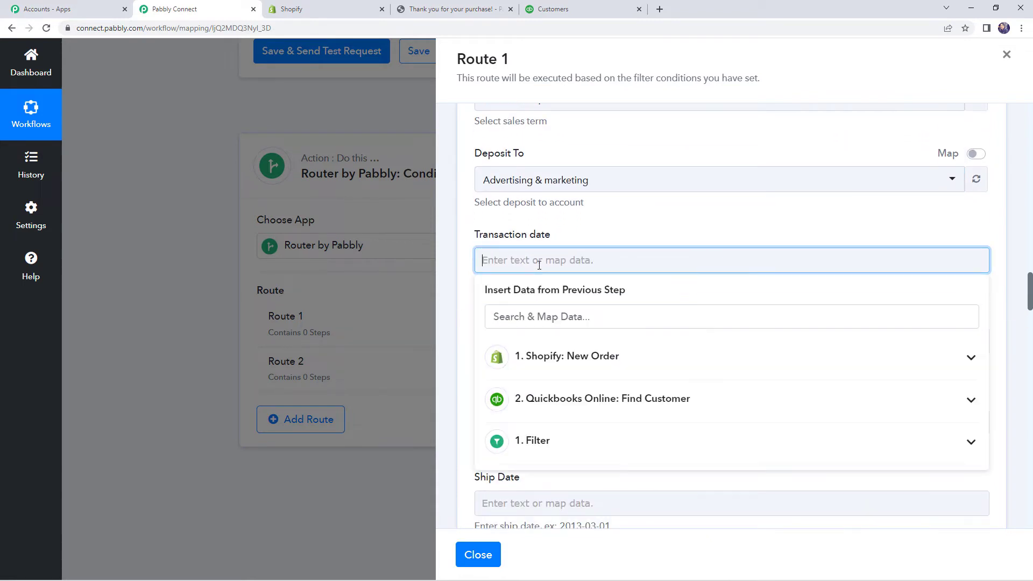
{"action": "left_click", "coordinate": [574, 362]}
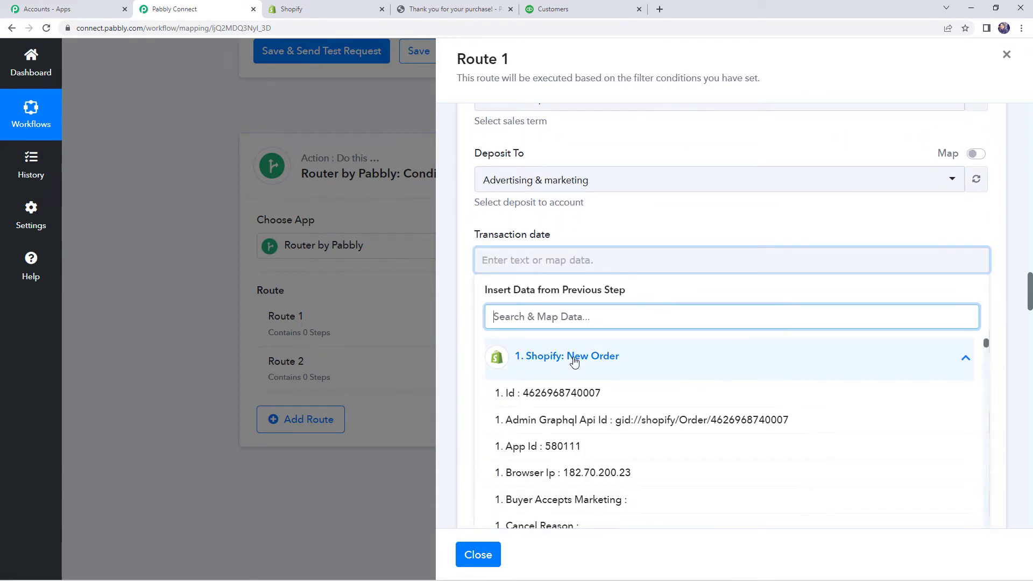
{"action": "scroll", "coordinate": [627, 358], "scroll_direction": "down", "scroll_amount": 6}
{"action": "scroll", "coordinate": [610, 379], "scroll_direction": "down", "scroll_amount": 1}
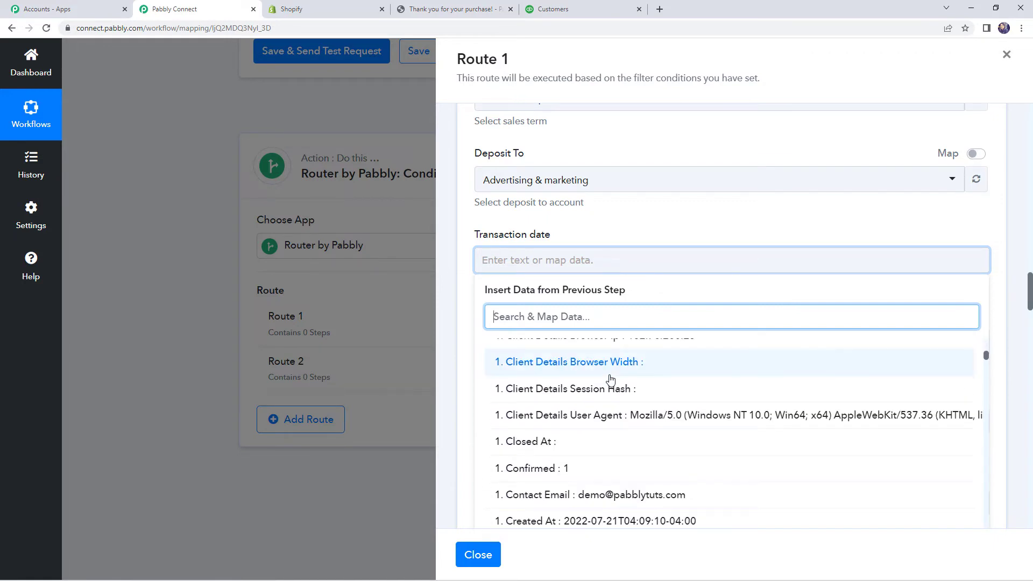
{"action": "scroll", "coordinate": [611, 379], "scroll_direction": "down", "scroll_amount": 1}
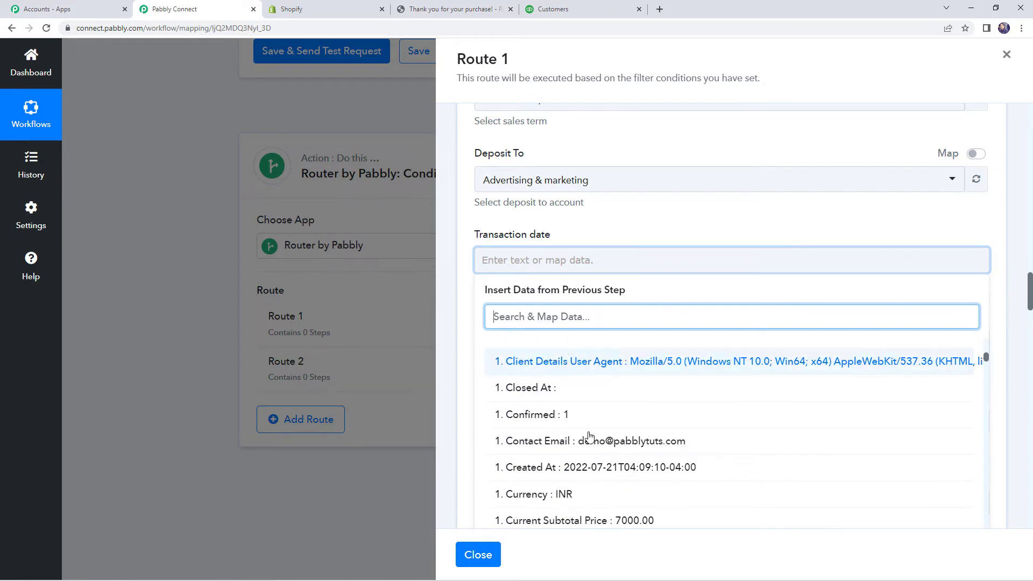
{"action": "left_click", "coordinate": [587, 468]}
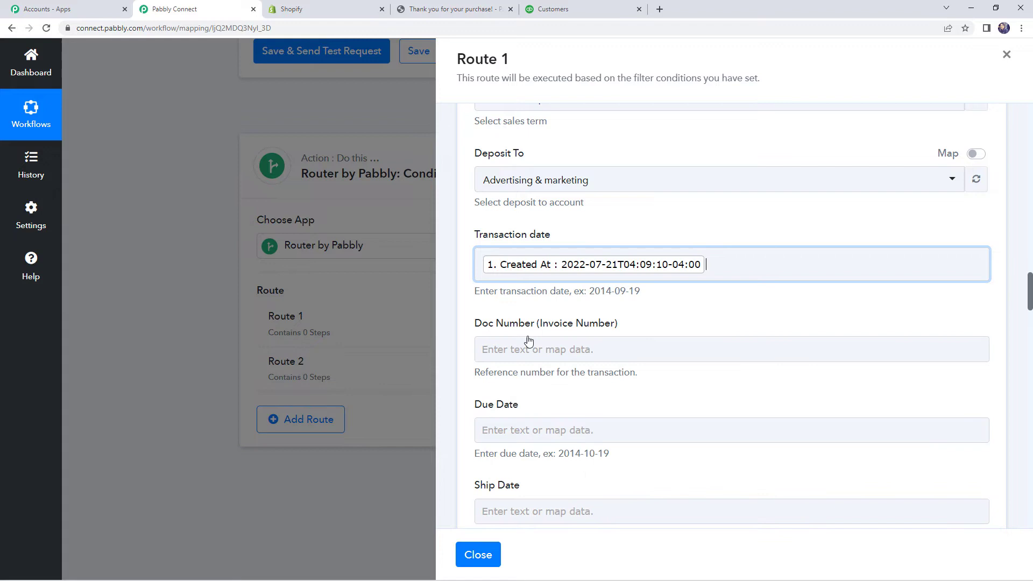
{"action": "left_click", "coordinate": [466, 307]}
{"action": "scroll", "coordinate": [485, 323], "scroll_direction": "down", "scroll_amount": 2}
{"action": "scroll", "coordinate": [569, 309], "scroll_direction": "down", "scroll_amount": 4}
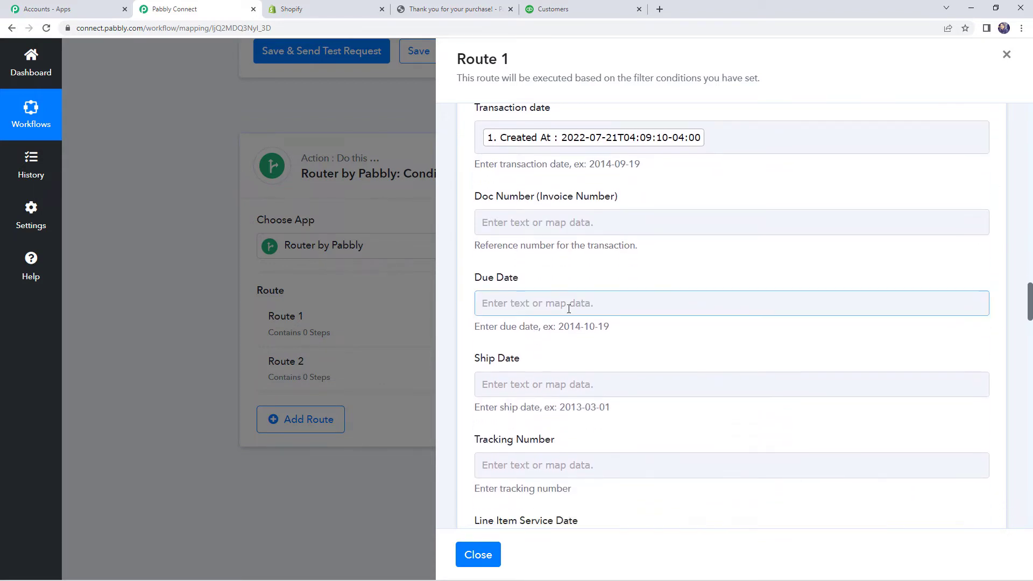
{"action": "scroll", "coordinate": [569, 309], "scroll_direction": "down", "scroll_amount": 4}
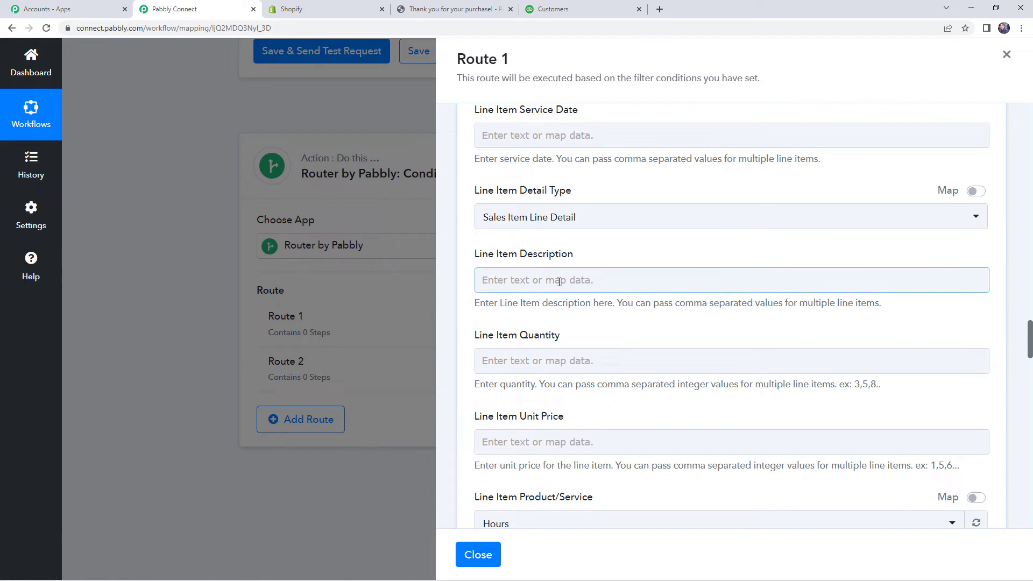
Step: Map Shopify's Line Items 0 Title into the invoice Line Item Description
{"action": "left_click", "coordinate": [541, 281]}
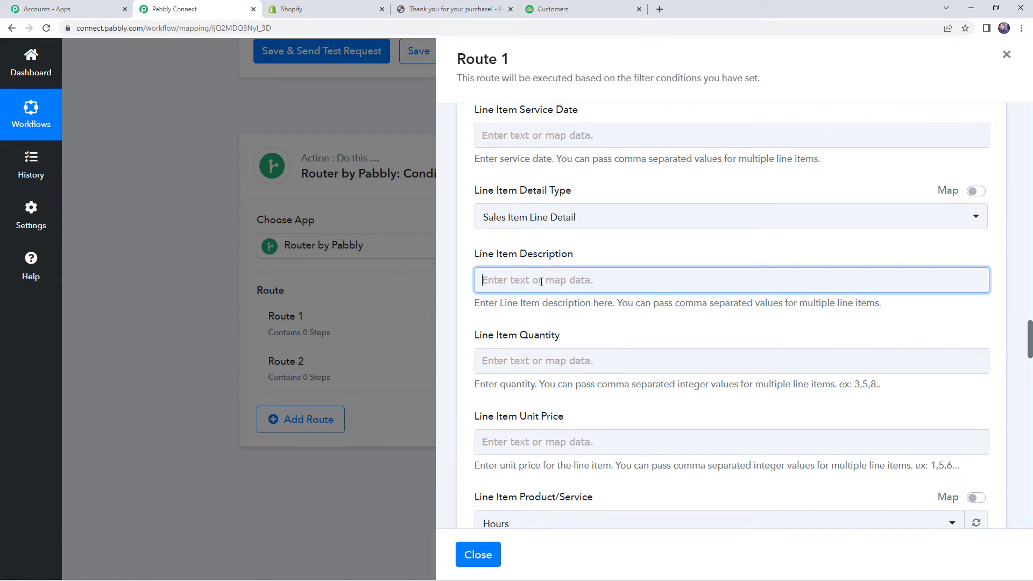
{"action": "left_click", "coordinate": [579, 376]}
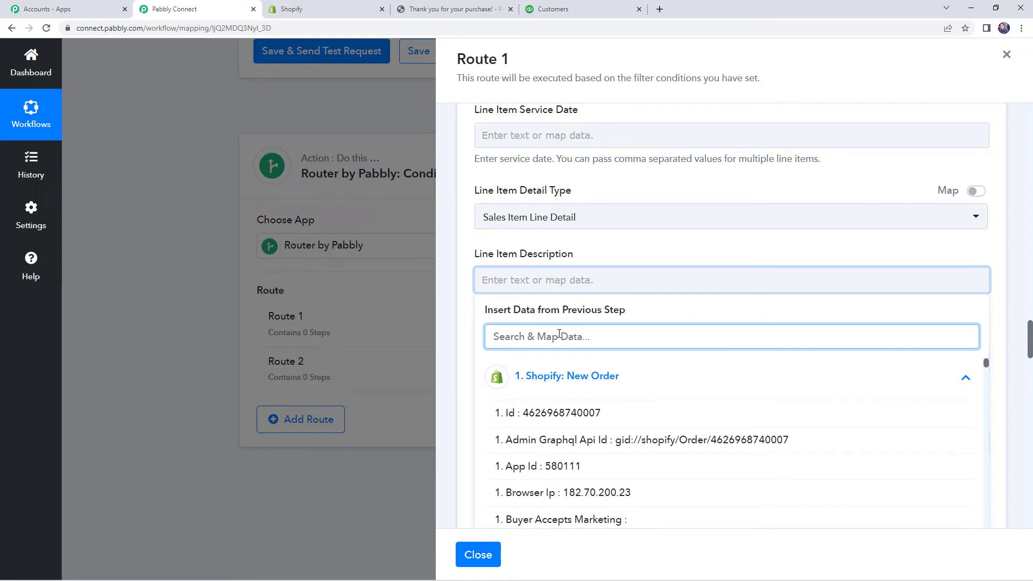
{"action": "type", "text": "LINE"}
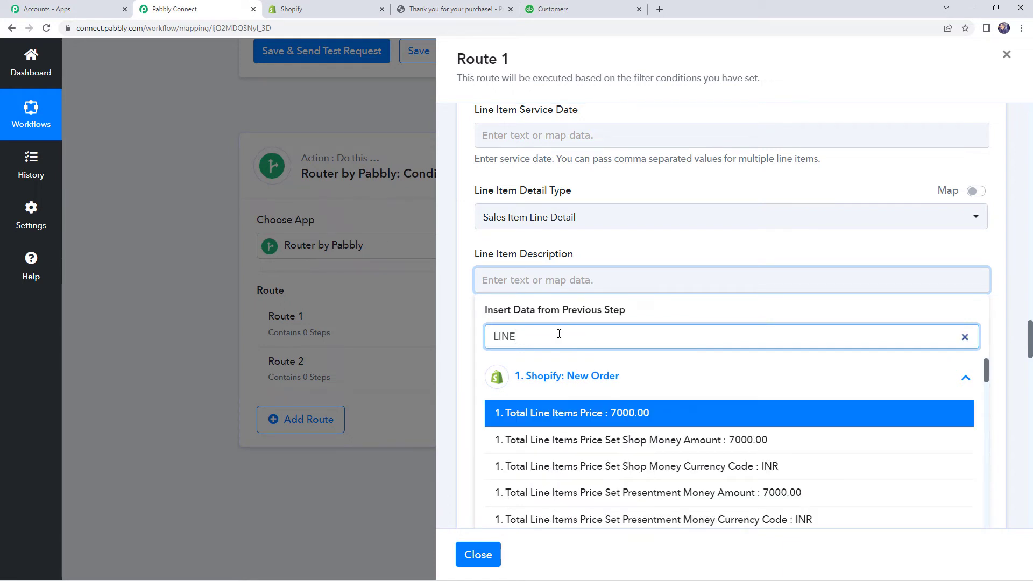
{"action": "type", "text": " item"}
{"action": "scroll", "coordinate": [517, 434], "scroll_direction": "down", "scroll_amount": 5}
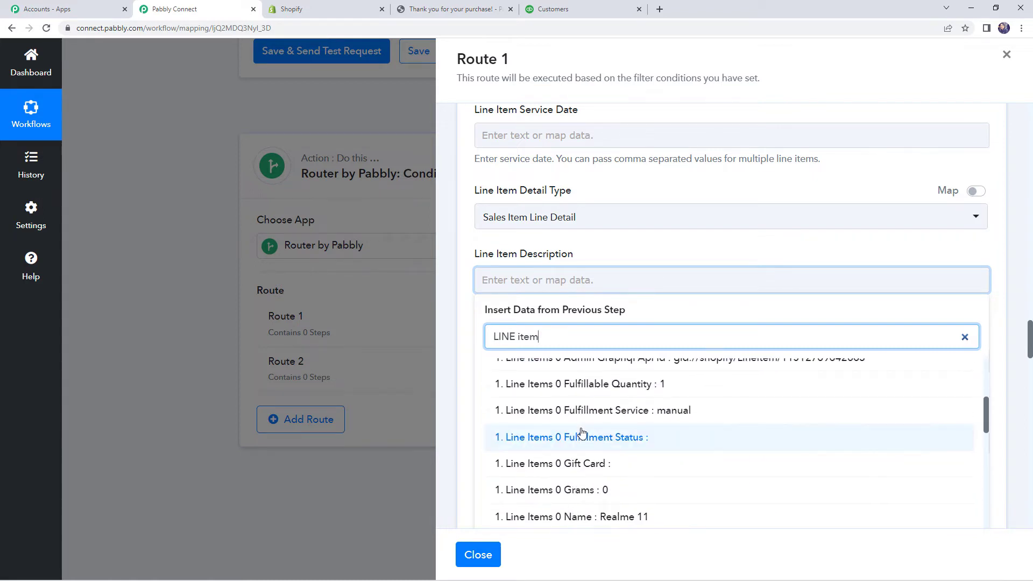
{"action": "scroll", "coordinate": [582, 432], "scroll_direction": "down", "scroll_amount": 5}
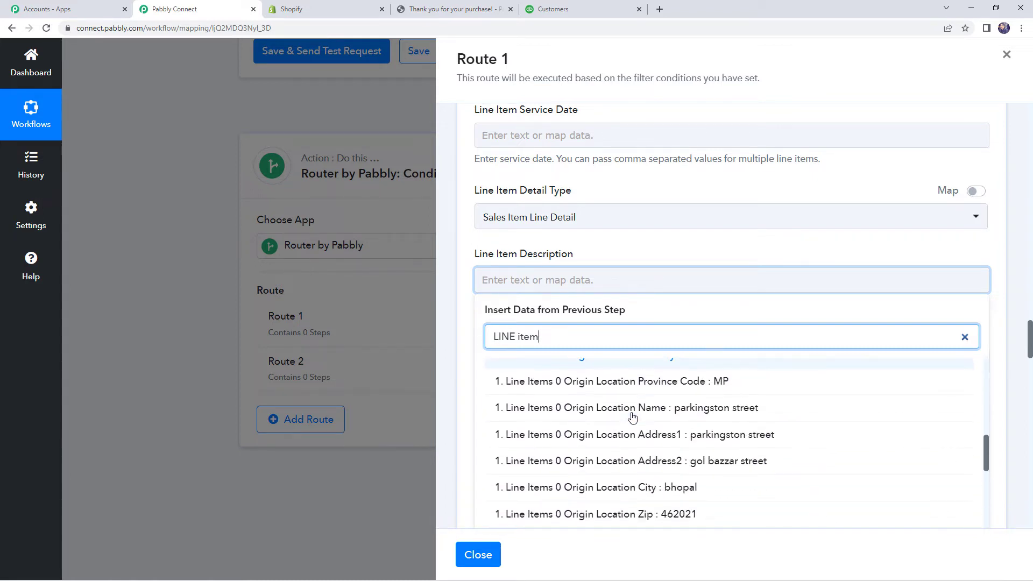
{"action": "scroll", "coordinate": [633, 418], "scroll_direction": "down", "scroll_amount": 7}
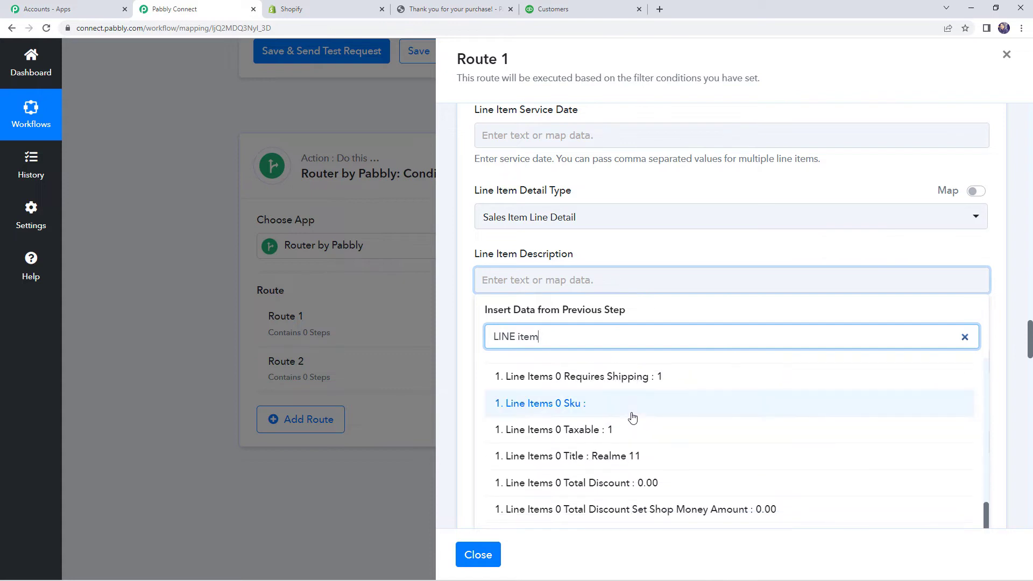
{"action": "scroll", "coordinate": [633, 418], "scroll_direction": "down", "scroll_amount": 1}
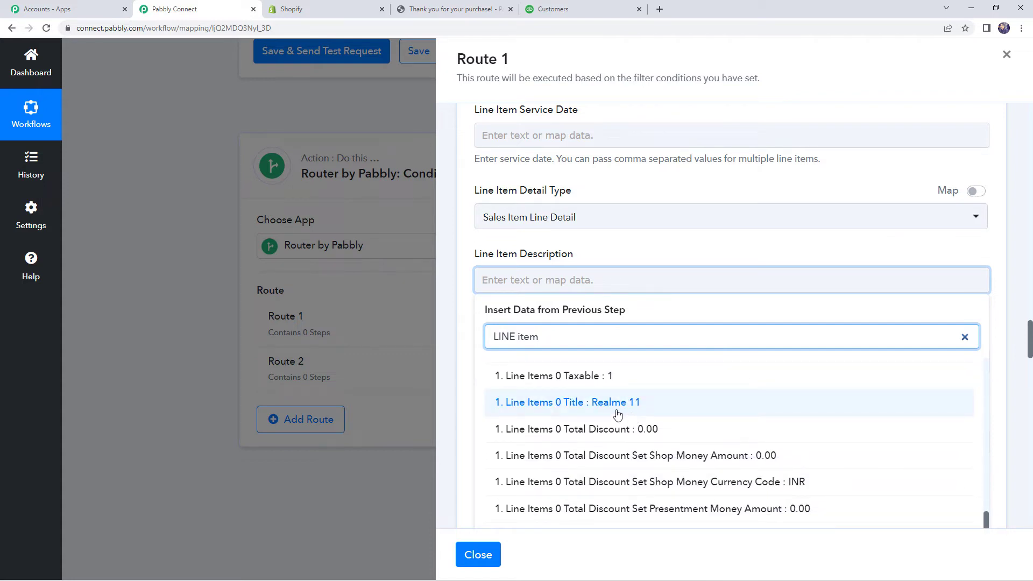
{"action": "left_click", "coordinate": [617, 414]}
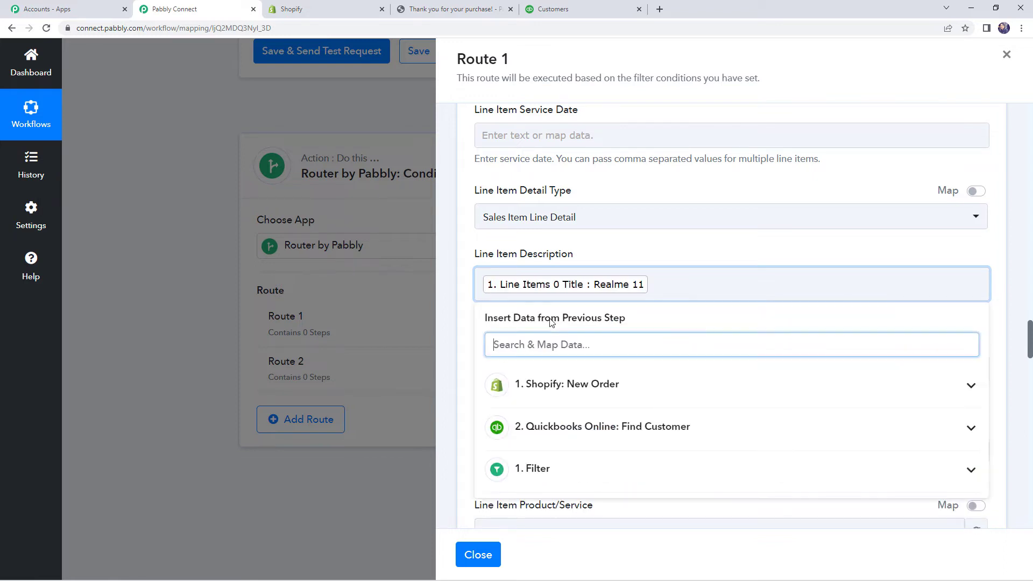
{"action": "scroll", "coordinate": [492, 321], "scroll_direction": "down", "scroll_amount": 1}
{"action": "left_click", "coordinate": [456, 298]}
{"action": "scroll", "coordinate": [493, 285], "scroll_direction": "down", "scroll_amount": 1}
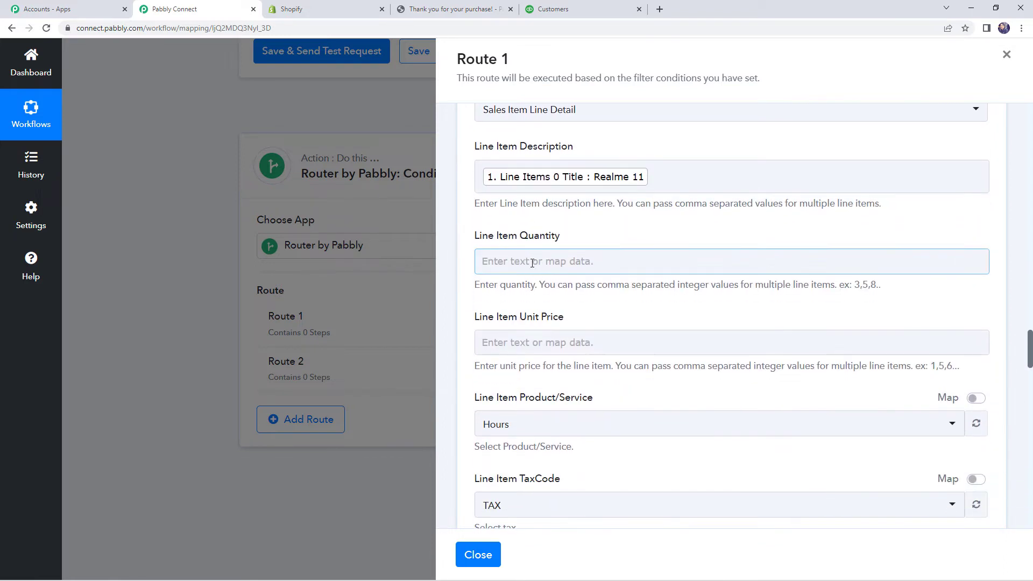
Step: Map Line Items 0 Quantity, found by searching 'quan', into Line Item Quantity
{"action": "left_click", "coordinate": [527, 262]}
{"action": "left_click", "coordinate": [569, 359]}
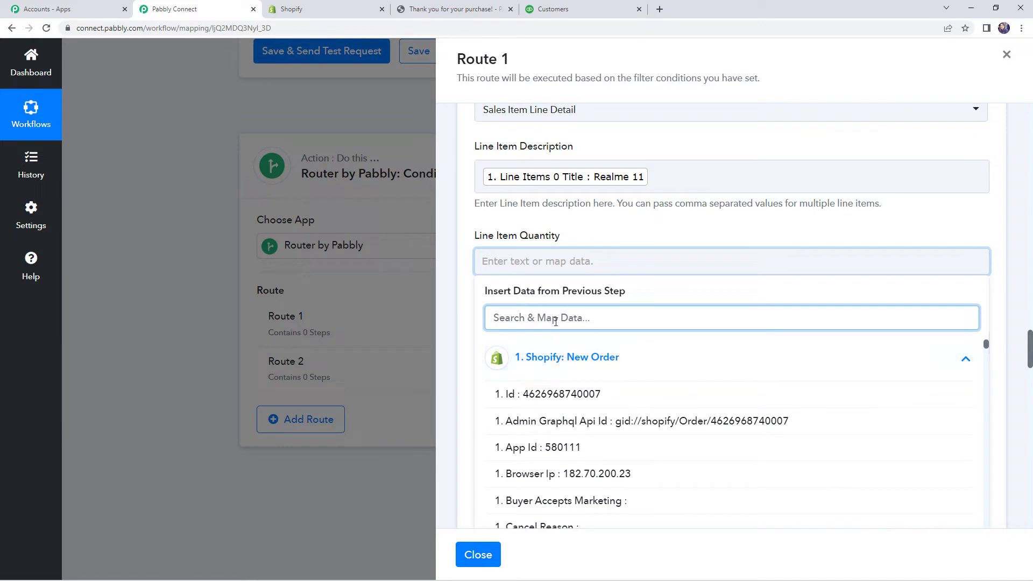
{"action": "left_click", "coordinate": [554, 317]}
{"action": "type", "text": "quant"}
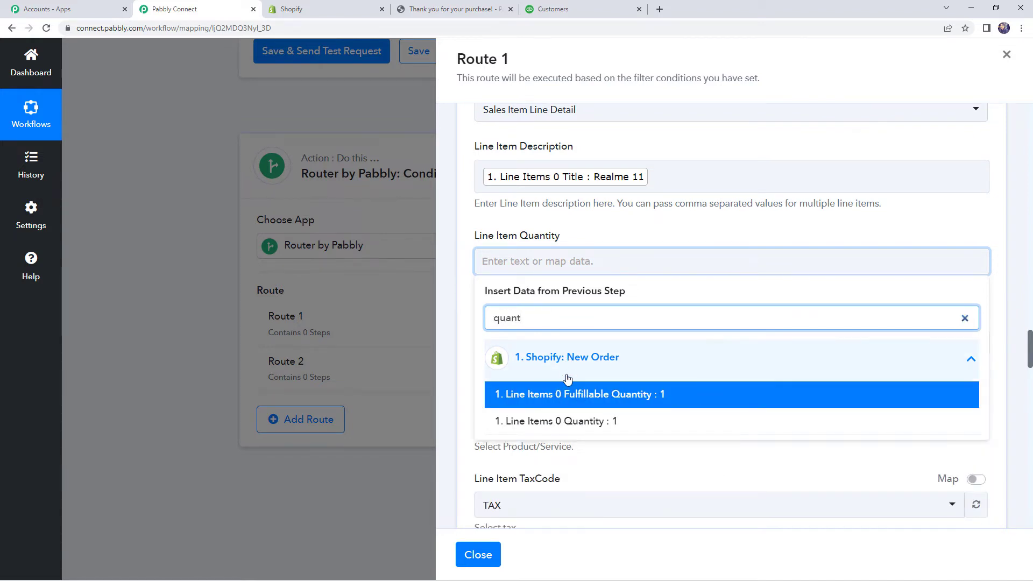
{"action": "left_click", "coordinate": [570, 421]}
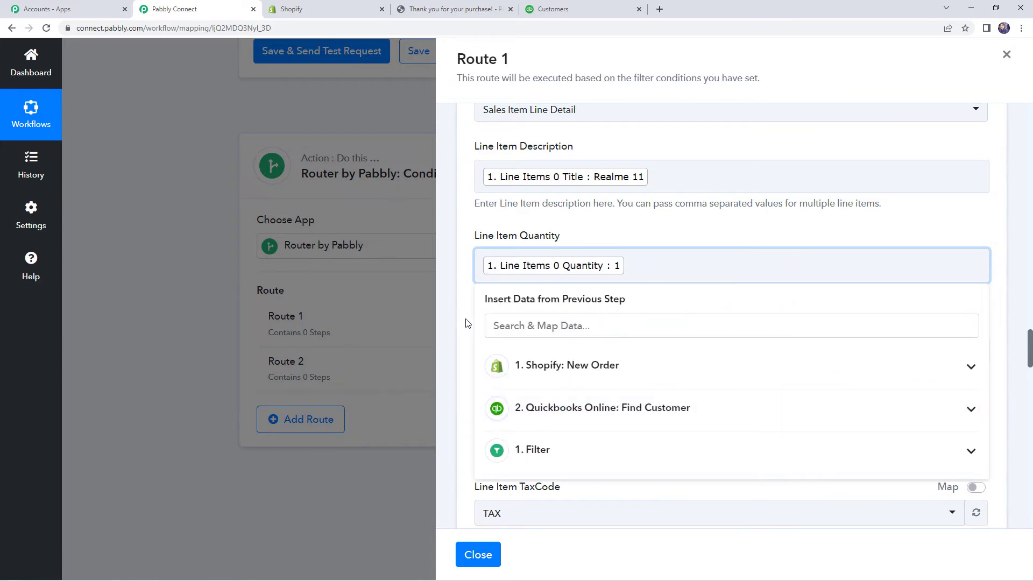
{"action": "left_click", "coordinate": [467, 323]}
{"action": "scroll", "coordinate": [463, 323], "scroll_direction": "down", "scroll_amount": 2}
{"action": "left_click", "coordinate": [540, 245]}
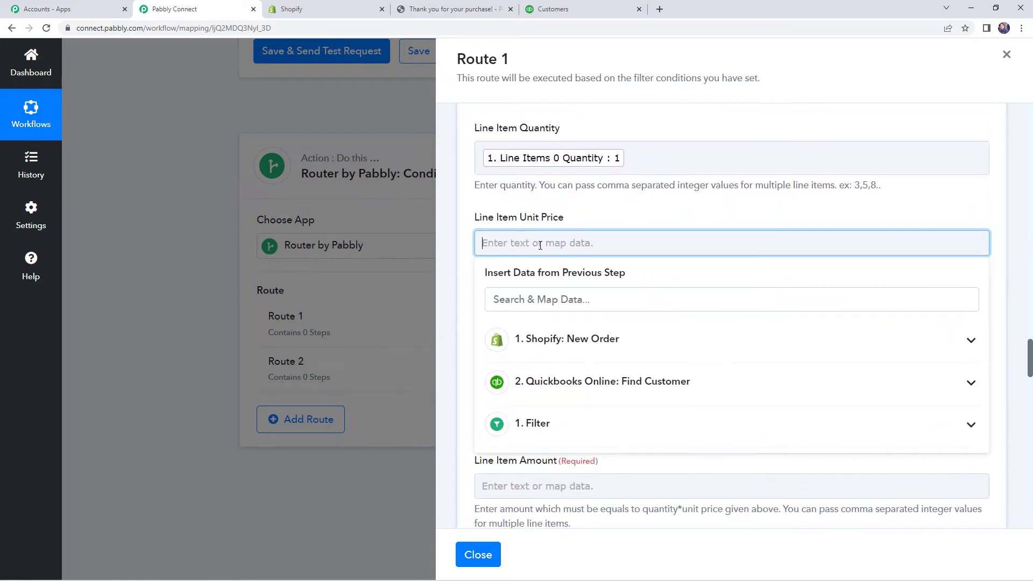
Step: Map Shopify's Line Items 0 Price (7000.00) into Line Item Unit Price
{"action": "left_click", "coordinate": [569, 340]}
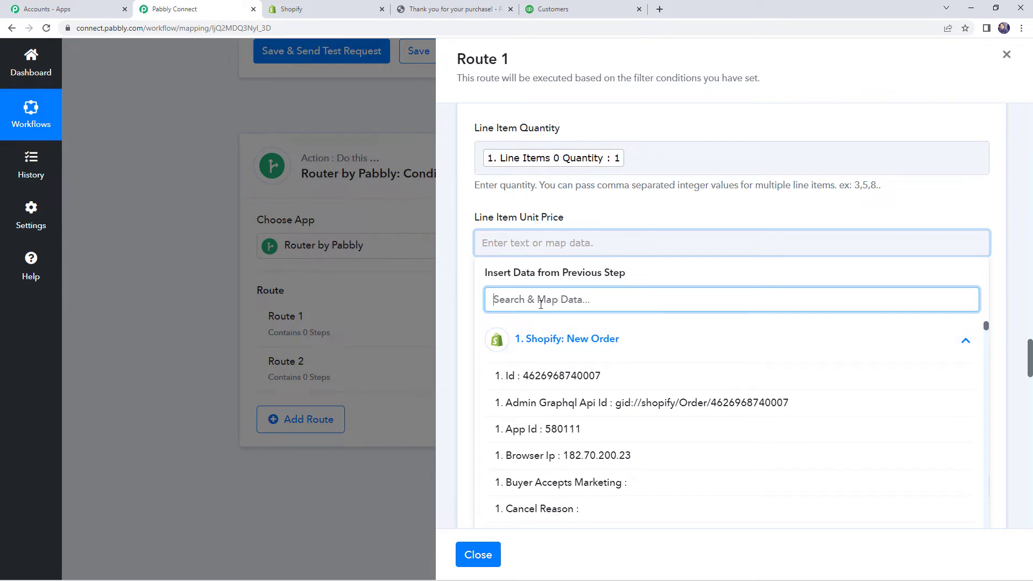
{"action": "type", "text": "price"}
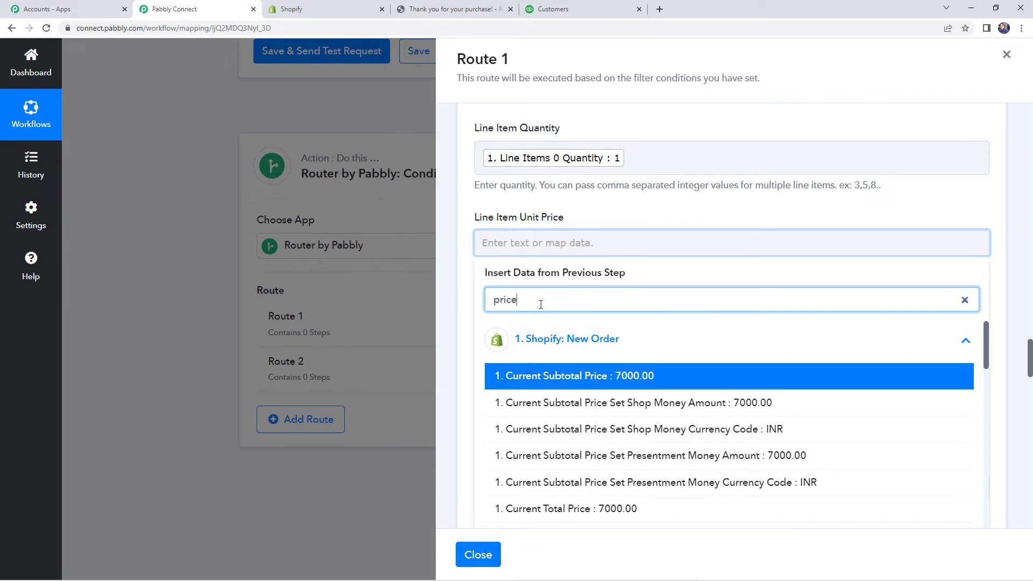
{"action": "scroll", "coordinate": [538, 387], "scroll_direction": "down", "scroll_amount": 6}
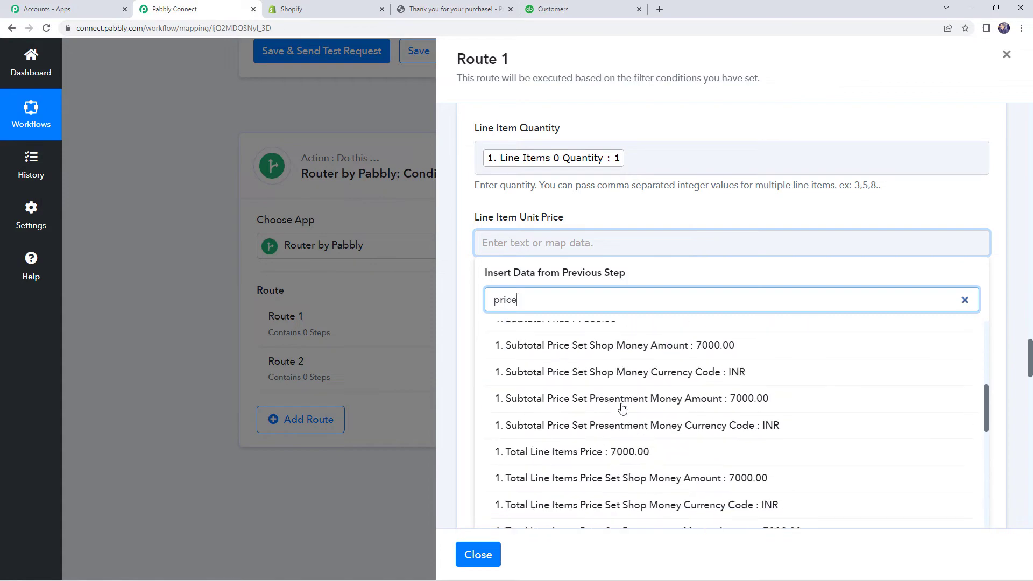
{"action": "scroll", "coordinate": [590, 382], "scroll_direction": "down", "scroll_amount": 12}
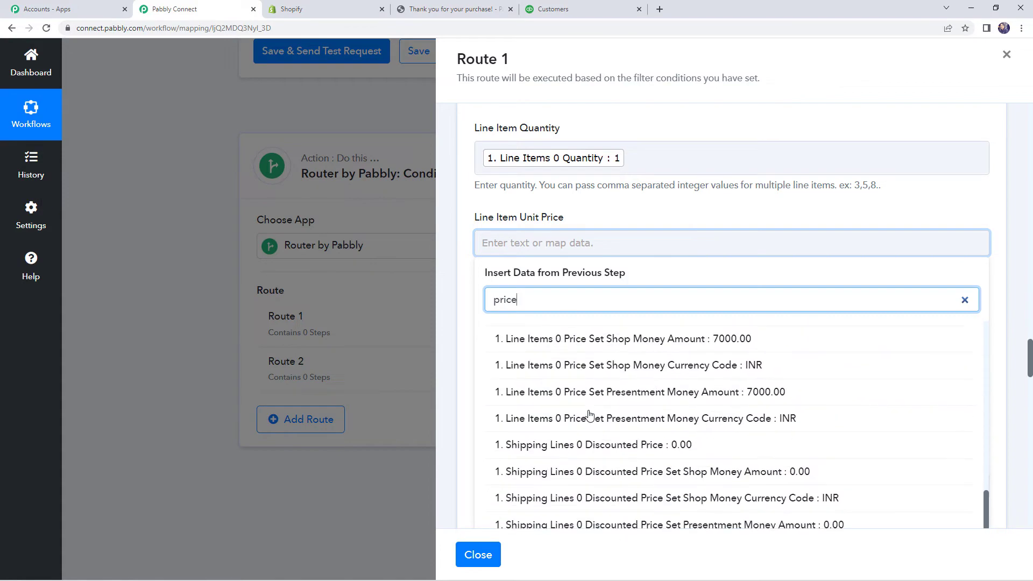
{"action": "scroll", "coordinate": [590, 416], "scroll_direction": "down", "scroll_amount": 3}
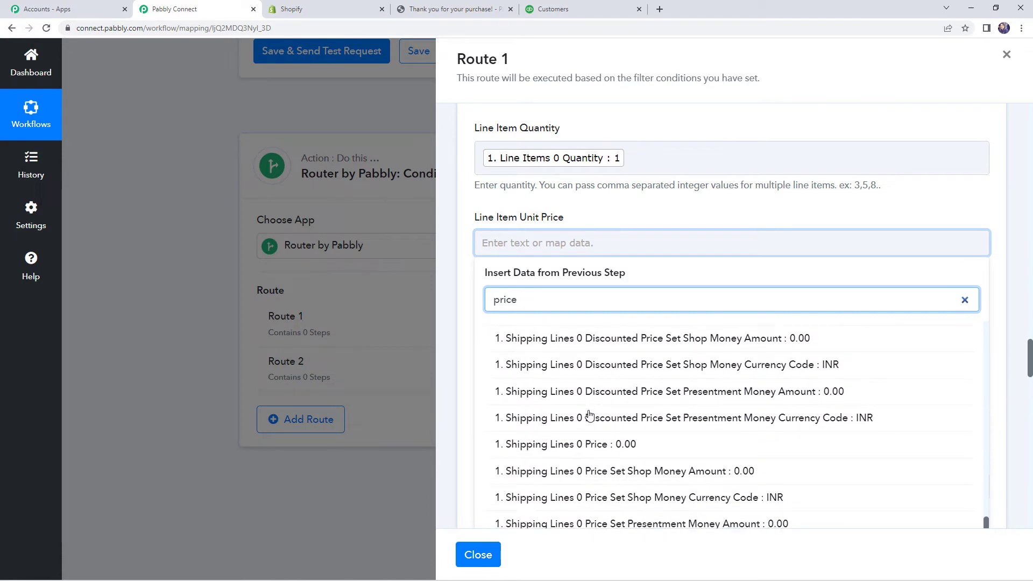
{"action": "scroll", "coordinate": [591, 416], "scroll_direction": "down", "scroll_amount": 2}
{"action": "scroll", "coordinate": [667, 352], "scroll_direction": "up", "scroll_amount": 4}
{"action": "scroll", "coordinate": [619, 353], "scroll_direction": "up", "scroll_amount": 2}
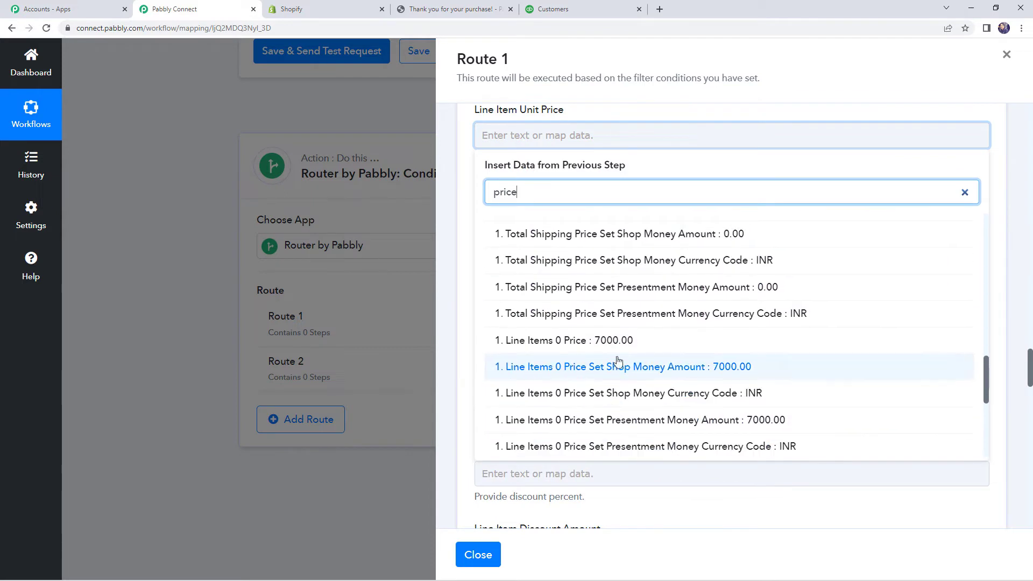
{"action": "left_click", "coordinate": [617, 351]}
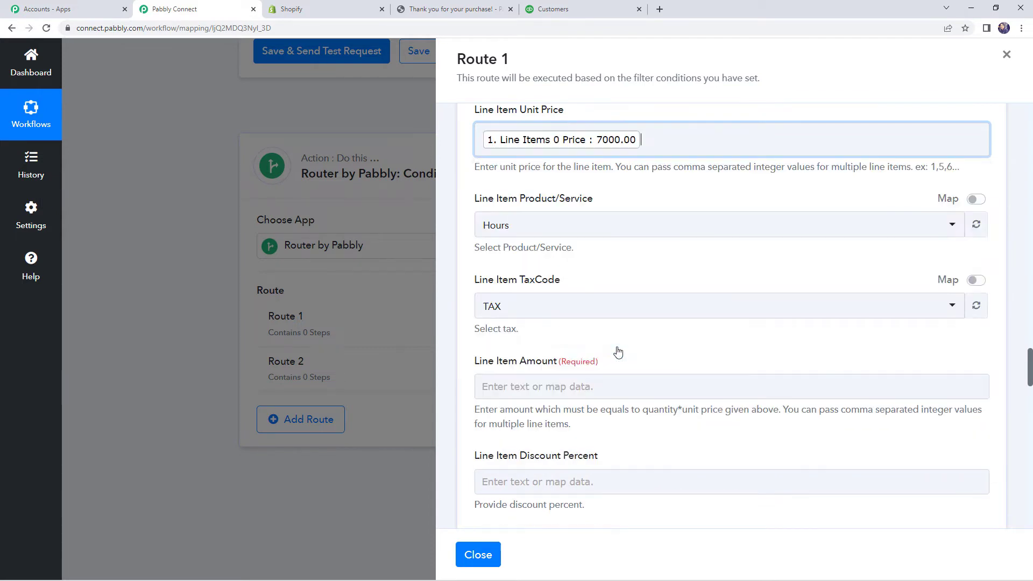
{"action": "left_click", "coordinate": [461, 245]}
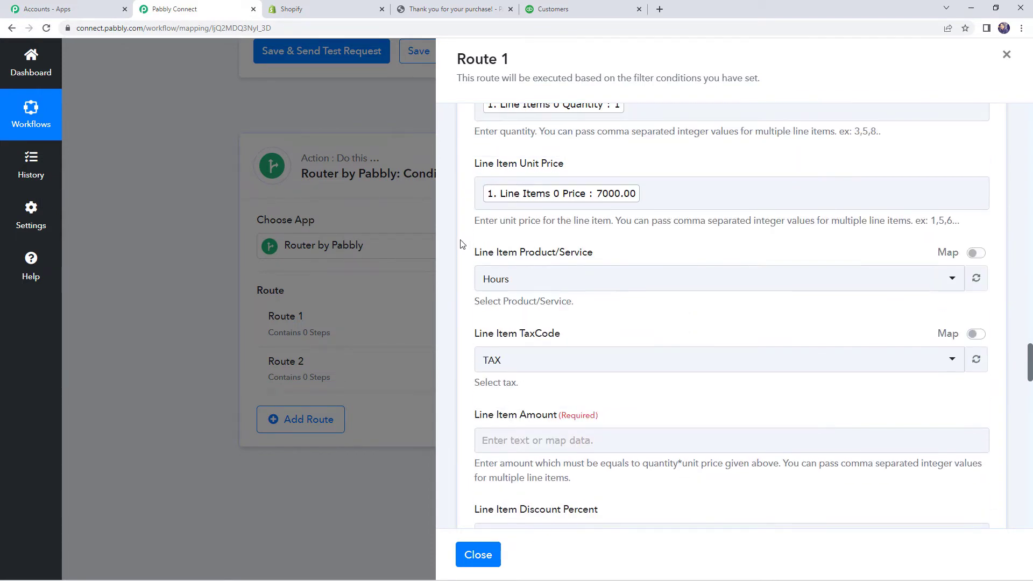
{"action": "scroll", "coordinate": [461, 245], "scroll_direction": "down", "scroll_amount": 1}
{"action": "scroll", "coordinate": [461, 245], "scroll_direction": "down", "scroll_amount": 3}
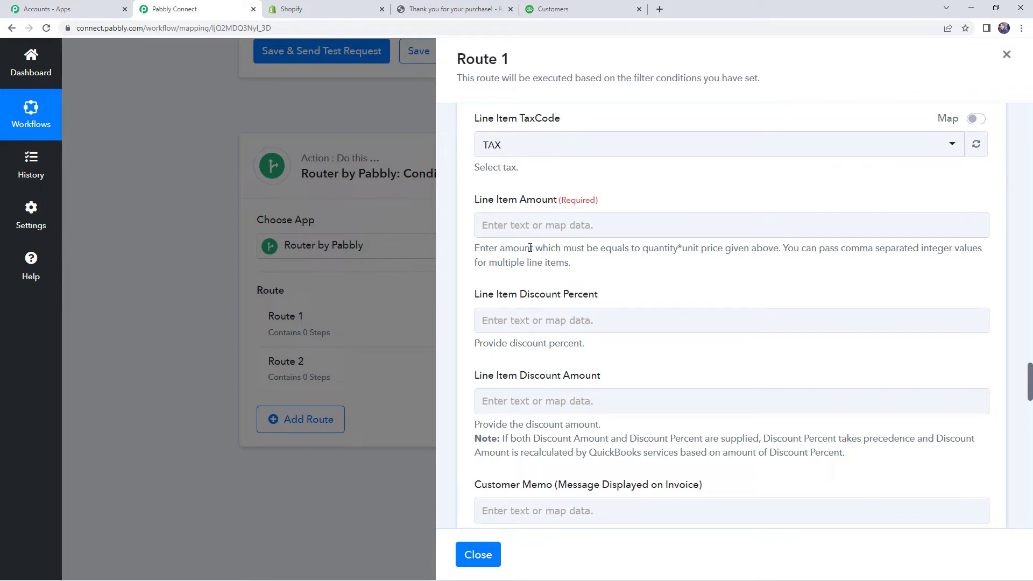
Step: Point out that Line Item Amount must equal quantity times the mapped unit price
{"action": "left_click_drag", "start_coordinate": [524, 249], "coordinate": [682, 258]}
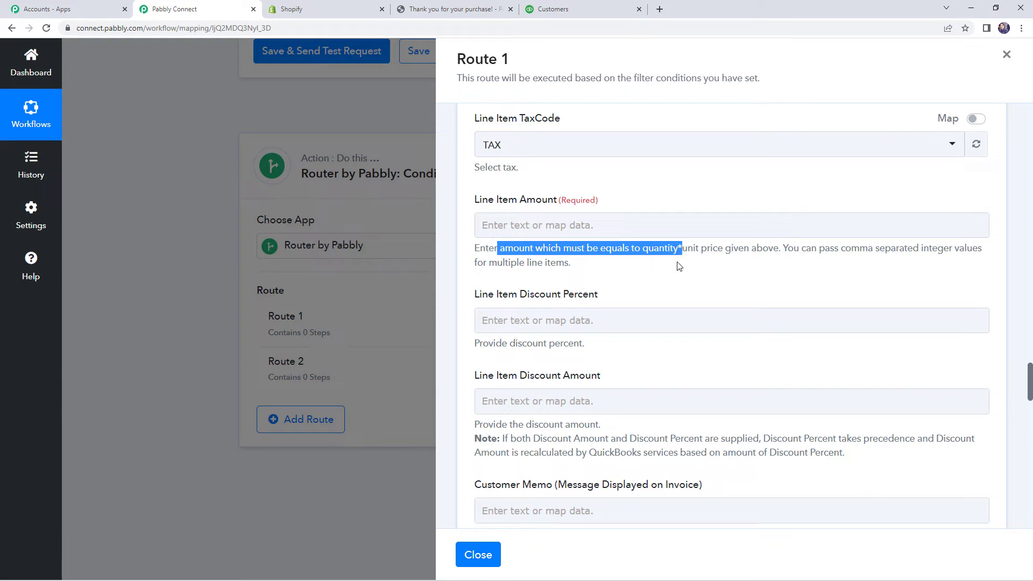
{"action": "scroll", "coordinate": [695, 268], "scroll_direction": "up", "scroll_amount": 1}
{"action": "double_click", "coordinate": [691, 296]}
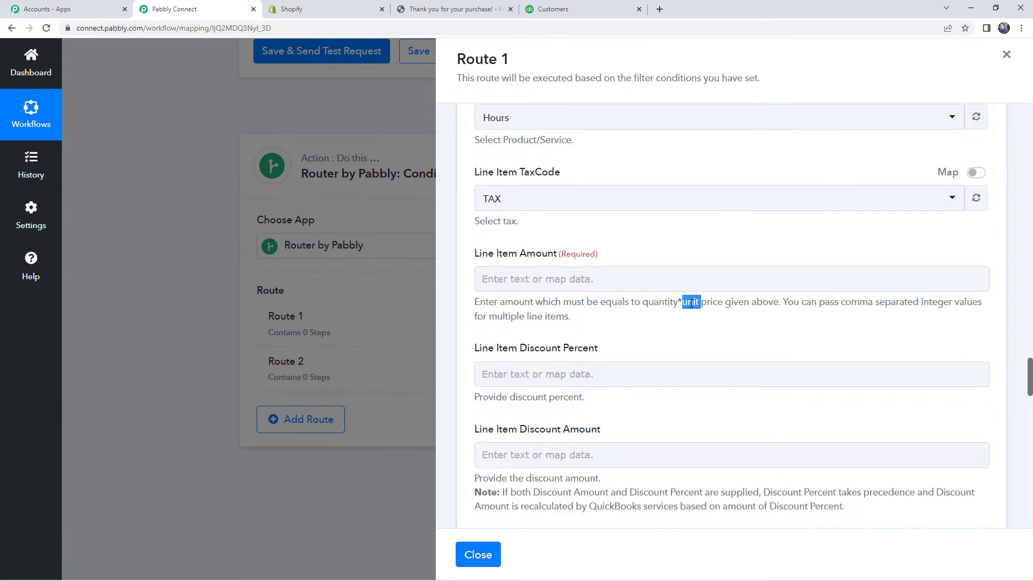
{"action": "scroll", "coordinate": [691, 296], "scroll_direction": "up", "scroll_amount": 4}
{"action": "scroll", "coordinate": [550, 391], "scroll_direction": "down", "scroll_amount": 2}
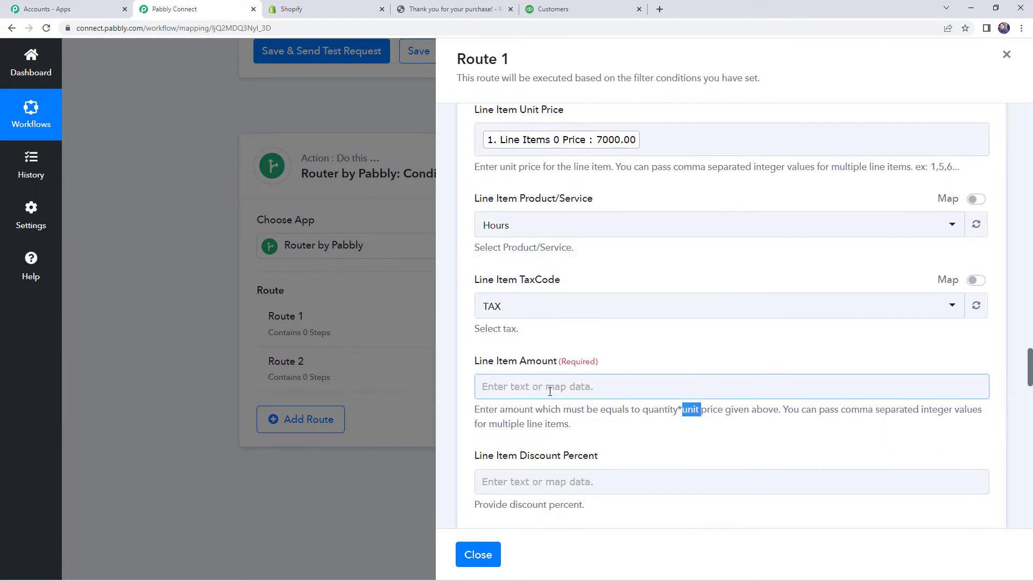
{"action": "left_click", "coordinate": [545, 391]}
{"action": "scroll", "coordinate": [636, 361], "scroll_direction": "up", "scroll_amount": 2}
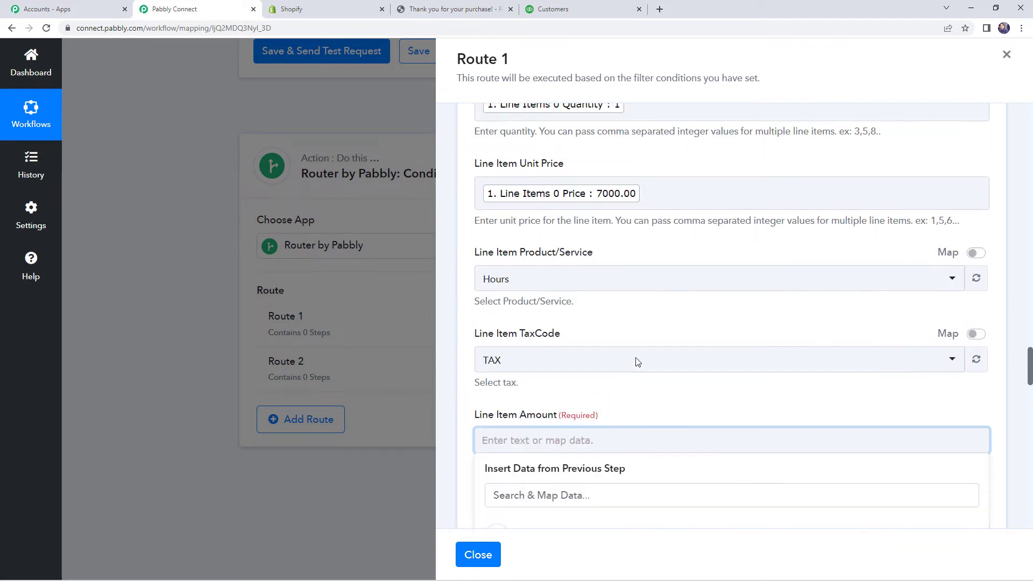
{"action": "scroll", "coordinate": [619, 317], "scroll_direction": "up", "scroll_amount": 1}
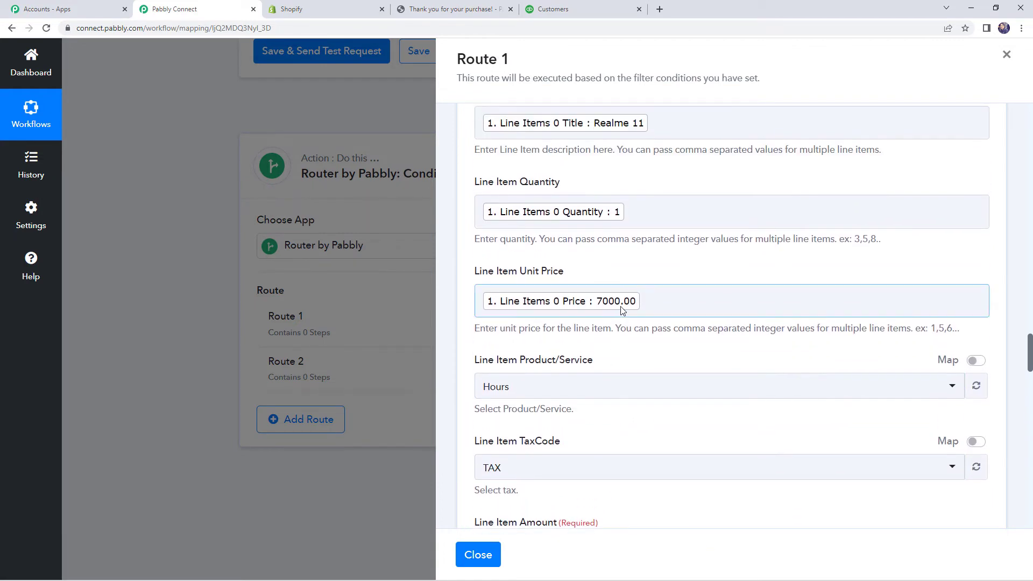
{"action": "left_click_drag", "start_coordinate": [526, 271], "coordinate": [566, 273]}
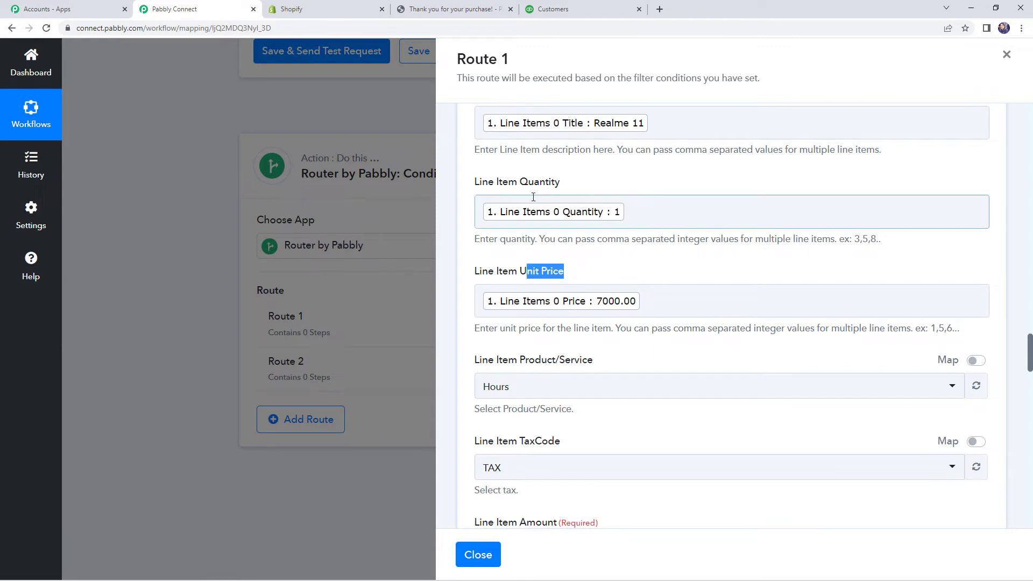
{"action": "left_click_drag", "start_coordinate": [496, 183], "coordinate": [574, 189]}
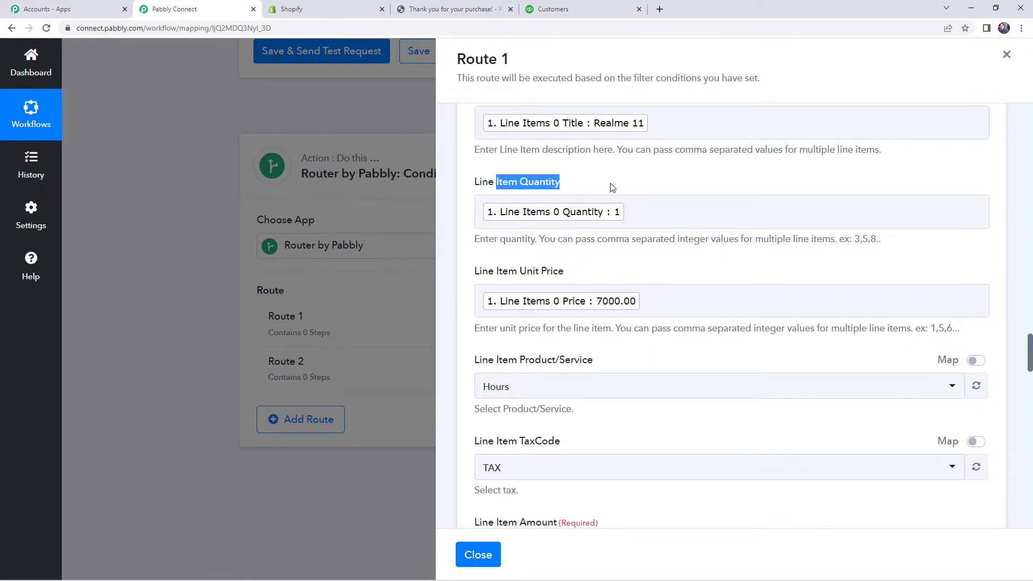
{"action": "left_click", "coordinate": [626, 223]}
{"action": "left_click", "coordinate": [638, 304]}
{"action": "scroll", "coordinate": [616, 325], "scroll_direction": "down", "scroll_amount": 3}
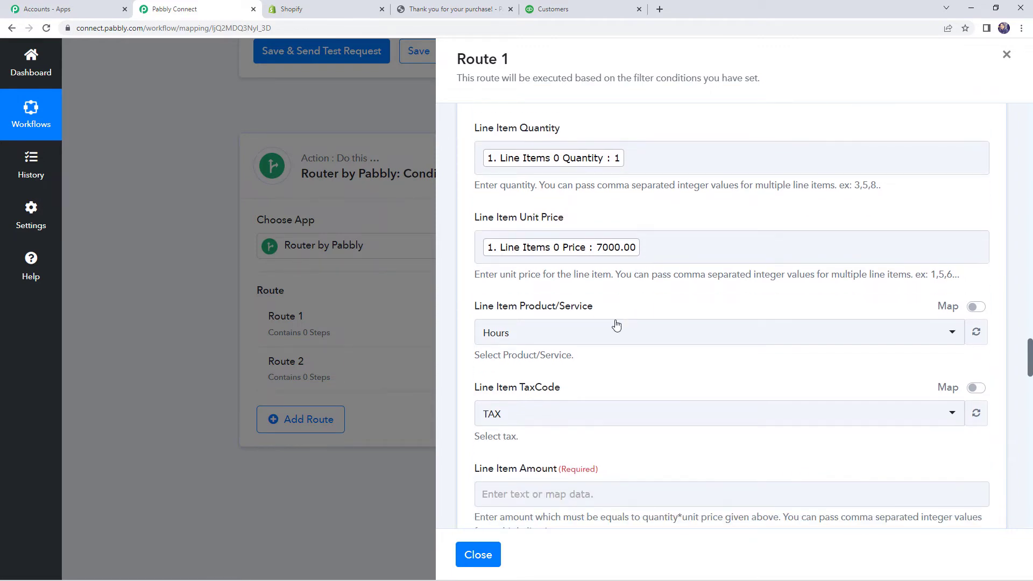
Step: Map Current Subtotal Price (7000.00), found by searching 'tot', into Line Item Amount
{"action": "left_click", "coordinate": [511, 383]}
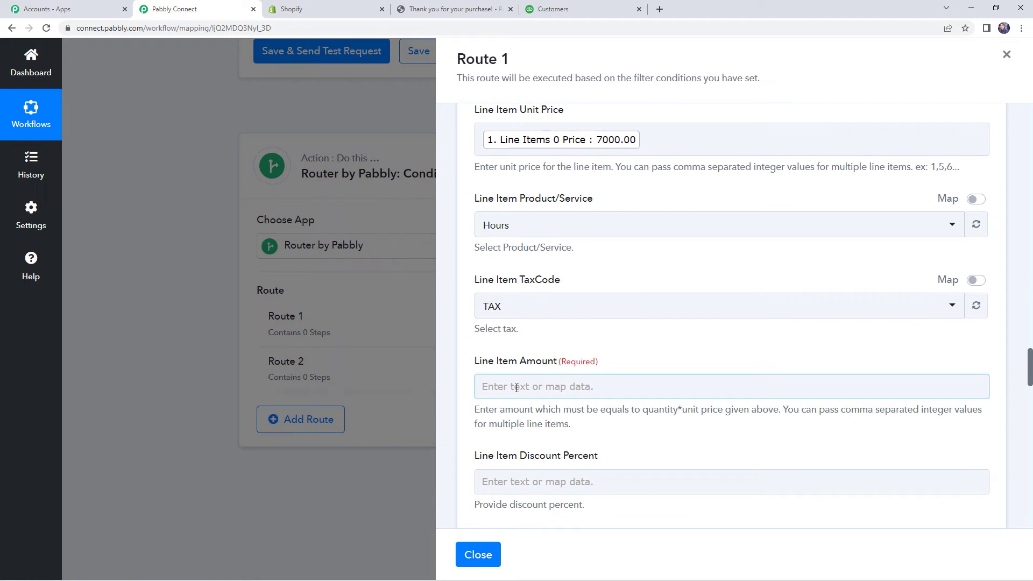
{"action": "left_click", "coordinate": [517, 388]}
{"action": "scroll", "coordinate": [549, 371], "scroll_direction": "down", "scroll_amount": 2}
{"action": "left_click", "coordinate": [549, 373]}
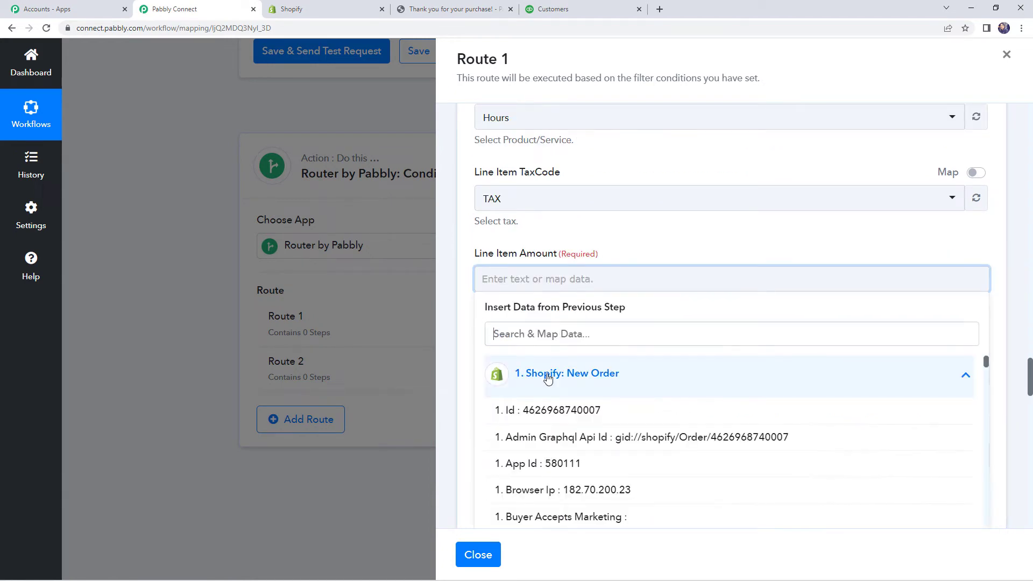
{"action": "type", "text": "line ite"}
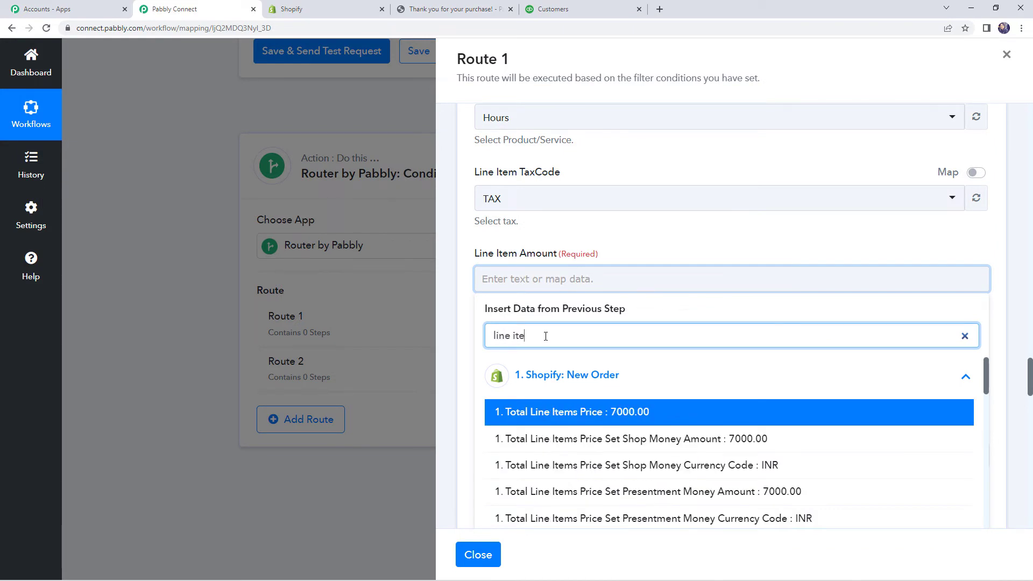
{"action": "type", "text": "m"}
{"action": "key", "text": "ctrl+a"}
{"action": "key", "text": "BackSpace"}
{"action": "scroll", "coordinate": [545, 336], "scroll_direction": "down", "scroll_amount": 2}
{"action": "type", "text": "tot"}
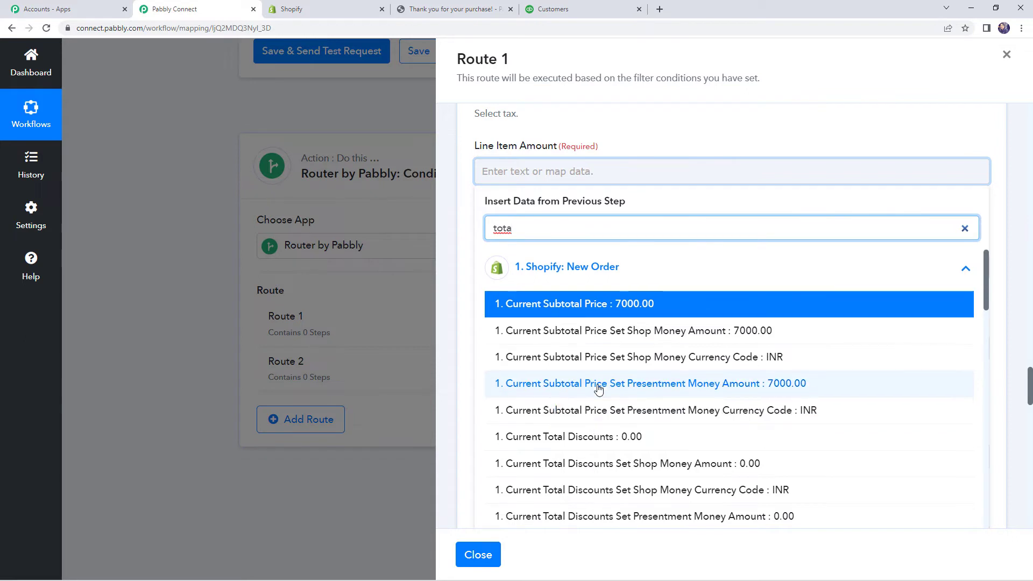
{"action": "scroll", "coordinate": [596, 371], "scroll_direction": "down", "scroll_amount": 1}
{"action": "scroll", "coordinate": [596, 313], "scroll_direction": "up", "scroll_amount": 1}
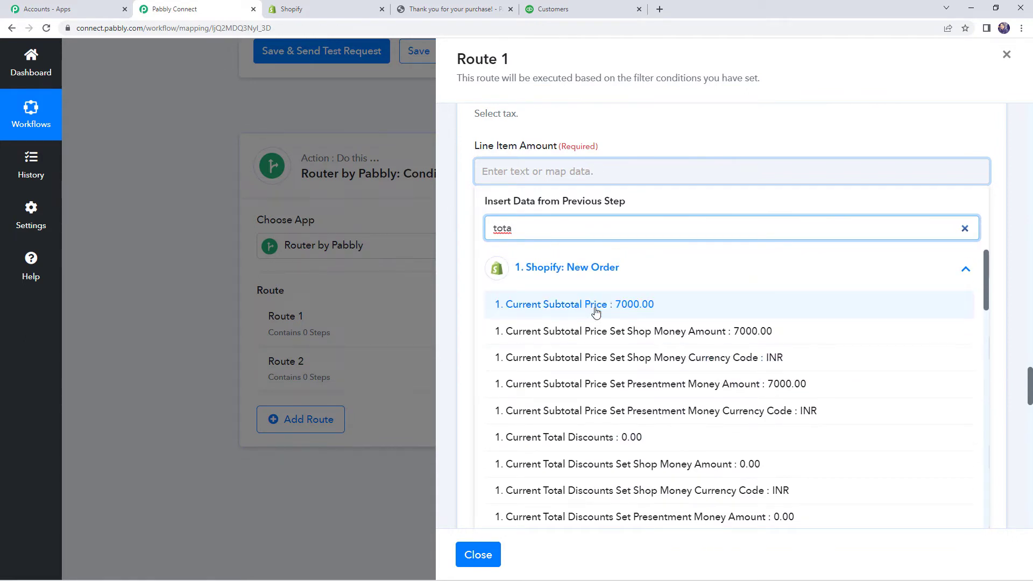
{"action": "left_click", "coordinate": [596, 307]}
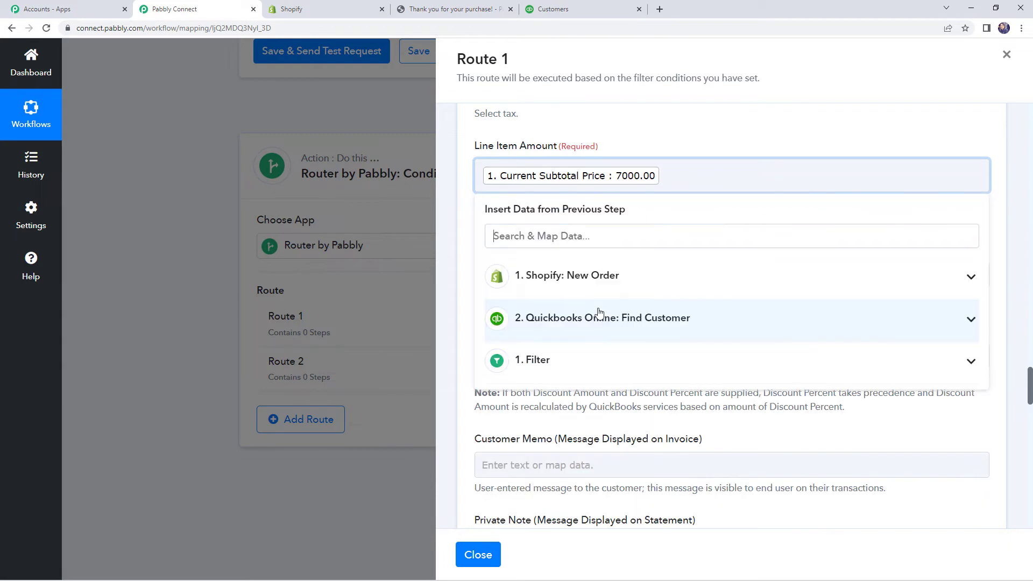
{"action": "left_click", "coordinate": [462, 257]}
{"action": "scroll", "coordinate": [462, 259], "scroll_direction": "down", "scroll_amount": 3}
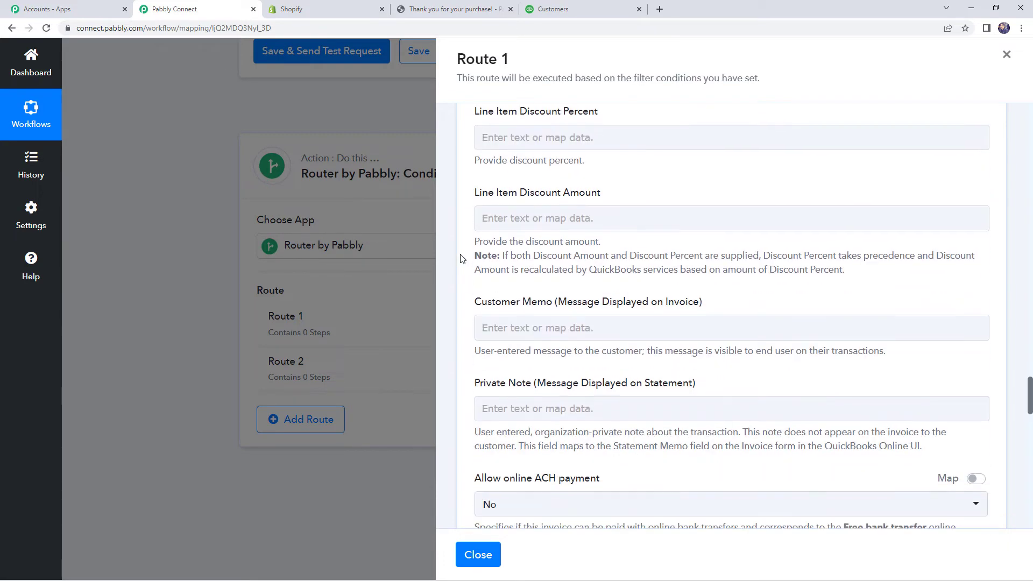
{"action": "scroll", "coordinate": [462, 258], "scroll_direction": "up", "scroll_amount": 2}
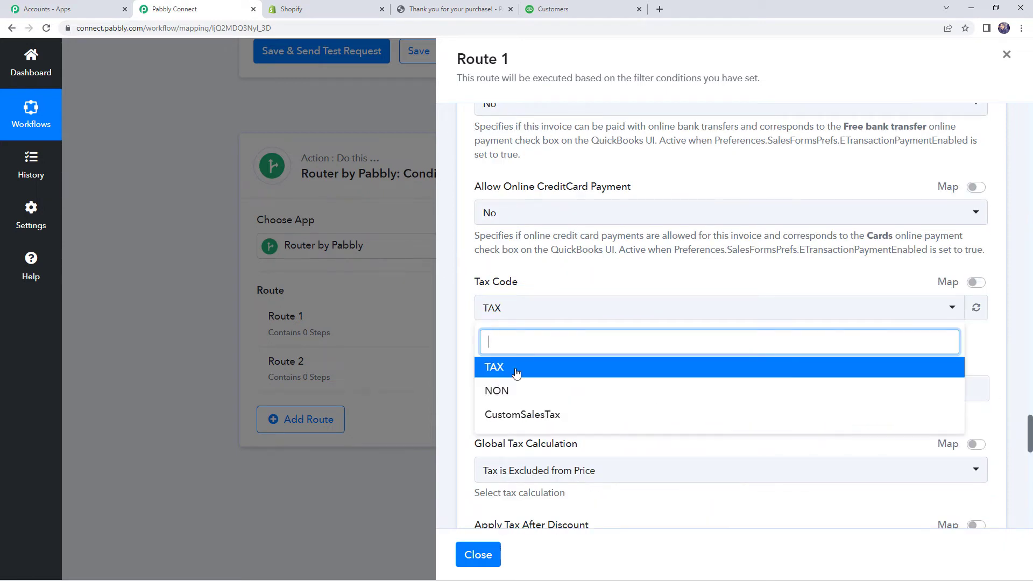
Step: Set the invoice Tax Code to NON
{"action": "left_click", "coordinate": [521, 391]}
{"action": "scroll", "coordinate": [584, 320], "scroll_direction": "down", "scroll_amount": 2}
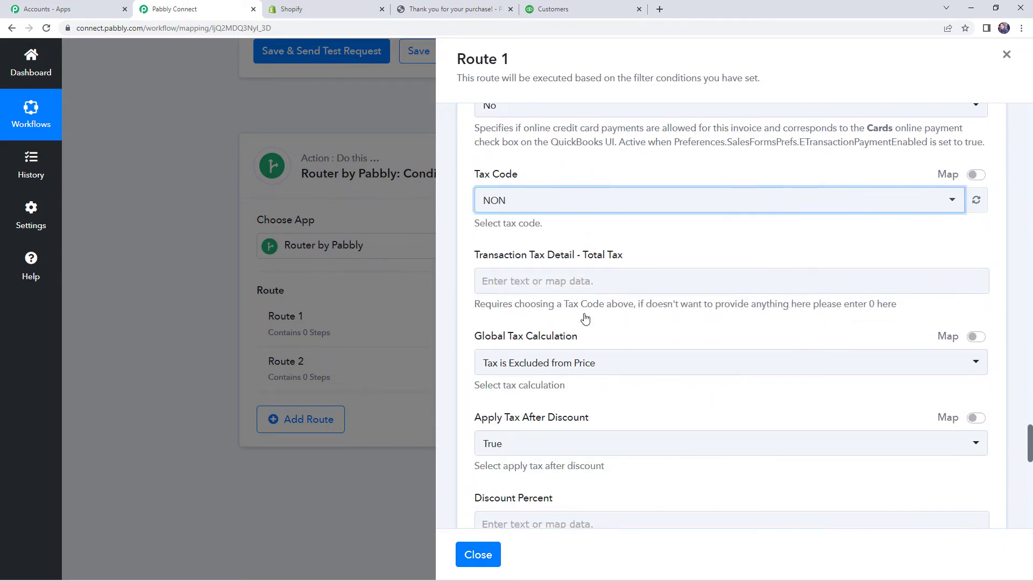
{"action": "scroll", "coordinate": [587, 302], "scroll_direction": "down", "scroll_amount": 4}
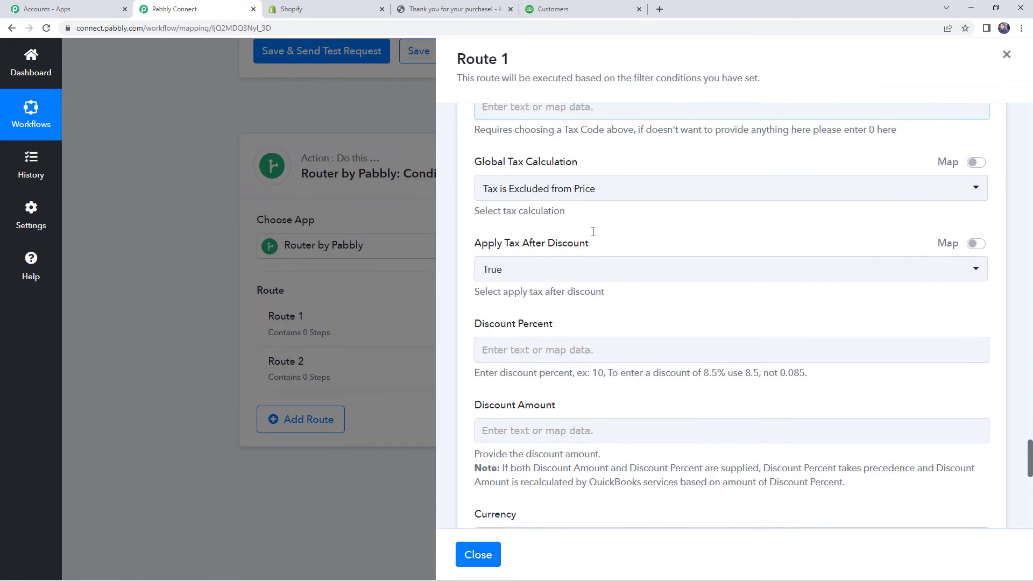
{"action": "scroll", "coordinate": [593, 231], "scroll_direction": "down", "scroll_amount": 2}
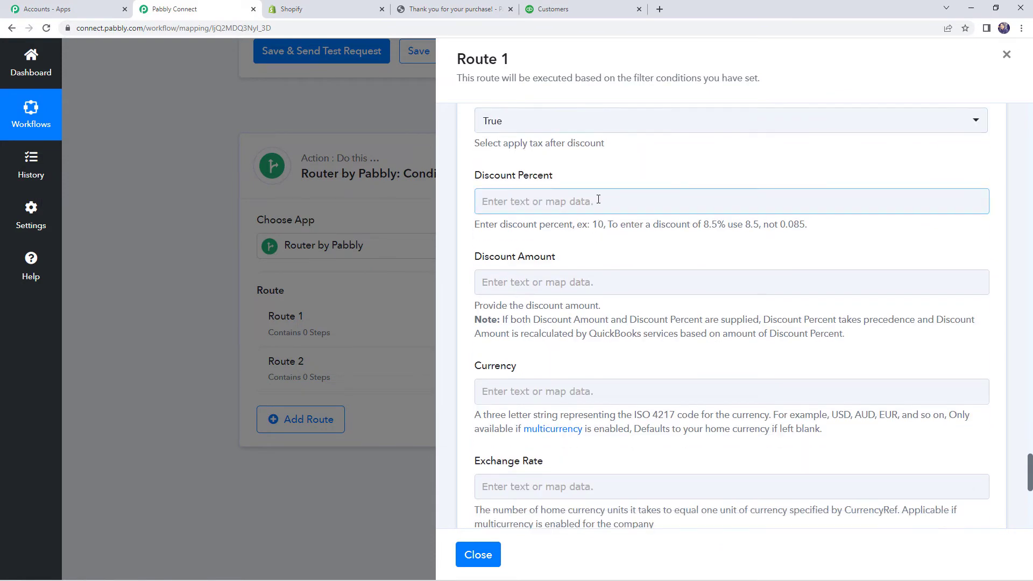
{"action": "scroll", "coordinate": [597, 202], "scroll_direction": "down", "scroll_amount": 4}
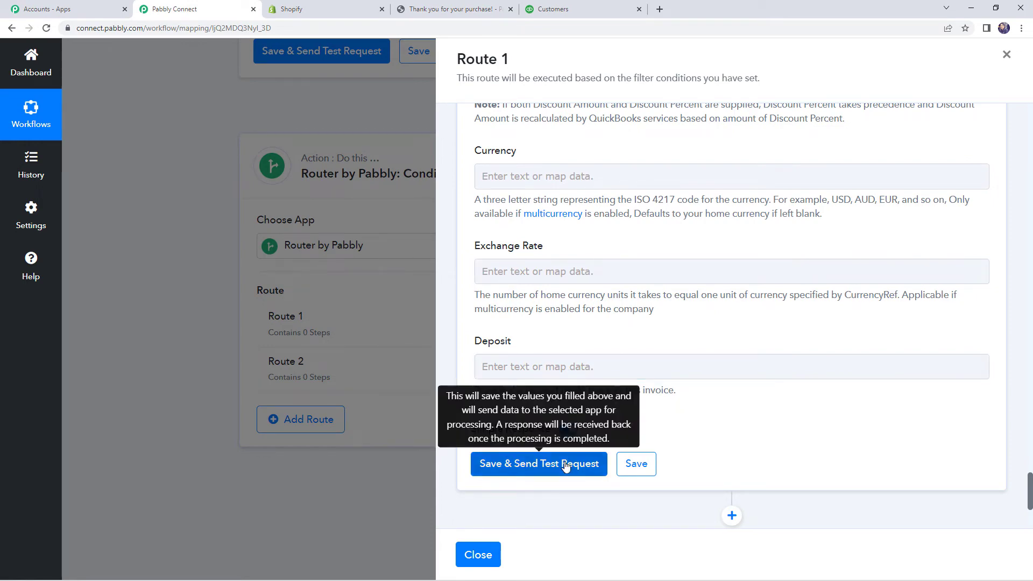
Step: Save and test the invoice step, highlighting the returned CustomerRef Name
{"action": "left_click", "coordinate": [565, 465]}
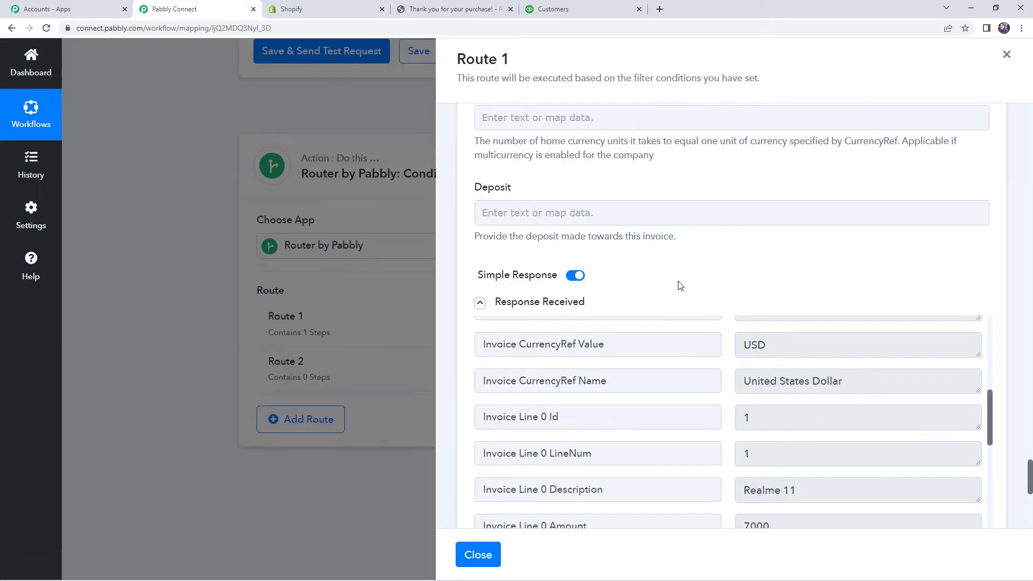
{"action": "scroll", "coordinate": [680, 283], "scroll_direction": "up", "scroll_amount": 2}
{"action": "scroll", "coordinate": [687, 306], "scroll_direction": "down", "scroll_amount": 10}
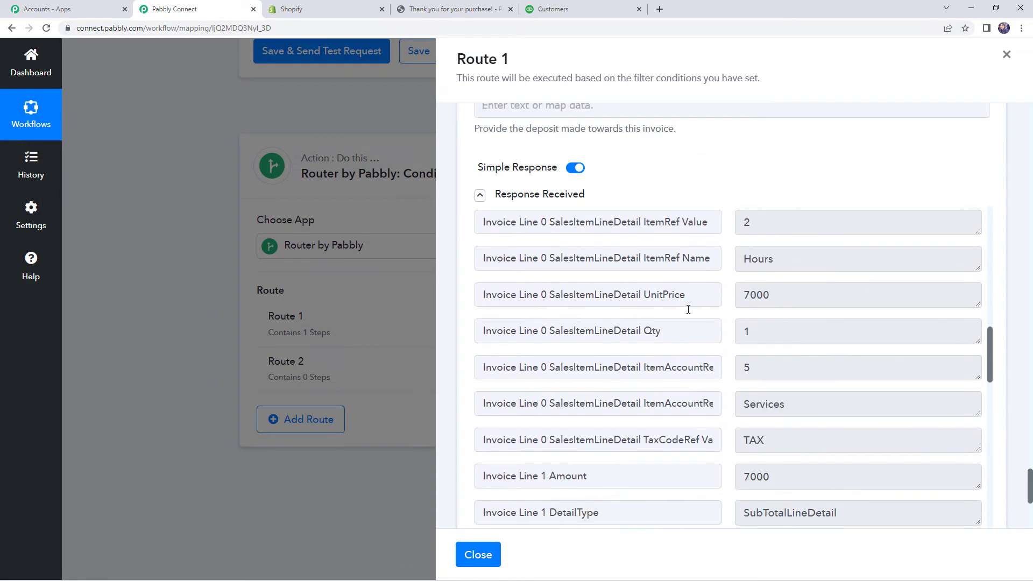
{"action": "scroll", "coordinate": [688, 310], "scroll_direction": "down", "scroll_amount": 3}
{"action": "scroll", "coordinate": [689, 309], "scroll_direction": "down", "scroll_amount": 1}
{"action": "left_click", "coordinate": [629, 366]}
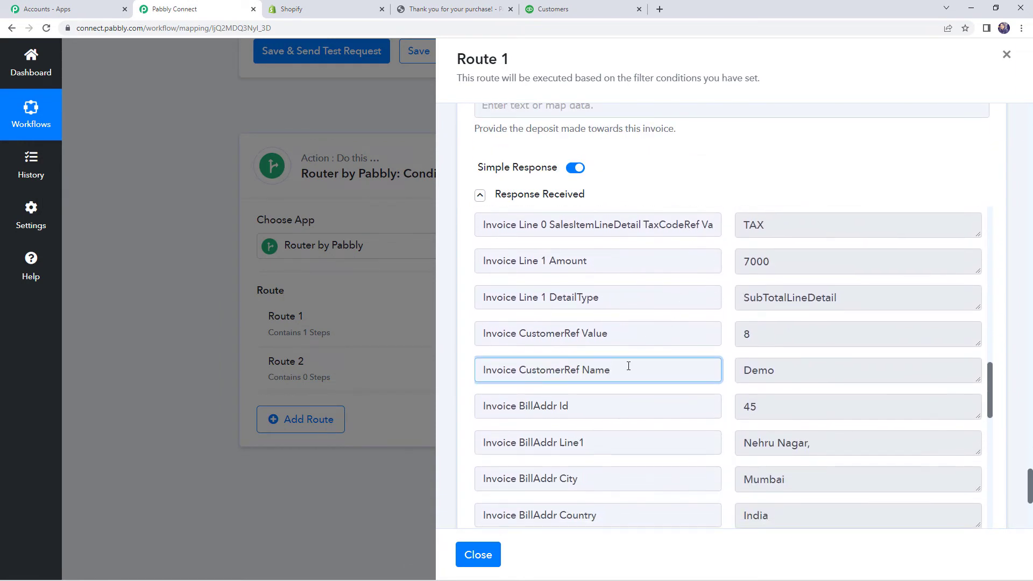
{"action": "left_click_drag", "start_coordinate": [547, 367], "coordinate": [621, 369]}
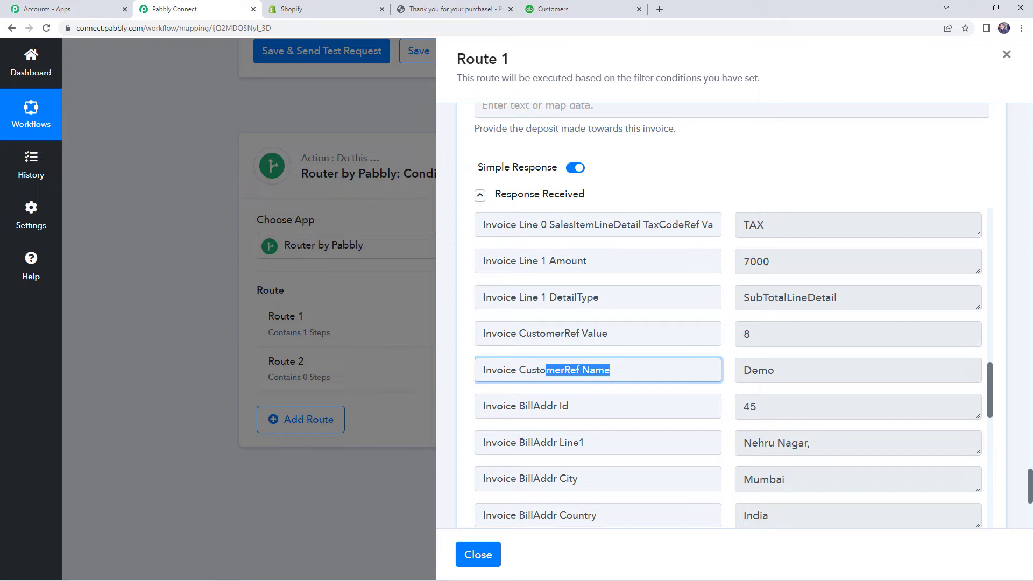
{"action": "double_click", "coordinate": [771, 371]}
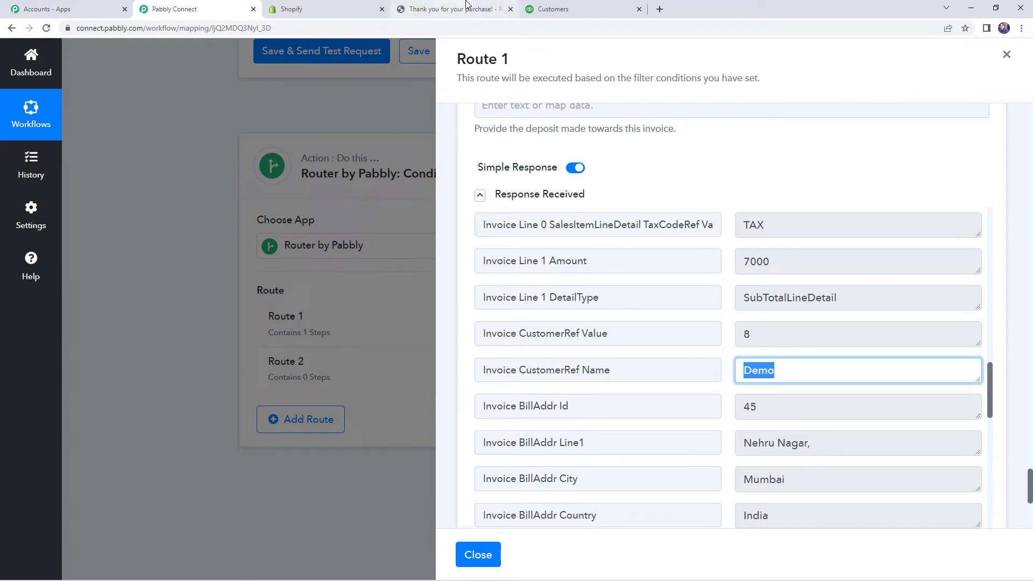
Step: Compare the buyer's name on the Shopify confirmation with the returned customer name
{"action": "left_click", "coordinate": [467, 5]}
{"action": "left_click", "coordinate": [214, 145]}
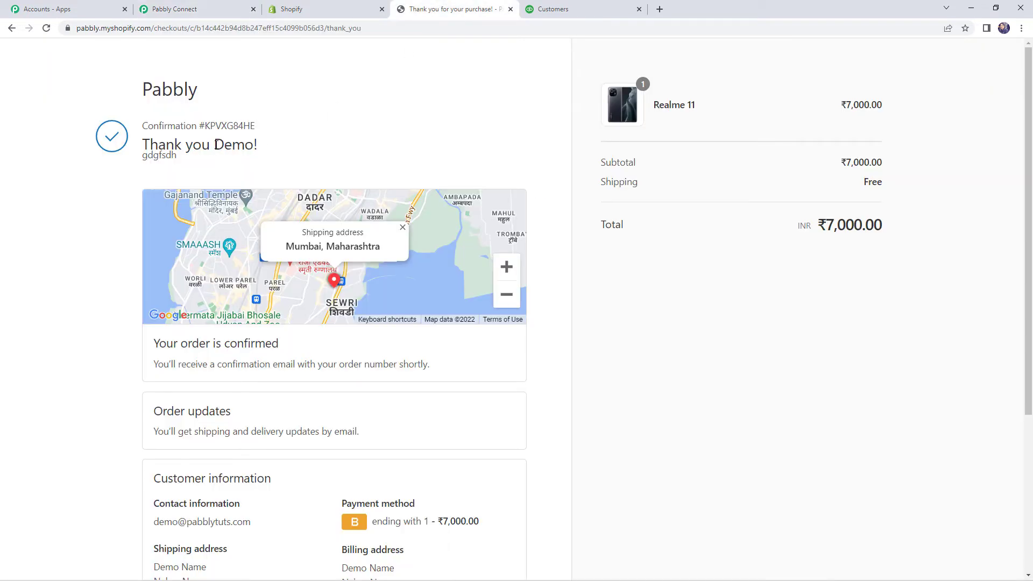
{"action": "left_click_drag", "start_coordinate": [216, 144], "coordinate": [256, 144]}
{"action": "left_click", "coordinate": [219, 7]}
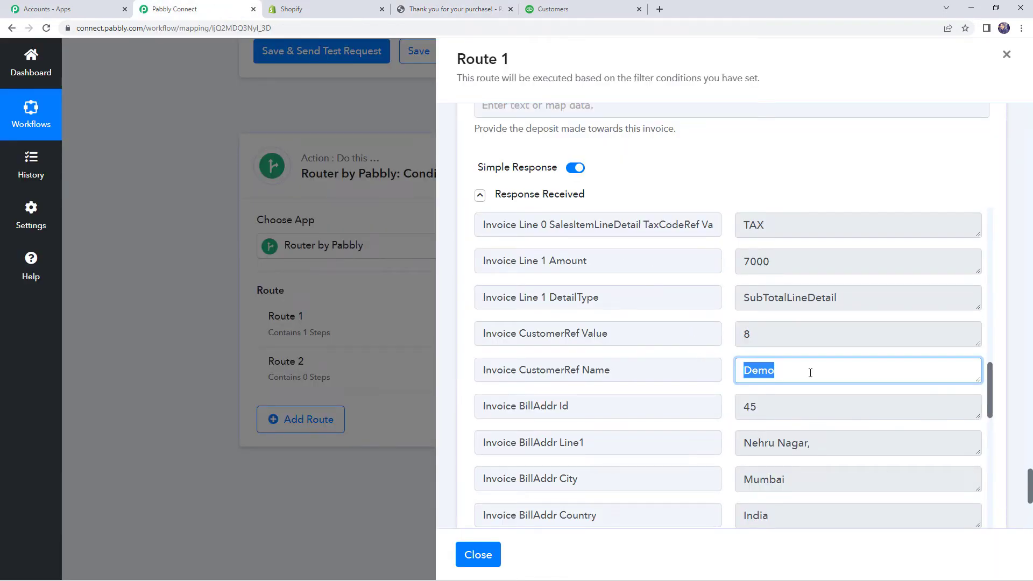
{"action": "left_click", "coordinate": [777, 375]}
{"action": "left_click_drag", "start_coordinate": [777, 374], "coordinate": [736, 370]}
Step: Open the matching QuickBooks customer and compare it with the Shopify order's buyer
{"action": "left_click", "coordinate": [570, 10]}
{"action": "left_click", "coordinate": [207, 354]}
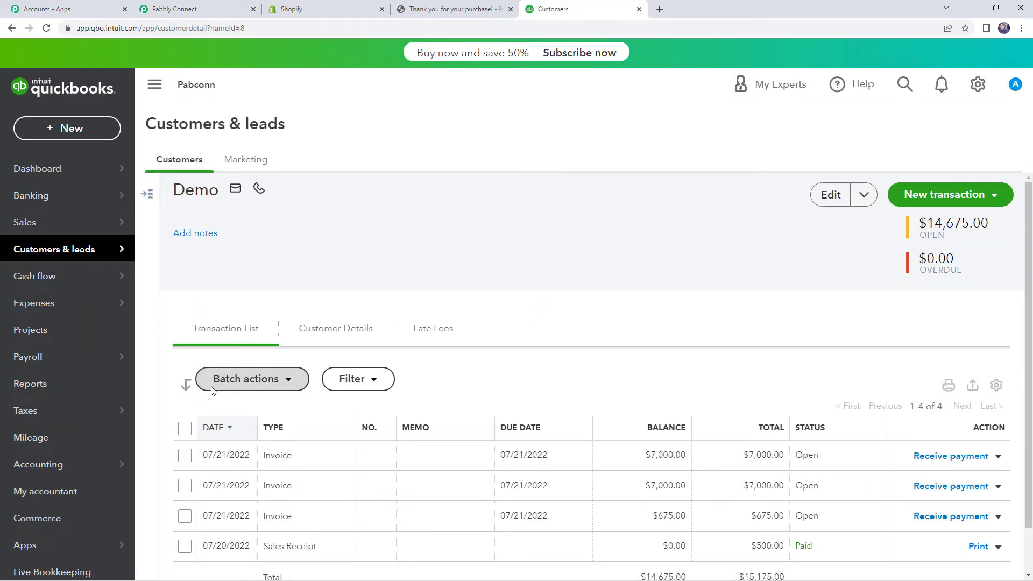
{"action": "scroll", "coordinate": [263, 437], "scroll_direction": "down", "scroll_amount": 1}
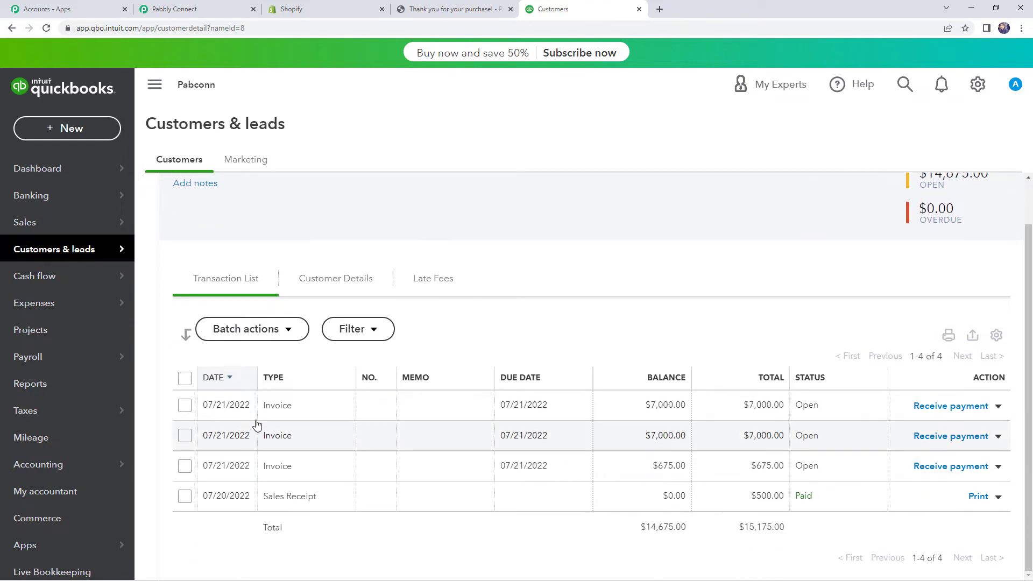
{"action": "left_click", "coordinate": [412, 10]}
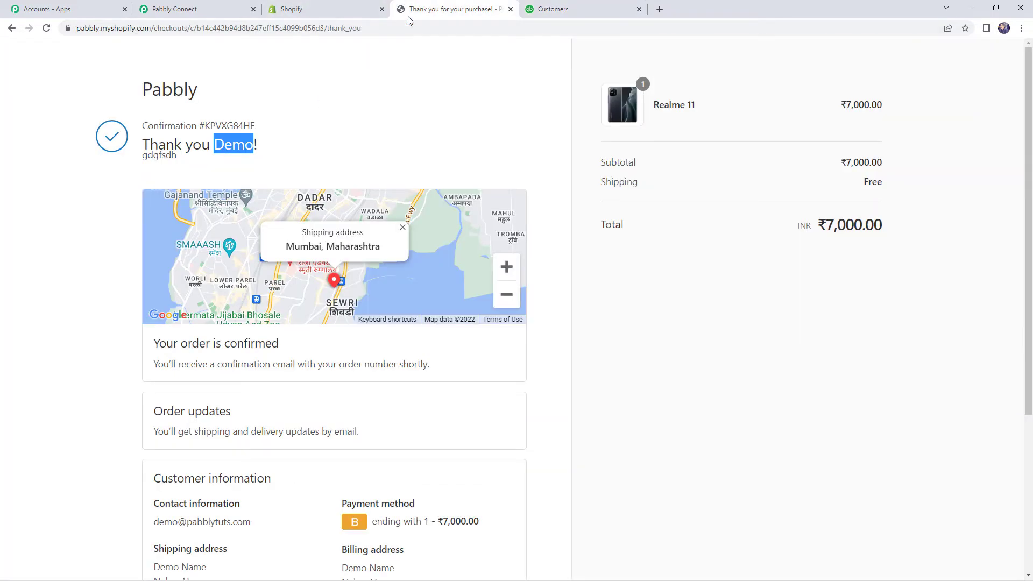
{"action": "left_click_drag", "start_coordinate": [214, 144], "coordinate": [260, 145]}
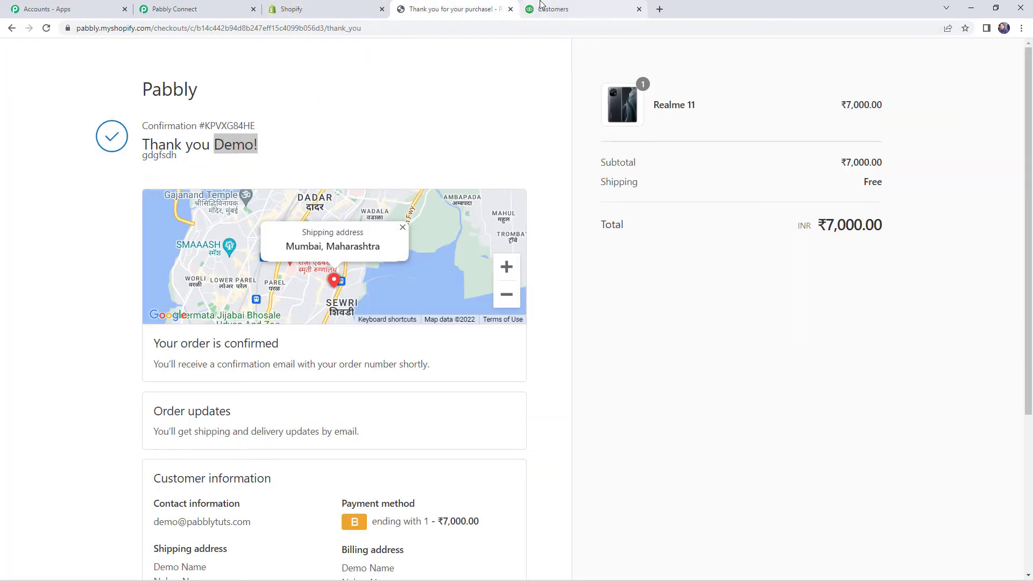
{"action": "left_click", "coordinate": [555, 9]}
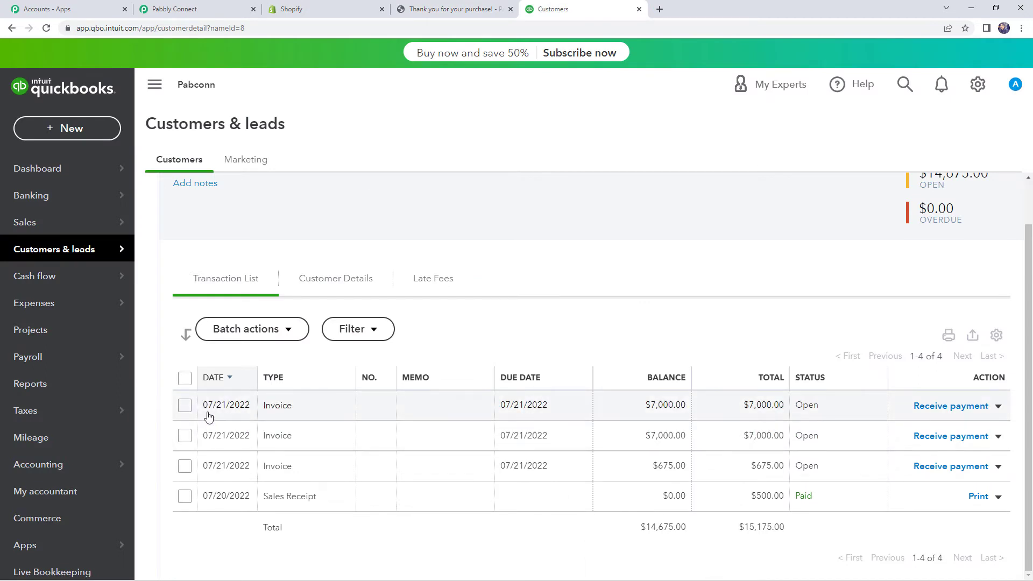
Step: Open the newest $7,000.00 invoice and review its customer and Ship to address
{"action": "left_click", "coordinate": [269, 410]}
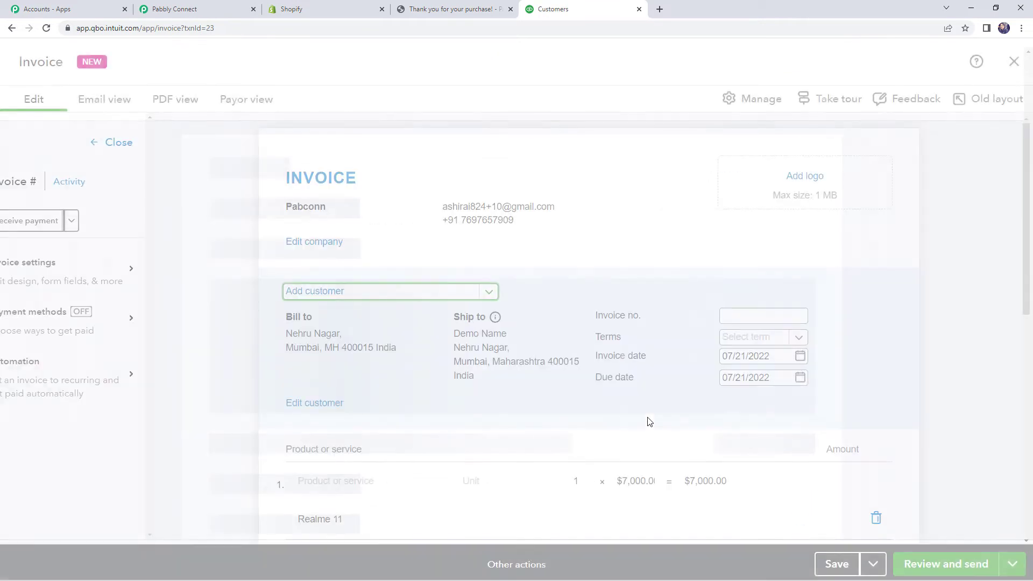
{"action": "scroll", "coordinate": [472, 355], "scroll_direction": "down", "scroll_amount": 1}
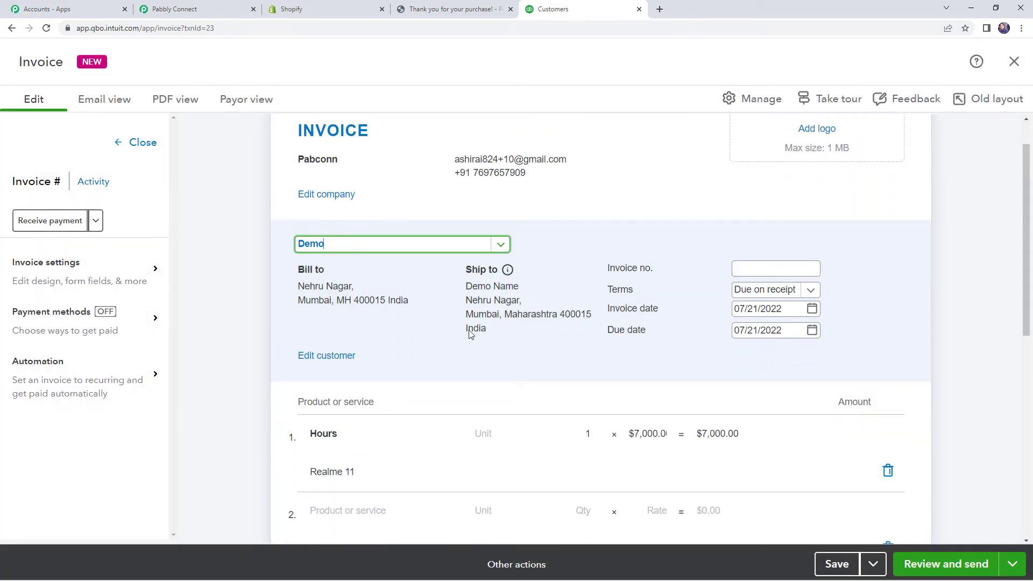
{"action": "left_click_drag", "start_coordinate": [465, 280], "coordinate": [528, 282]}
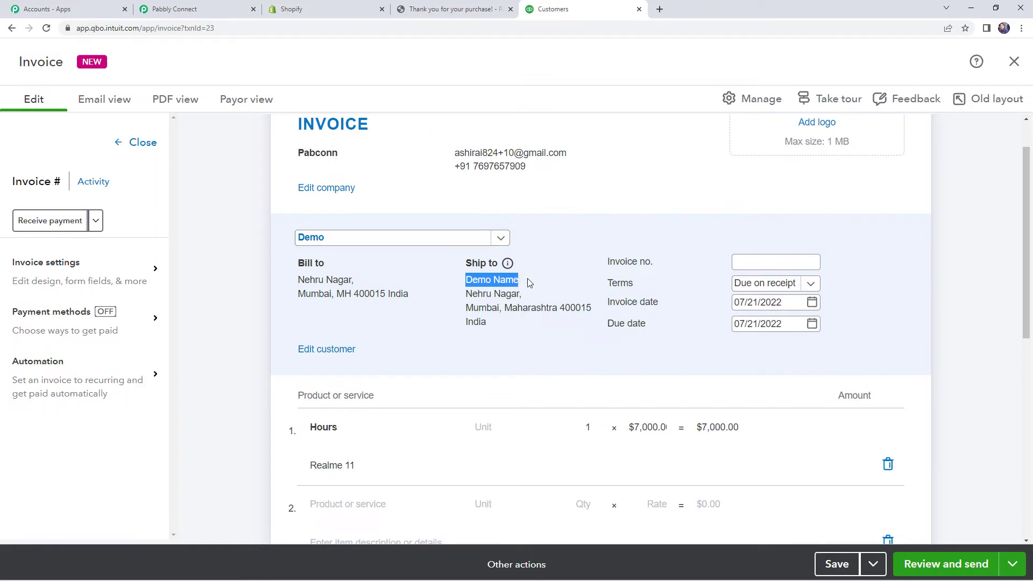
{"action": "left_click_drag", "start_coordinate": [456, 283], "coordinate": [528, 306]}
{"action": "scroll", "coordinate": [474, 254], "scroll_direction": "down", "scroll_amount": 1}
{"action": "scroll", "coordinate": [469, 241], "scroll_direction": "up", "scroll_amount": 1}
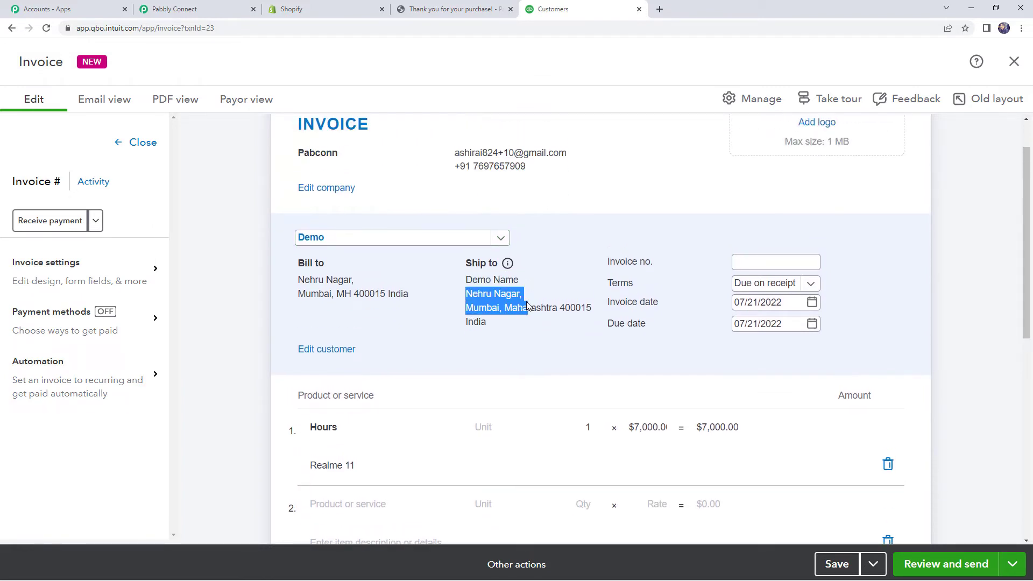
{"action": "left_click", "coordinate": [498, 317]}
{"action": "scroll", "coordinate": [506, 334], "scroll_direction": "down", "scroll_amount": 1}
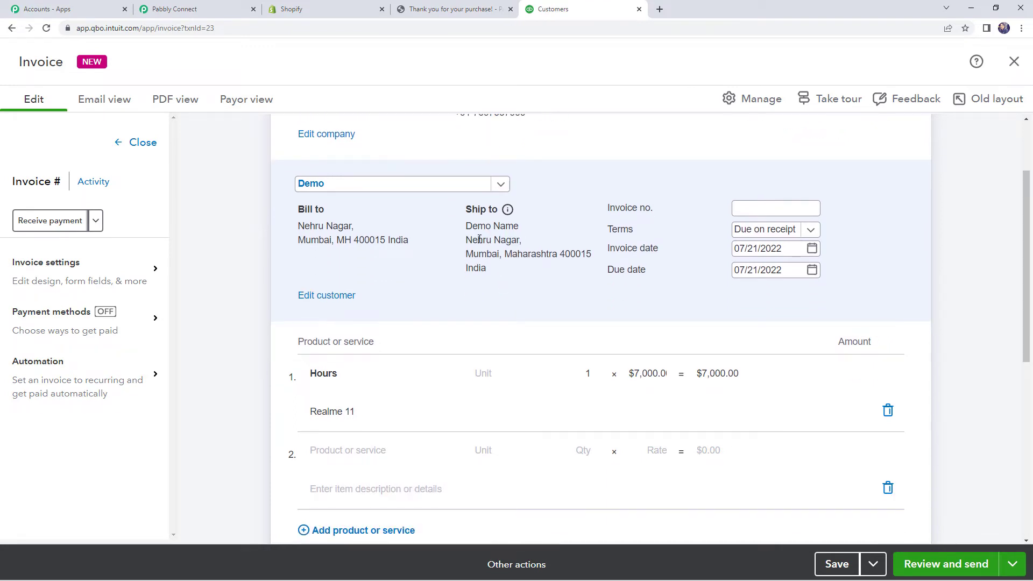
Step: Check the invoice's Realme 11 line description, then return to Pabbly Connect
{"action": "left_click", "coordinate": [334, 412]}
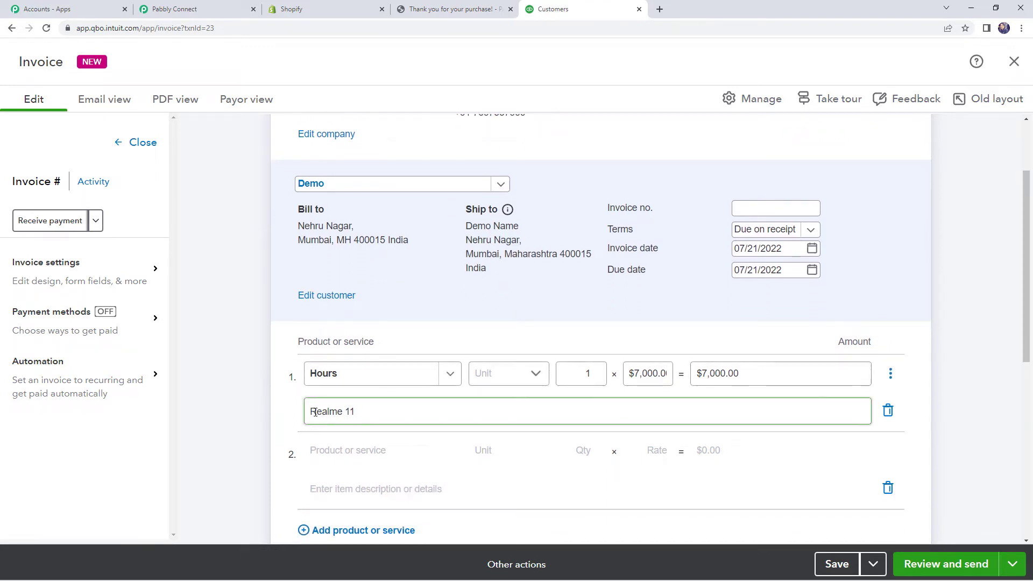
{"action": "left_click_drag", "start_coordinate": [310, 412], "coordinate": [362, 411]}
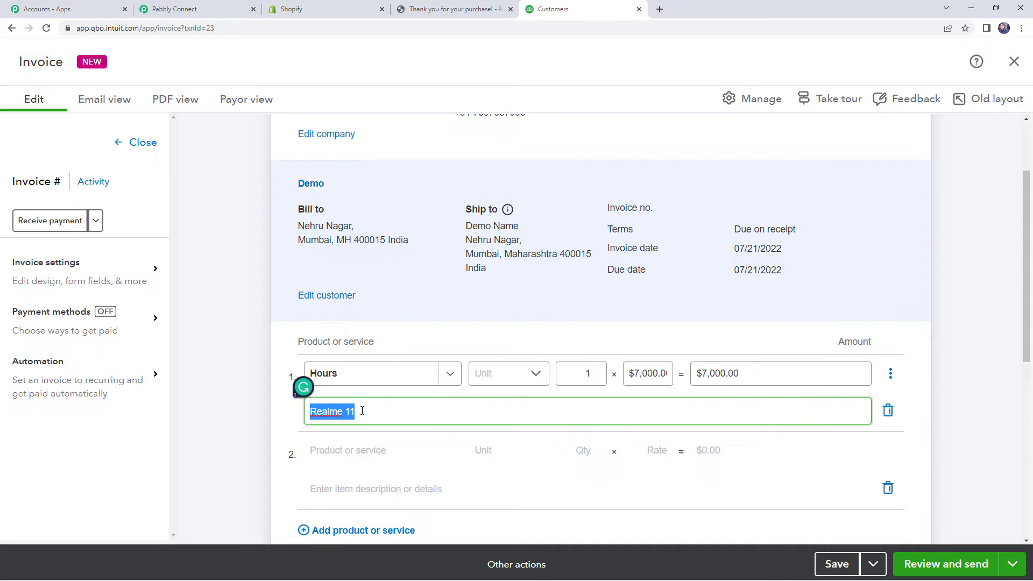
{"action": "left_click", "coordinate": [362, 411]}
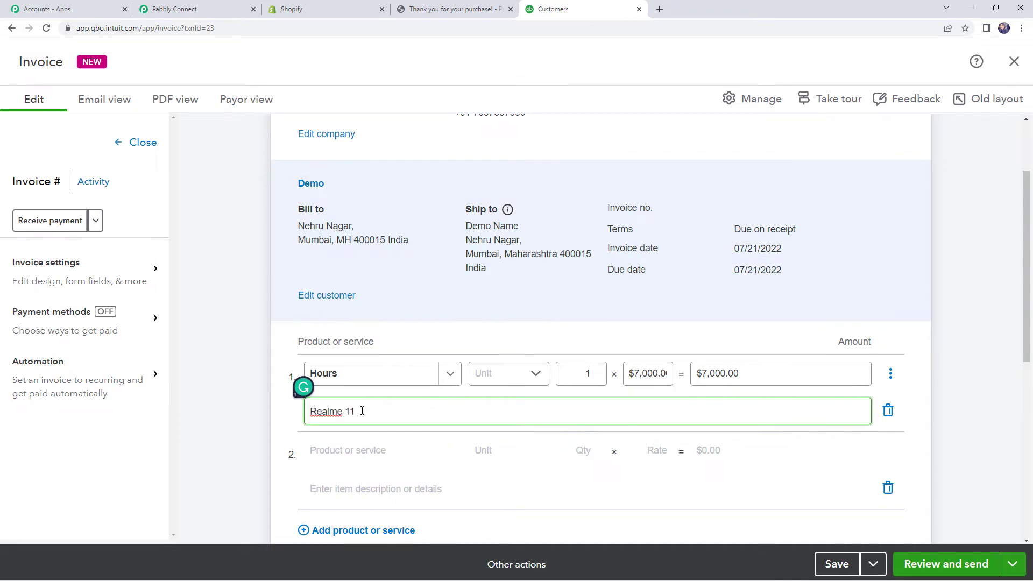
{"action": "left_click_drag", "start_coordinate": [362, 411], "coordinate": [303, 412]}
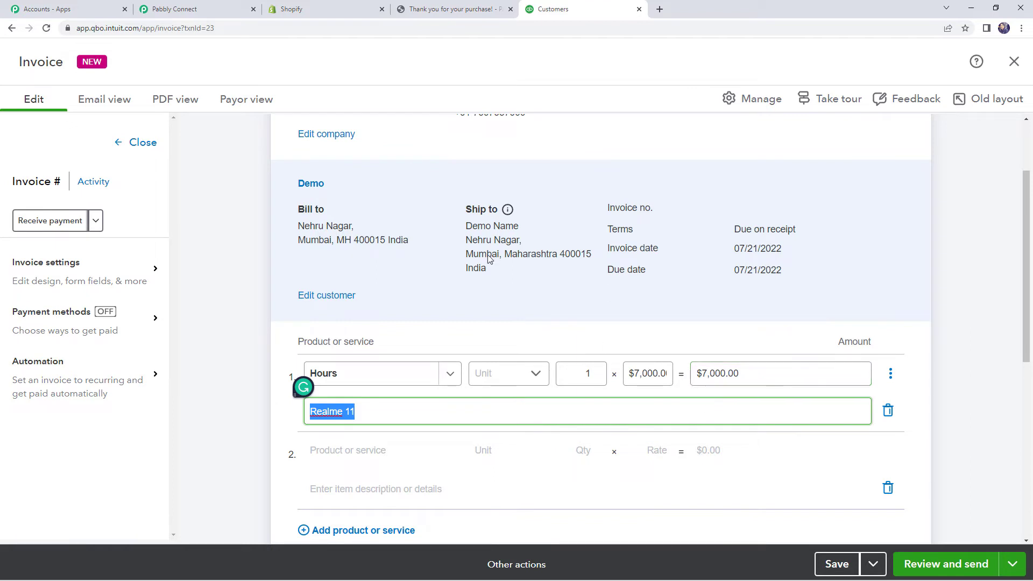
{"action": "left_click", "coordinate": [229, 4]}
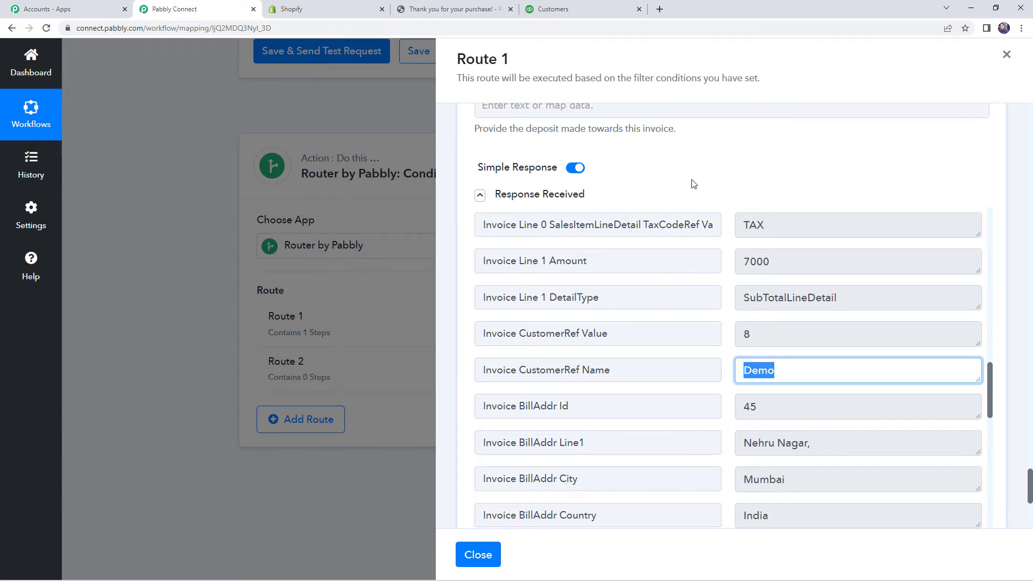
Step: Save and close Route 1's QuickBooks step, then open Route 2's filter and action steps
{"action": "scroll", "coordinate": [694, 184], "scroll_direction": "down", "scroll_amount": 5}
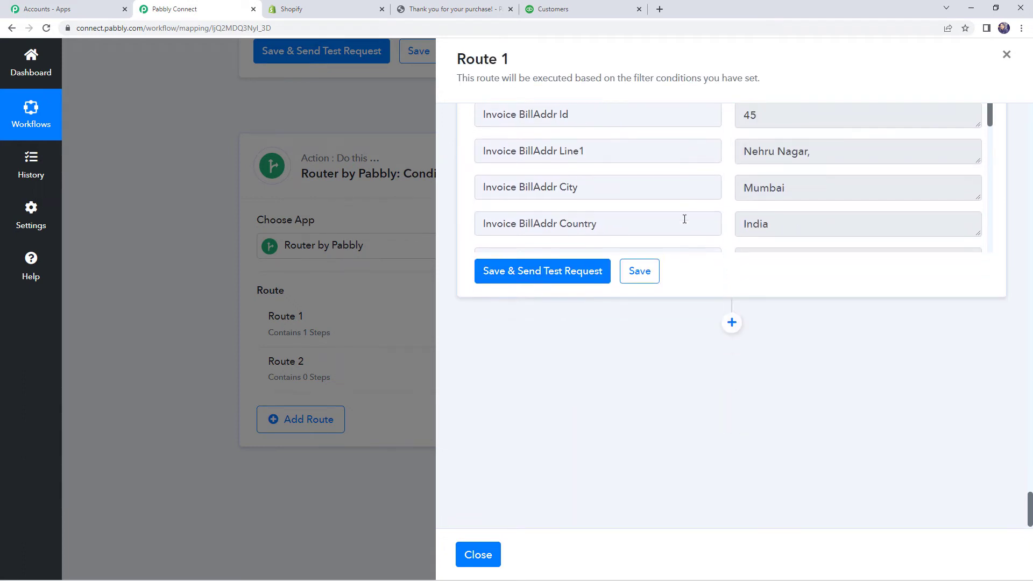
{"action": "left_click", "coordinate": [654, 273]}
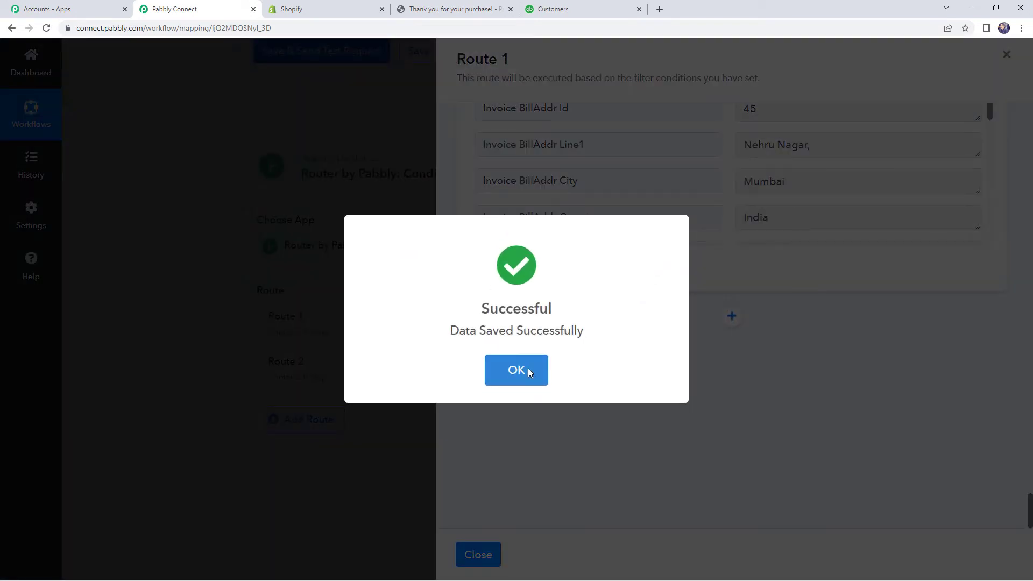
{"action": "left_click", "coordinate": [527, 369]}
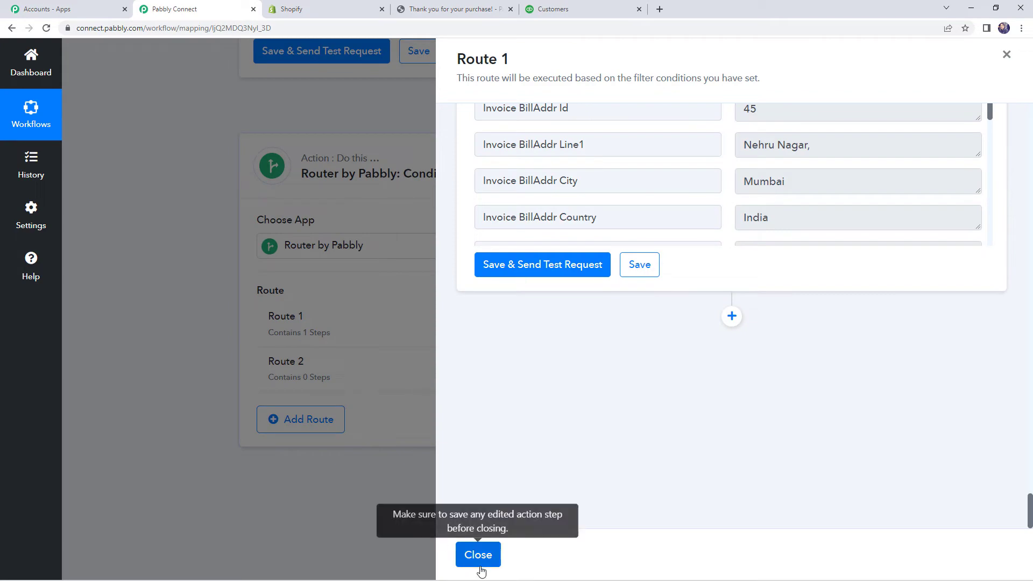
{"action": "left_click", "coordinate": [479, 562]}
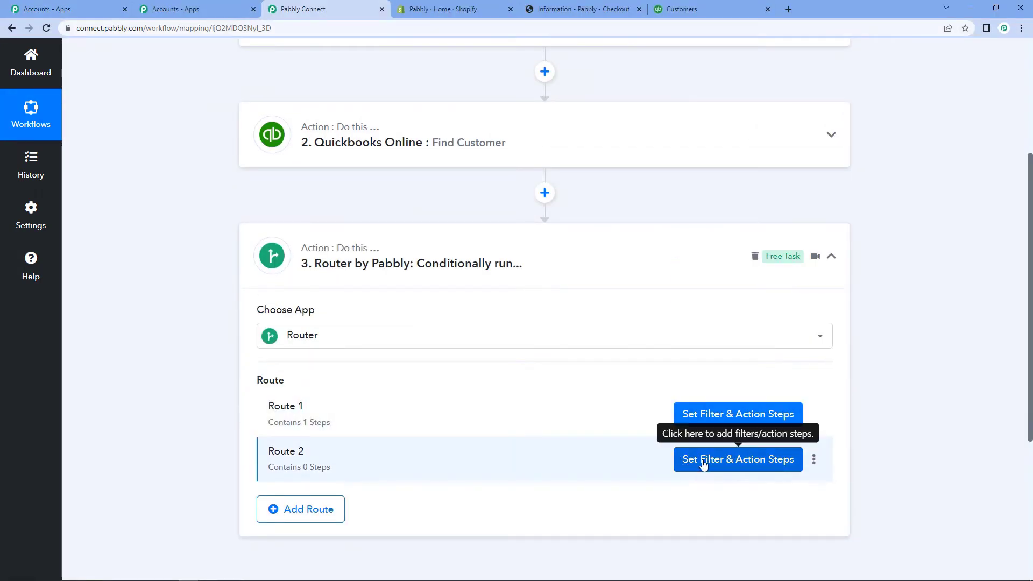
{"action": "left_click", "coordinate": [704, 464]}
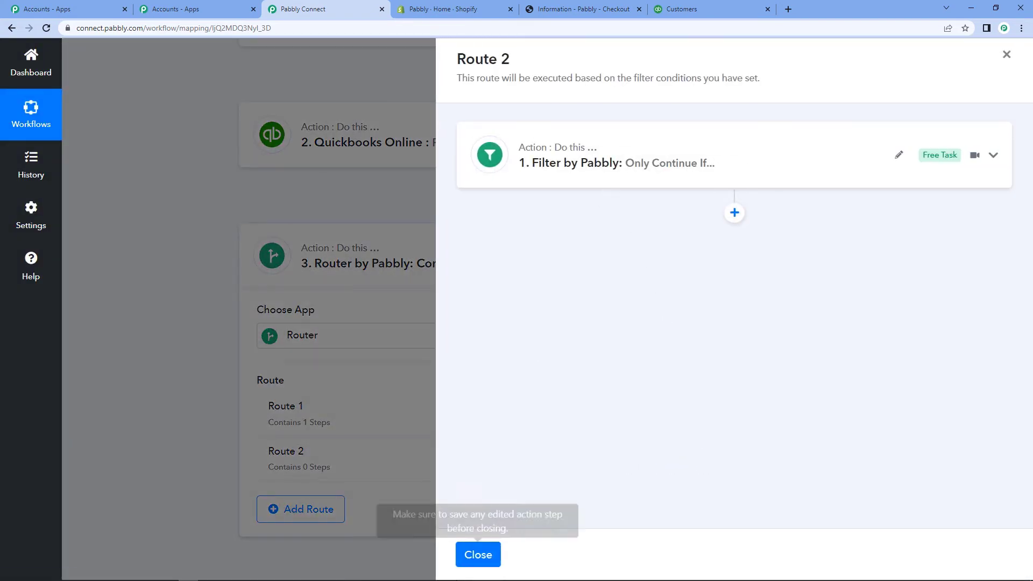
Step: Close Route 2 and re-capture the Shopify New Order trigger's webhook response
{"action": "left_click", "coordinate": [477, 555]}
{"action": "scroll", "coordinate": [154, 384], "scroll_direction": "up", "scroll_amount": 4}
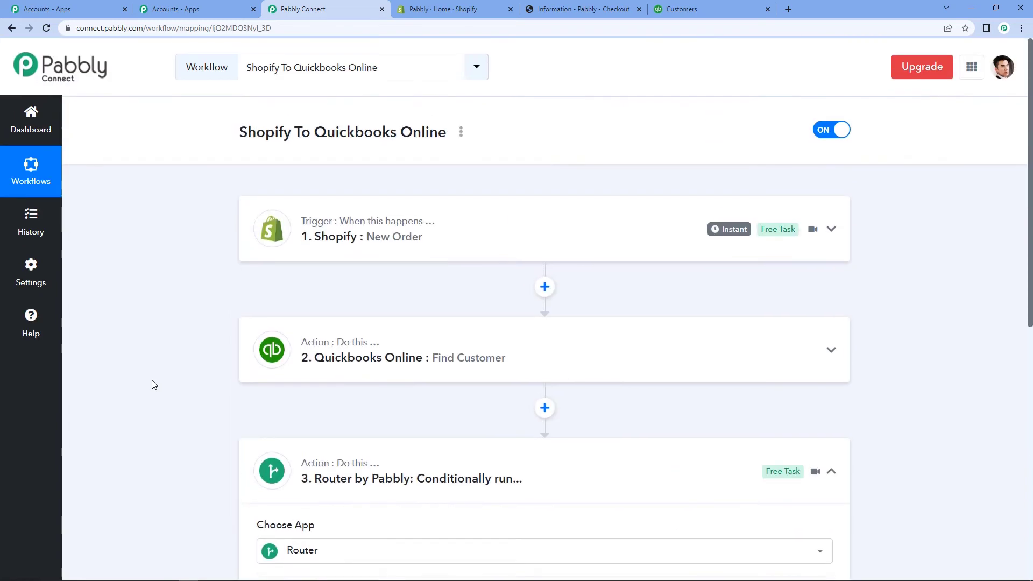
{"action": "left_click", "coordinate": [334, 235]}
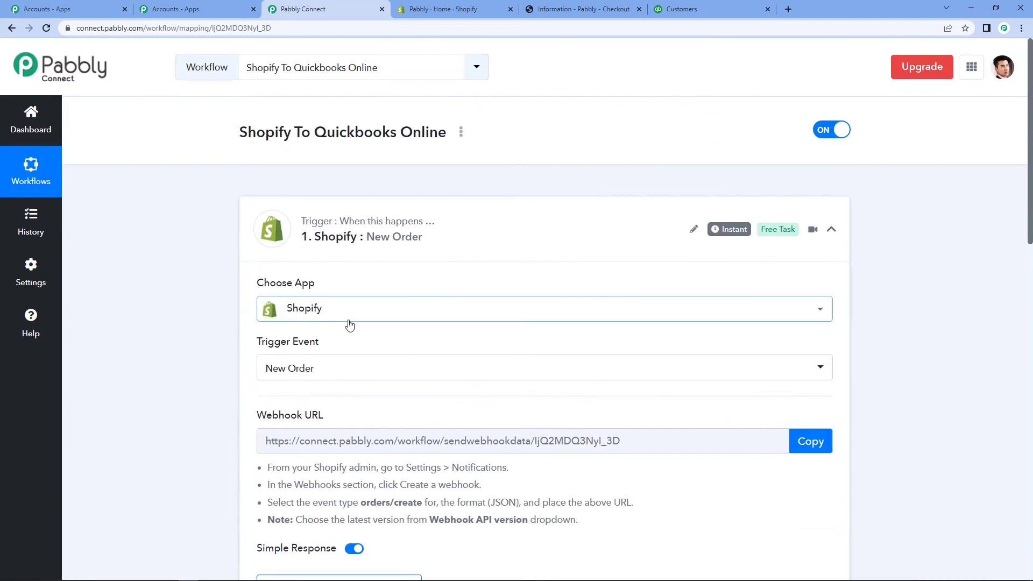
{"action": "scroll", "coordinate": [424, 338], "scroll_direction": "down", "scroll_amount": 4}
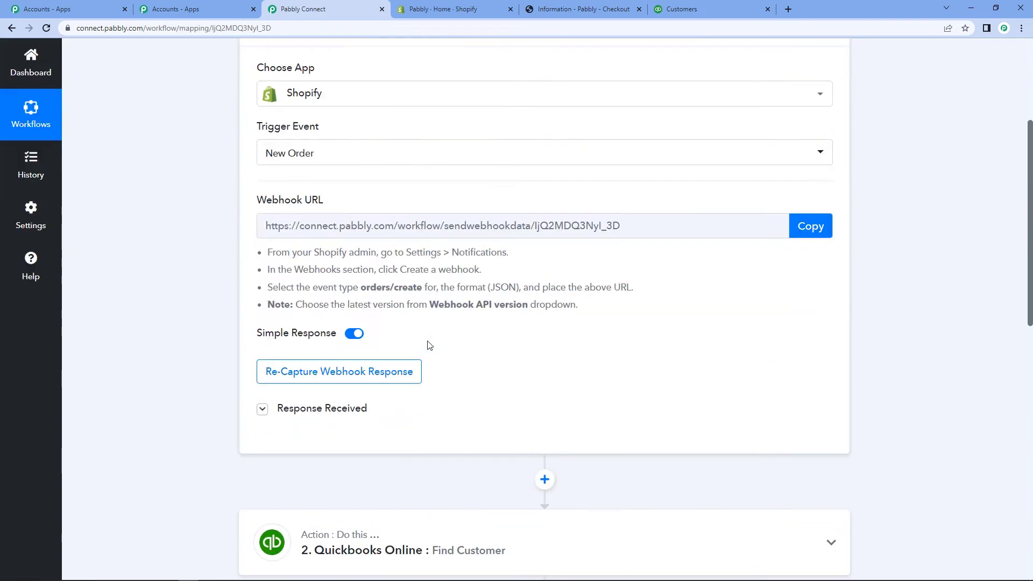
{"action": "left_click", "coordinate": [362, 376]}
{"action": "left_click", "coordinate": [477, 389]}
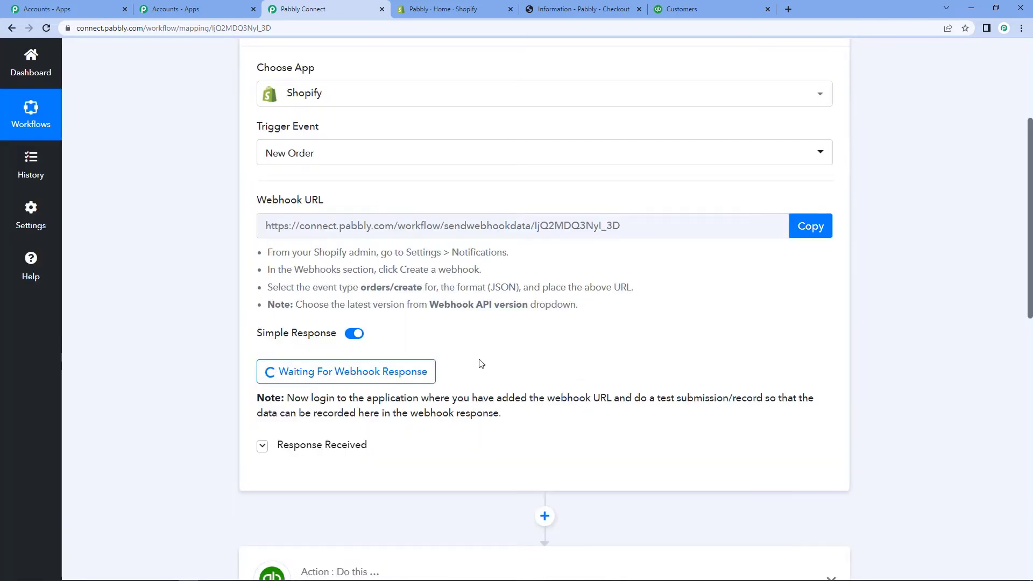
{"action": "scroll", "coordinate": [480, 362], "scroll_direction": "up", "scroll_amount": 4}
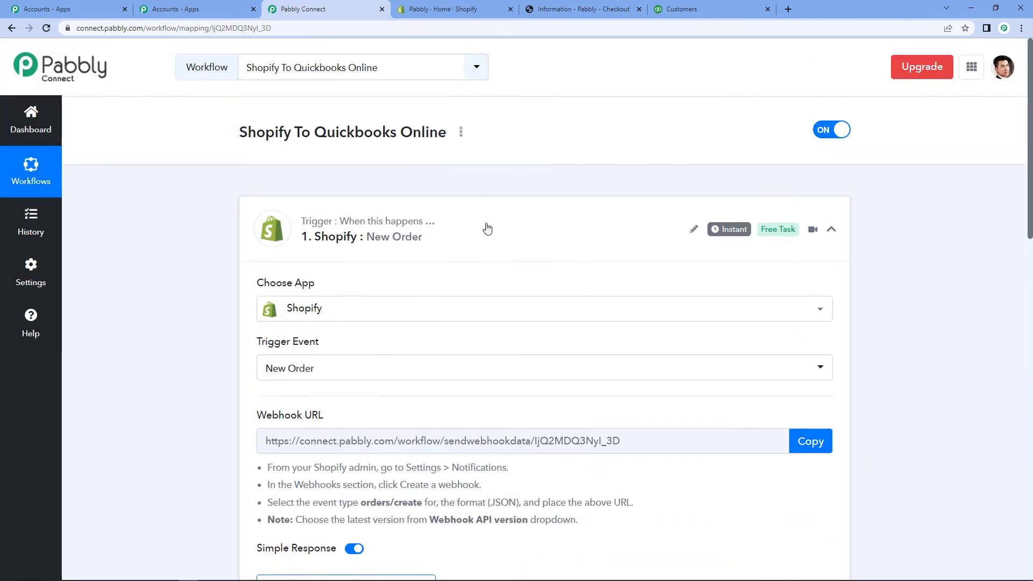
{"action": "left_click", "coordinate": [487, 10]}
Step: Continue the ₹100.00 Java checkout to payment and pay for the test order
{"action": "left_click", "coordinate": [557, 5]}
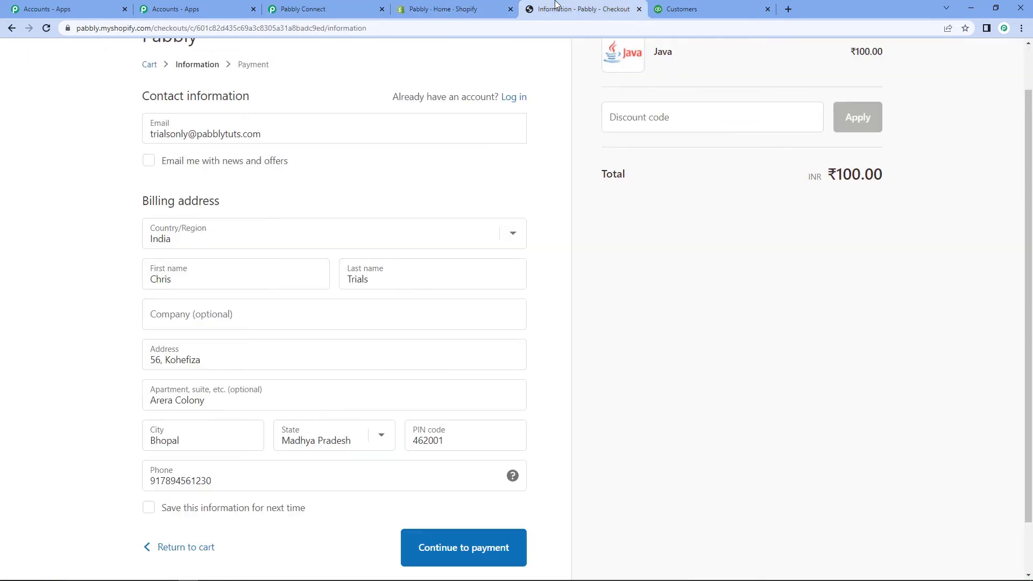
{"action": "scroll", "coordinate": [413, 159], "scroll_direction": "up", "scroll_amount": 1}
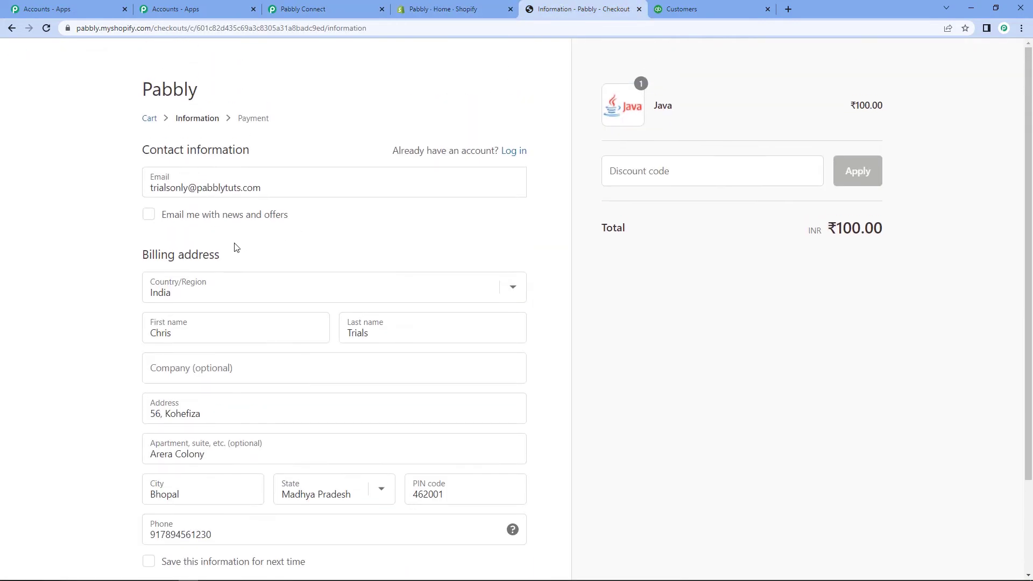
{"action": "scroll", "coordinate": [237, 248], "scroll_direction": "down", "scroll_amount": 3}
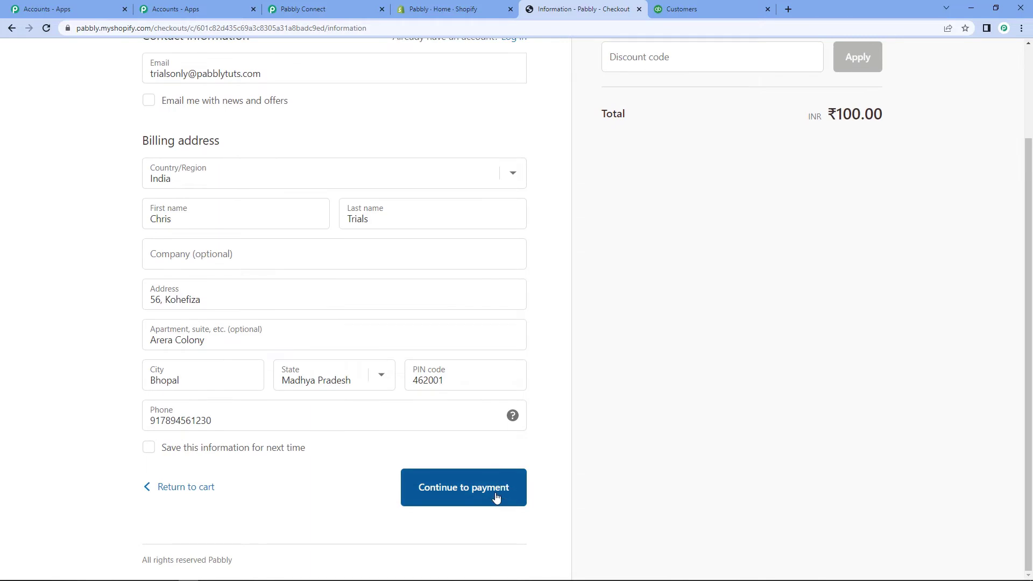
{"action": "left_click", "coordinate": [496, 498]}
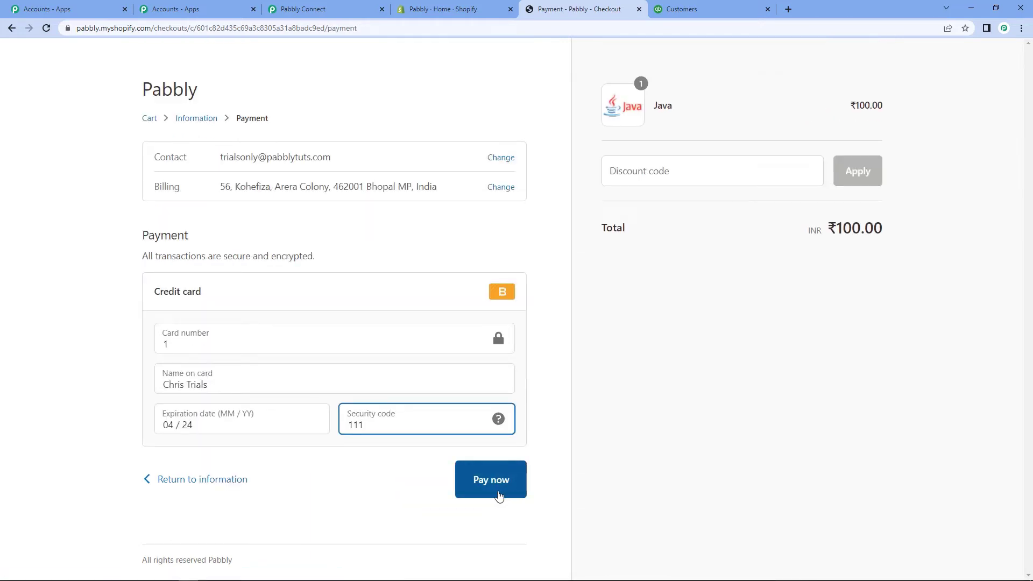
{"action": "left_click", "coordinate": [497, 496]}
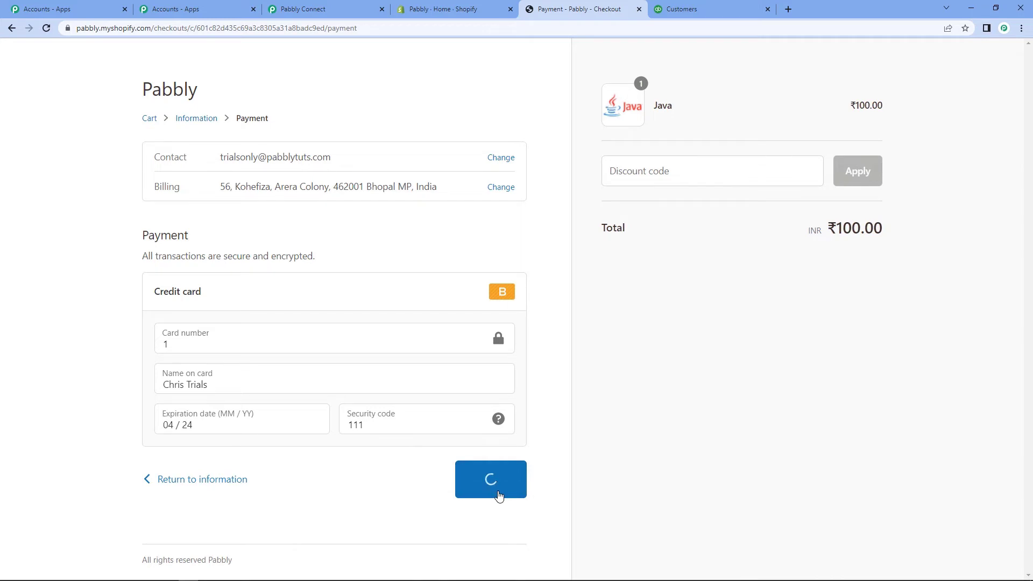
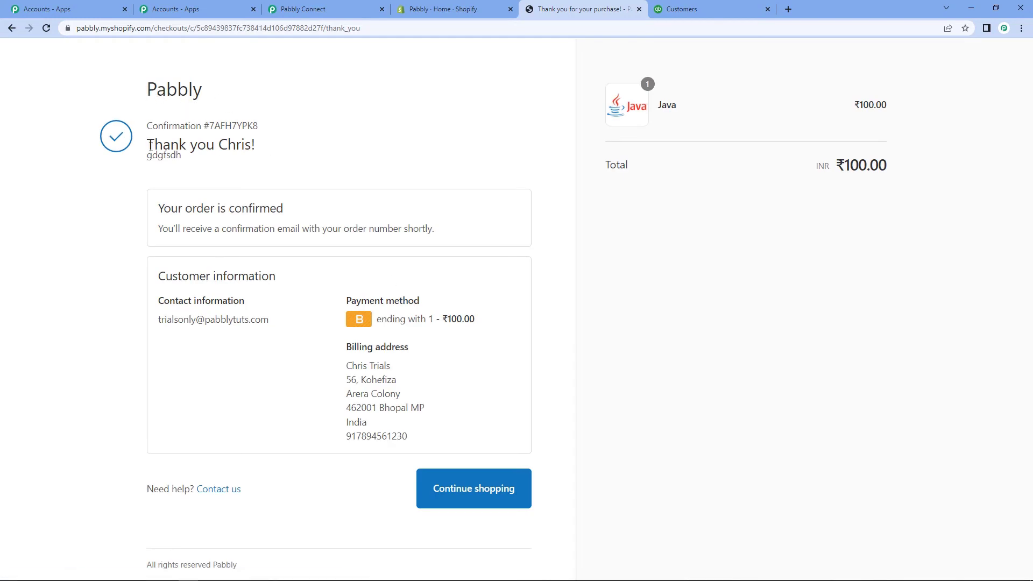
Step: Leave the ₹100.00 Java order confirmation and return to the Pabbly Connect workflow
{"action": "left_click_drag", "start_coordinate": [156, 197], "coordinate": [325, 226]}
{"action": "left_click", "coordinate": [314, 152]}
{"action": "left_click", "coordinate": [305, 5]}
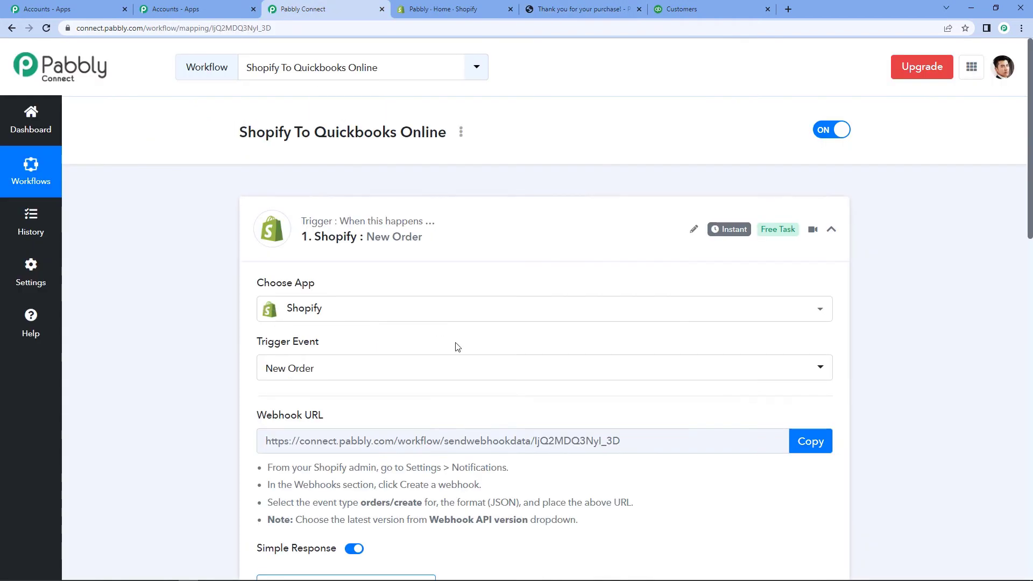
Step: Review the captured order response, checking the billing first name and billing city values
{"action": "scroll", "coordinate": [455, 348], "scroll_direction": "down", "scroll_amount": 2}
{"action": "scroll", "coordinate": [457, 347], "scroll_direction": "down", "scroll_amount": 3}
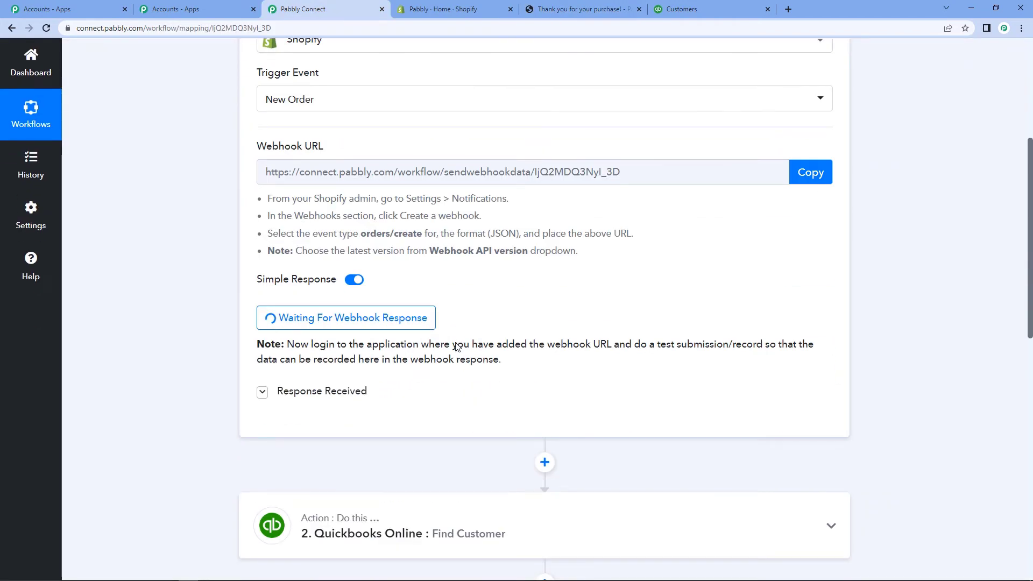
{"action": "scroll", "coordinate": [455, 347], "scroll_direction": "down", "scroll_amount": 4}
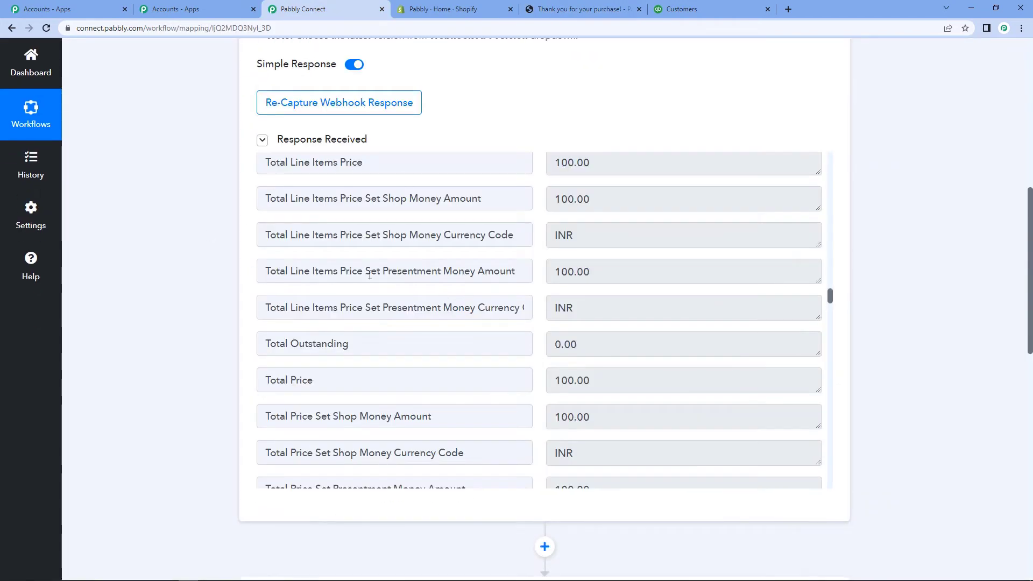
{"action": "scroll", "coordinate": [632, 307], "scroll_direction": "down", "scroll_amount": 9}
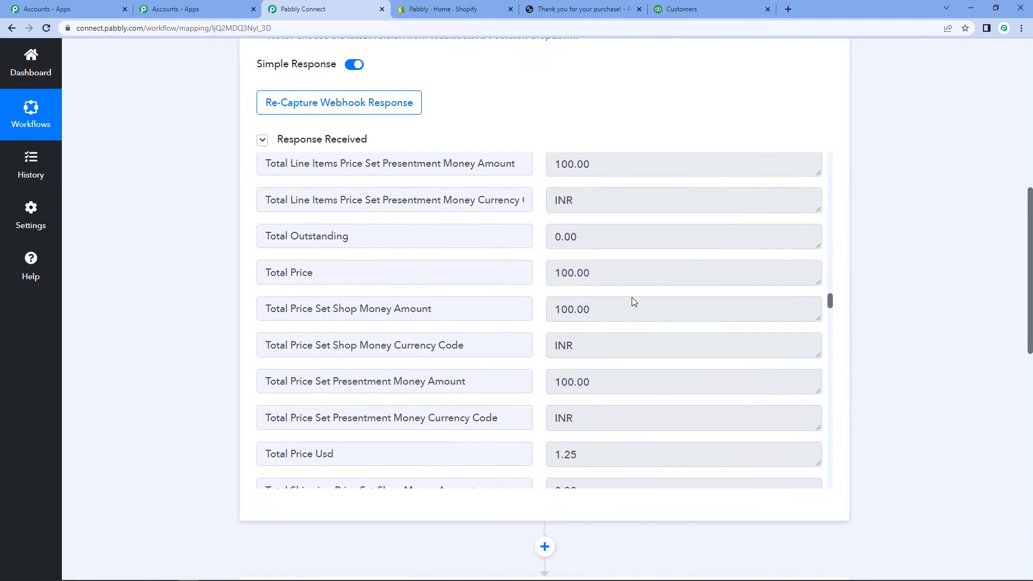
{"action": "scroll", "coordinate": [631, 319], "scroll_direction": "down", "scroll_amount": 4}
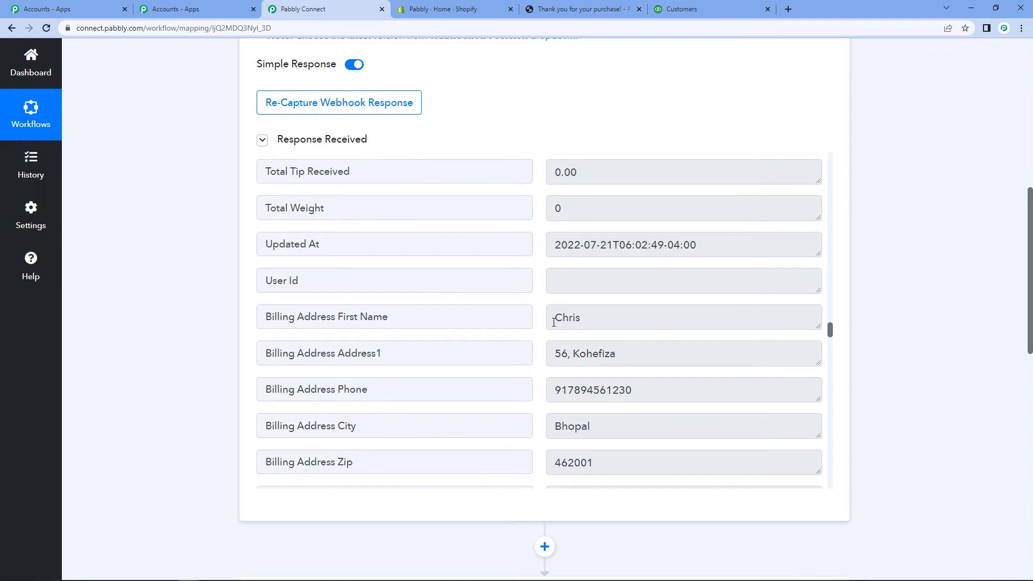
{"action": "double_click", "coordinate": [560, 316]}
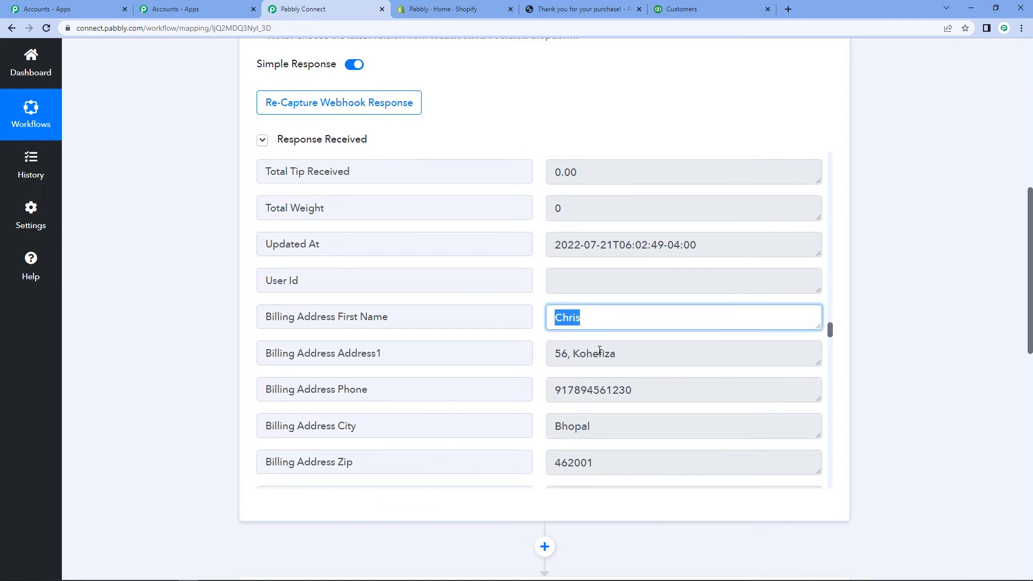
{"action": "left_click_drag", "start_coordinate": [556, 359], "coordinate": [660, 358]}
{"action": "scroll", "coordinate": [659, 358], "scroll_direction": "down", "scroll_amount": 3}
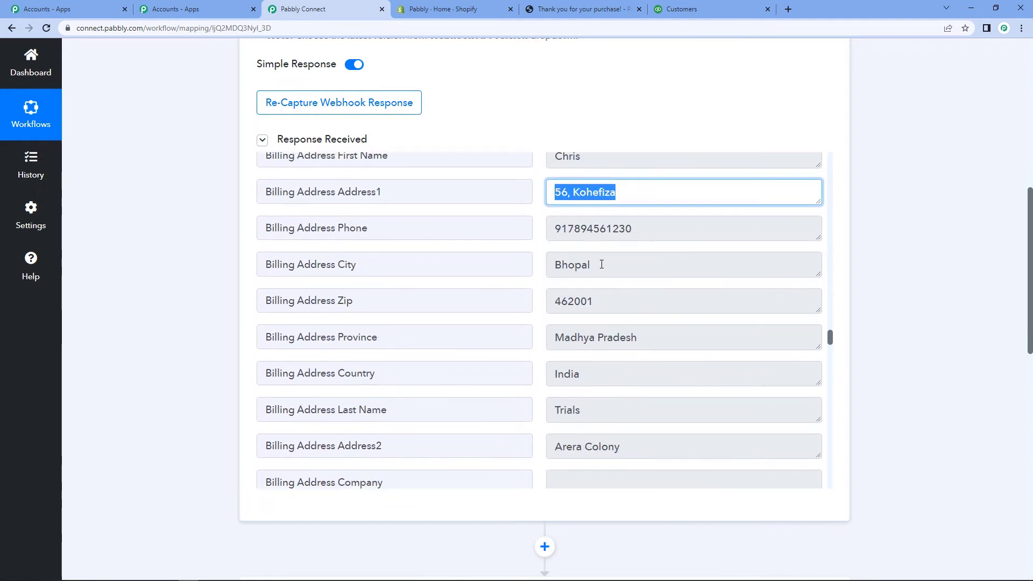
{"action": "double_click", "coordinate": [559, 262]}
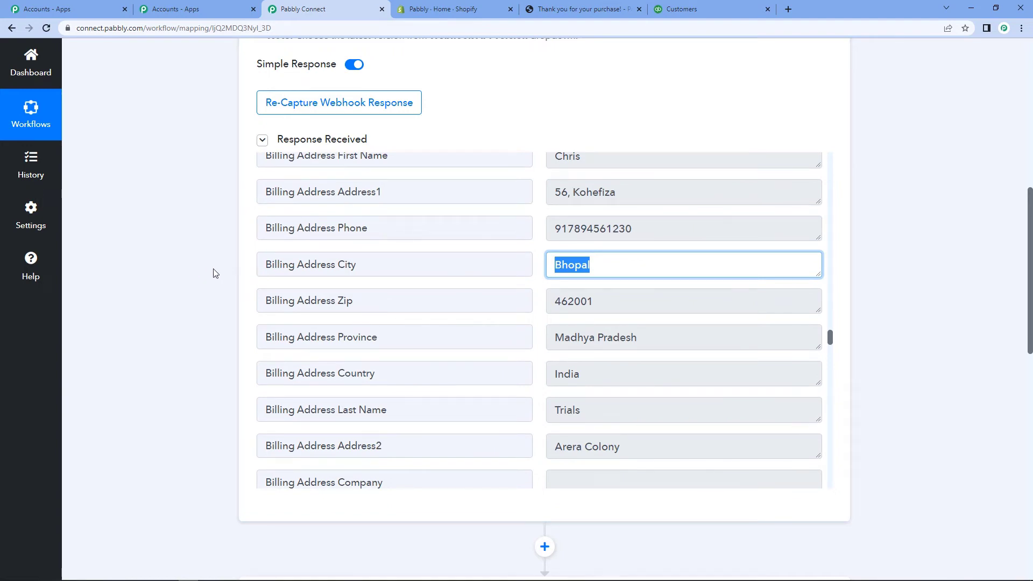
Step: Scroll down to the Router showing Route 1 and Route 2
{"action": "scroll", "coordinate": [238, 281], "scroll_direction": "up", "scroll_amount": 3}
{"action": "scroll", "coordinate": [522, 328], "scroll_direction": "down", "scroll_amount": 10}
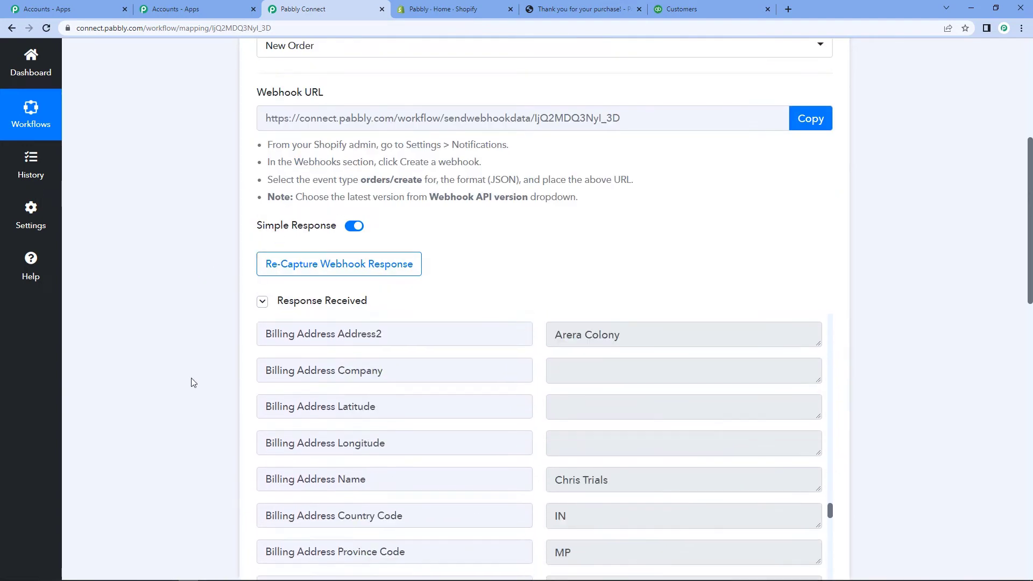
{"action": "scroll", "coordinate": [176, 374], "scroll_direction": "down", "scroll_amount": 9}
{"action": "scroll", "coordinate": [178, 378], "scroll_direction": "down", "scroll_amount": 8}
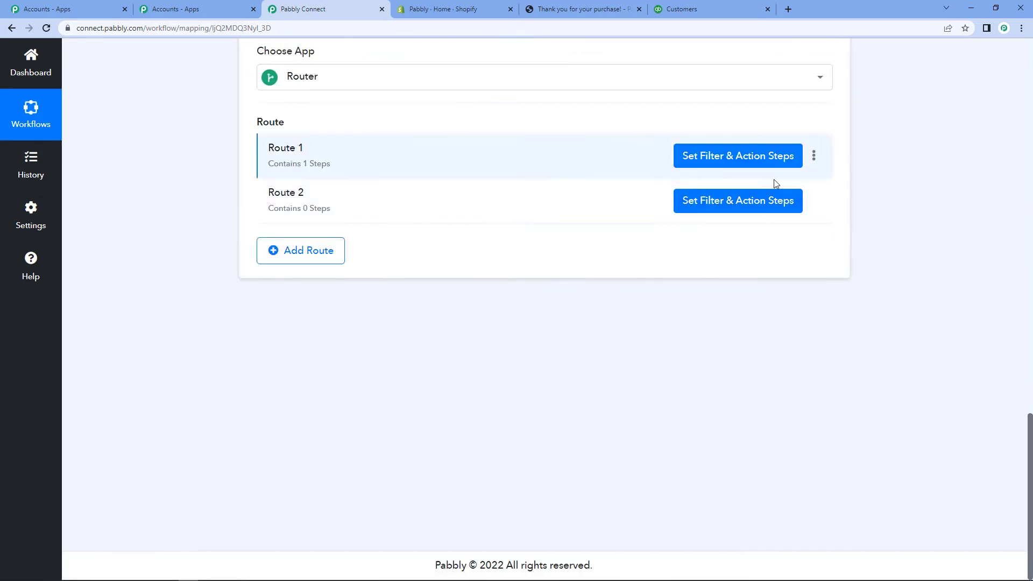
Step: Add a Quickbooks Online 'Create a Customer' action after Route 2's Filter by Pabbly step
{"action": "left_click", "coordinate": [729, 206]}
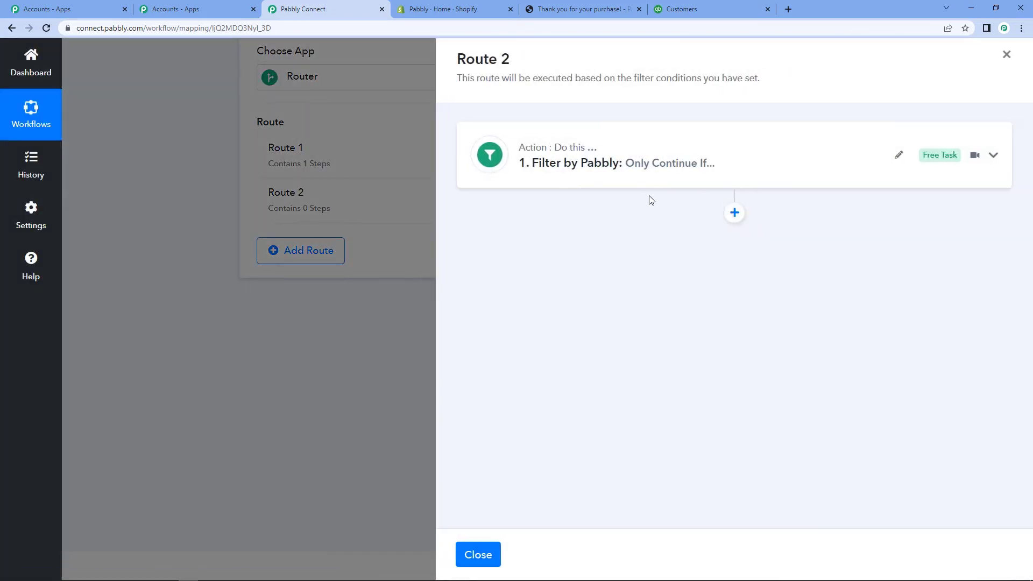
{"action": "left_click", "coordinate": [736, 215]}
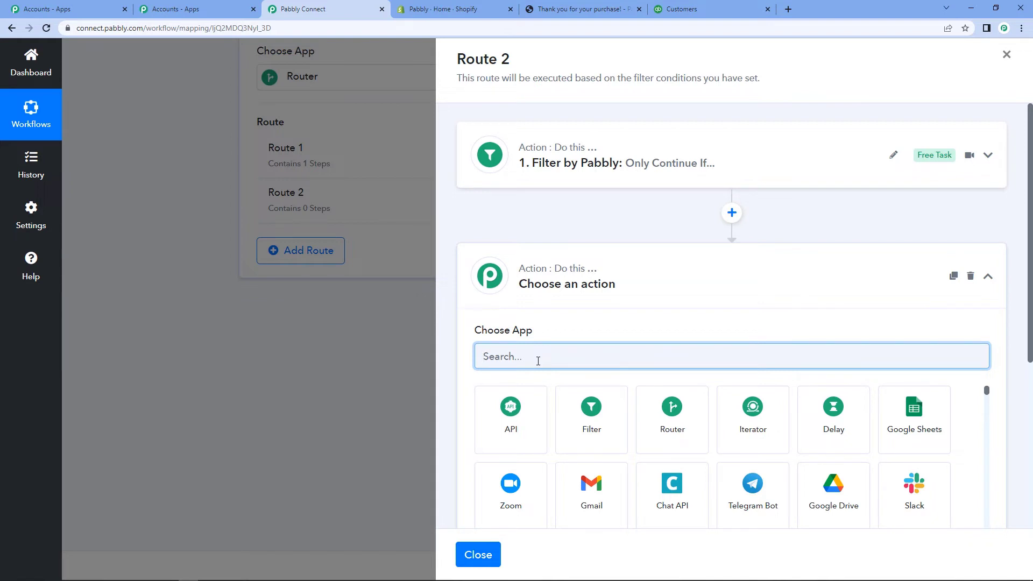
{"action": "type", "text": "quick"}
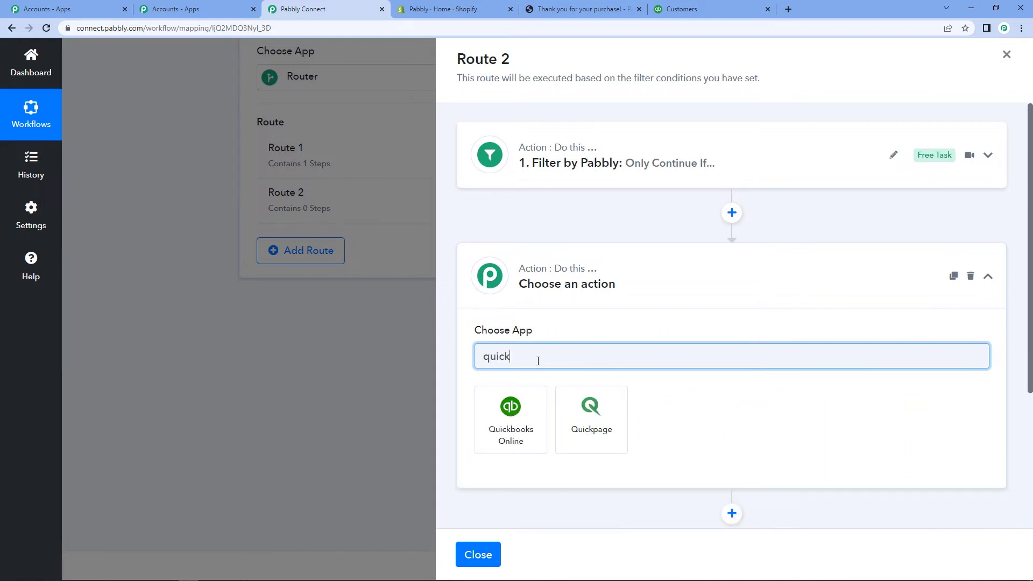
{"action": "left_click", "coordinate": [530, 419]}
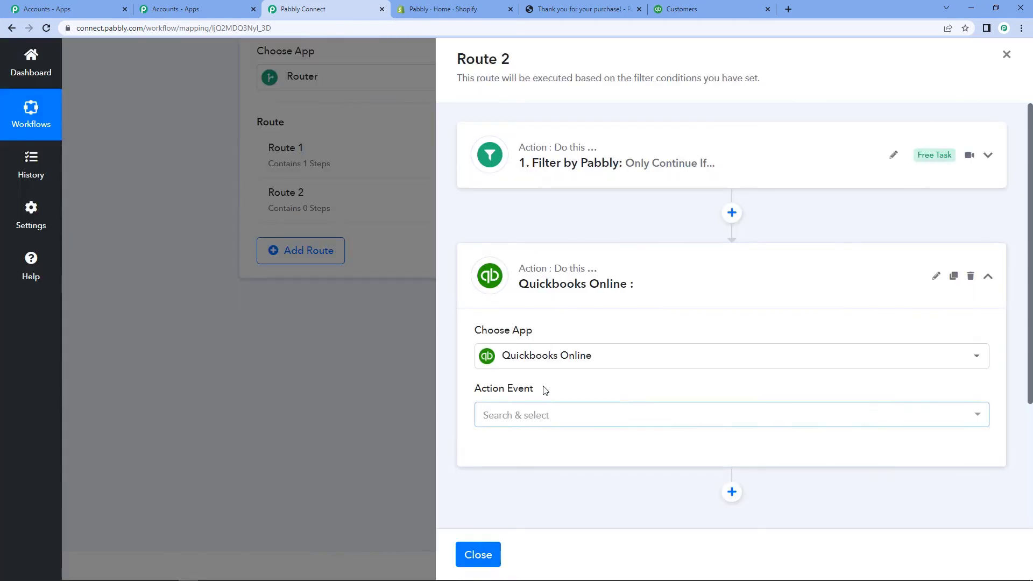
{"action": "scroll", "coordinate": [544, 389], "scroll_direction": "down", "scroll_amount": 1}
{"action": "left_click", "coordinate": [533, 363]}
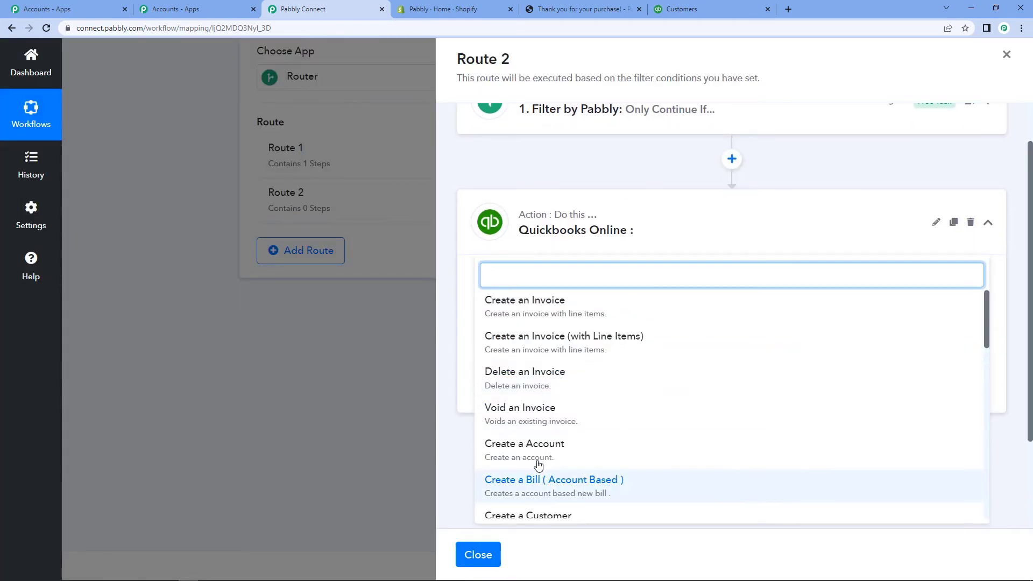
{"action": "scroll", "coordinate": [538, 464], "scroll_direction": "down", "scroll_amount": 3}
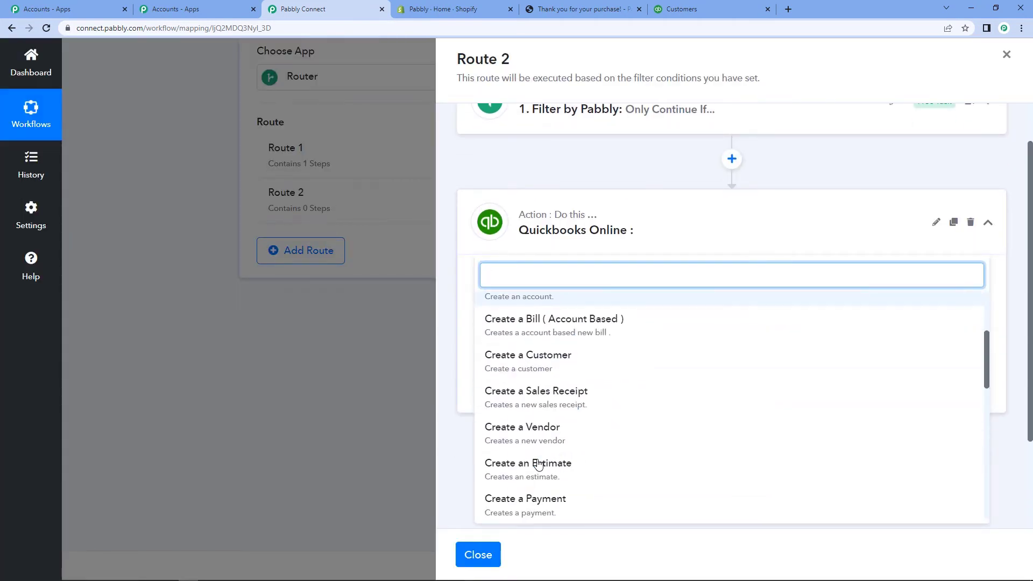
{"action": "left_click", "coordinate": [557, 355]}
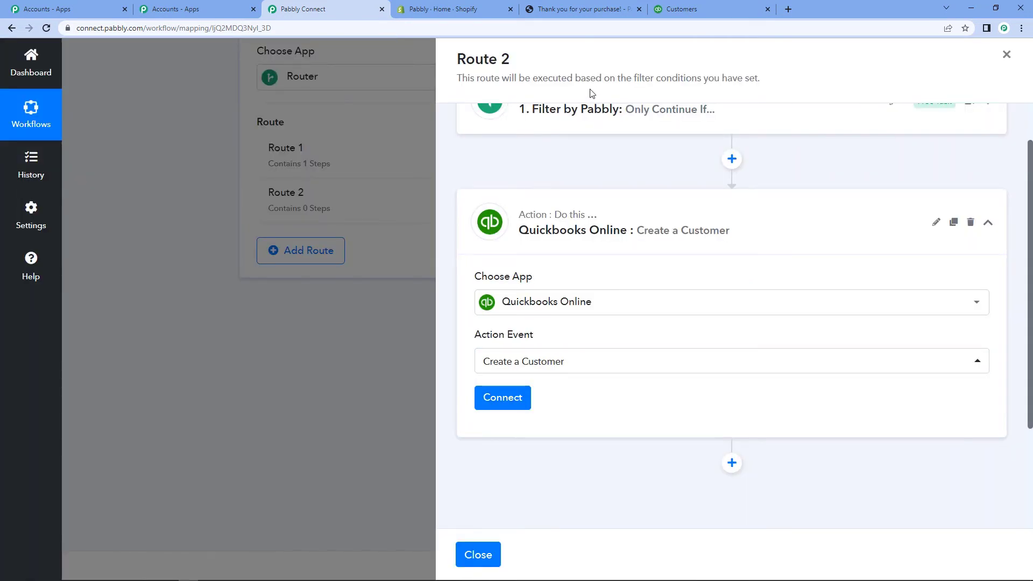
{"action": "left_click", "coordinate": [678, 9]}
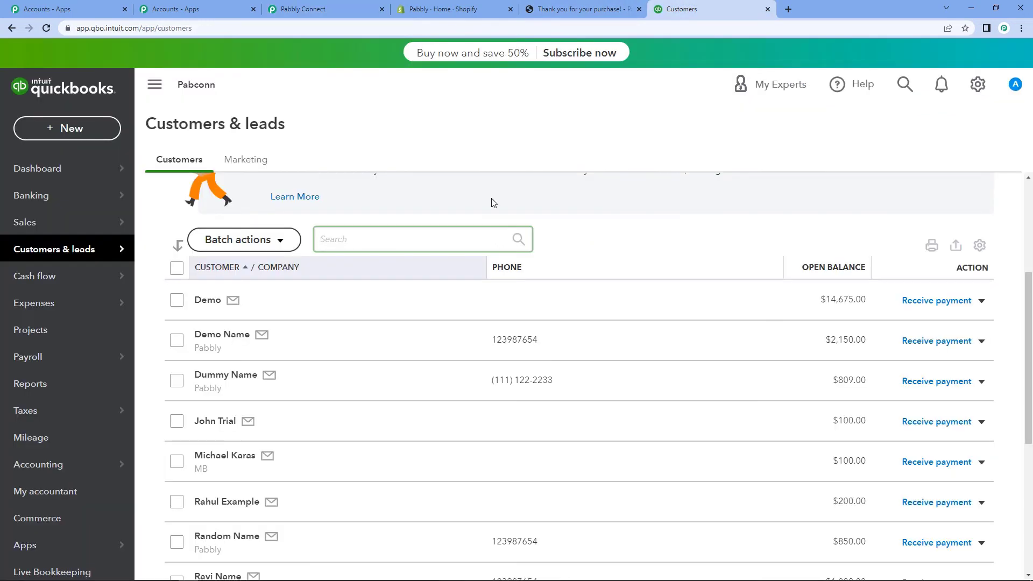
{"action": "scroll", "coordinate": [213, 398], "scroll_direction": "down", "scroll_amount": 2}
{"action": "scroll", "coordinate": [214, 398], "scroll_direction": "down", "scroll_amount": 3}
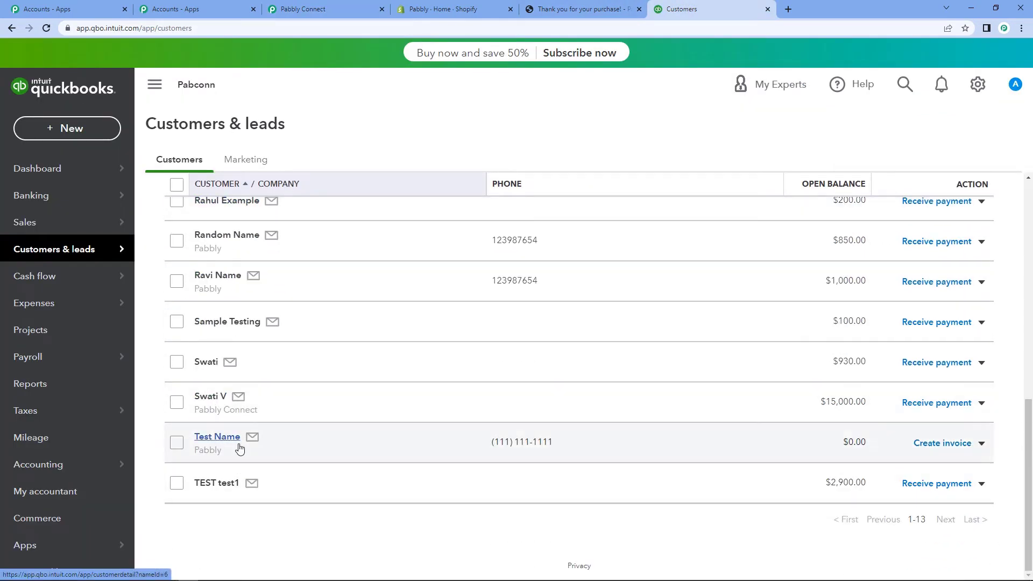
{"action": "scroll", "coordinate": [240, 450], "scroll_direction": "up", "scroll_amount": 6}
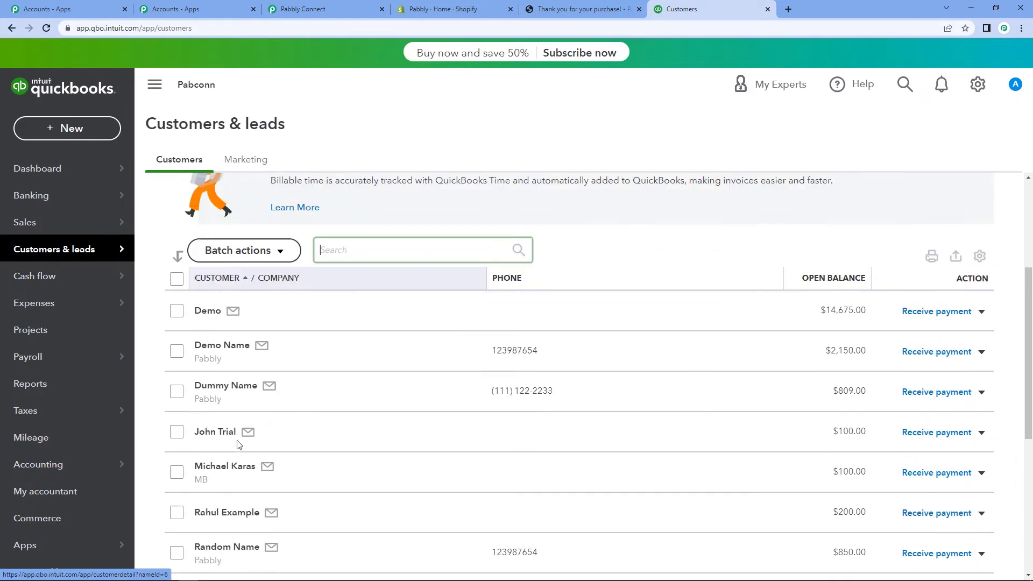
{"action": "scroll", "coordinate": [237, 399], "scroll_direction": "down", "scroll_amount": 6}
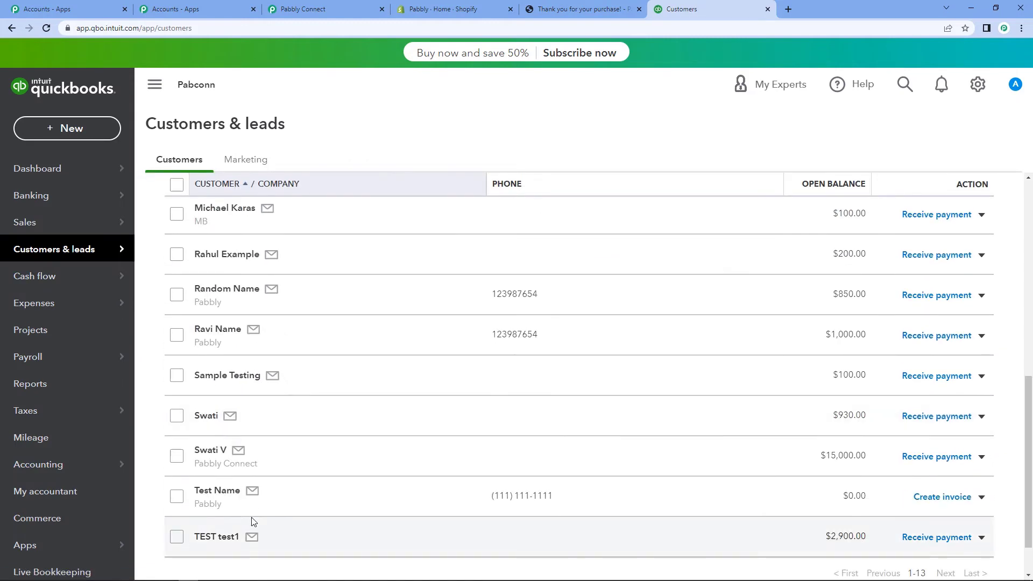
{"action": "scroll", "coordinate": [270, 481], "scroll_direction": "up", "scroll_amount": 2}
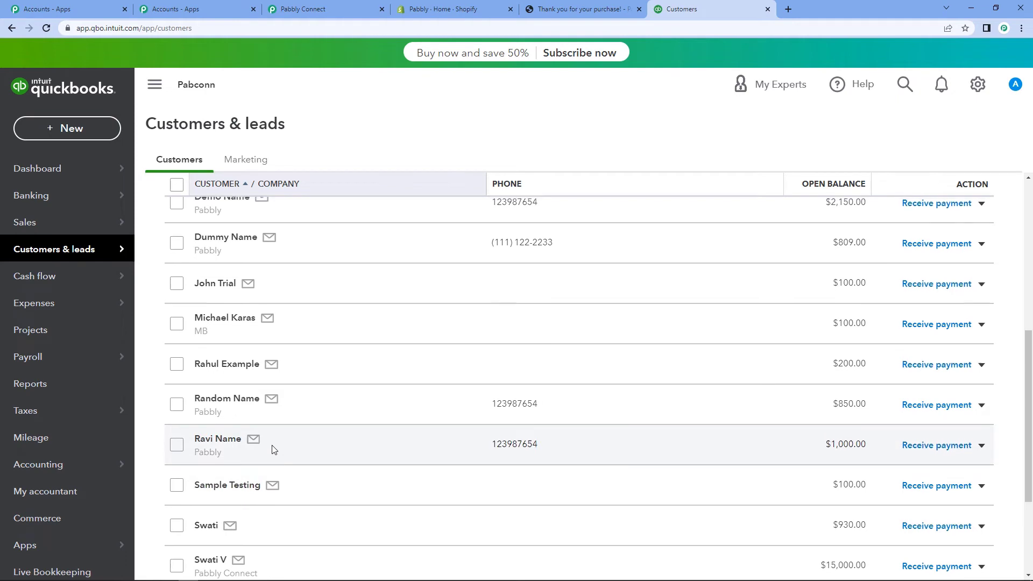
{"action": "scroll", "coordinate": [272, 450], "scroll_direction": "up", "scroll_amount": 2}
{"action": "scroll", "coordinate": [273, 450], "scroll_direction": "down", "scroll_amount": 4}
{"action": "scroll", "coordinate": [273, 450], "scroll_direction": "up", "scroll_amount": 3}
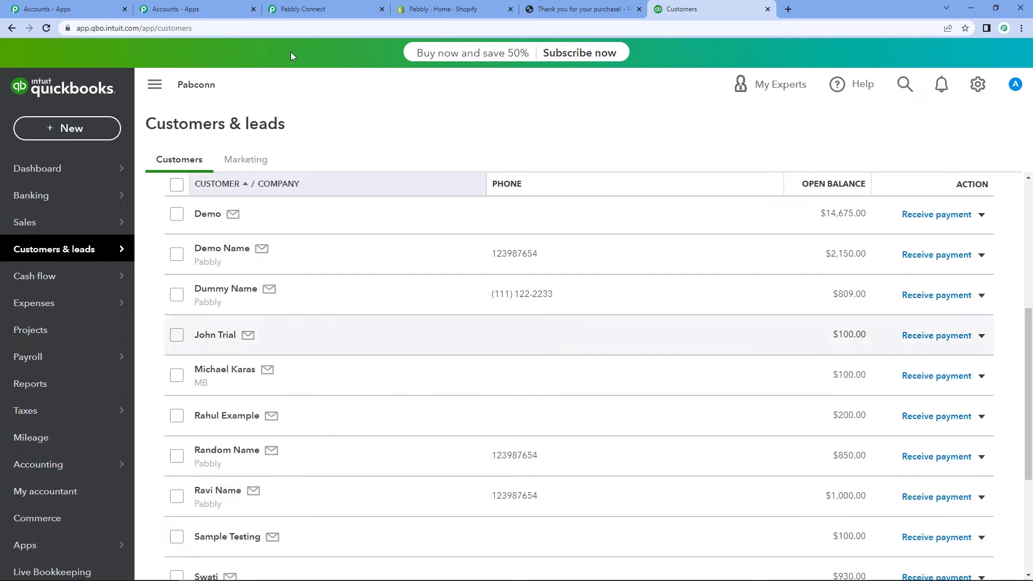
{"action": "left_click", "coordinate": [300, 7]}
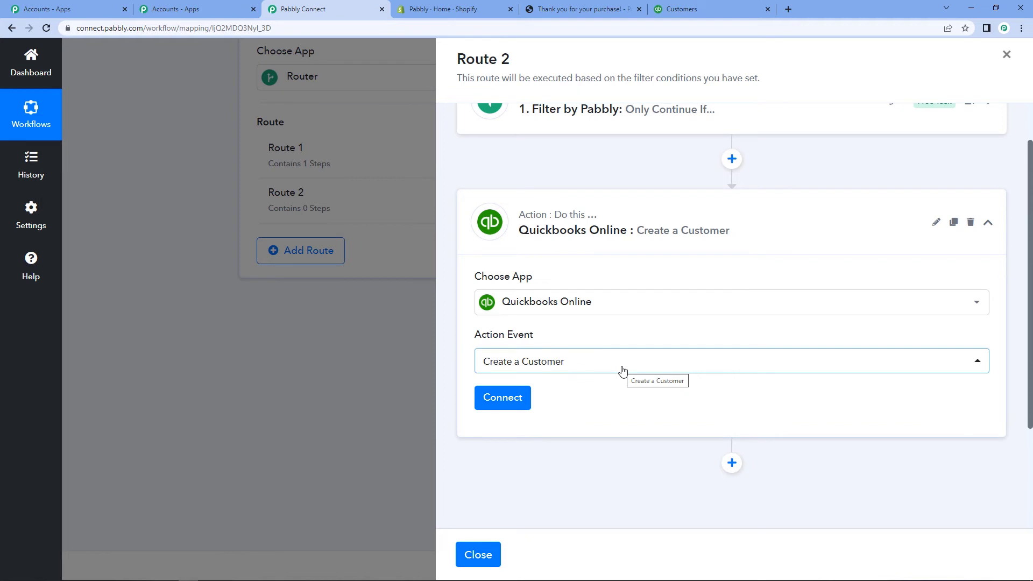
Step: Connect the customer step using the existing Quickbooks Online connection
{"action": "scroll", "coordinate": [621, 369], "scroll_direction": "down", "scroll_amount": 2}
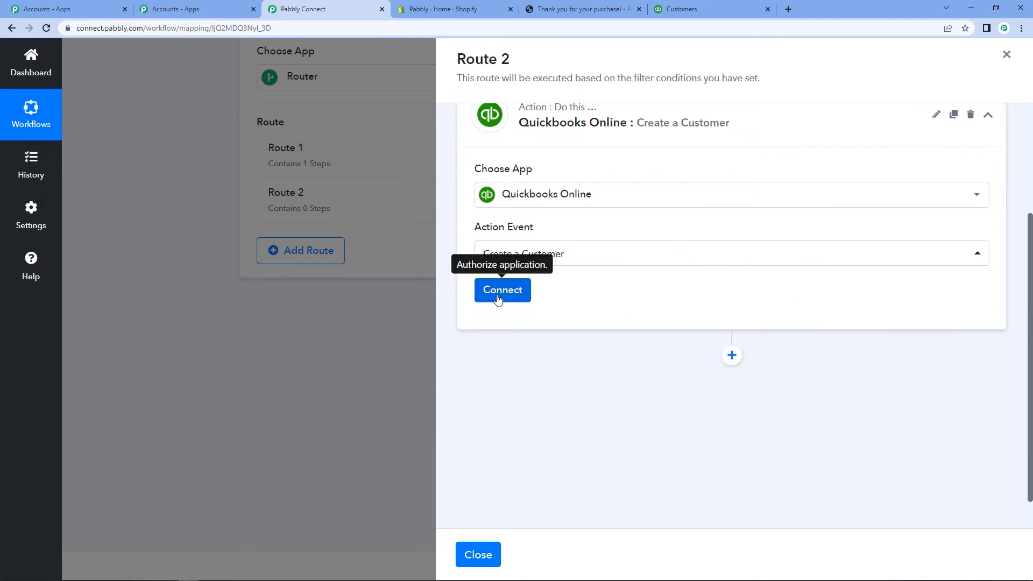
{"action": "left_click", "coordinate": [498, 297]}
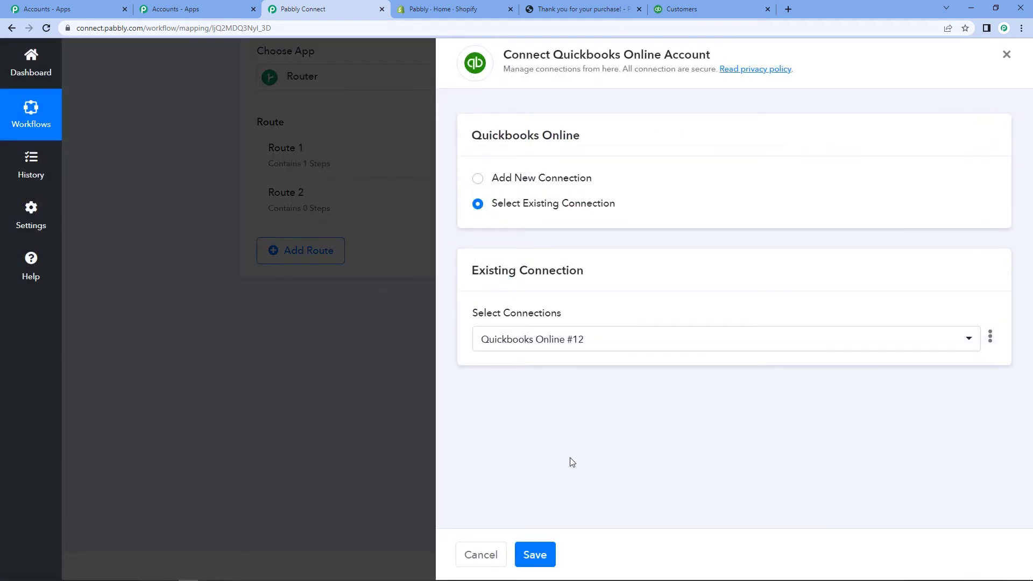
{"action": "left_click", "coordinate": [534, 556]}
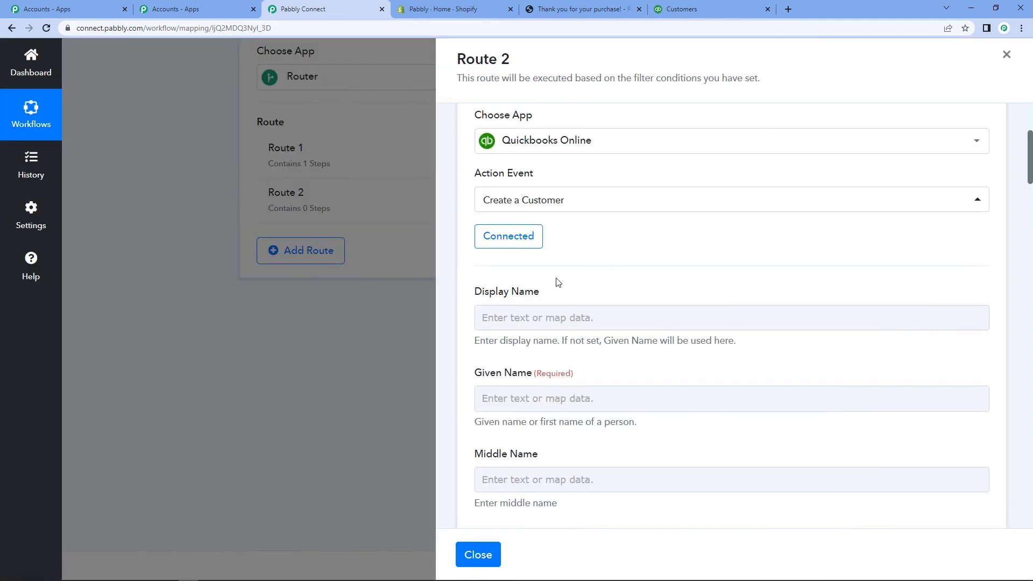
{"action": "scroll", "coordinate": [565, 283], "scroll_direction": "down", "scroll_amount": 3}
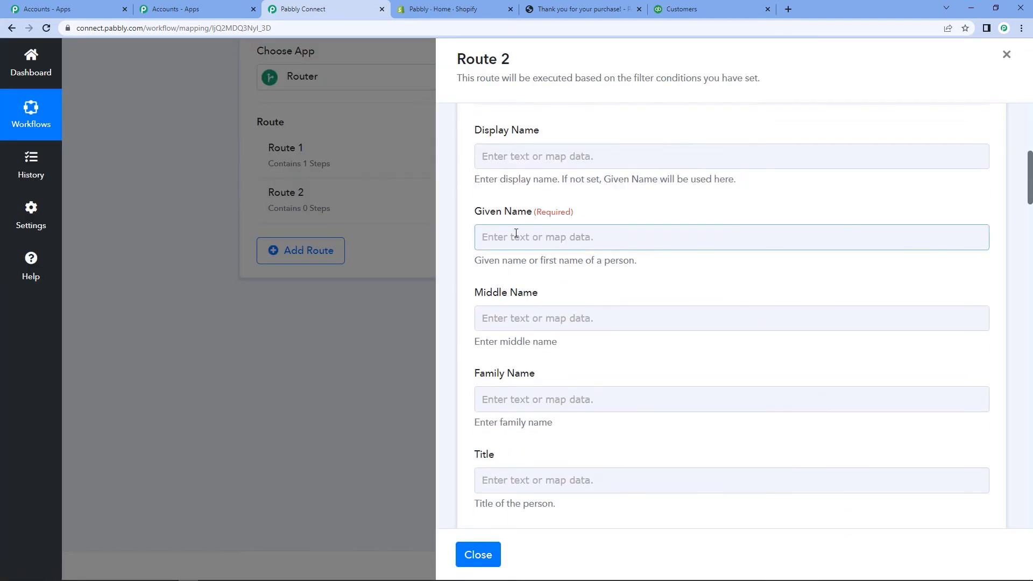
Step: Map the Shopify Billing Address First Name into Given Name
{"action": "left_click", "coordinate": [534, 236]}
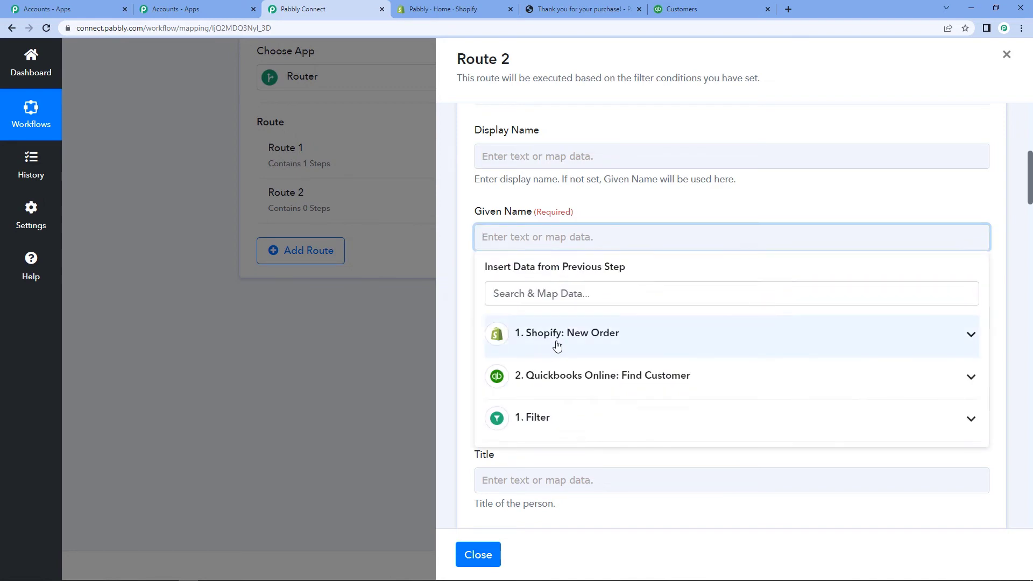
{"action": "left_click", "coordinate": [558, 338]}
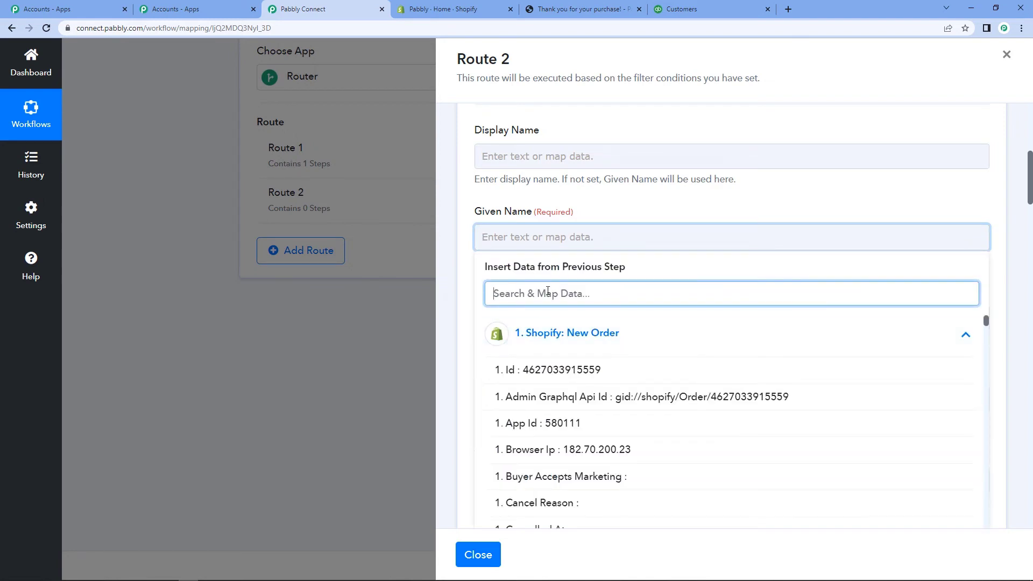
{"action": "type", "text": "bi"}
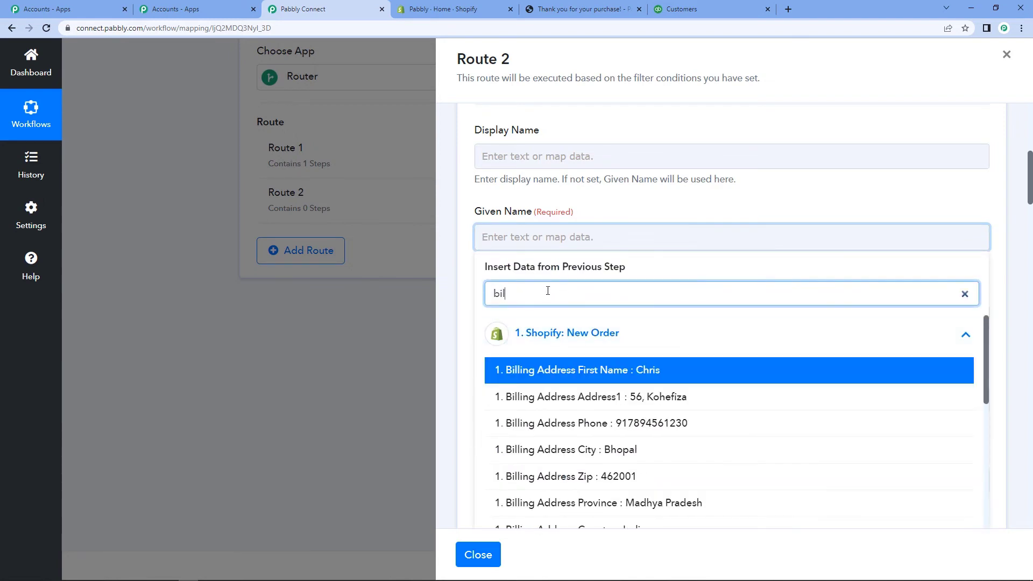
{"action": "type", "text": "l"}
{"action": "left_click", "coordinate": [554, 370]}
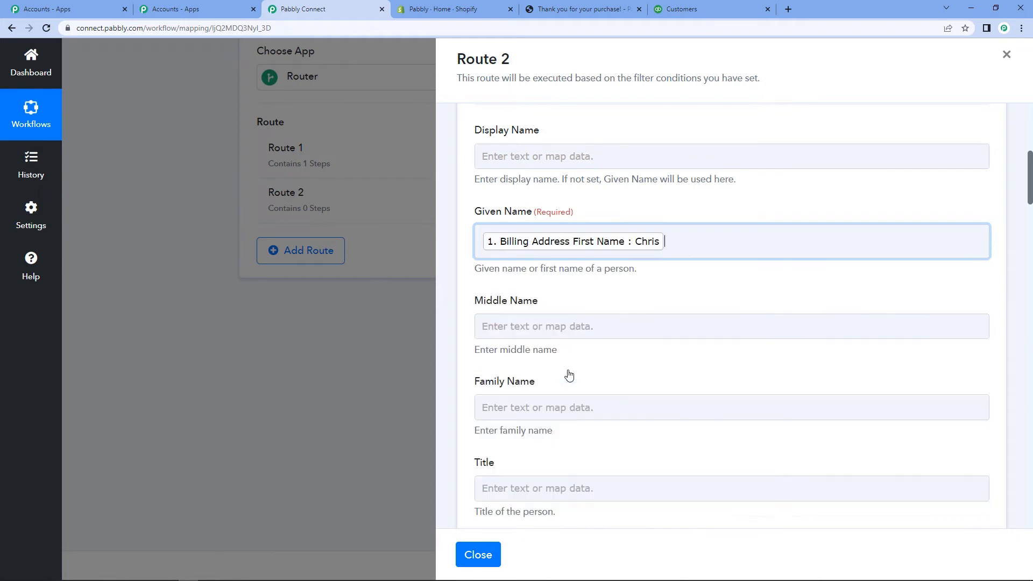
{"action": "left_click", "coordinate": [451, 294]}
Step: Map the Shopify Billing Address Last Name into Family Name
{"action": "scroll", "coordinate": [485, 293], "scroll_direction": "down", "scroll_amount": 2}
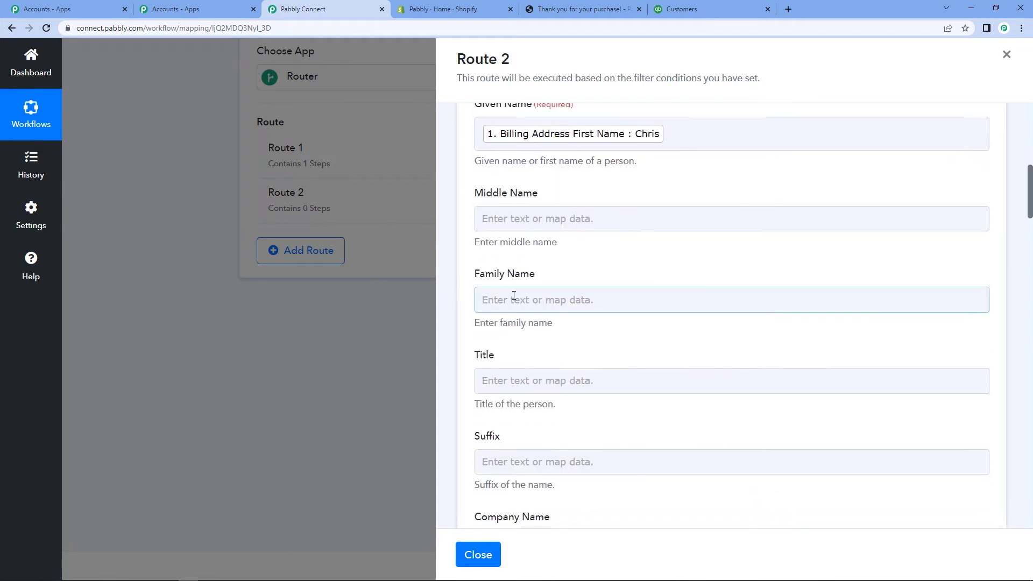
{"action": "left_click", "coordinate": [530, 299]}
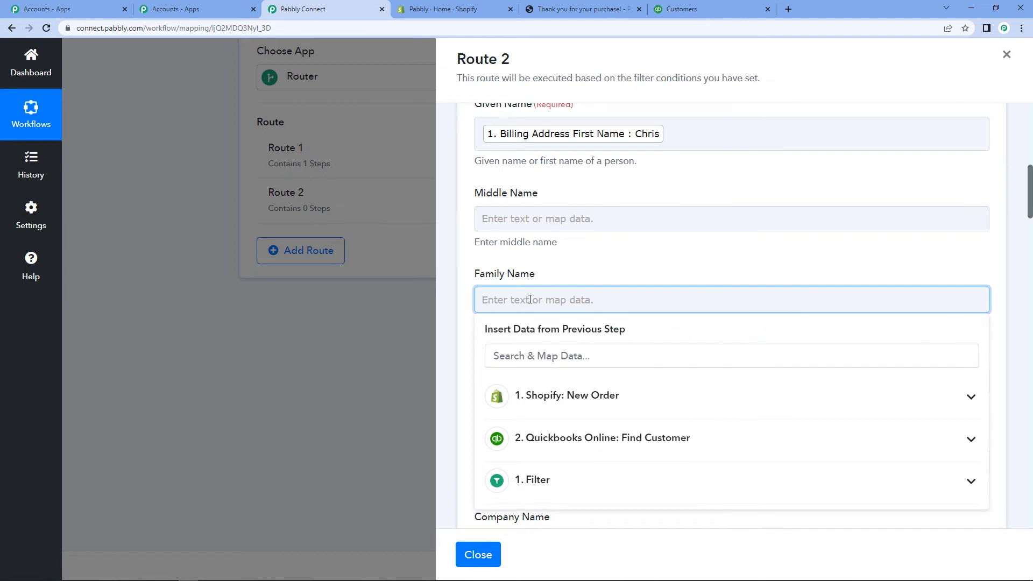
{"action": "left_click", "coordinate": [576, 397]}
{"action": "scroll", "coordinate": [613, 382], "scroll_direction": "down", "scroll_amount": 1}
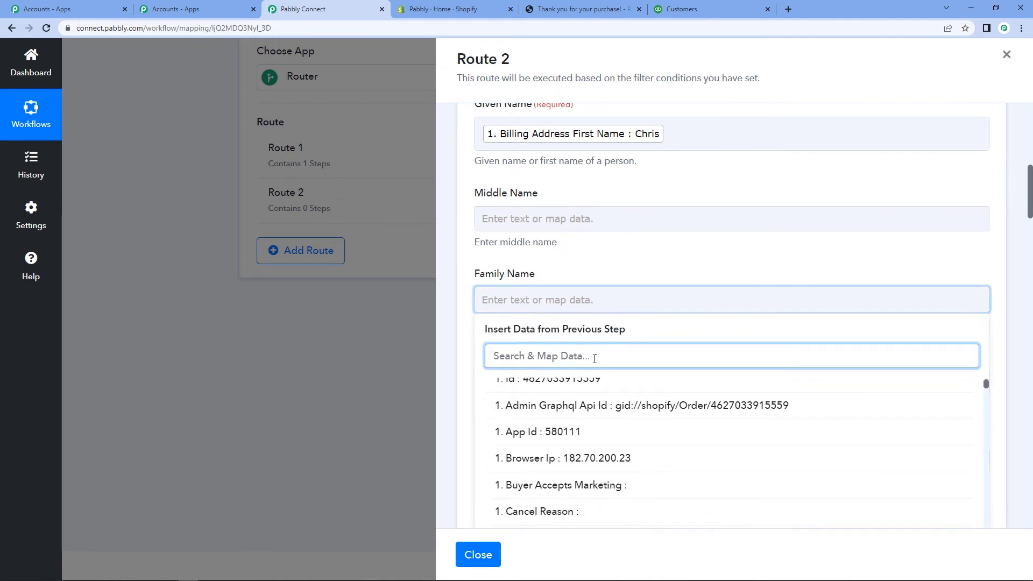
{"action": "type", "text": "bill"}
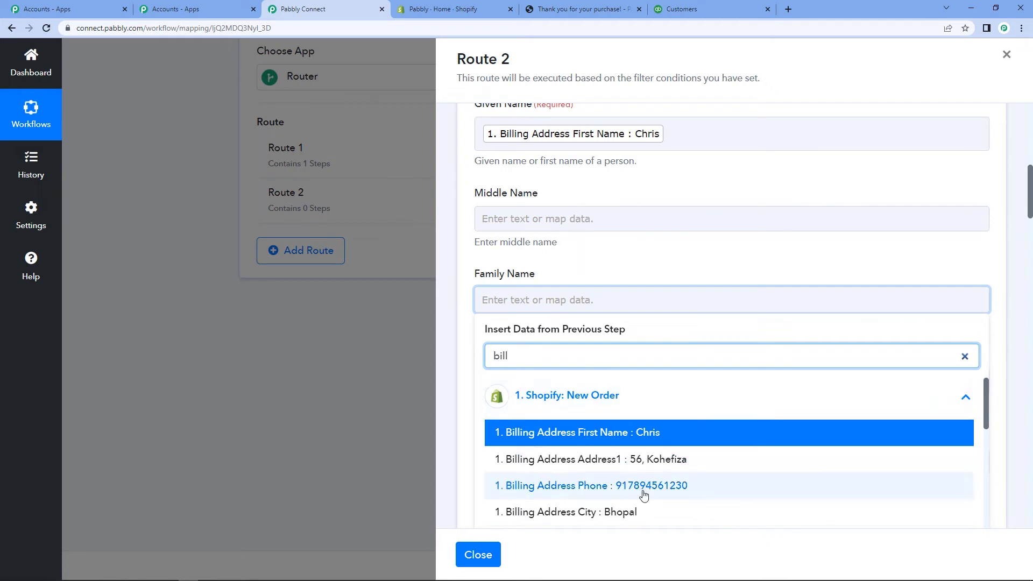
{"action": "scroll", "coordinate": [640, 492], "scroll_direction": "down", "scroll_amount": 2}
{"action": "left_click", "coordinate": [625, 514]}
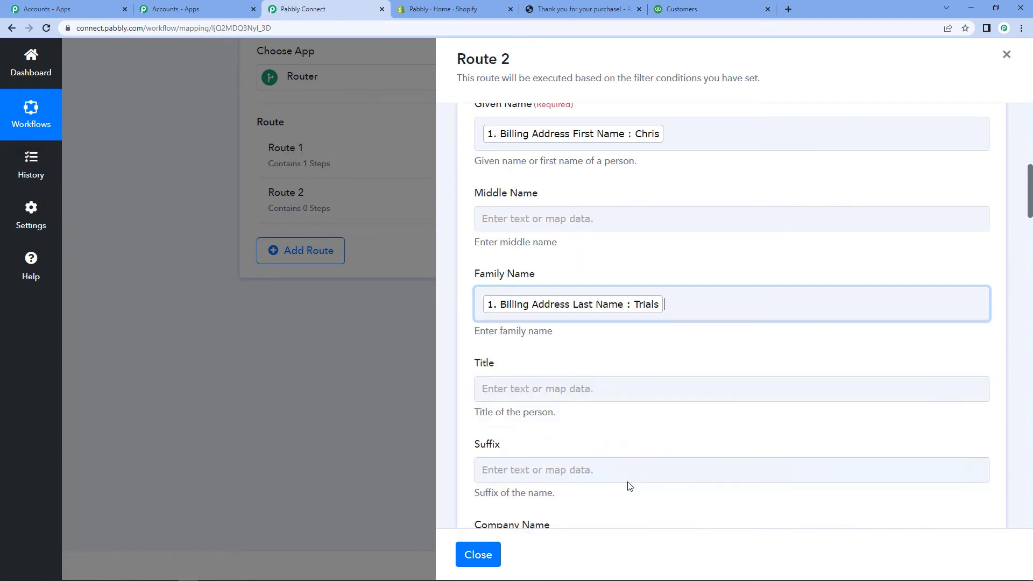
{"action": "left_click", "coordinate": [465, 343]}
{"action": "scroll", "coordinate": [465, 343], "scroll_direction": "down", "scroll_amount": 6}
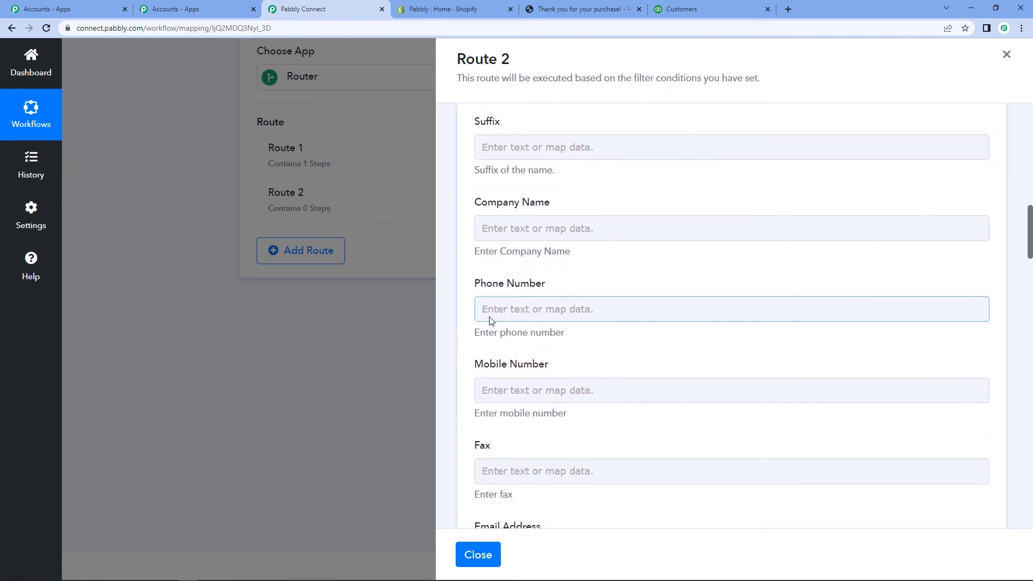
Step: Map the Shopify billing address phone into Mobile Number
{"action": "scroll", "coordinate": [512, 350], "scroll_direction": "down", "scroll_amount": 3}
{"action": "left_click", "coordinate": [524, 230]}
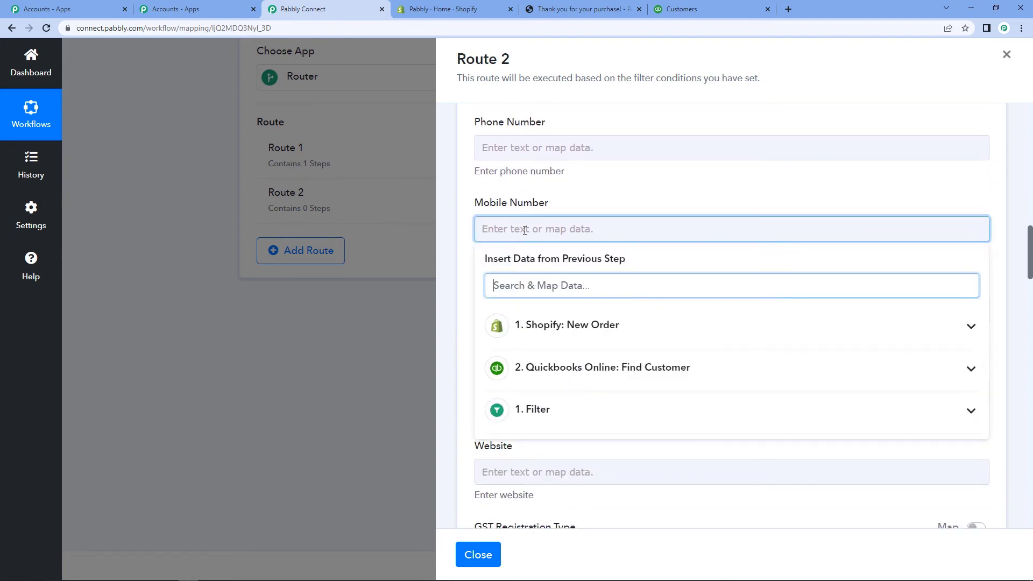
{"action": "left_click", "coordinate": [554, 325]}
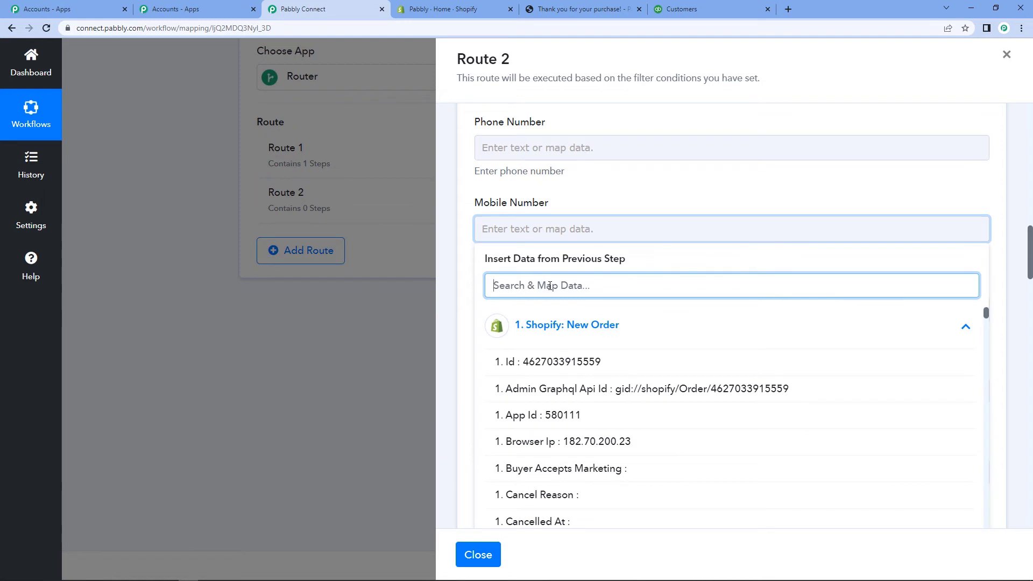
{"action": "type", "text": "phon"}
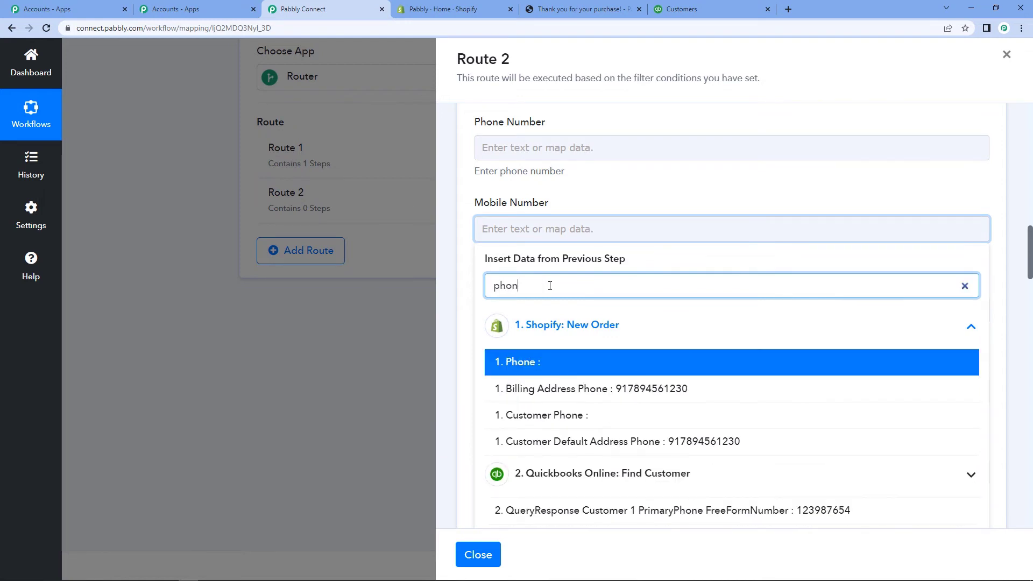
{"action": "left_click", "coordinate": [631, 395]}
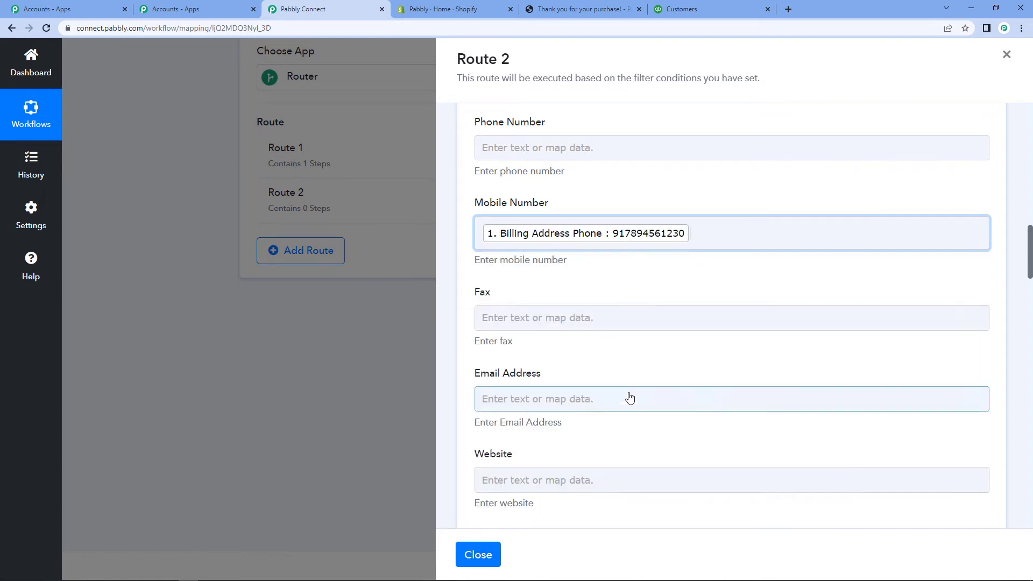
{"action": "left_click", "coordinate": [462, 338]}
Step: Map the billing street address into Billing Address 1, leaving Billing Address 2 empty
{"action": "scroll", "coordinate": [462, 338], "scroll_direction": "down", "scroll_amount": 3}
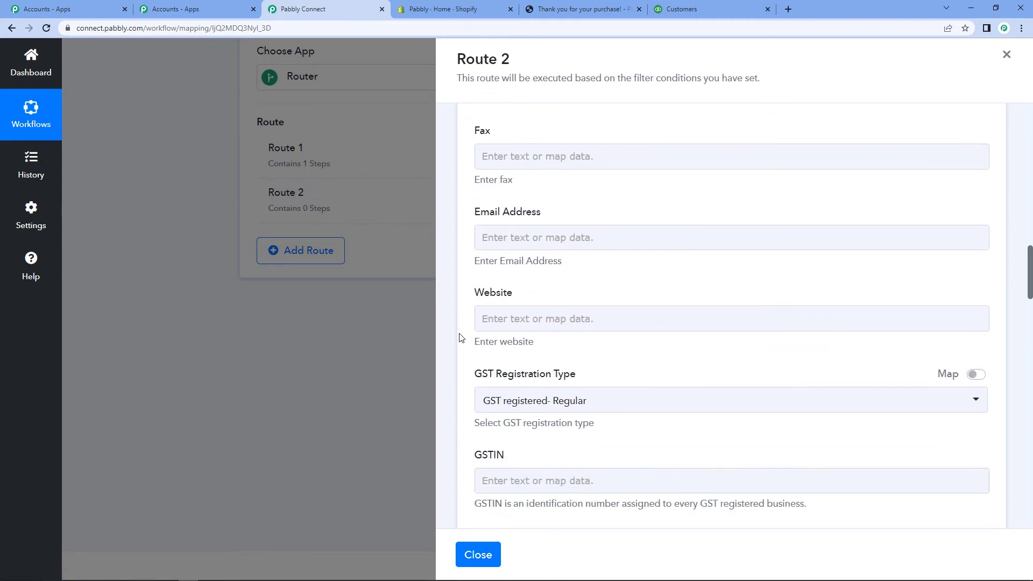
{"action": "scroll", "coordinate": [461, 337], "scroll_direction": "down", "scroll_amount": 5}
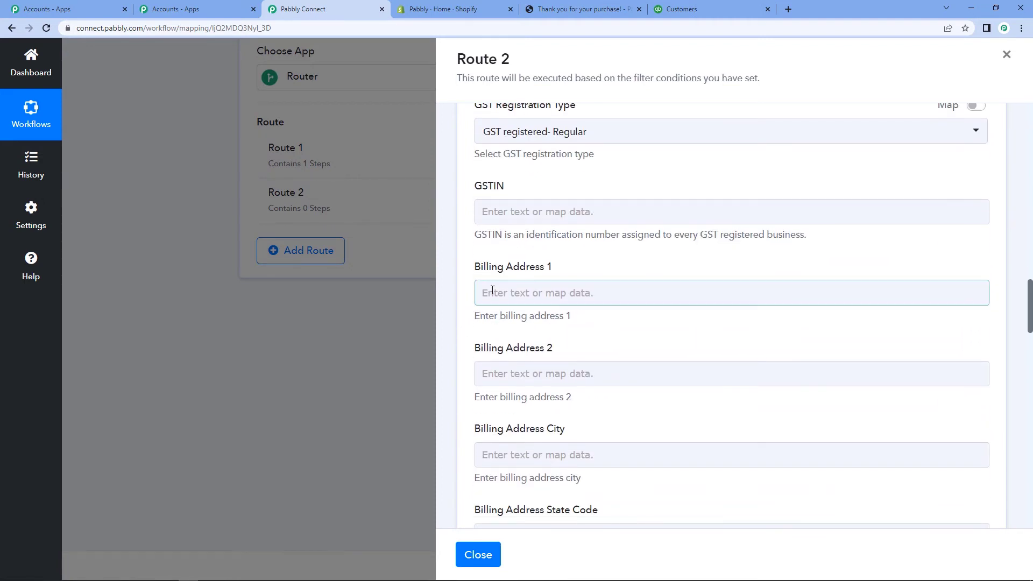
{"action": "left_click", "coordinate": [512, 290]}
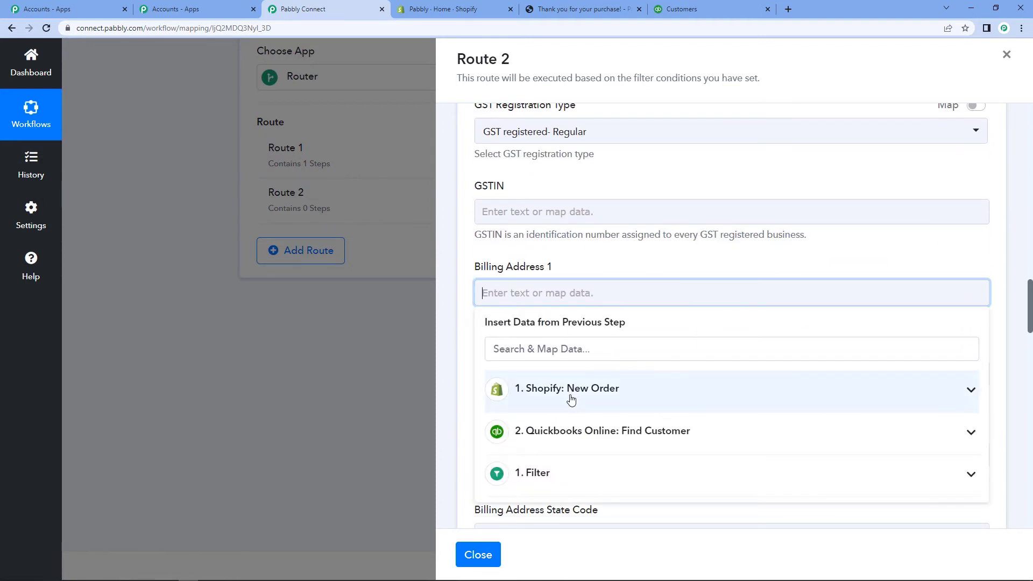
{"action": "left_click", "coordinate": [571, 398]}
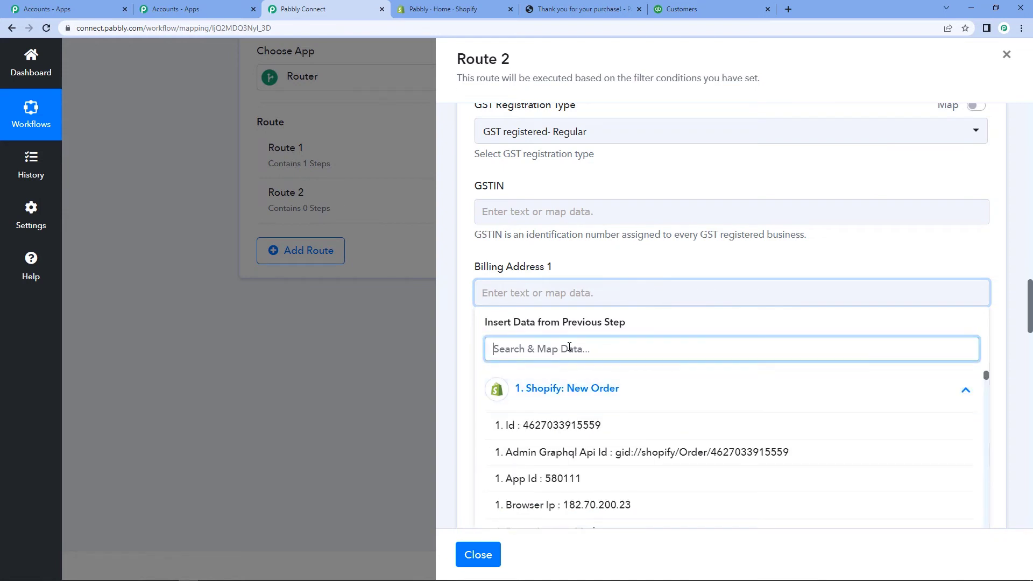
{"action": "type", "text": "billing ad"}
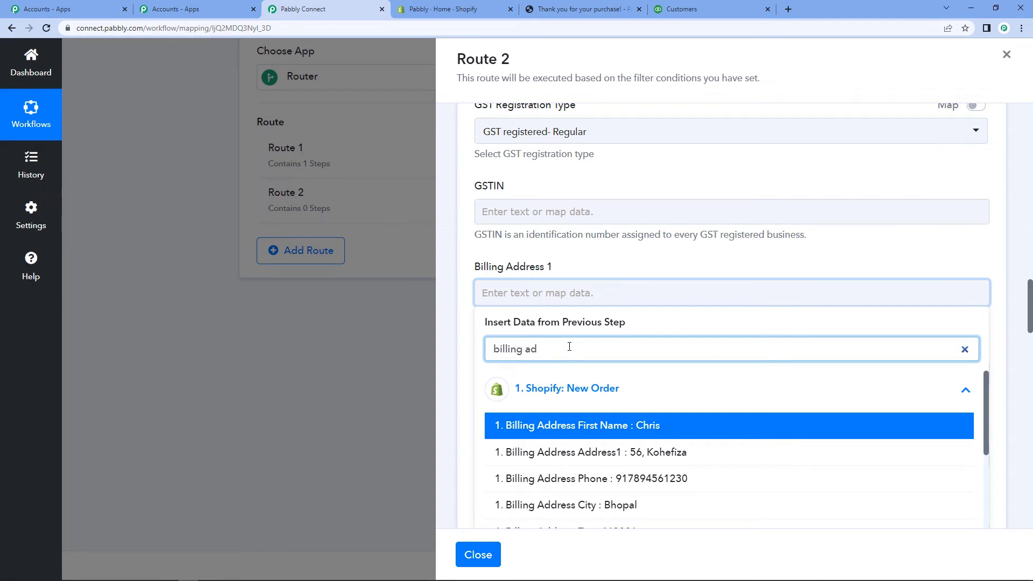
{"action": "left_click", "coordinate": [640, 457]}
{"action": "left_click", "coordinate": [459, 331]}
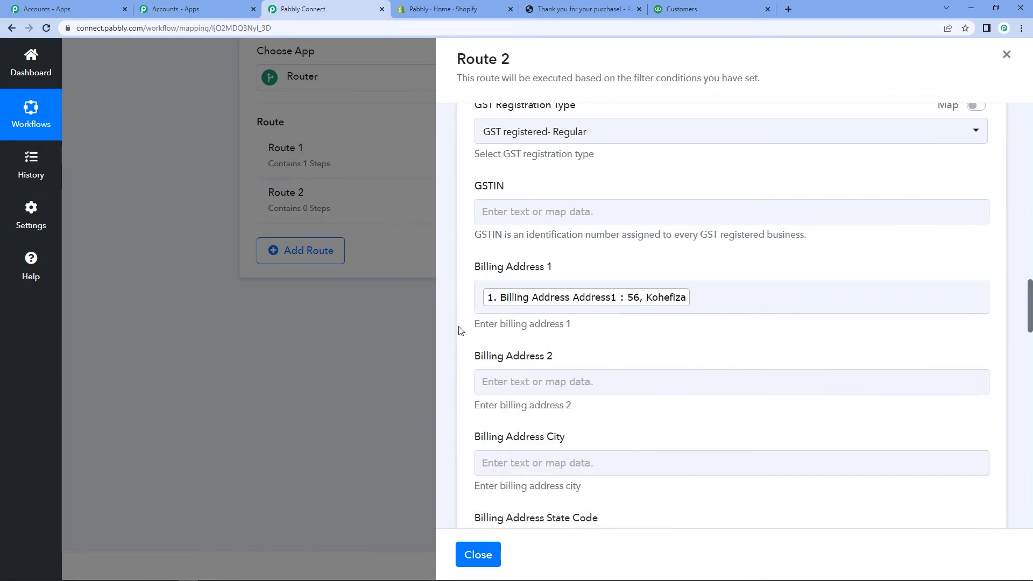
{"action": "scroll", "coordinate": [460, 332], "scroll_direction": "down", "scroll_amount": 2}
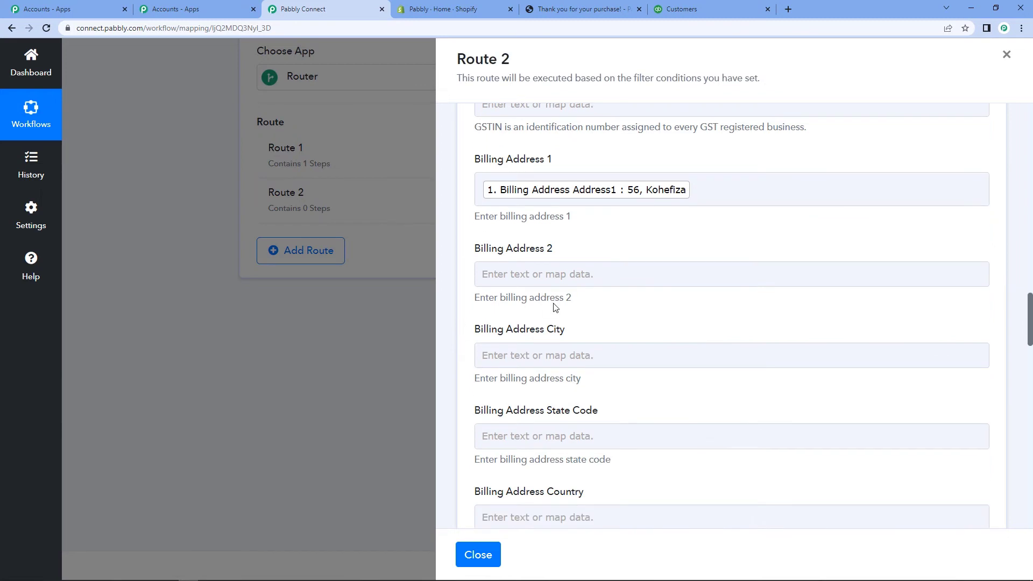
{"action": "left_click", "coordinate": [658, 269]}
{"action": "left_click", "coordinate": [467, 297]}
Step: Map the Shopify billing city (Bhopal) into Billing Address City
{"action": "left_click", "coordinate": [541, 354]}
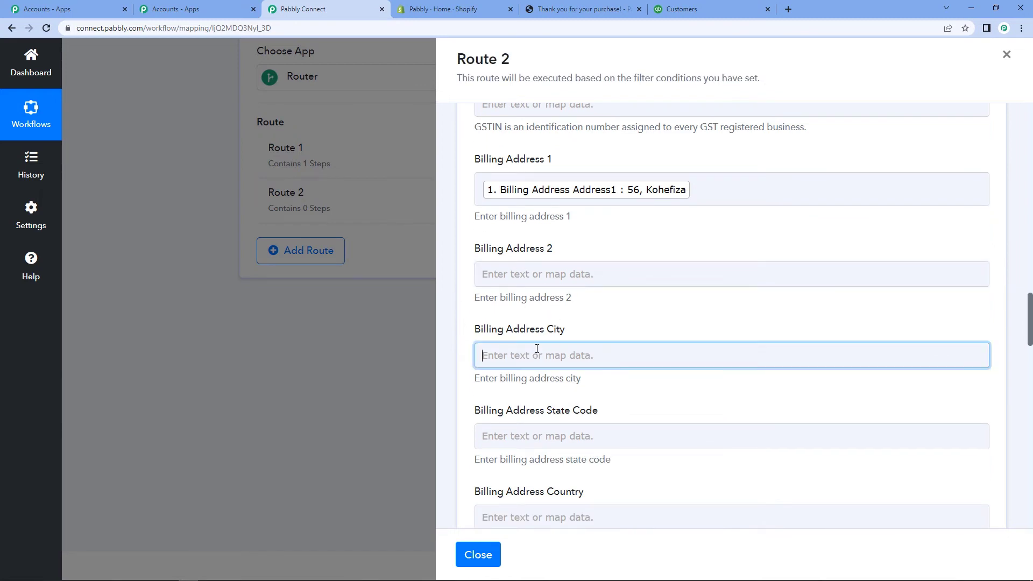
{"action": "left_click", "coordinate": [583, 450]}
{"action": "left_click", "coordinate": [574, 411]}
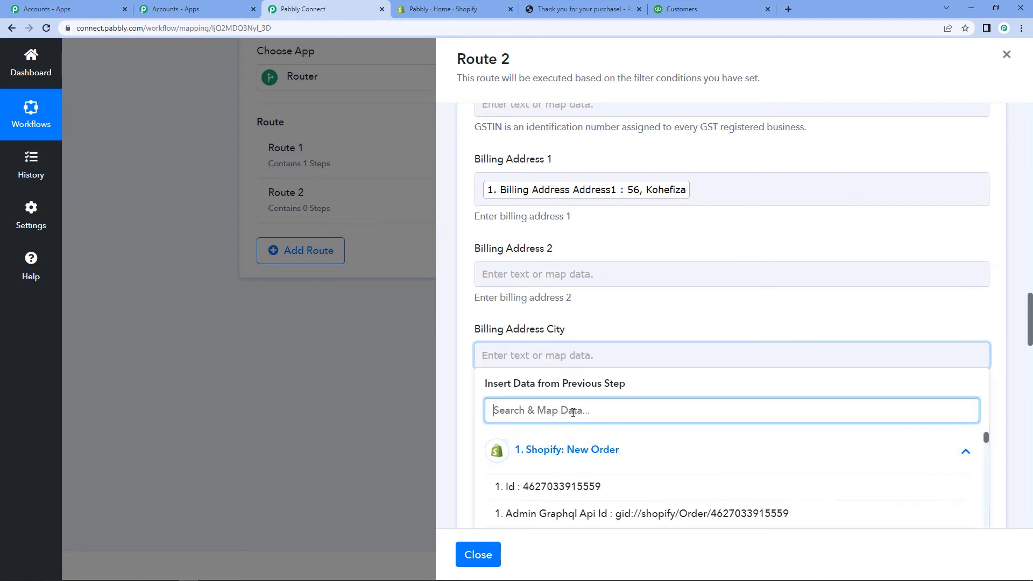
{"action": "type", "text": "city"}
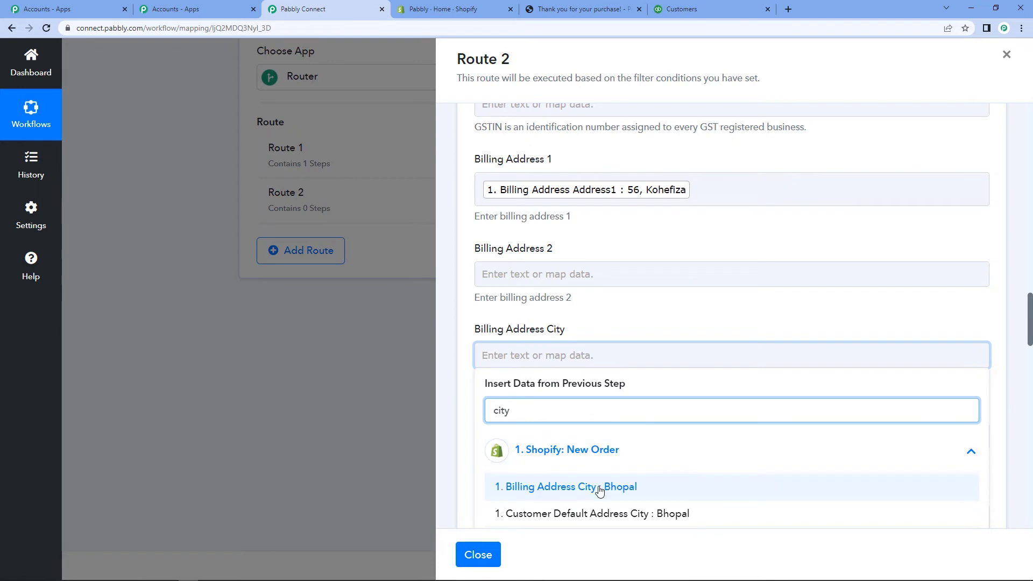
{"action": "left_click", "coordinate": [598, 487]}
{"action": "scroll", "coordinate": [624, 299], "scroll_direction": "down", "scroll_amount": 3}
{"action": "left_click", "coordinate": [456, 292]}
Step: Map the billing province code (MP) into Billing Address State Code
{"action": "scroll", "coordinate": [468, 285], "scroll_direction": "down", "scroll_amount": 1}
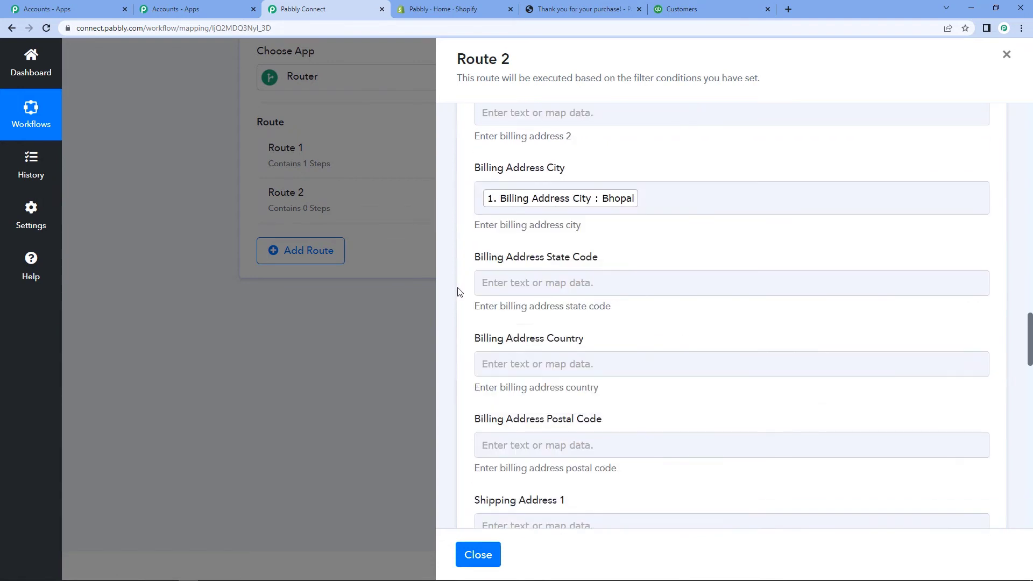
{"action": "left_click", "coordinate": [539, 228]}
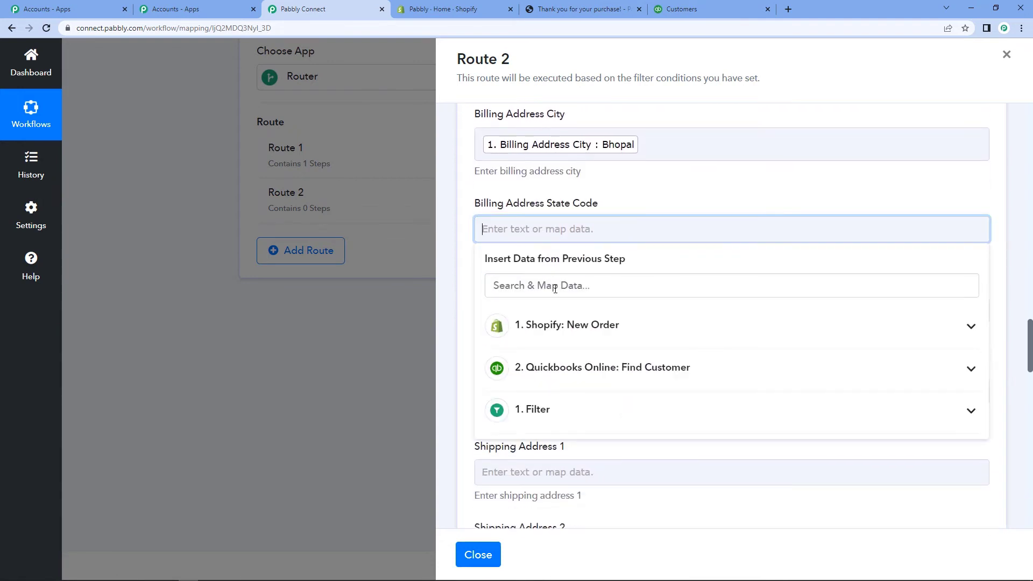
{"action": "left_click", "coordinate": [558, 325]}
{"action": "type", "text": "sta"}
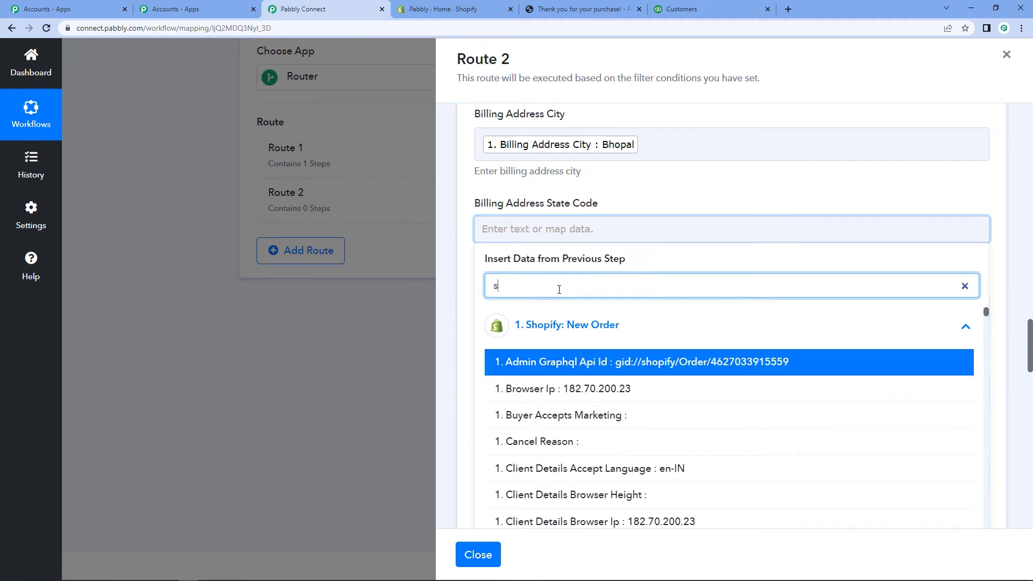
{"action": "key", "text": "BackSpace"}
{"action": "key", "text": "BackSpace"}
{"action": "key", "text": "BackSpace"}
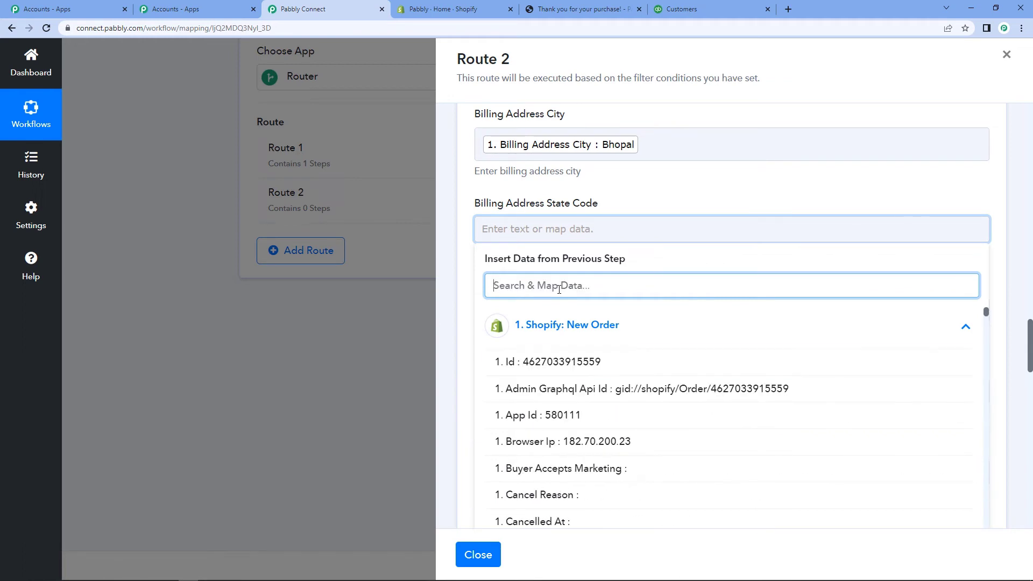
{"action": "type", "text": "provi"}
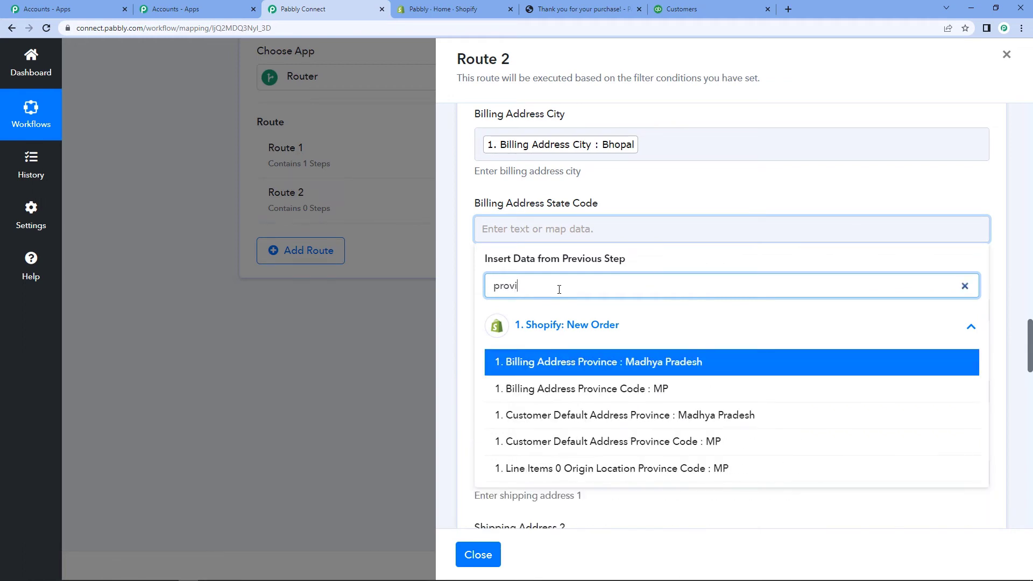
{"action": "left_click", "coordinate": [628, 399]}
{"action": "left_click", "coordinate": [465, 319]}
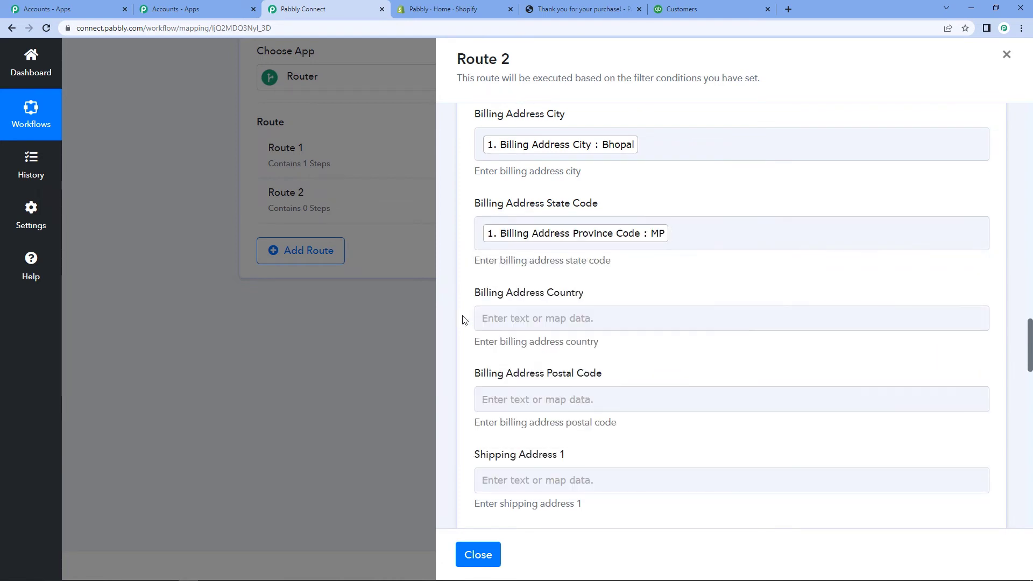
Step: Map the billing country (India) into Billing Address Country
{"action": "scroll", "coordinate": [465, 319], "scroll_direction": "down", "scroll_amount": 1}
{"action": "left_click", "coordinate": [538, 265]}
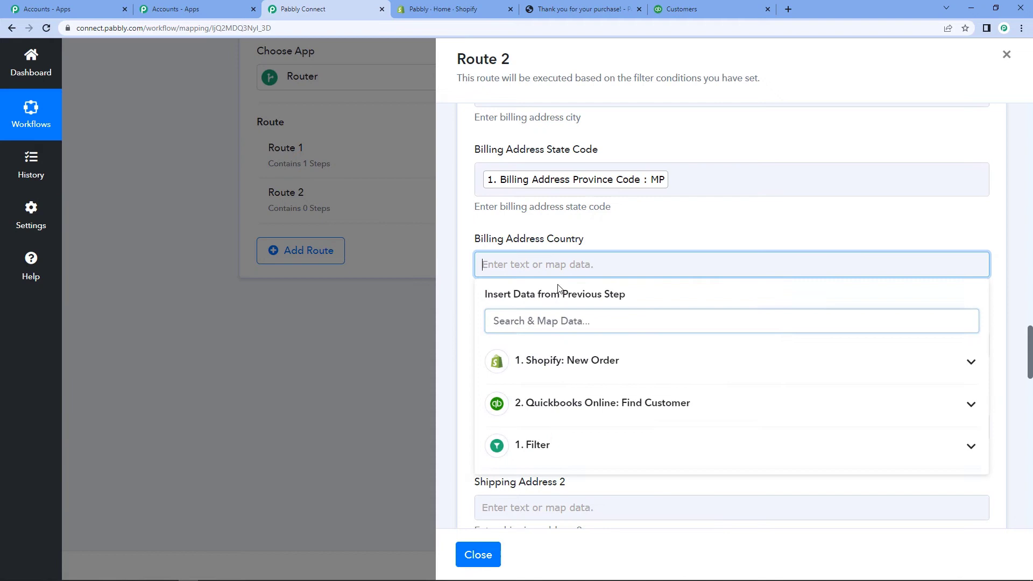
{"action": "left_click", "coordinate": [573, 360]}
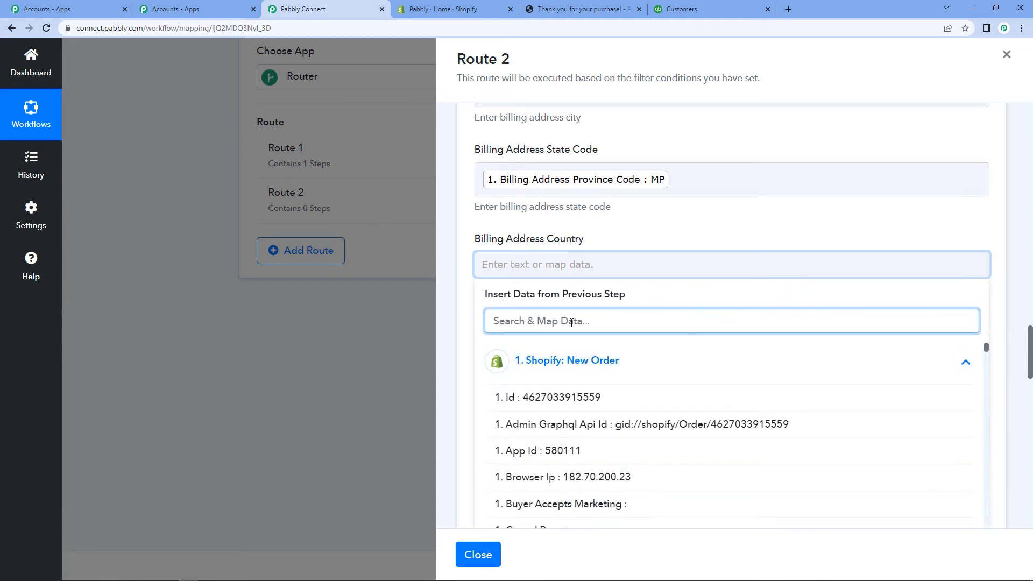
{"action": "type", "text": "indi"}
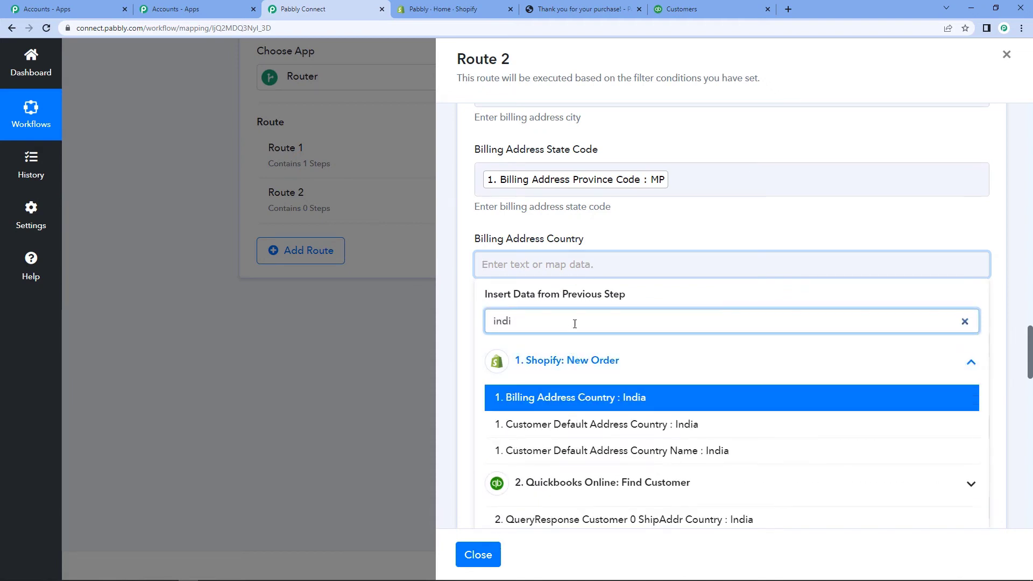
{"action": "left_click", "coordinate": [653, 397]}
{"action": "left_click", "coordinate": [460, 304]}
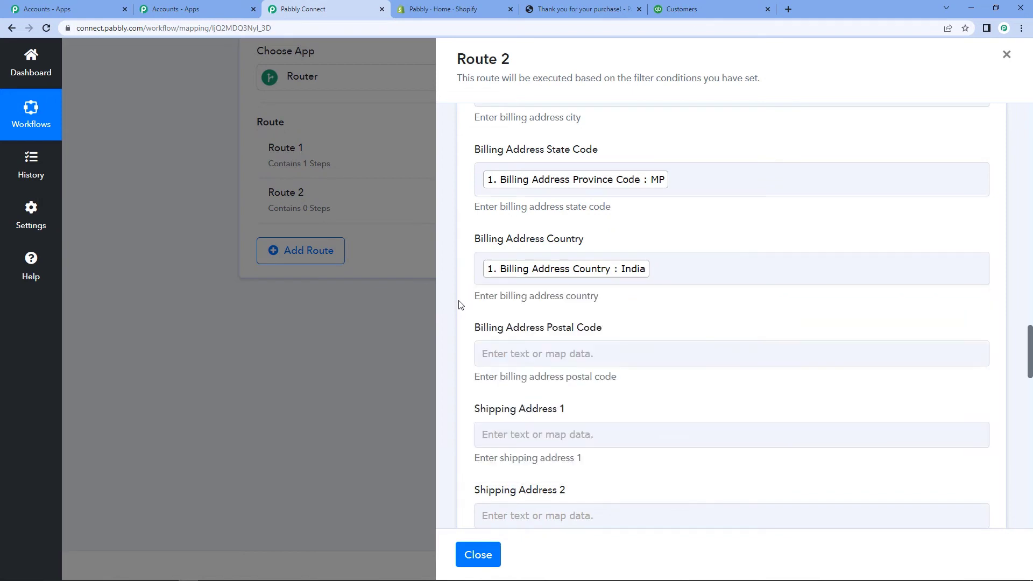
{"action": "scroll", "coordinate": [460, 304], "scroll_direction": "down", "scroll_amount": 2}
Step: Map Billing Address Zip into the billing postal code field
{"action": "left_click", "coordinate": [519, 246]}
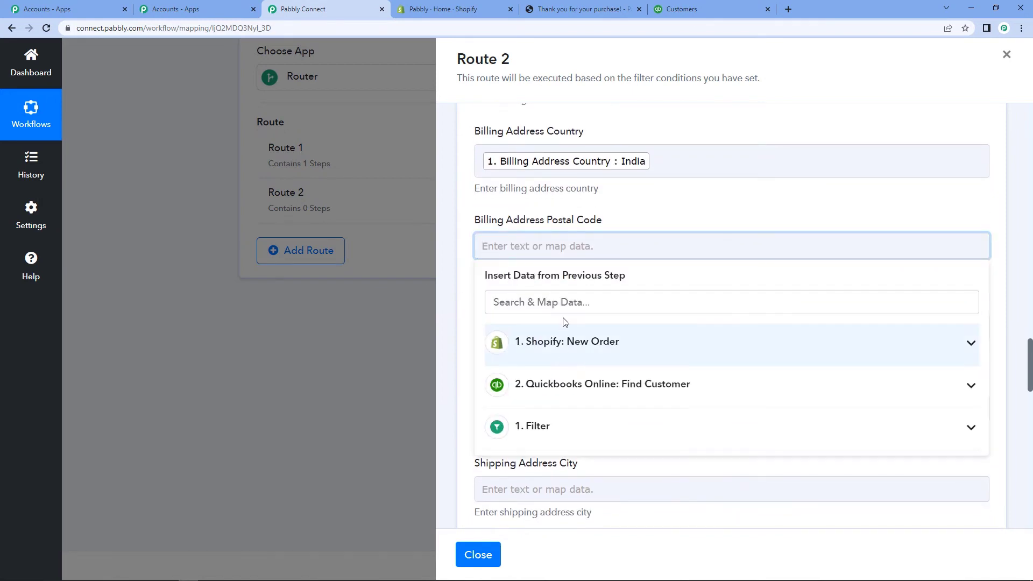
{"action": "left_click", "coordinate": [564, 303]}
{"action": "type", "text": "zip"}
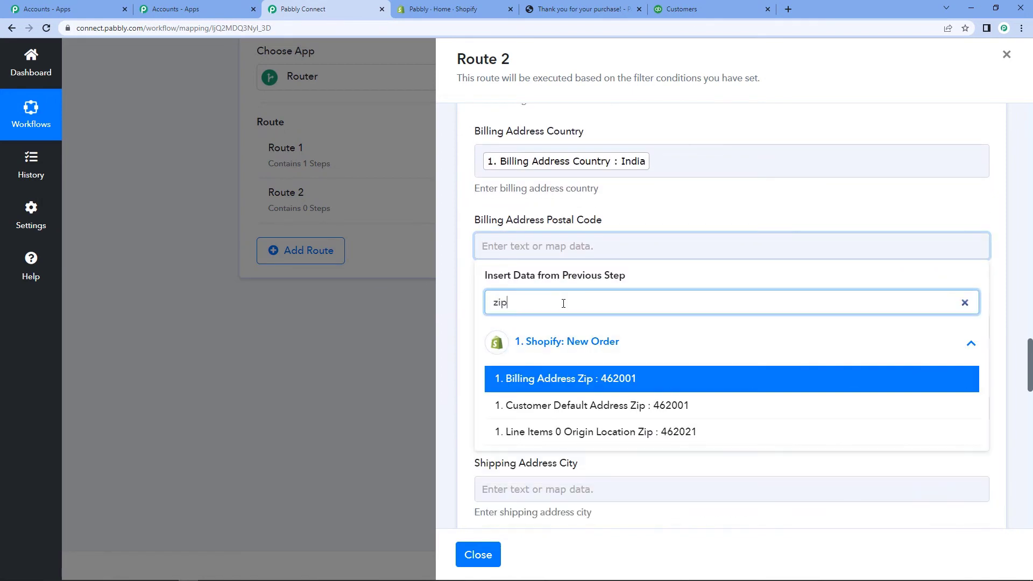
{"action": "left_click", "coordinate": [533, 379]}
{"action": "left_click", "coordinate": [465, 328]}
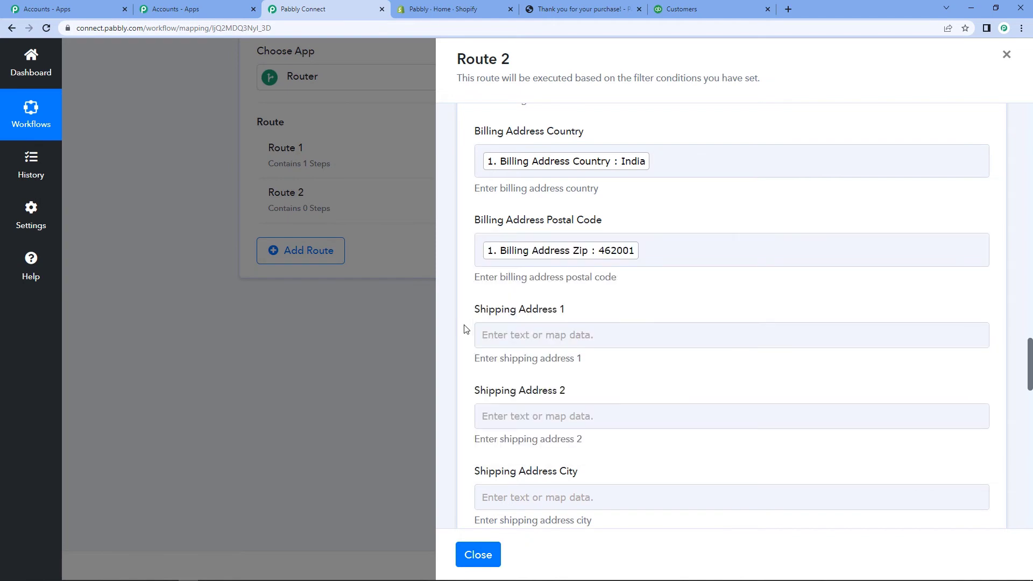
{"action": "scroll", "coordinate": [466, 329], "scroll_direction": "down", "scroll_amount": 2}
Step: Set the Preferred Payment Method to Credit Card
{"action": "scroll", "coordinate": [466, 329], "scroll_direction": "down", "scroll_amount": 5}
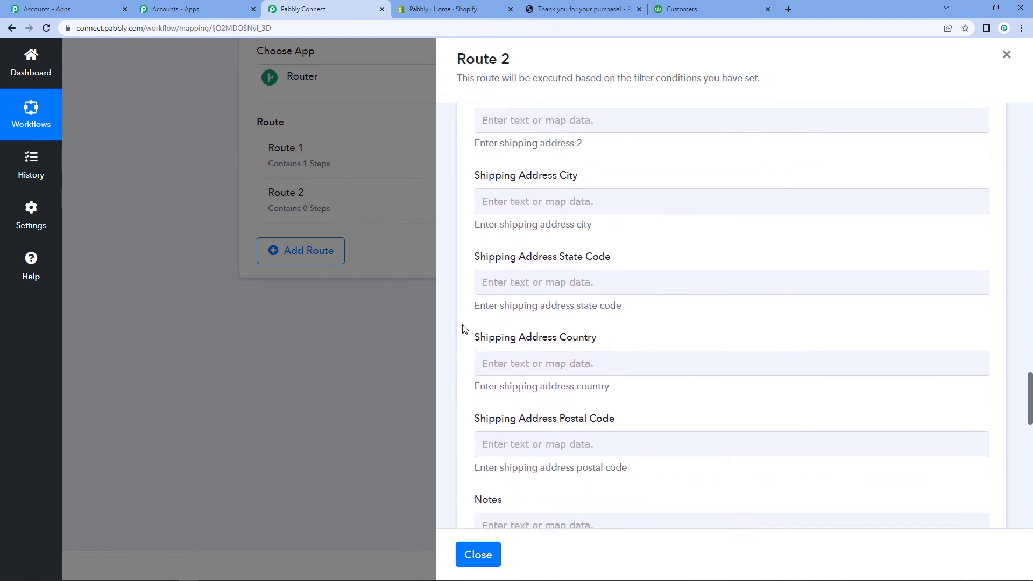
{"action": "scroll", "coordinate": [465, 329], "scroll_direction": "down", "scroll_amount": 3}
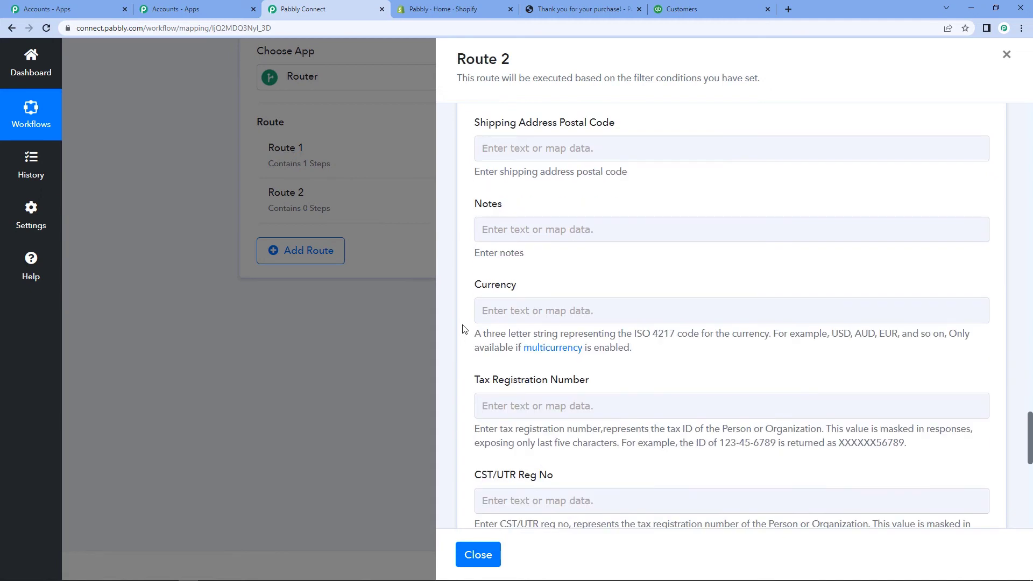
{"action": "scroll", "coordinate": [465, 328], "scroll_direction": "down", "scroll_amount": 3}
{"action": "scroll", "coordinate": [465, 330], "scroll_direction": "down", "scroll_amount": 1}
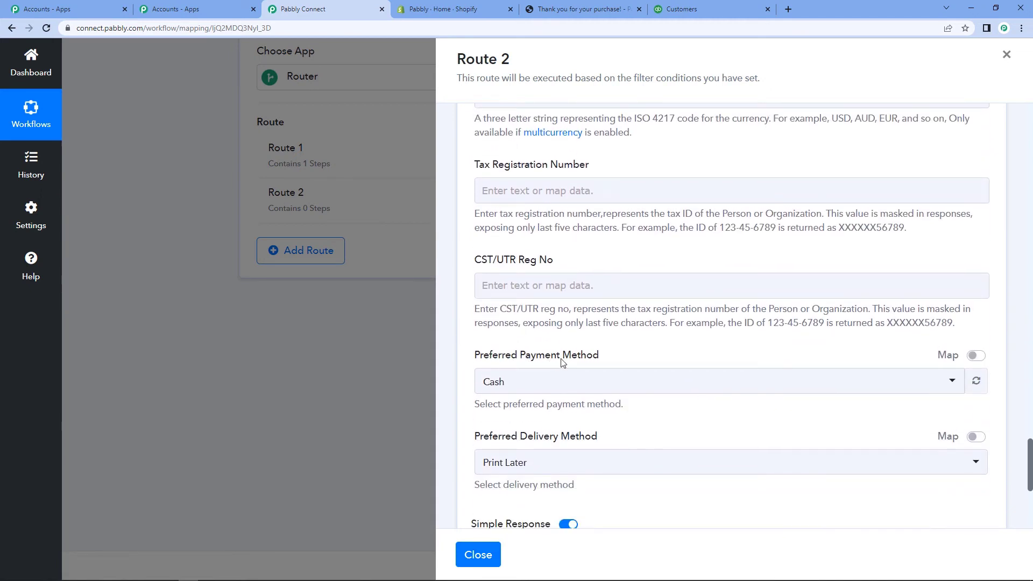
{"action": "scroll", "coordinate": [562, 334], "scroll_direction": "down", "scroll_amount": 1}
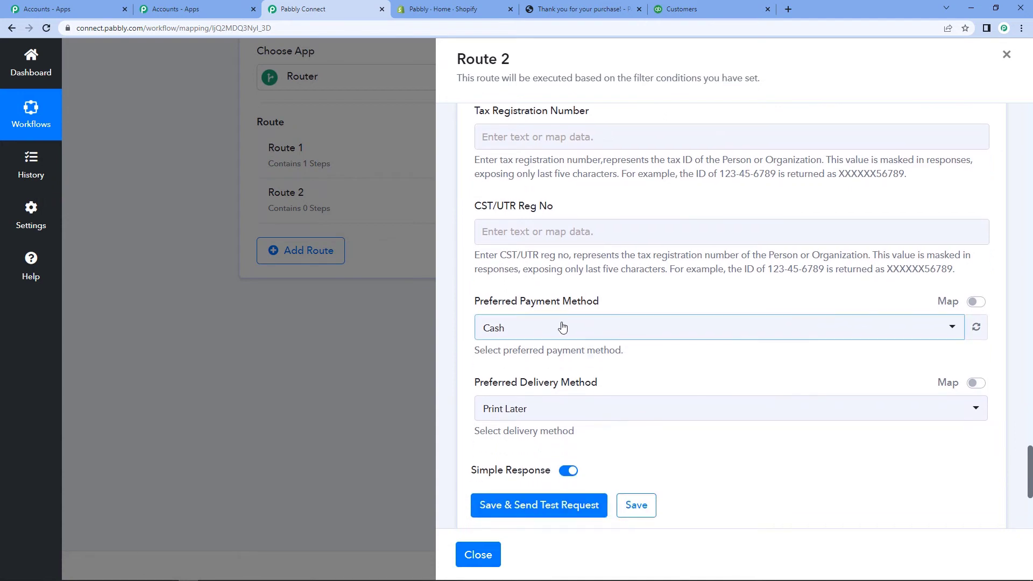
{"action": "left_click", "coordinate": [562, 327]}
{"action": "left_click", "coordinate": [535, 432]}
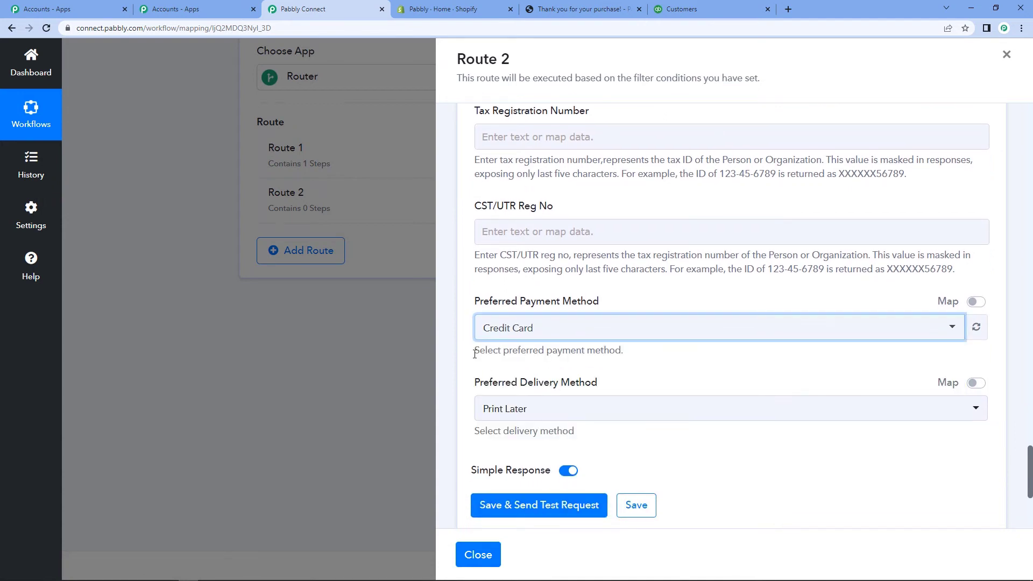
{"action": "scroll", "coordinate": [475, 353], "scroll_direction": "down", "scroll_amount": 1}
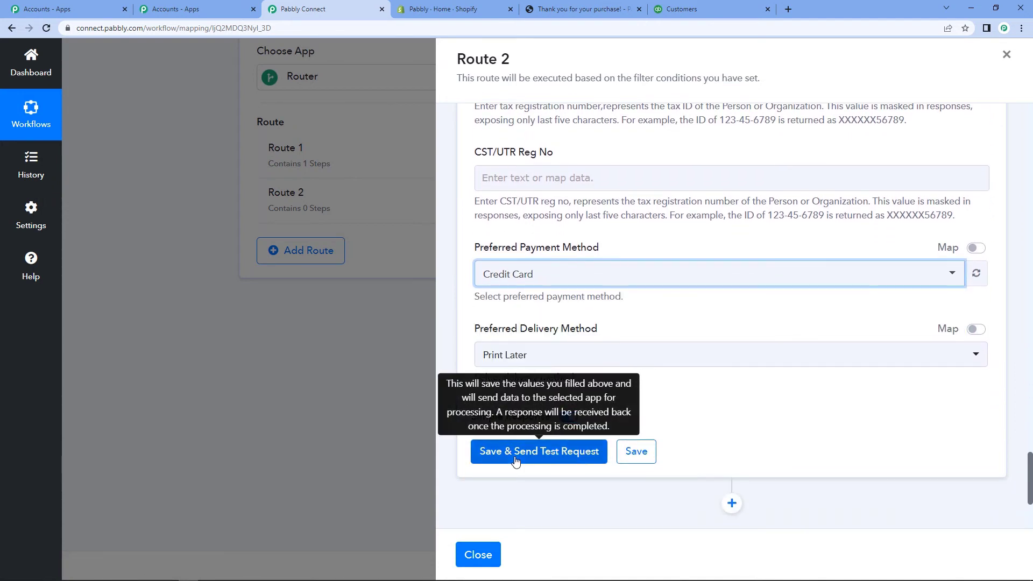
Step: Save and test the customer step, checking the returned first name, last name and mobile number
{"action": "left_click", "coordinate": [516, 452]}
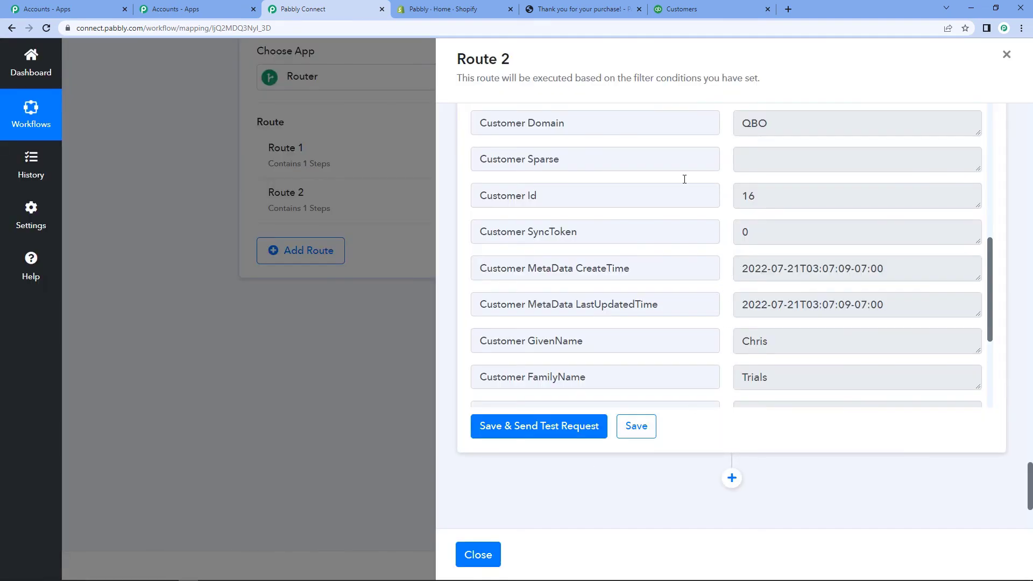
{"action": "scroll", "coordinate": [462, 256], "scroll_direction": "up", "scroll_amount": 2}
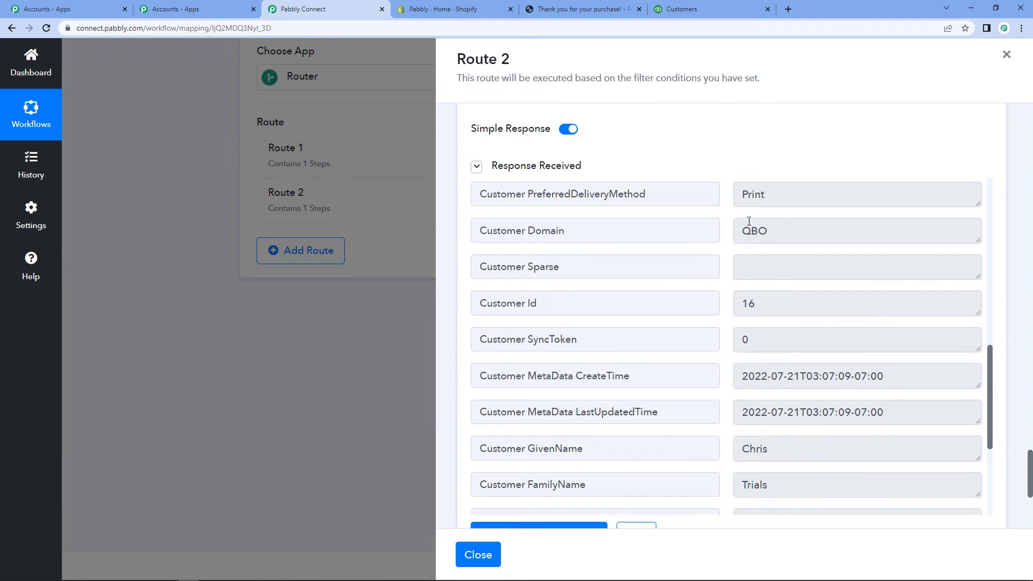
{"action": "scroll", "coordinate": [770, 286], "scroll_direction": "down", "scroll_amount": 3}
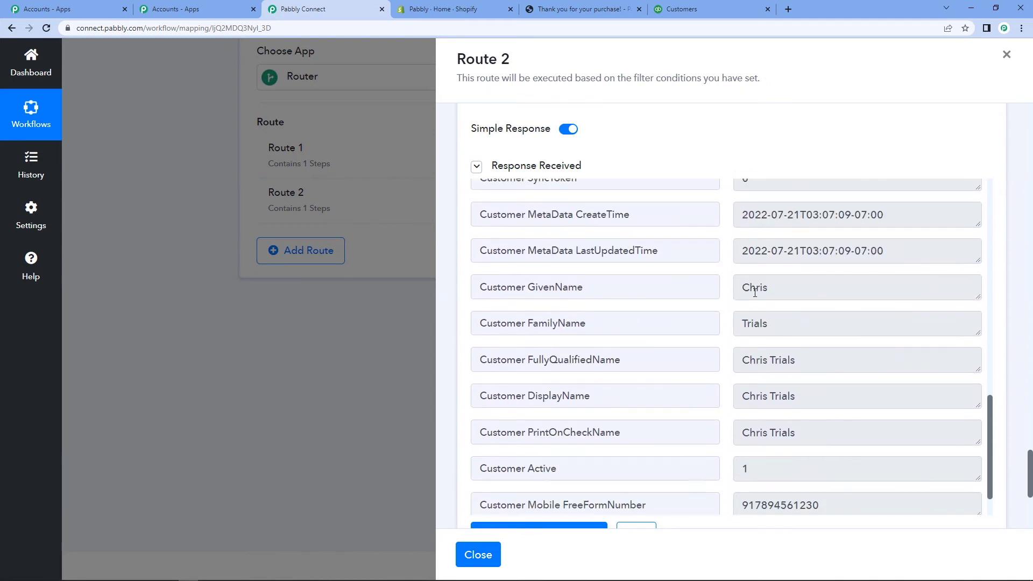
{"action": "double_click", "coordinate": [765, 287]}
{"action": "double_click", "coordinate": [765, 322]}
{"action": "scroll", "coordinate": [792, 459], "scroll_direction": "down", "scroll_amount": 2}
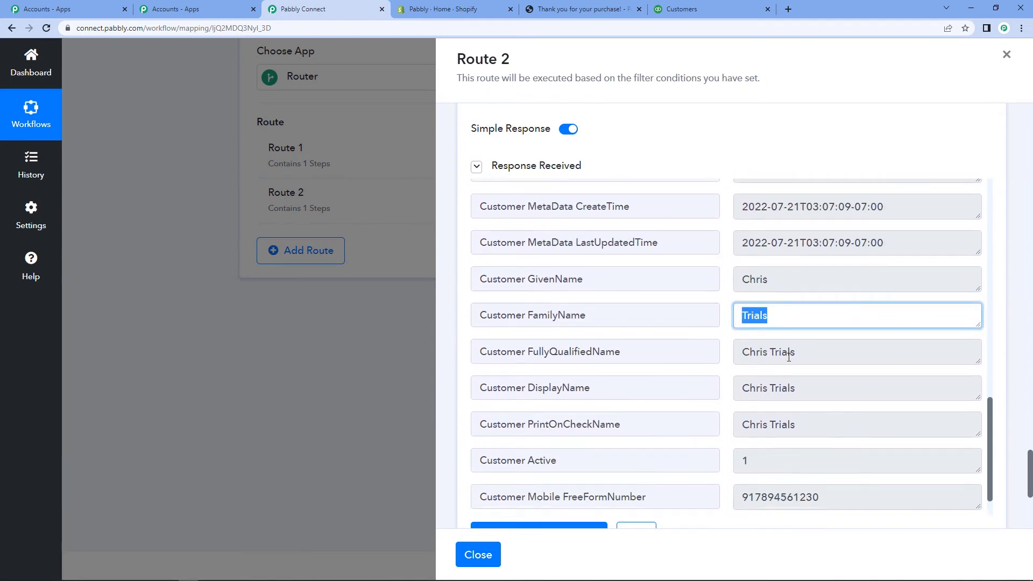
{"action": "double_click", "coordinate": [792, 459]}
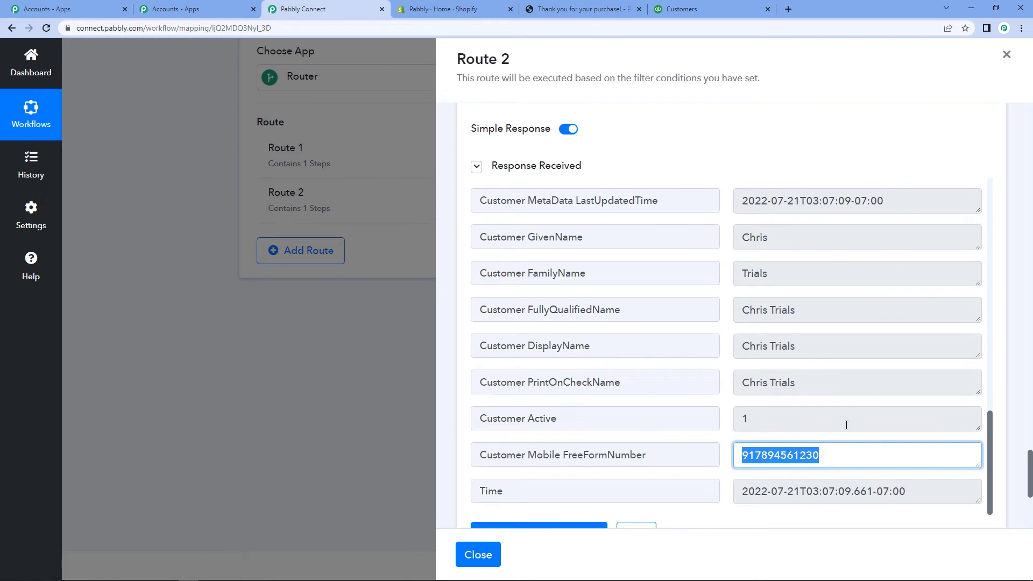
{"action": "scroll", "coordinate": [764, 366], "scroll_direction": "up", "scroll_amount": 1}
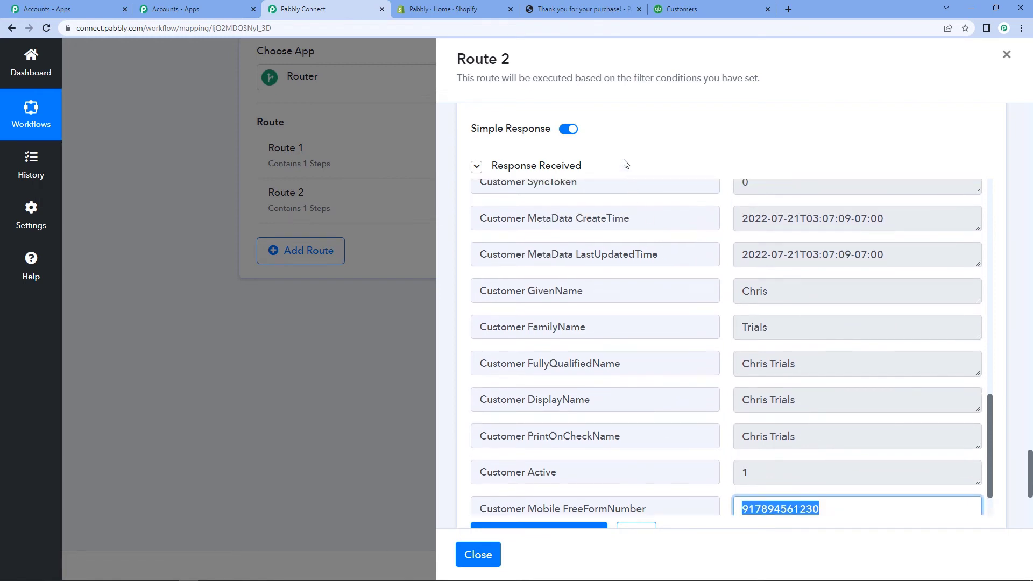
{"action": "scroll", "coordinate": [626, 164], "scroll_direction": "up", "scroll_amount": 1}
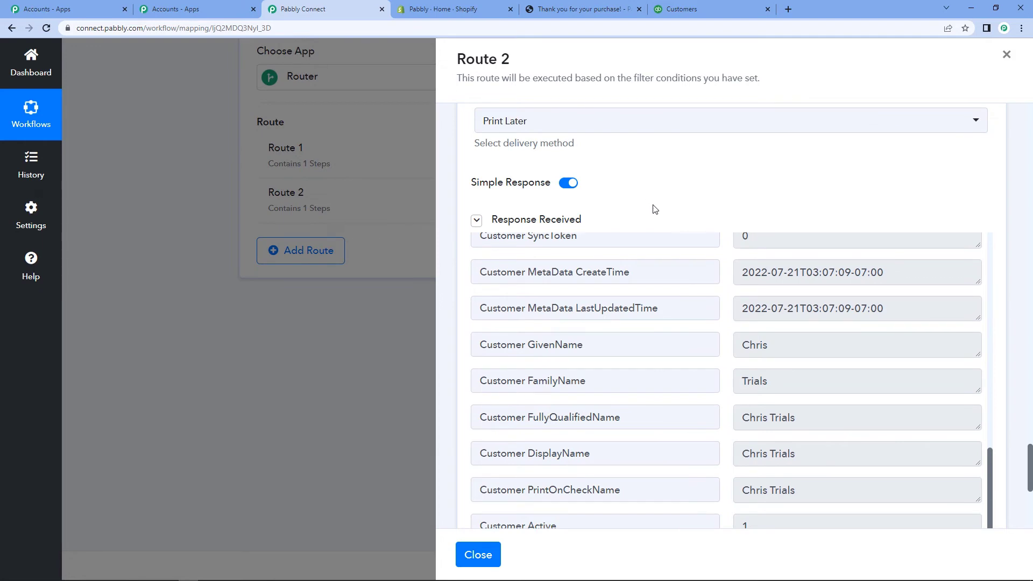
{"action": "scroll", "coordinate": [654, 209], "scroll_direction": "up", "scroll_amount": 3}
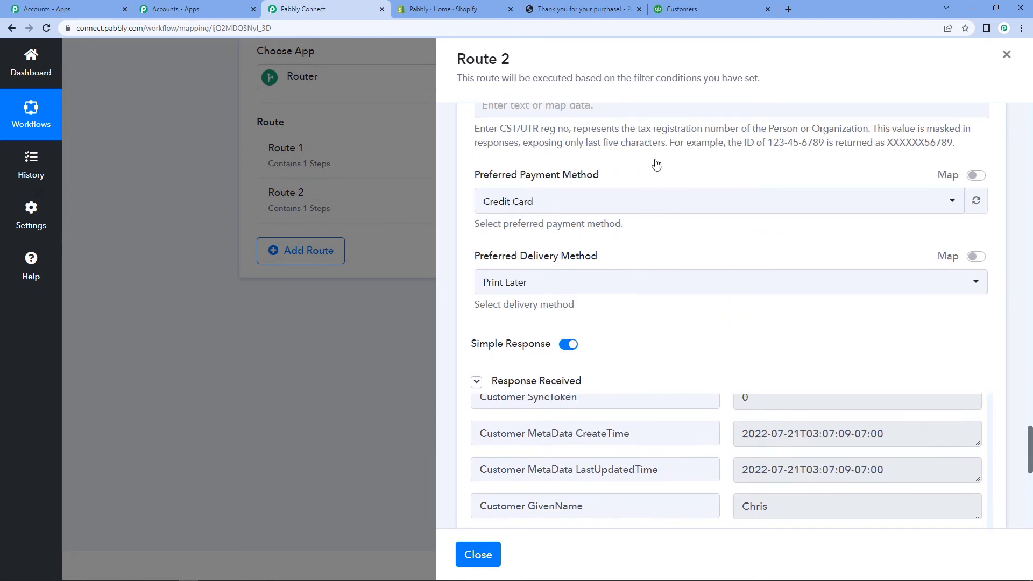
{"action": "left_click", "coordinate": [670, 8]}
Step: Find the new customer in QuickBooks' Customers & leads list, then return to Pabbly Connect
{"action": "scroll", "coordinate": [388, 417], "scroll_direction": "down", "scroll_amount": 4}
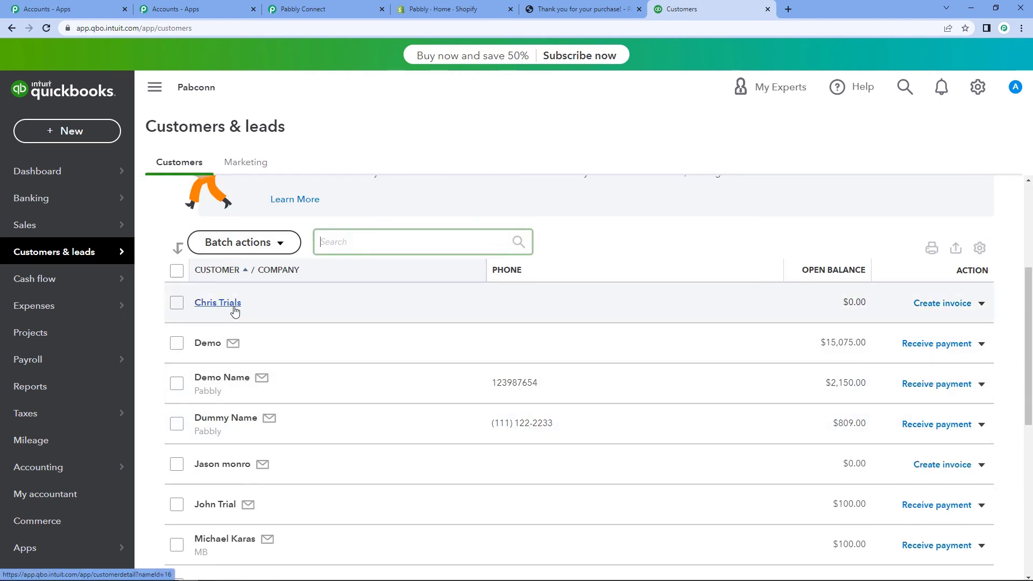
{"action": "left_click", "coordinate": [291, 6]}
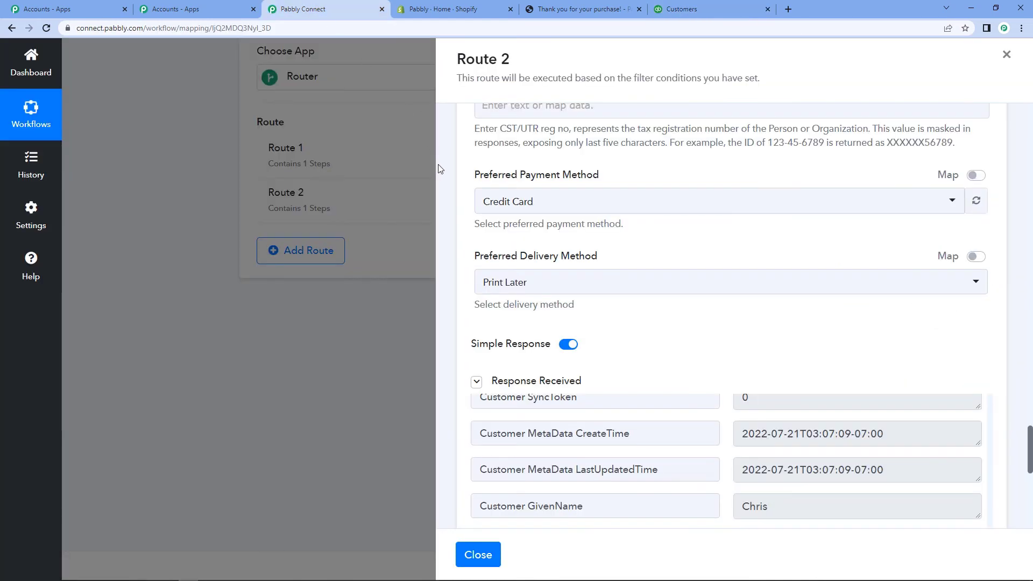
Step: Save Route 2's customer step without retesting
{"action": "scroll", "coordinate": [468, 438], "scroll_direction": "down", "scroll_amount": 10}
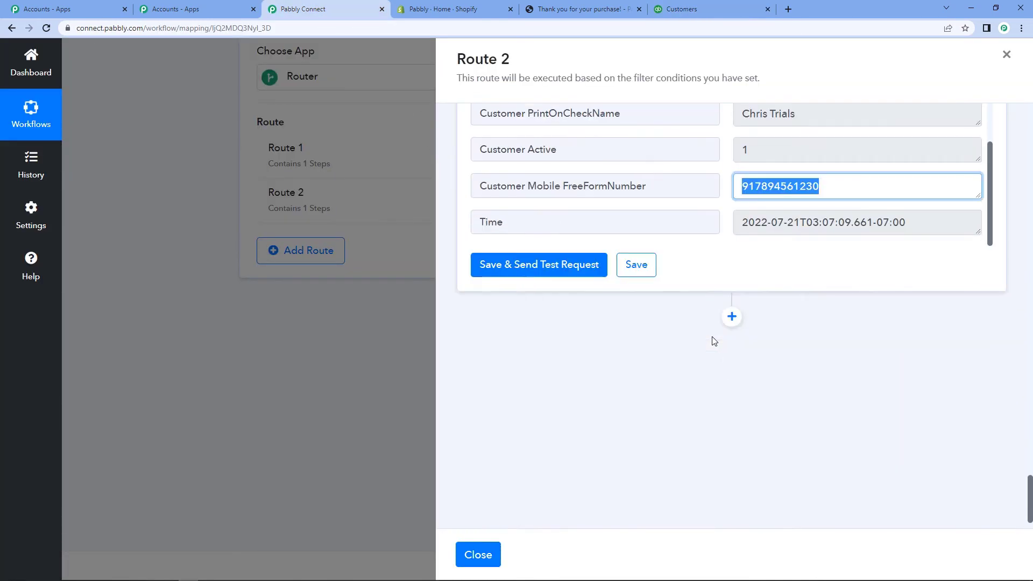
{"action": "left_click", "coordinate": [641, 272]}
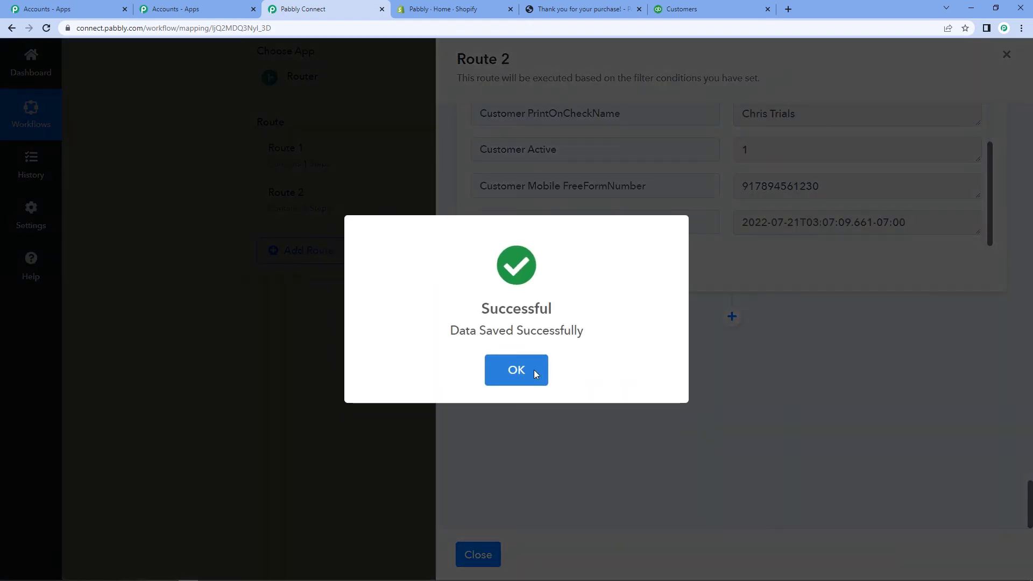
{"action": "left_click", "coordinate": [534, 370]}
Step: Add a Quickbooks Online 'Create an Invoice' step using the existing connection
{"action": "left_click", "coordinate": [732, 316]}
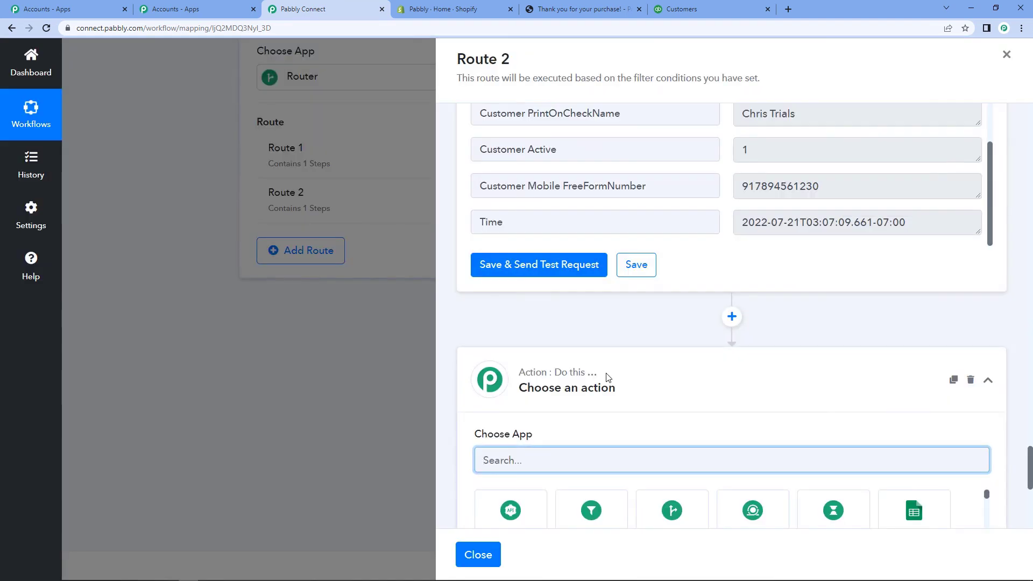
{"action": "scroll", "coordinate": [543, 424], "scroll_direction": "down", "scroll_amount": 1}
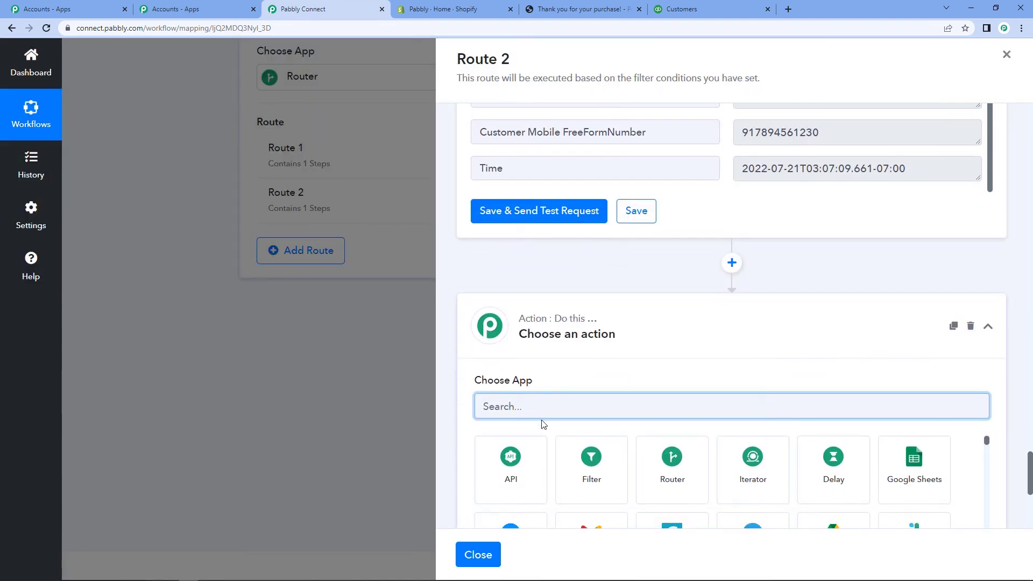
{"action": "type", "text": "quick"}
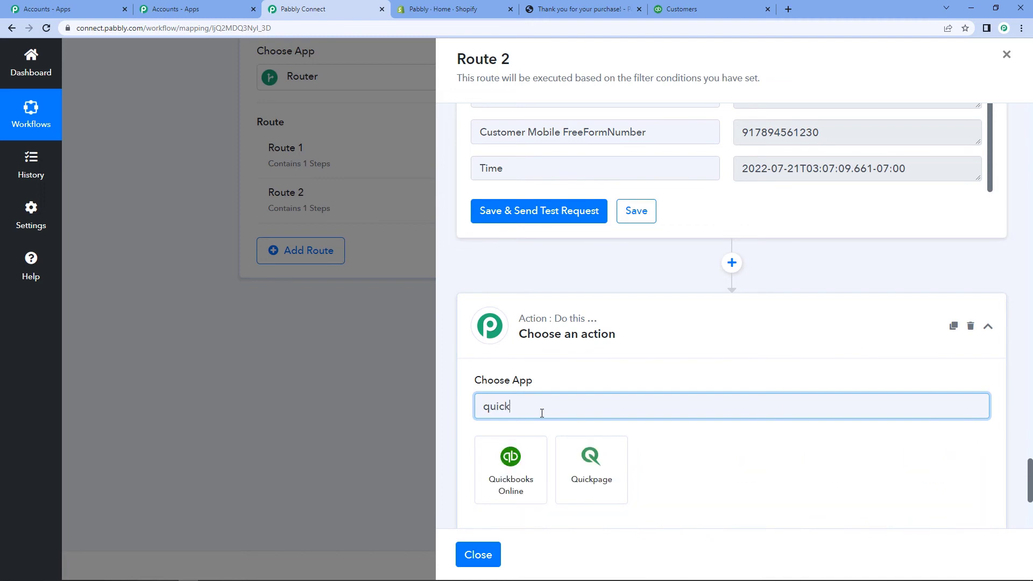
{"action": "left_click", "coordinate": [526, 473]}
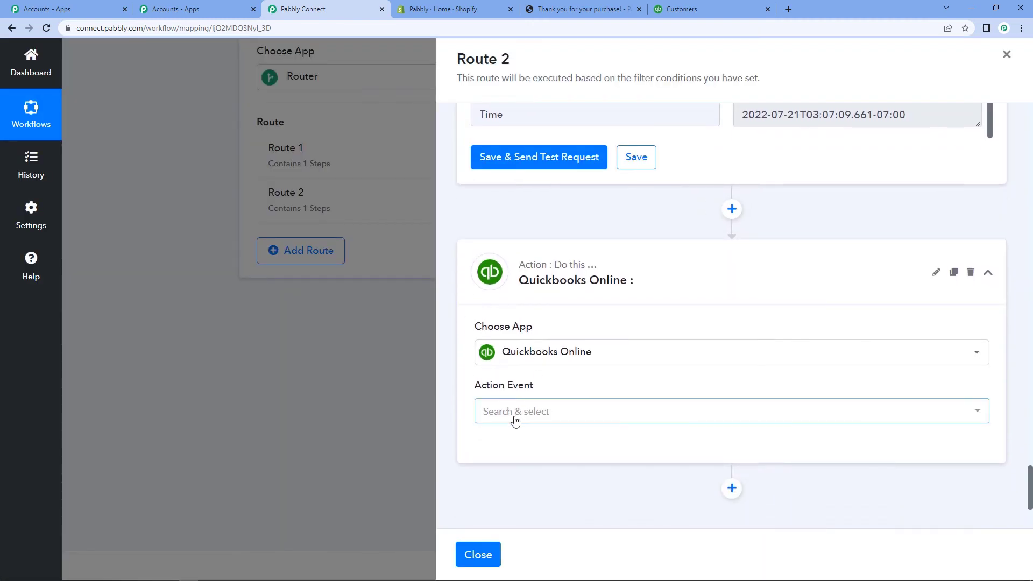
{"action": "left_click", "coordinate": [514, 414]}
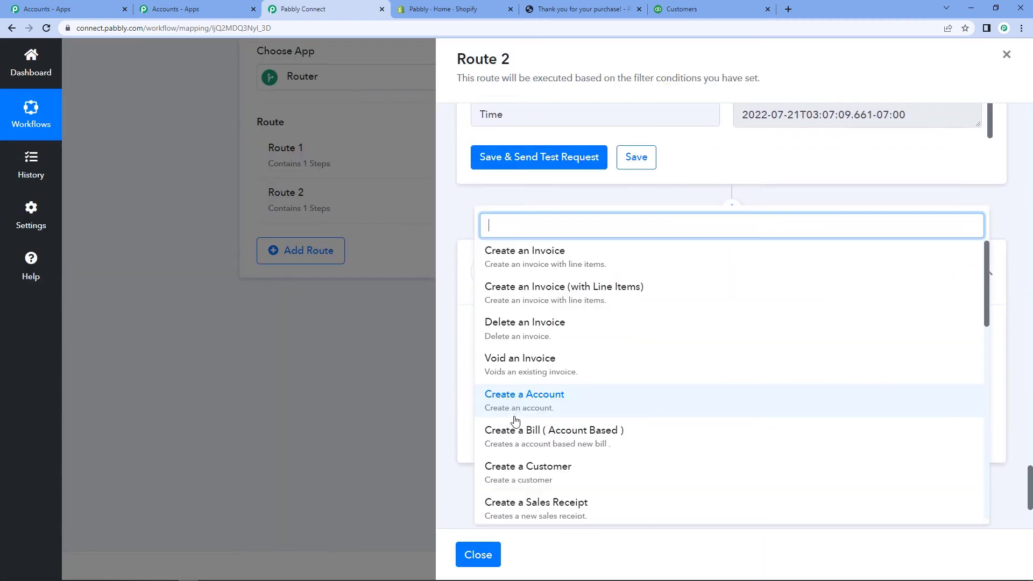
{"action": "left_click", "coordinate": [521, 253]}
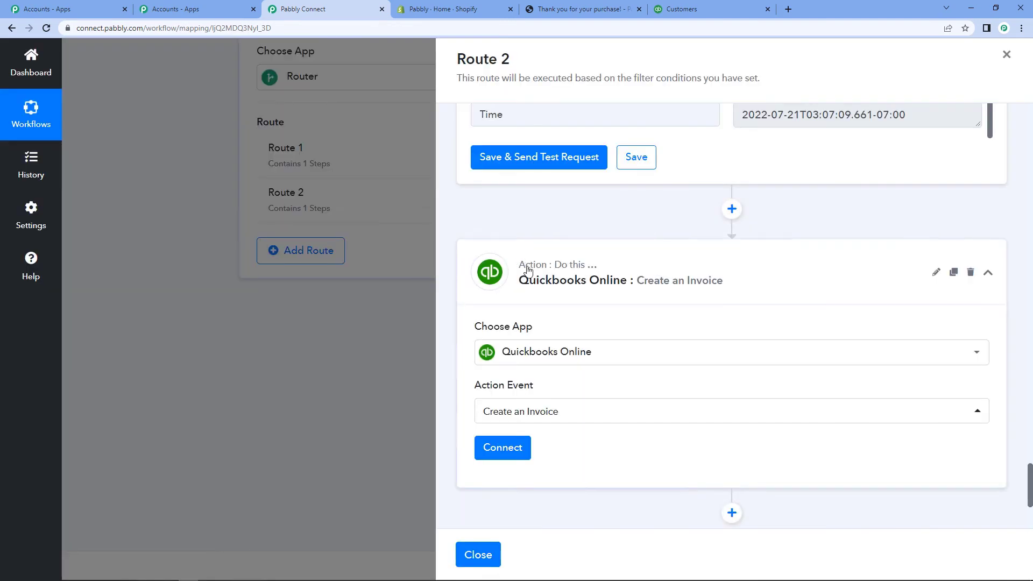
{"action": "left_click", "coordinate": [503, 449]}
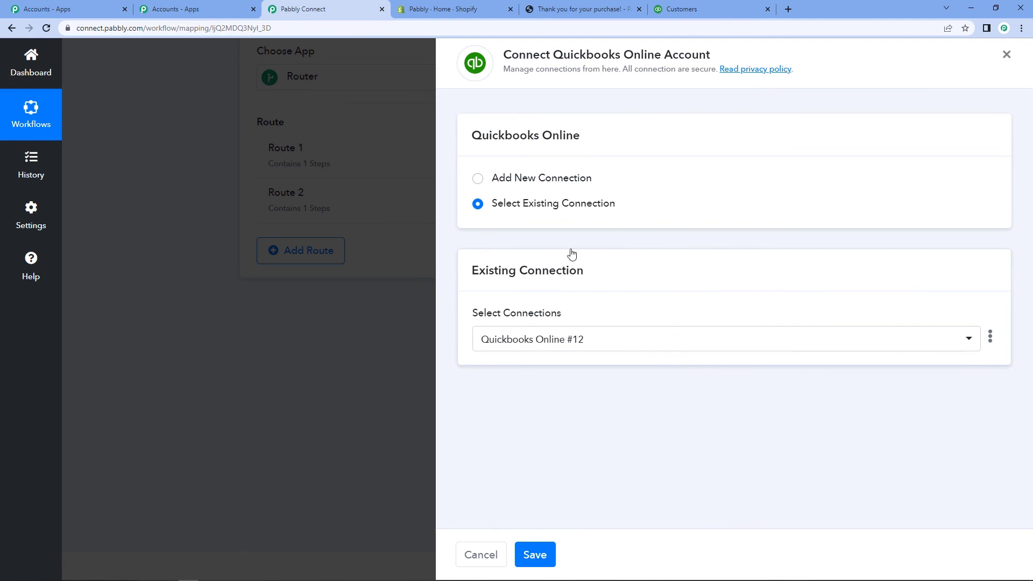
{"action": "left_click", "coordinate": [535, 555]}
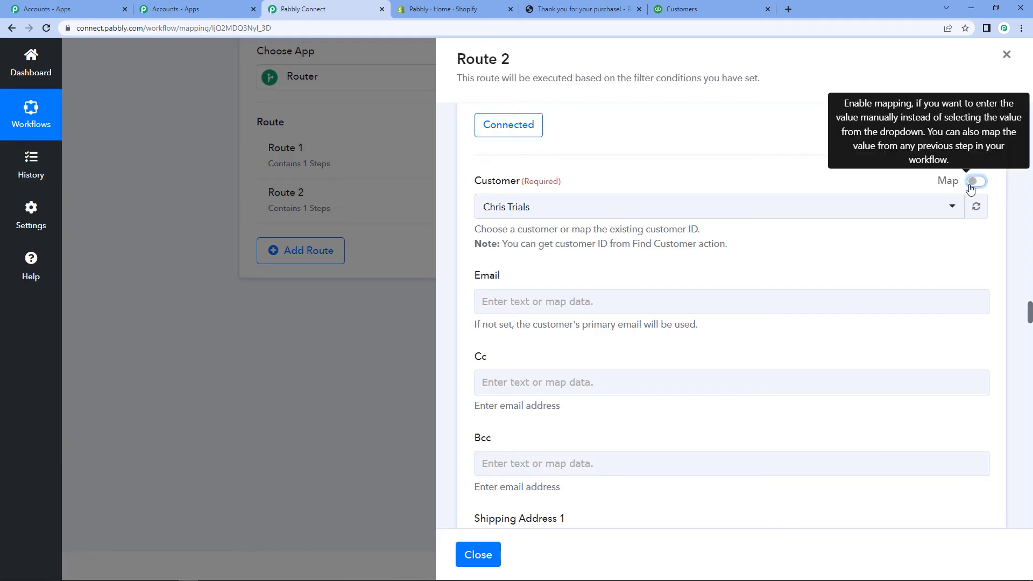
Step: Map the invoice's Customer field to the Create a Customer step's Customer Id (16)
{"action": "left_click", "coordinate": [975, 182]}
{"action": "left_click", "coordinate": [654, 200]}
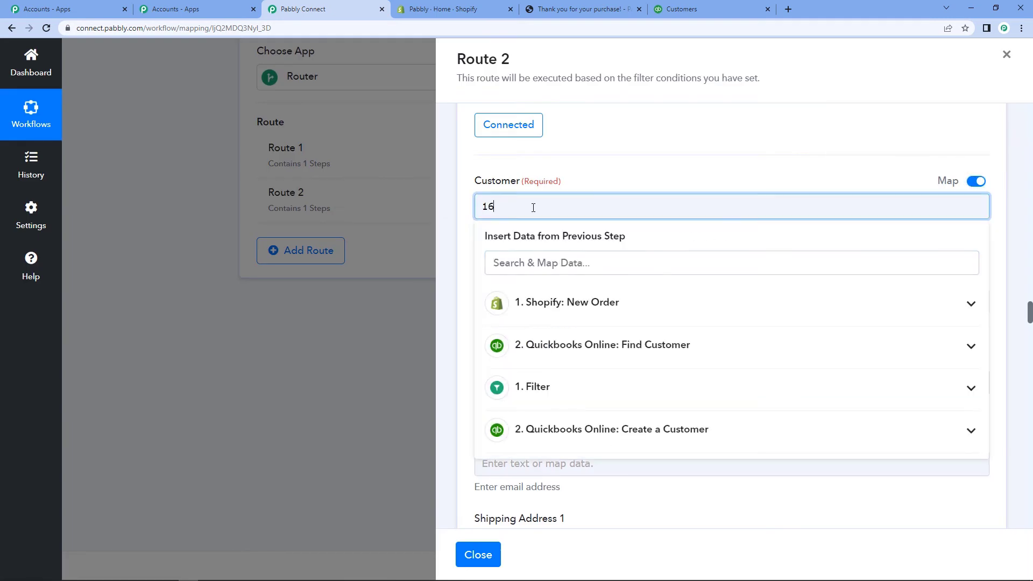
{"action": "key", "text": "BackSpace"}
{"action": "key", "text": "BackSpace"}
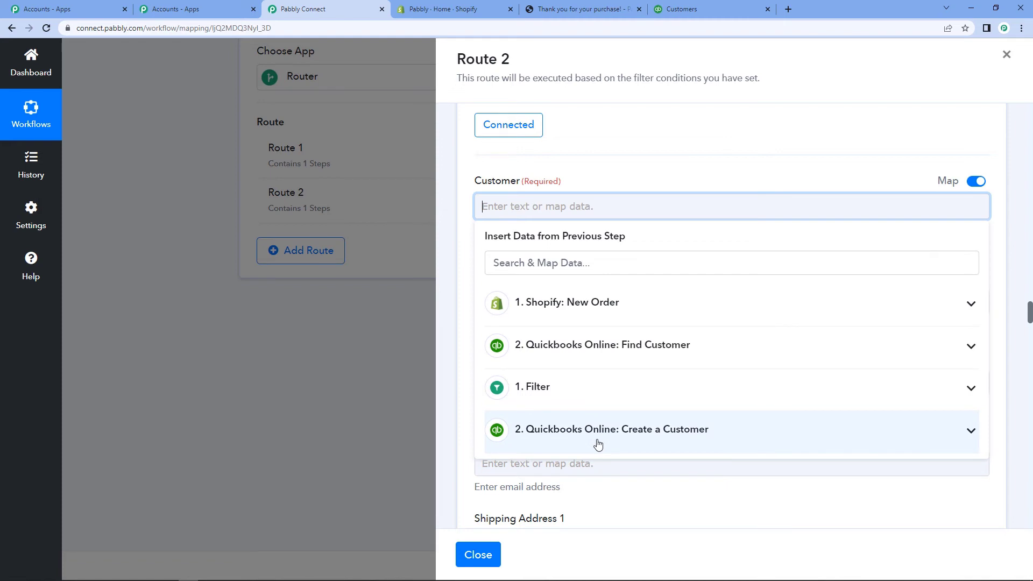
{"action": "left_click", "coordinate": [604, 440]}
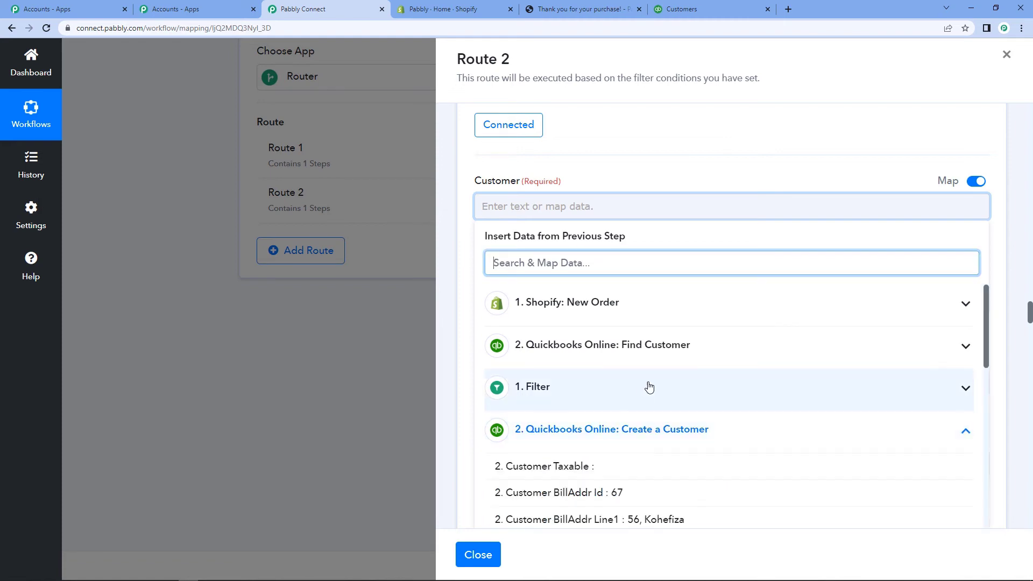
{"action": "scroll", "coordinate": [641, 409], "scroll_direction": "down", "scroll_amount": 1}
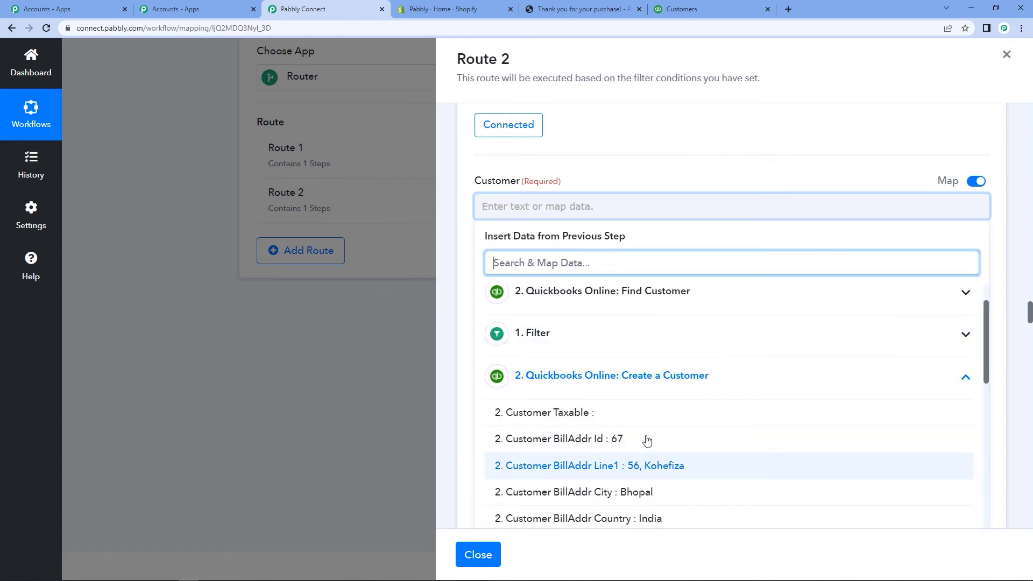
{"action": "scroll", "coordinate": [626, 335], "scroll_direction": "down", "scroll_amount": 3}
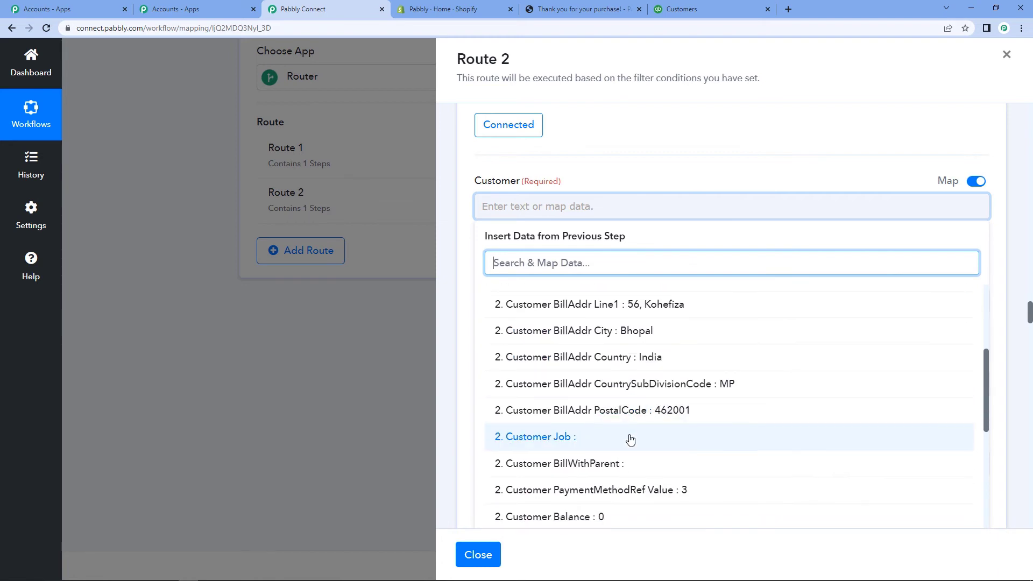
{"action": "scroll", "coordinate": [631, 440], "scroll_direction": "down", "scroll_amount": 2}
{"action": "scroll", "coordinate": [631, 441], "scroll_direction": "up", "scroll_amount": 5}
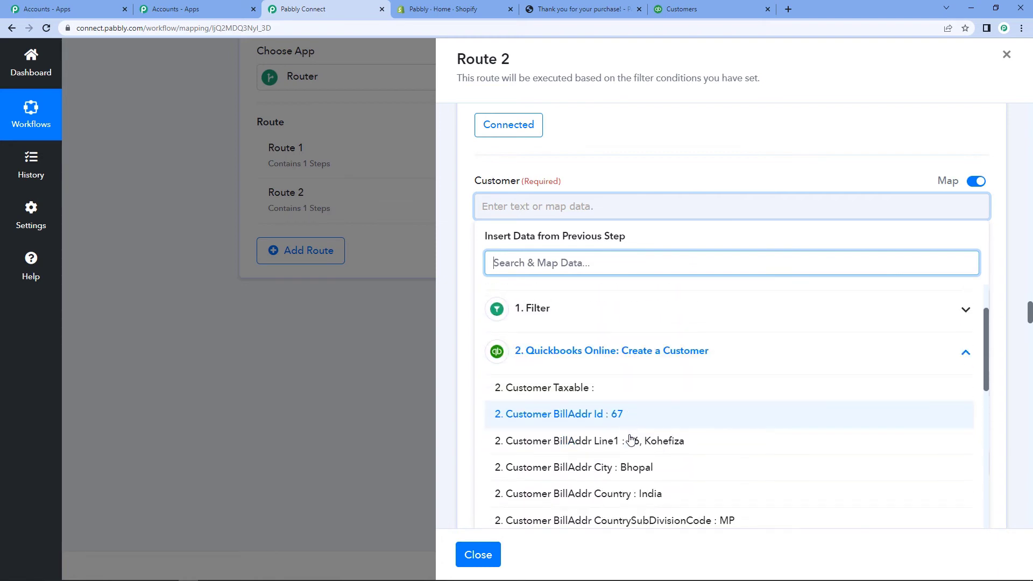
{"action": "scroll", "coordinate": [631, 439], "scroll_direction": "down", "scroll_amount": 5}
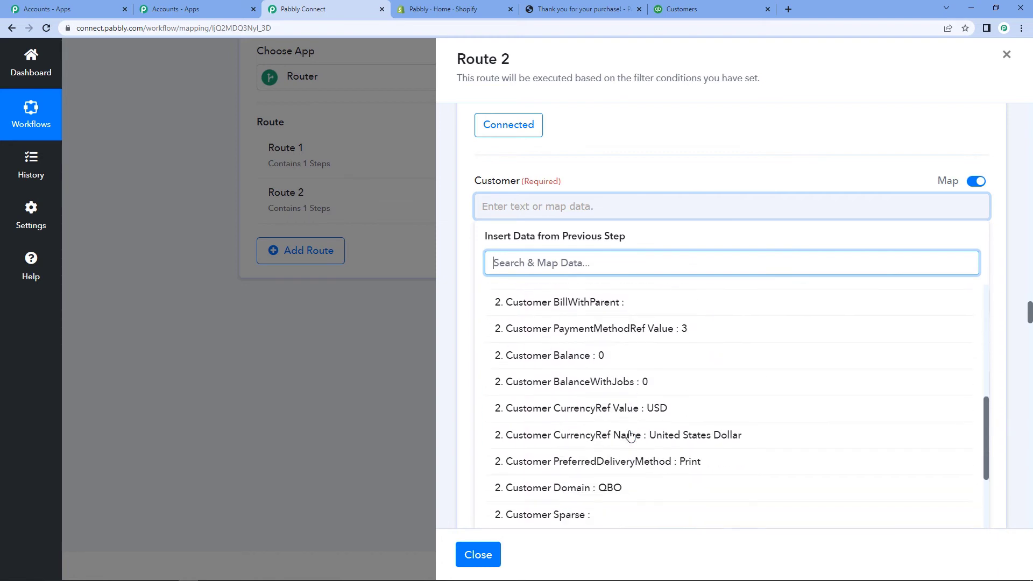
{"action": "scroll", "coordinate": [631, 436], "scroll_direction": "down", "scroll_amount": 2}
{"action": "left_click", "coordinate": [630, 432]}
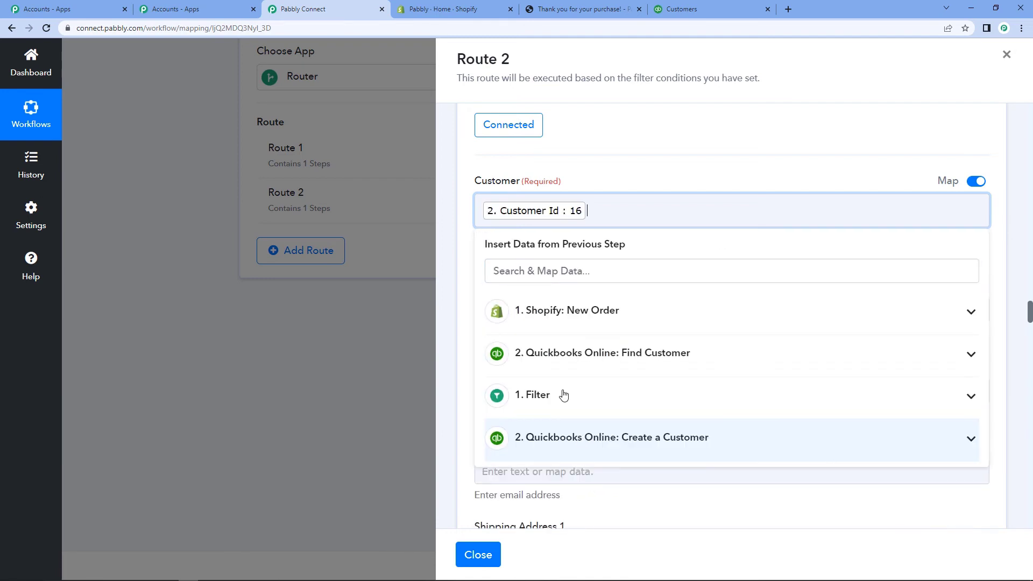
{"action": "left_click", "coordinate": [465, 262]}
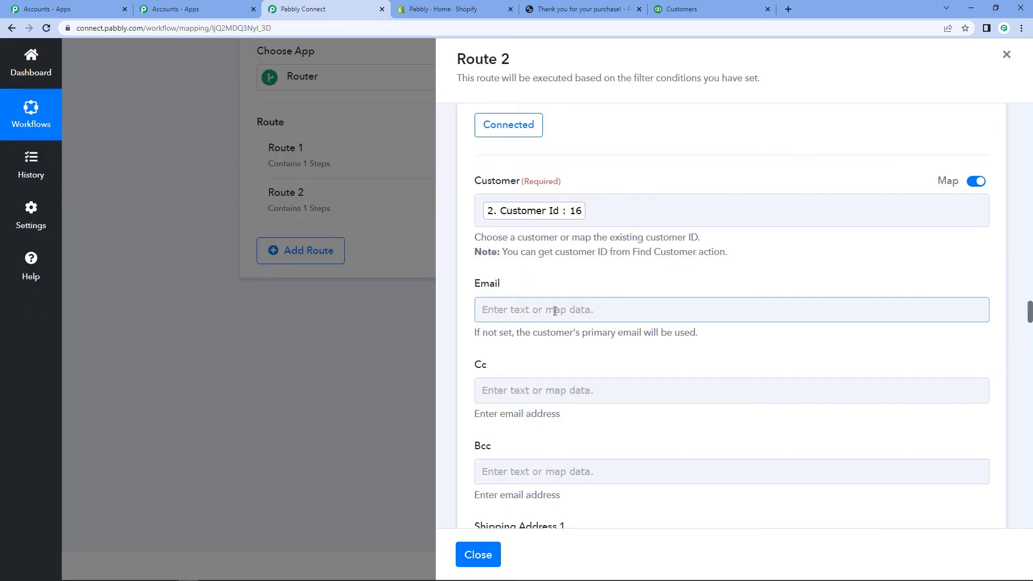
Step: Map the Shopify order's Contact Email into the invoice's Email field
{"action": "left_click", "coordinate": [555, 311]}
{"action": "left_click", "coordinate": [604, 351]}
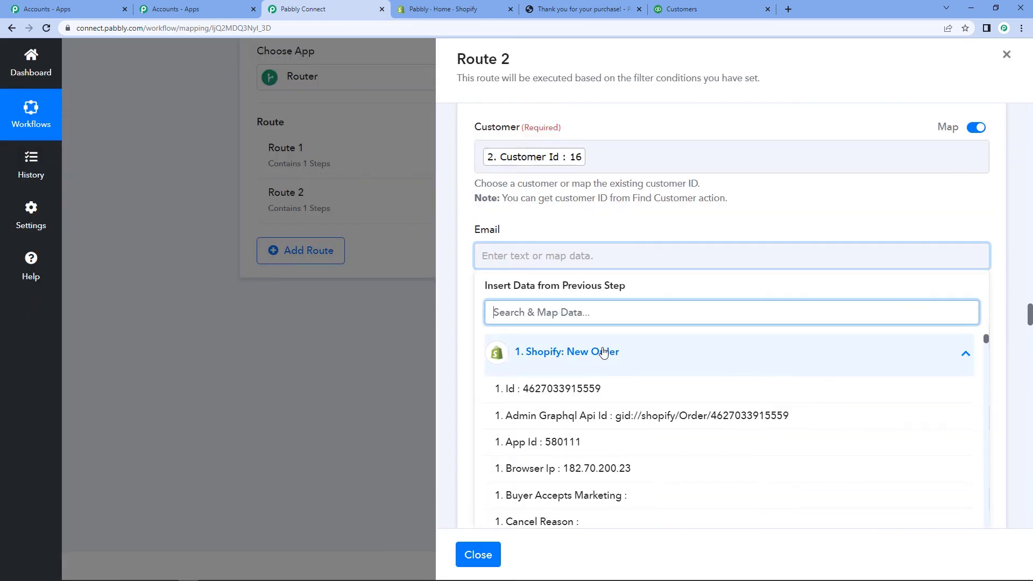
{"action": "scroll", "coordinate": [604, 352], "scroll_direction": "down", "scroll_amount": 1}
{"action": "type", "text": "emai"}
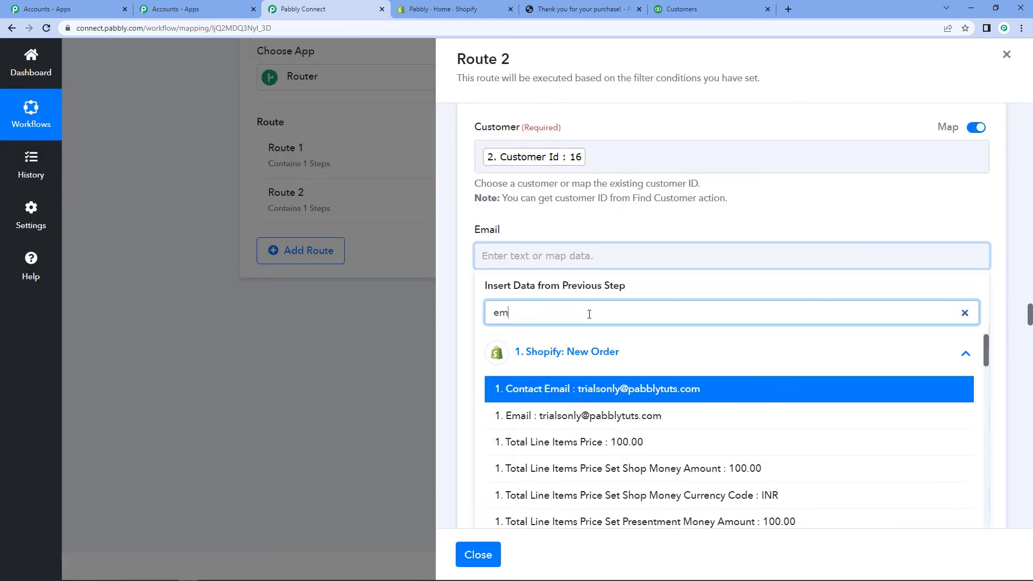
{"action": "left_click", "coordinate": [654, 400]}
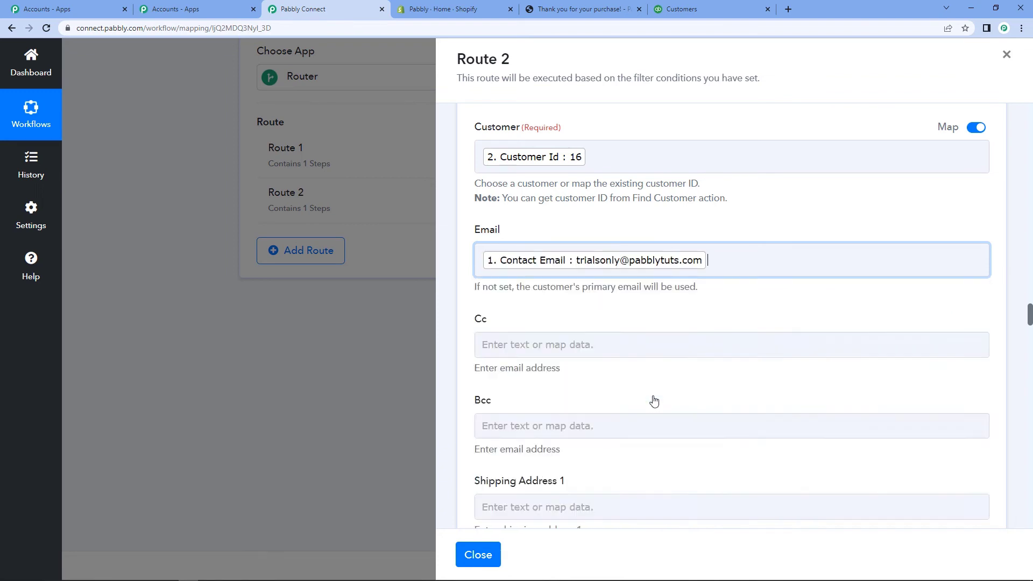
{"action": "left_click", "coordinate": [465, 301]}
{"action": "scroll", "coordinate": [465, 301], "scroll_direction": "down", "scroll_amount": 7}
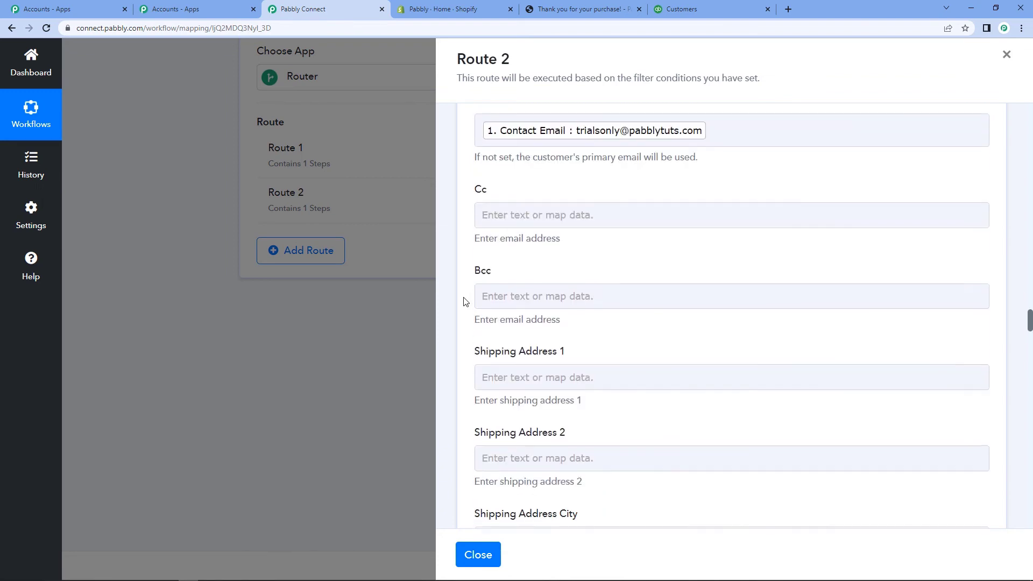
Step: Map the Shopify order's billing Address1 into Billing Address 1
{"action": "scroll", "coordinate": [464, 300], "scroll_direction": "down", "scroll_amount": 6}
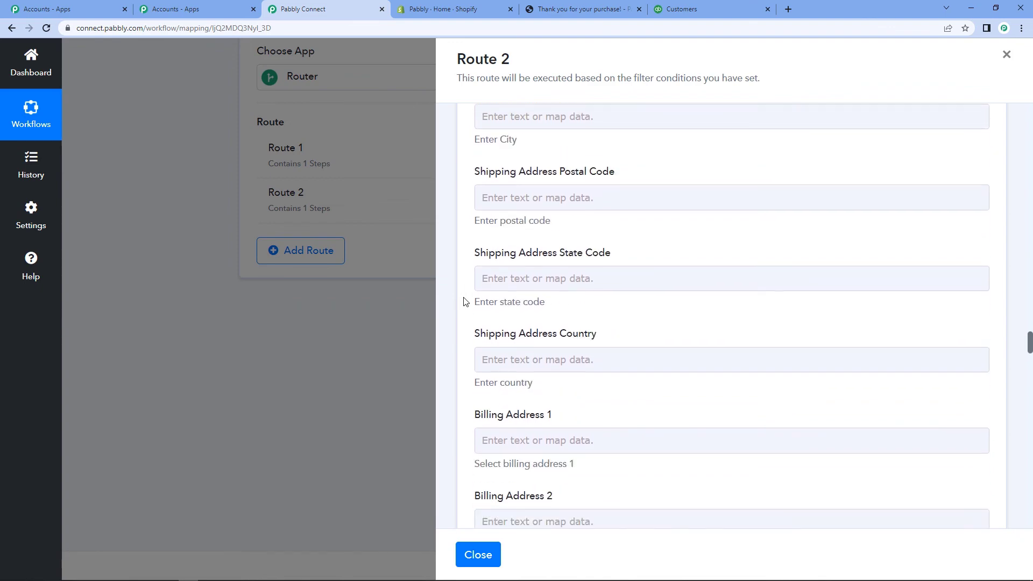
{"action": "left_click", "coordinate": [493, 295]}
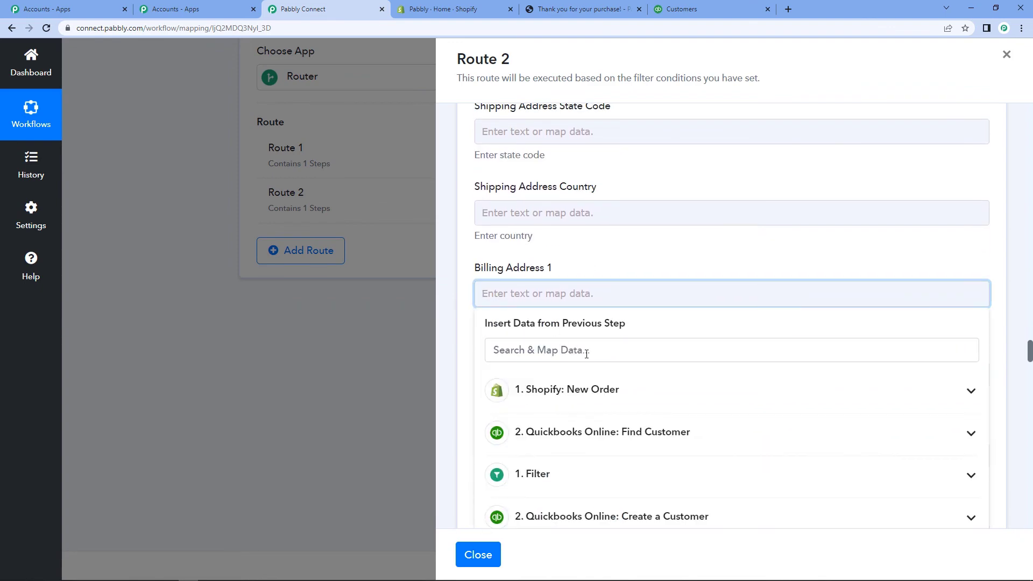
{"action": "left_click", "coordinate": [594, 398]}
{"action": "scroll", "coordinate": [595, 398], "scroll_direction": "down", "scroll_amount": 1}
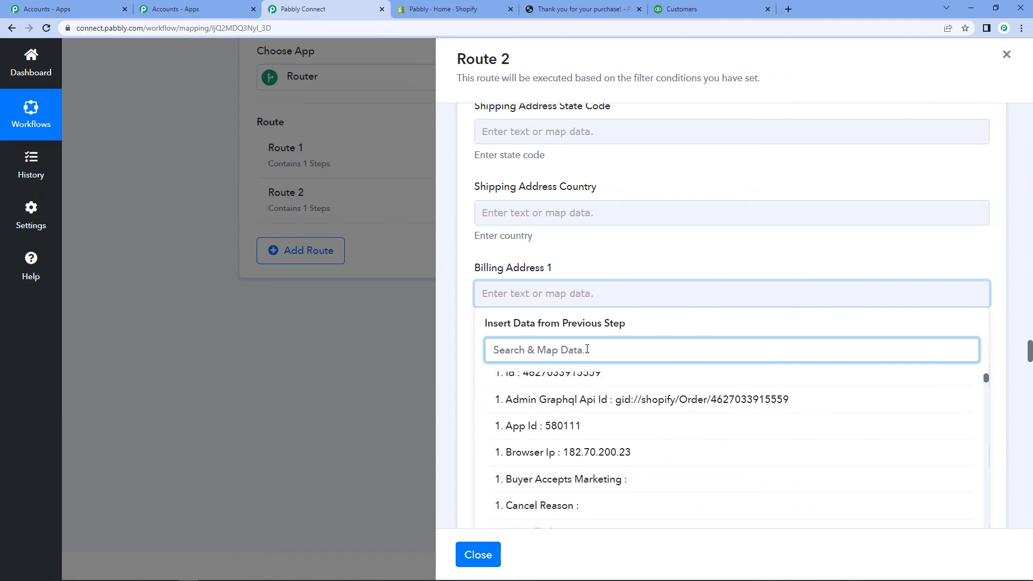
{"action": "type", "text": "billin"}
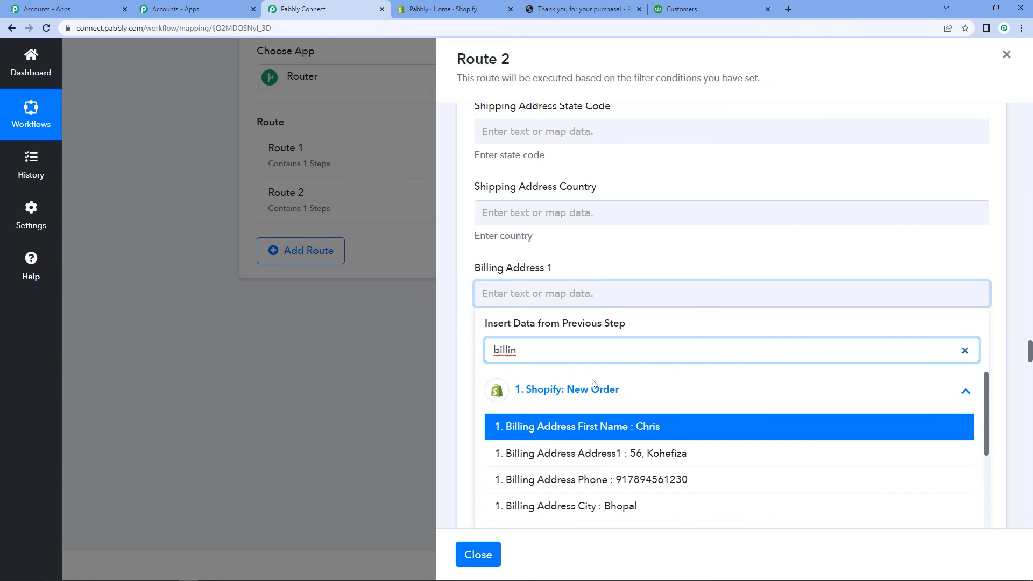
{"action": "scroll", "coordinate": [626, 471], "scroll_direction": "down", "scroll_amount": 1}
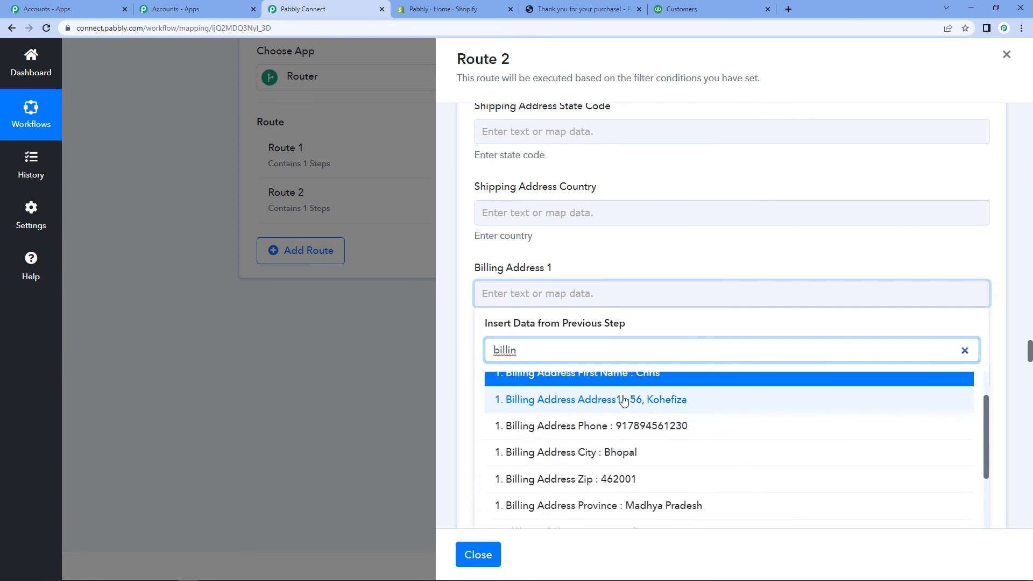
{"action": "left_click", "coordinate": [562, 396]}
{"action": "left_click", "coordinate": [466, 326]}
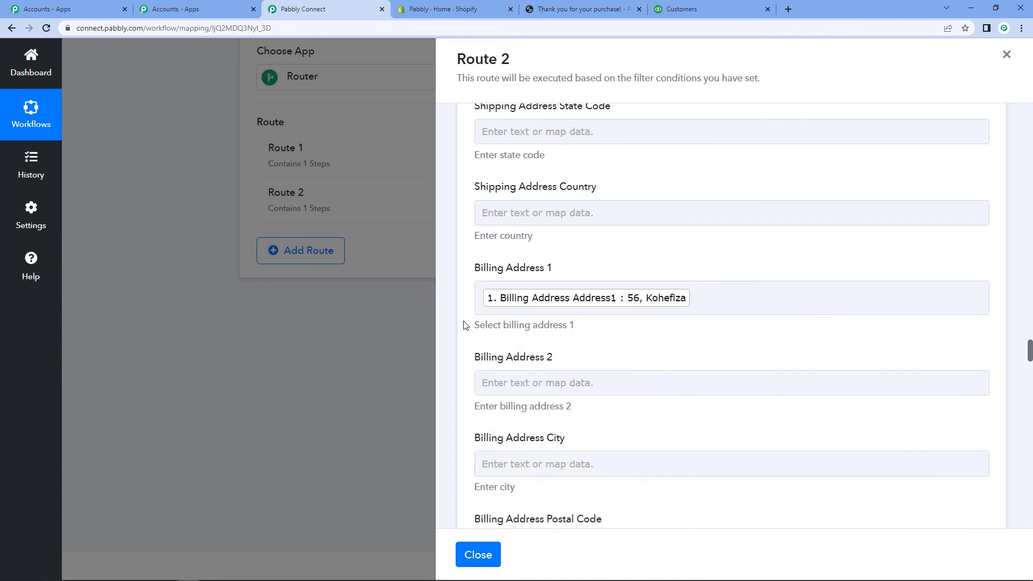
Step: Map the billing address city, Bhopal, into Billing Address City
{"action": "scroll", "coordinate": [495, 323], "scroll_direction": "down", "scroll_amount": 2}
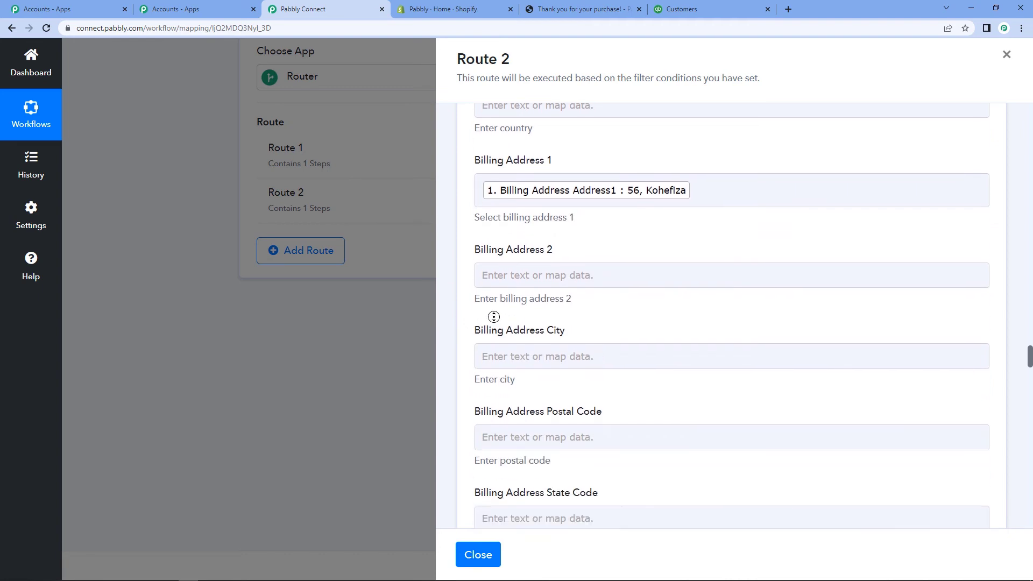
{"action": "left_click", "coordinate": [518, 357]}
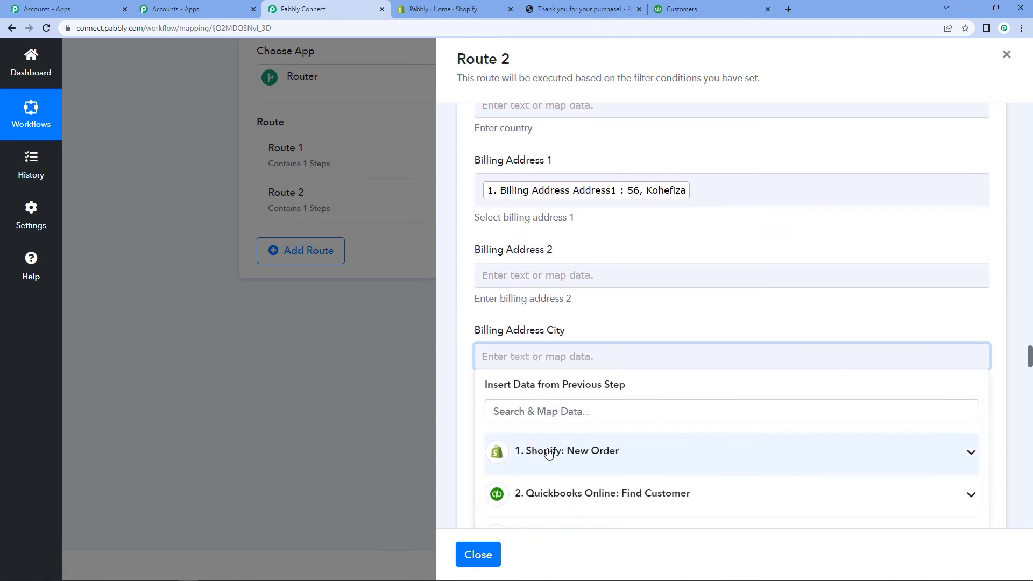
{"action": "type", "text": "city"}
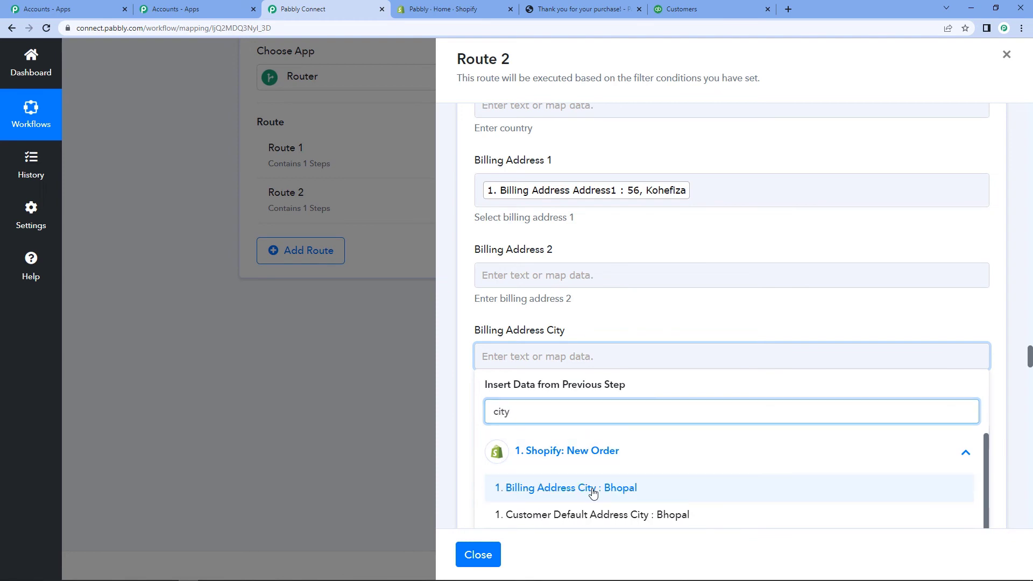
{"action": "left_click", "coordinate": [593, 493]}
{"action": "left_click", "coordinate": [460, 369]}
Step: Map Billing Address Zip 462001 into Billing Address Postal Code
{"action": "scroll", "coordinate": [456, 370], "scroll_direction": "down", "scroll_amount": 1}
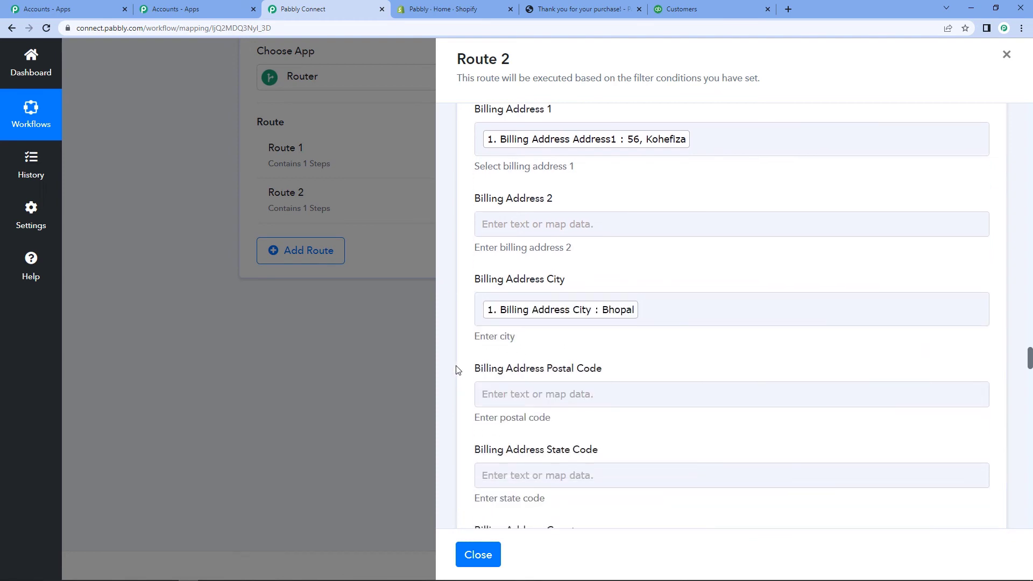
{"action": "scroll", "coordinate": [524, 373], "scroll_direction": "down", "scroll_amount": 2}
{"action": "left_click", "coordinate": [538, 281]}
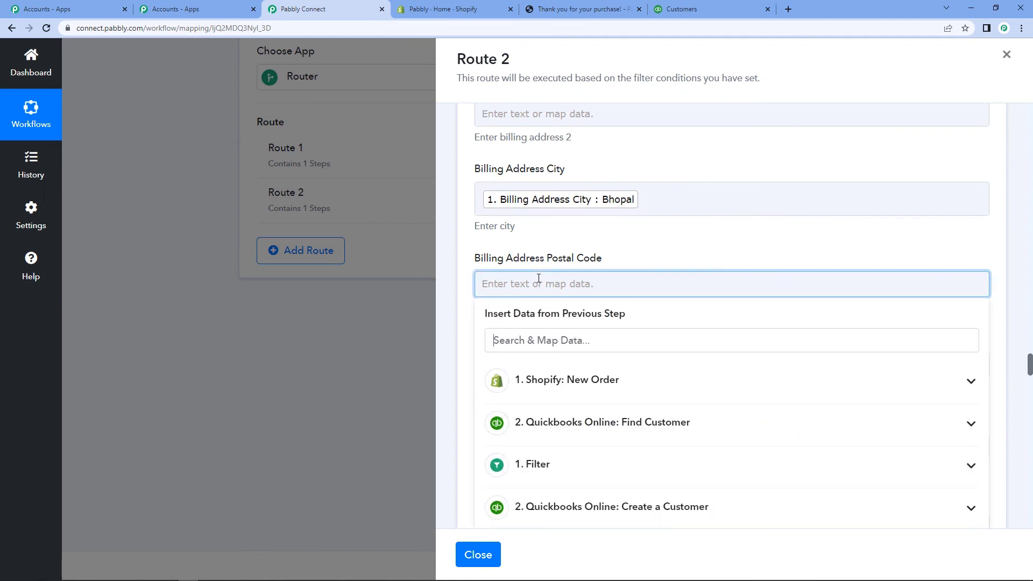
{"action": "left_click", "coordinate": [570, 372]}
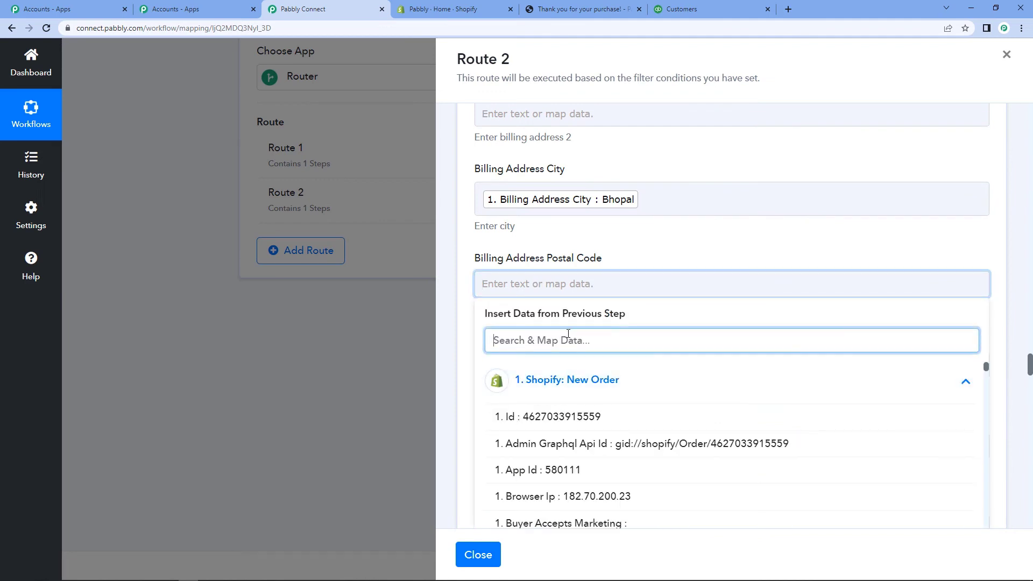
{"action": "type", "text": "zip"}
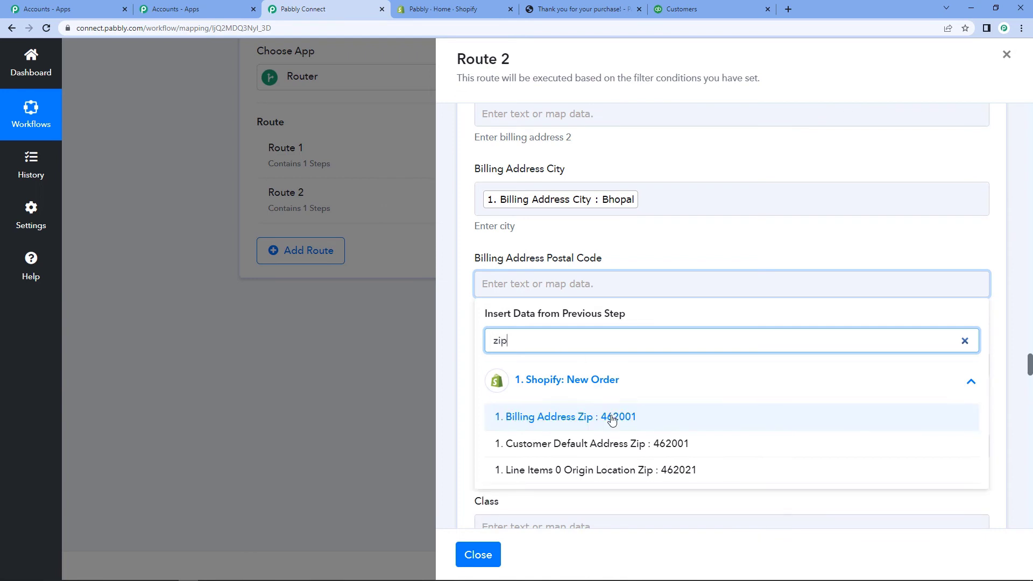
{"action": "left_click", "coordinate": [504, 419]}
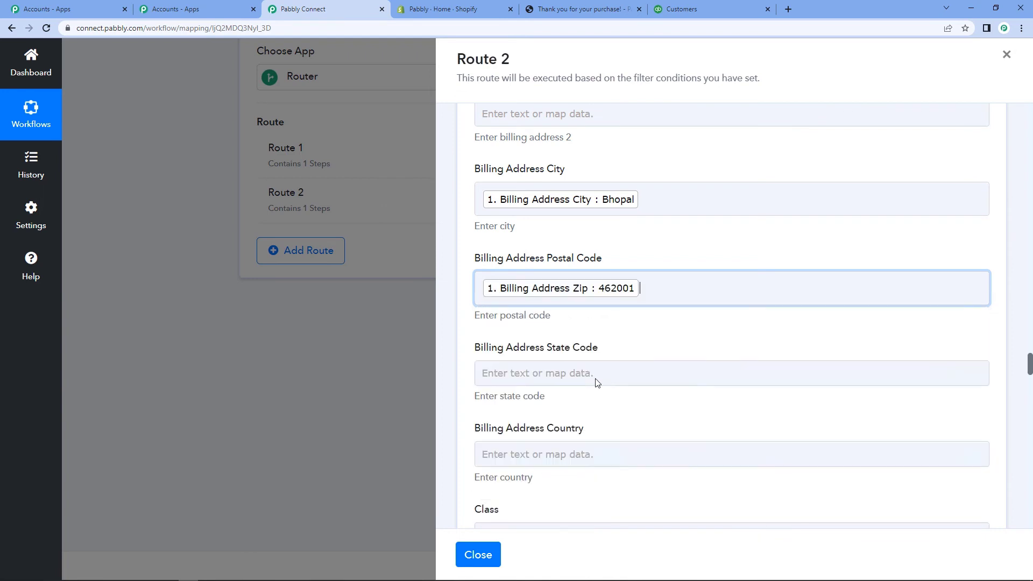
{"action": "left_click", "coordinate": [460, 340]}
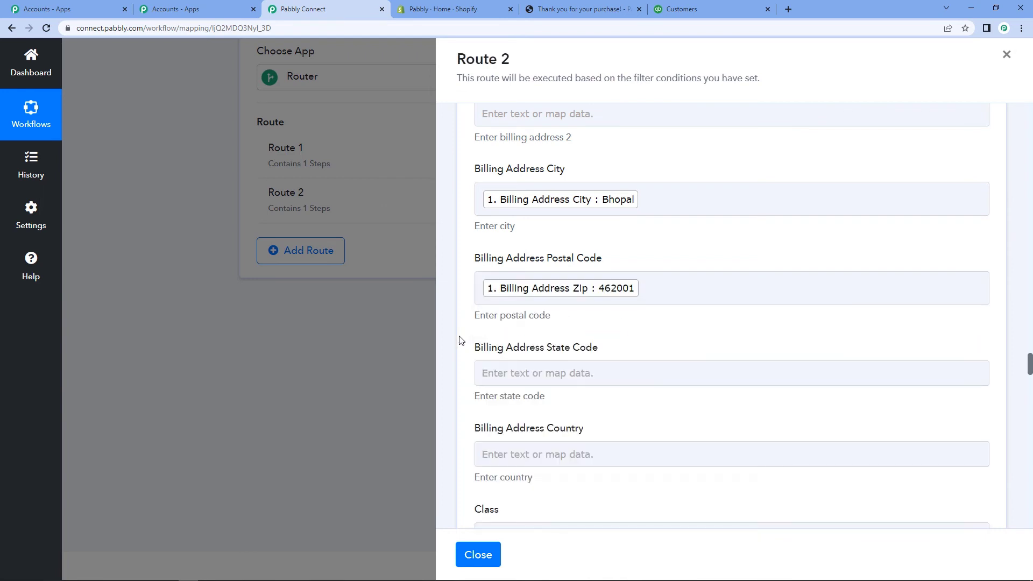
Step: Map Billing Address Province Code MP into Billing Address State Code
{"action": "left_click", "coordinate": [531, 377]}
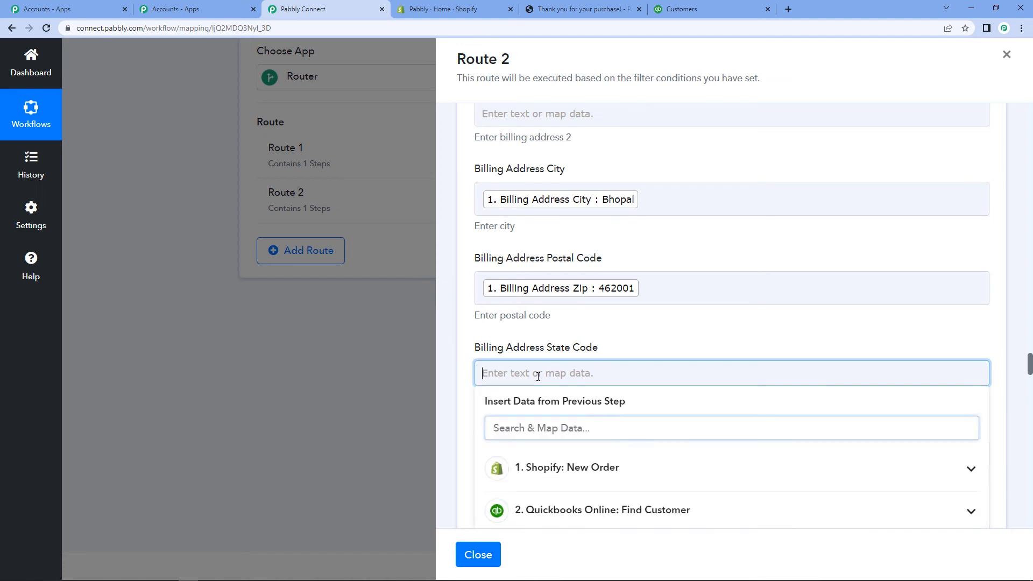
{"action": "left_click", "coordinate": [576, 469]}
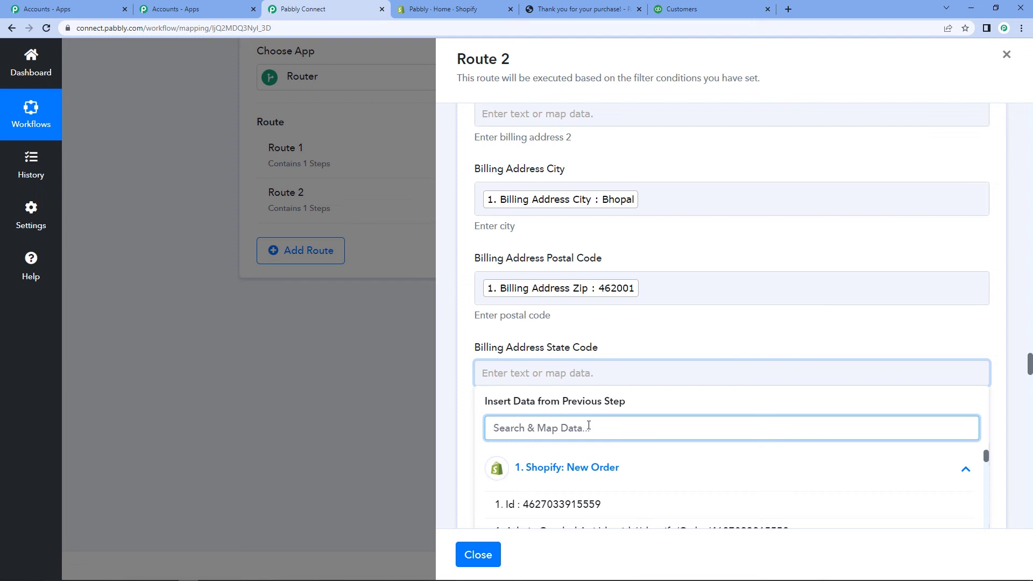
{"action": "type", "text": "prov"}
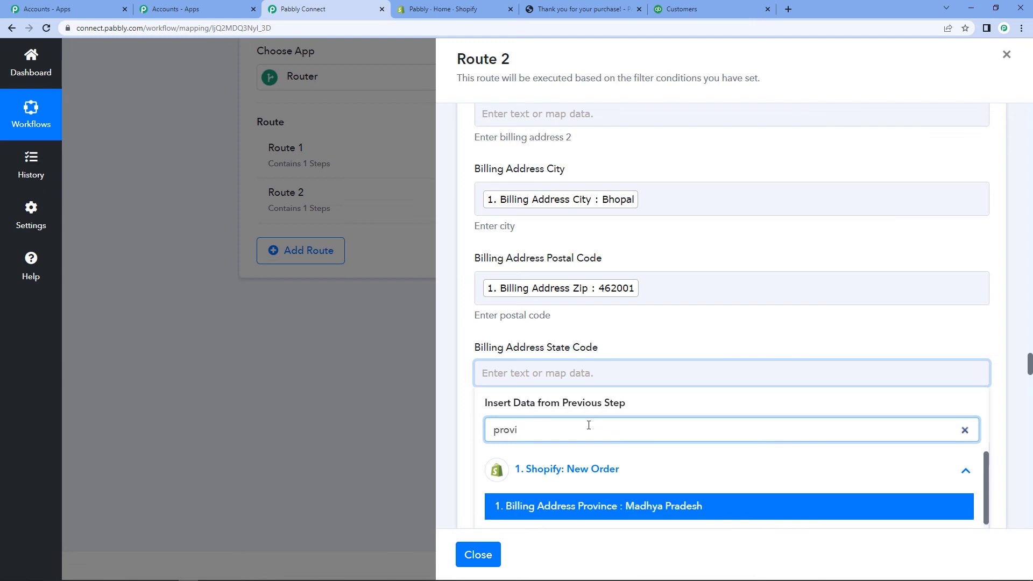
{"action": "type", "text": "i"}
{"action": "scroll", "coordinate": [665, 334], "scroll_direction": "down", "scroll_amount": 2}
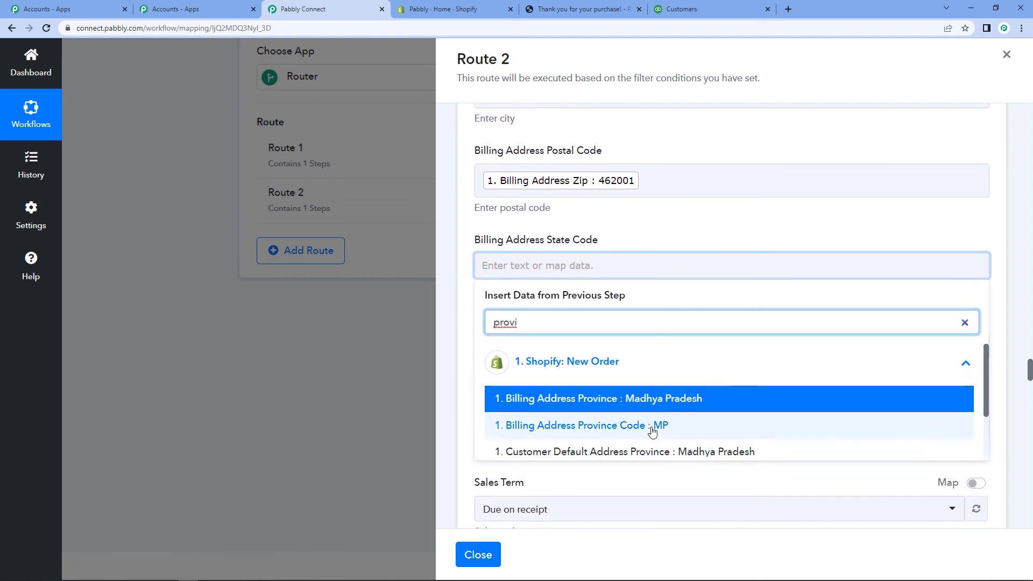
{"action": "left_click", "coordinate": [653, 426]}
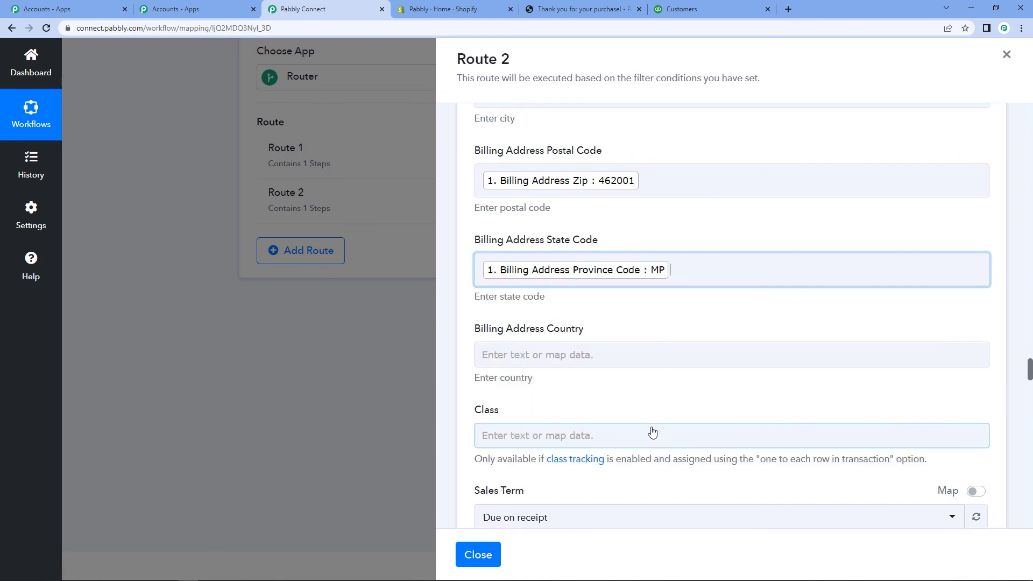
{"action": "left_click", "coordinate": [461, 323]}
Step: Map the Shopify Billing Address Country, India, into Billing Address Country
{"action": "scroll", "coordinate": [455, 264], "scroll_direction": "down", "scroll_amount": 2}
{"action": "left_click", "coordinate": [527, 247]}
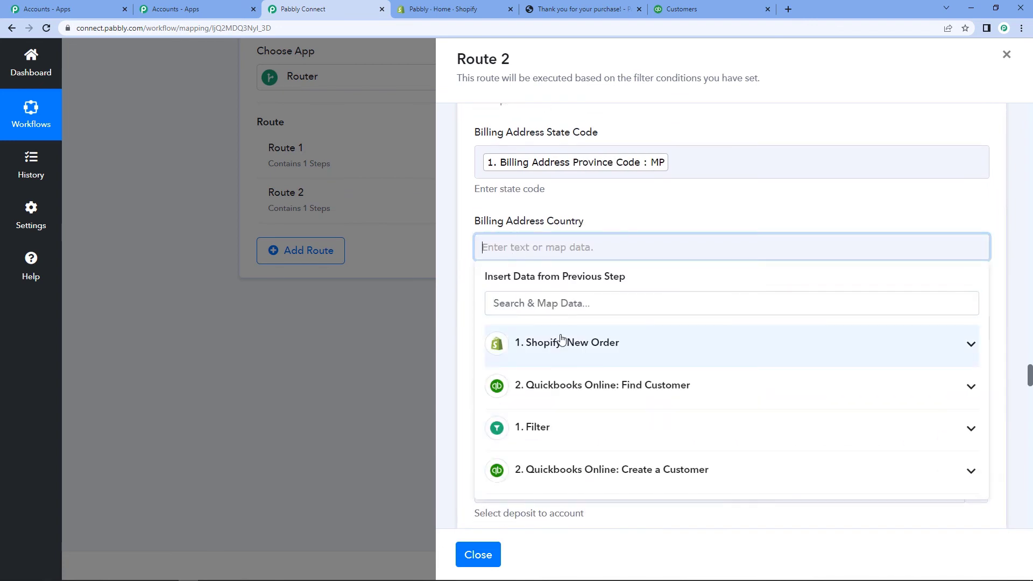
{"action": "left_click", "coordinate": [562, 342]}
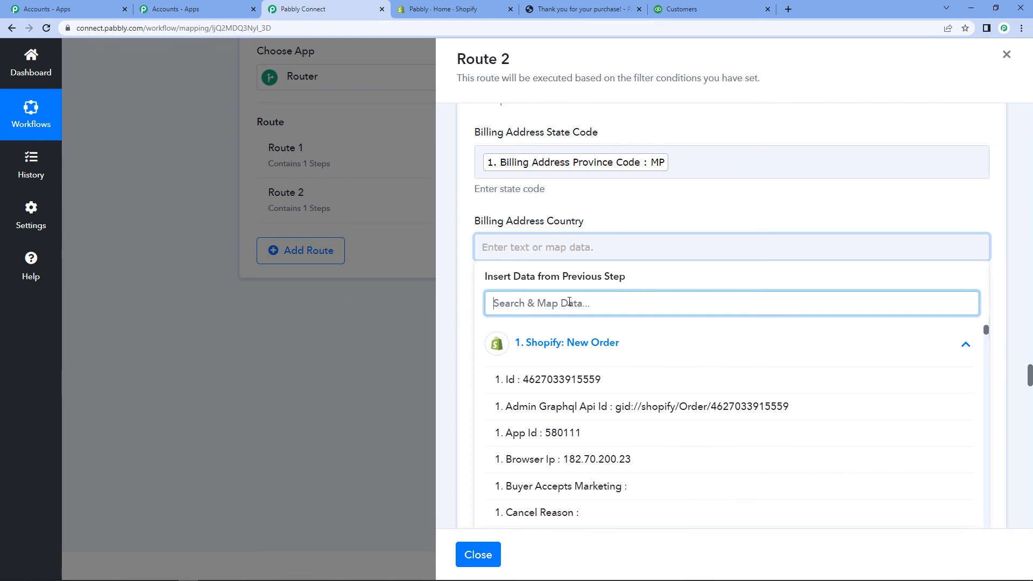
{"action": "type", "text": "indi"}
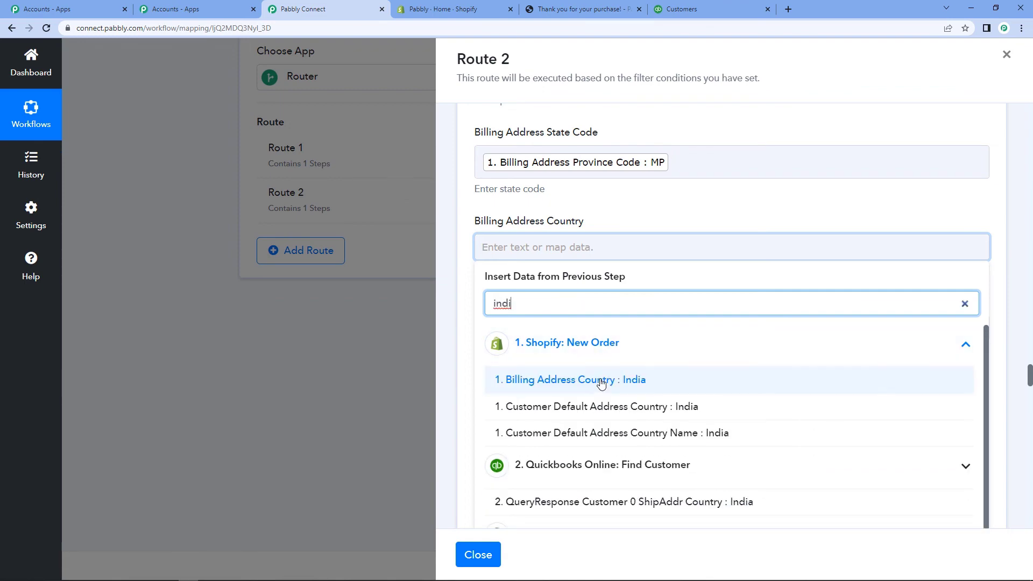
{"action": "left_click", "coordinate": [600, 381]}
{"action": "left_click", "coordinate": [466, 316]}
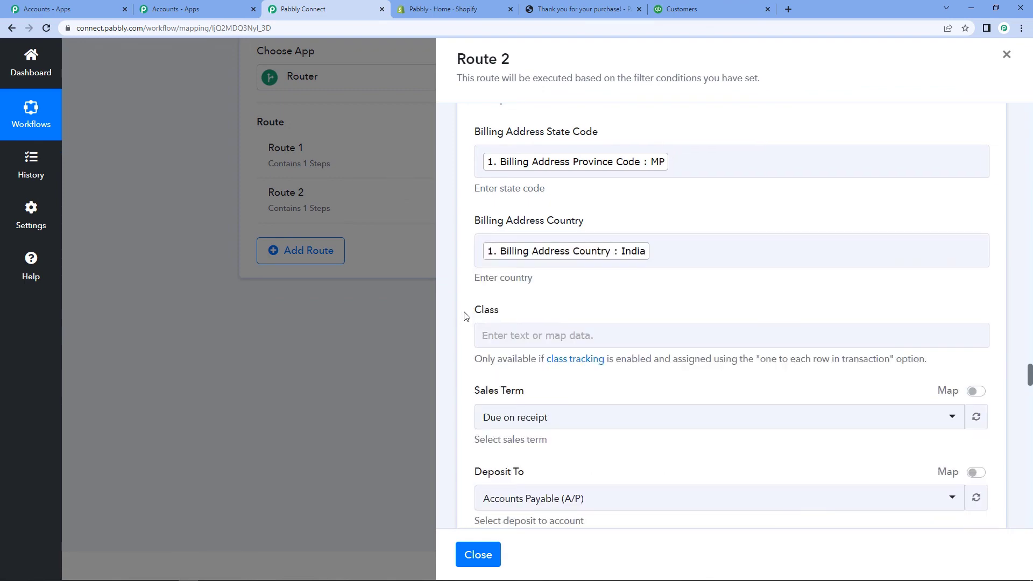
Step: Map the order's Updated At time into Transaction date
{"action": "scroll", "coordinate": [466, 316], "scroll_direction": "down", "scroll_amount": 4}
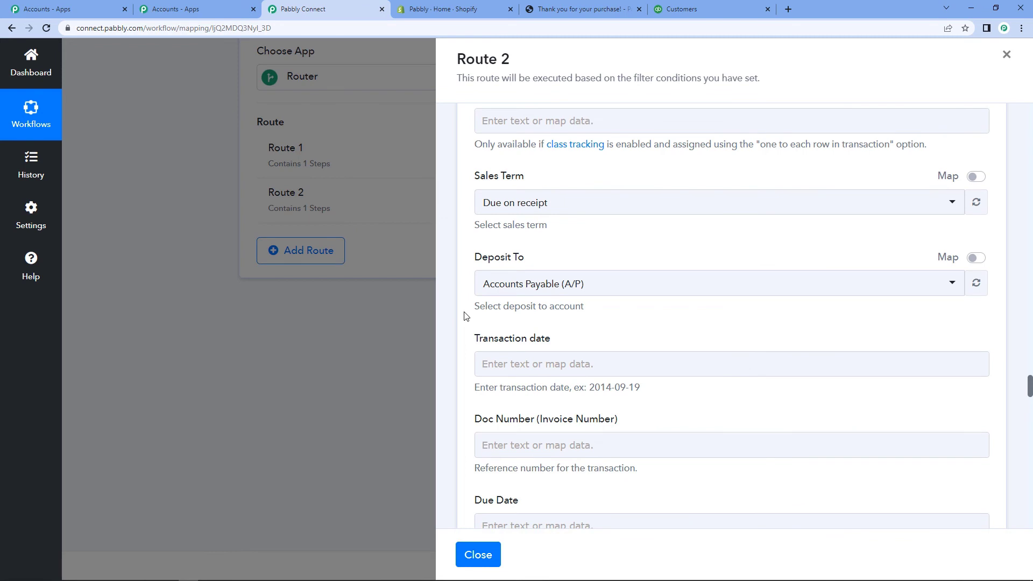
{"action": "scroll", "coordinate": [557, 245], "scroll_direction": "down", "scroll_amount": 2}
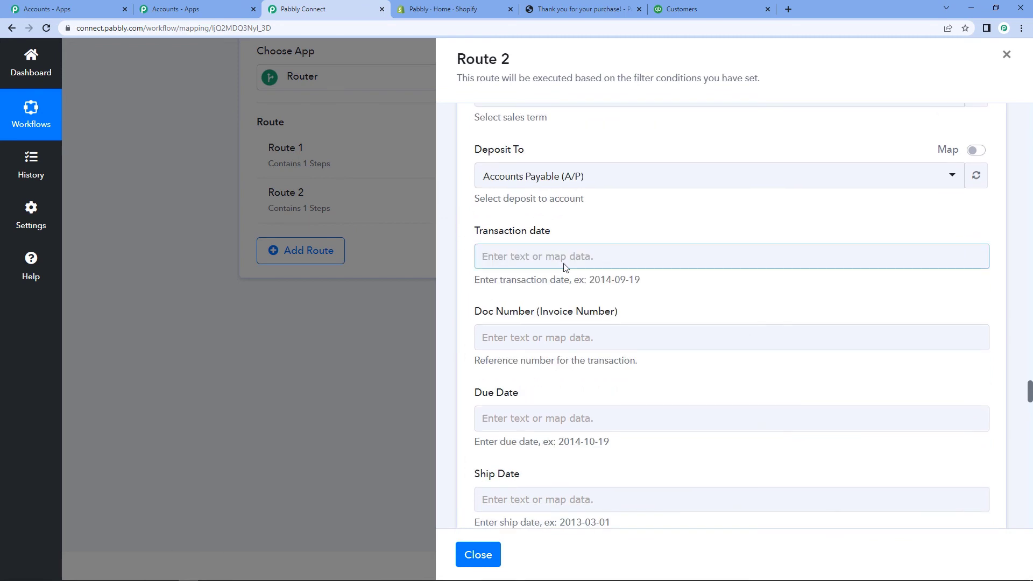
{"action": "scroll", "coordinate": [561, 258], "scroll_direction": "down", "scroll_amount": 1}
{"action": "left_click", "coordinate": [563, 205]}
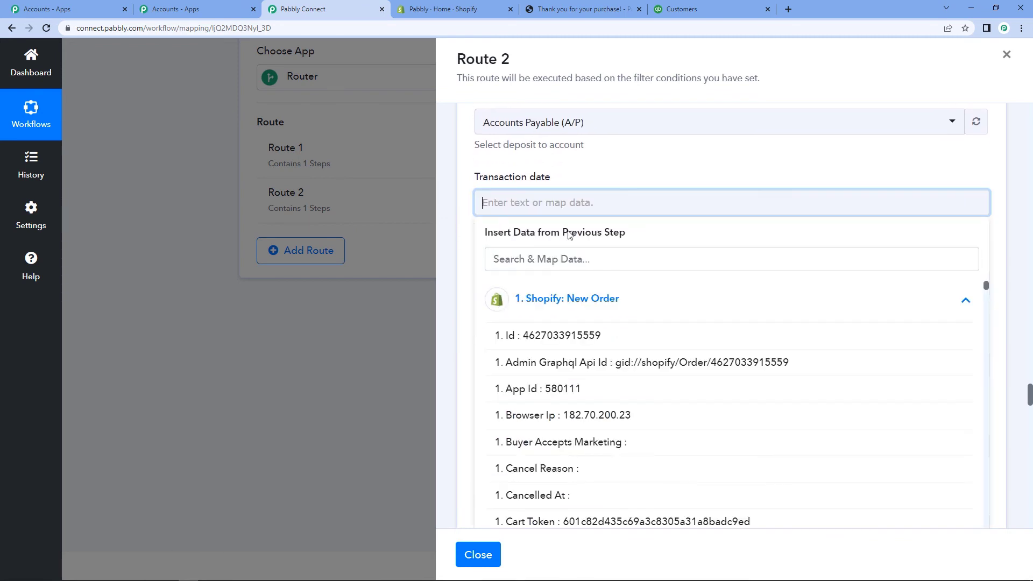
{"action": "left_click", "coordinate": [551, 258]}
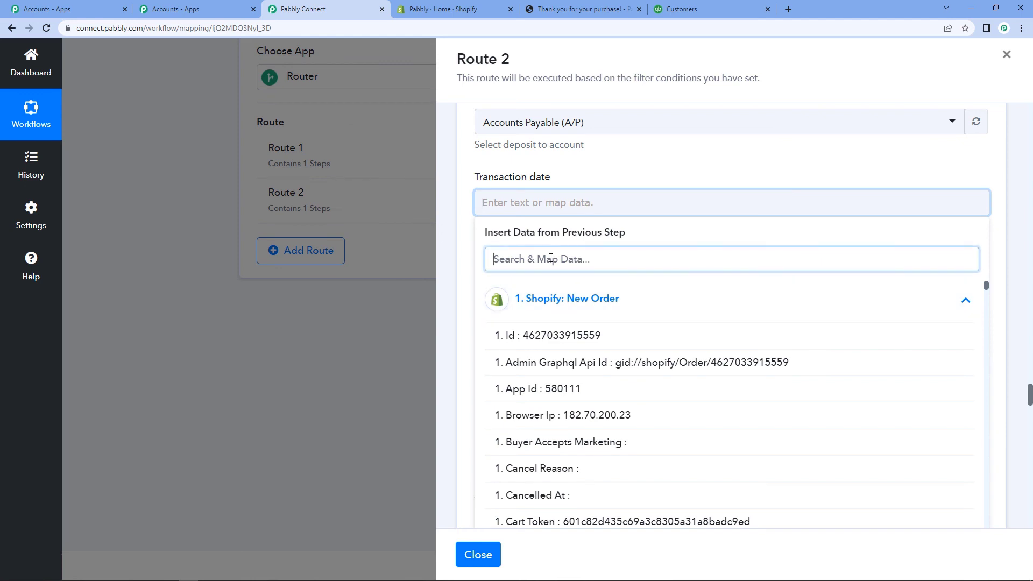
{"action": "type", "text": "dat"}
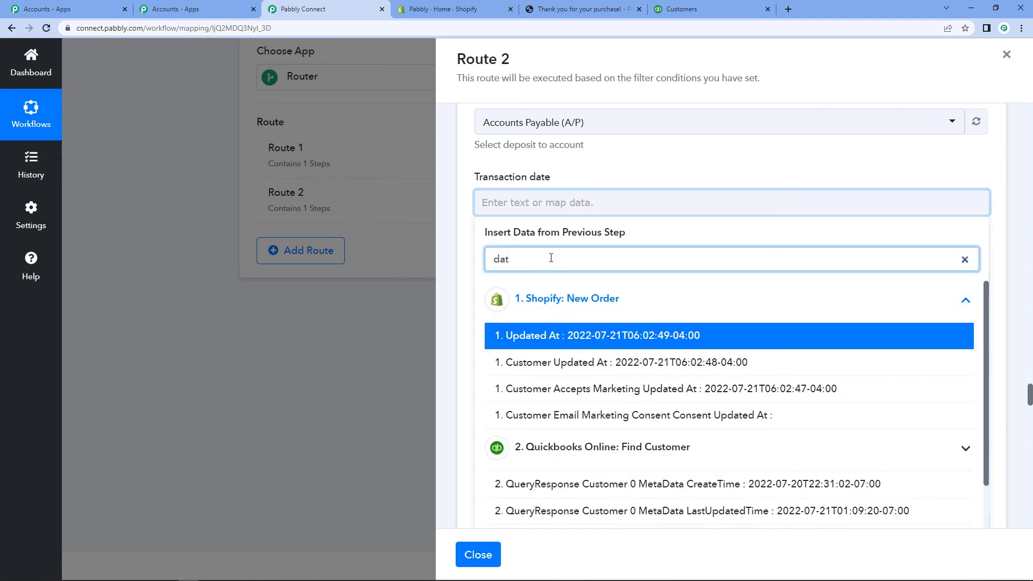
{"action": "type", "text": "e"}
{"action": "left_click", "coordinate": [572, 336]}
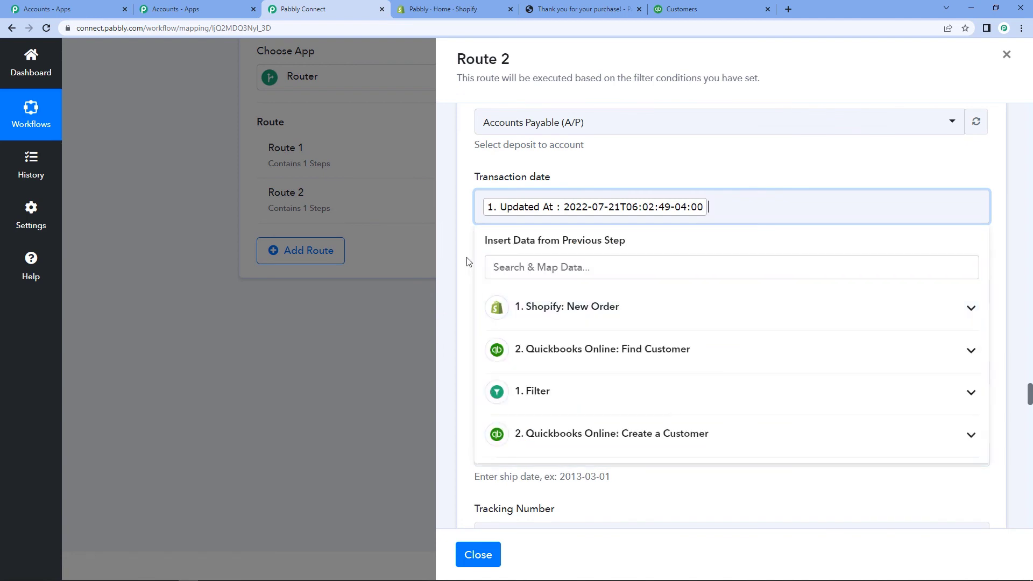
{"action": "left_click", "coordinate": [470, 239]}
Step: Map Line Items 0 Name (Java) into Line Item Description
{"action": "scroll", "coordinate": [462, 269], "scroll_direction": "down", "scroll_amount": 3}
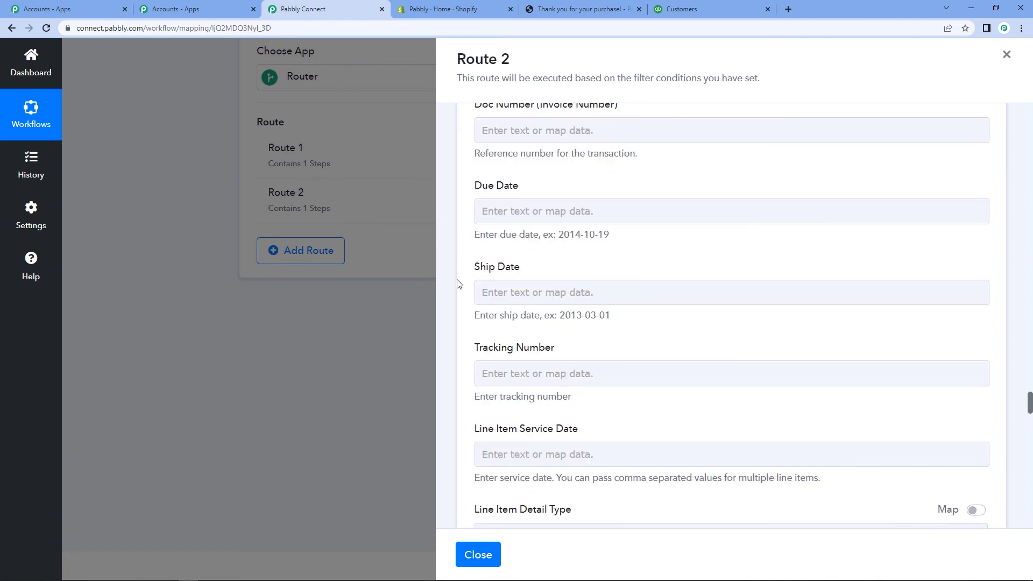
{"action": "scroll", "coordinate": [460, 285], "scroll_direction": "down", "scroll_amount": 4}
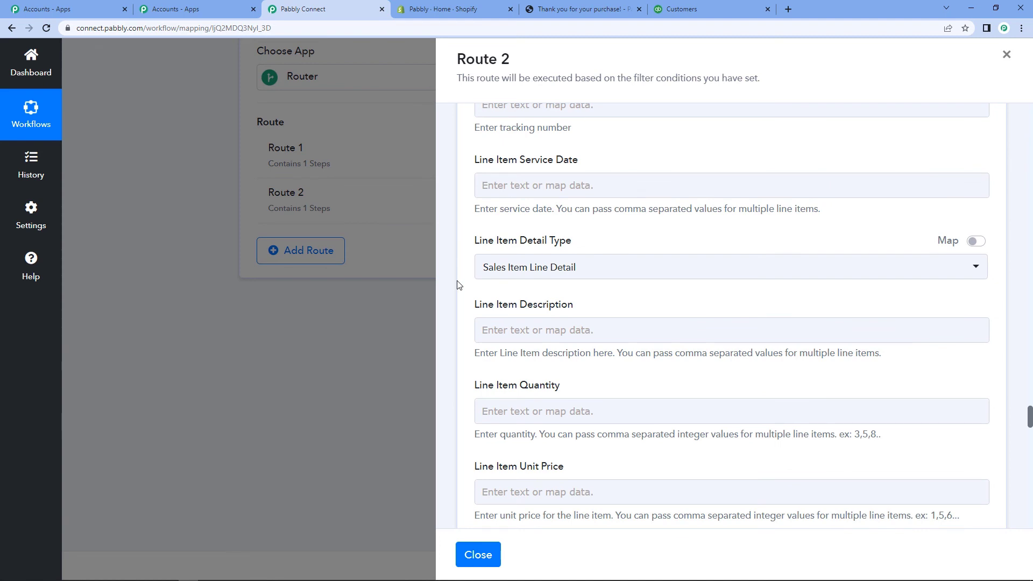
{"action": "left_click", "coordinate": [529, 332]}
{"action": "left_click", "coordinate": [529, 333]}
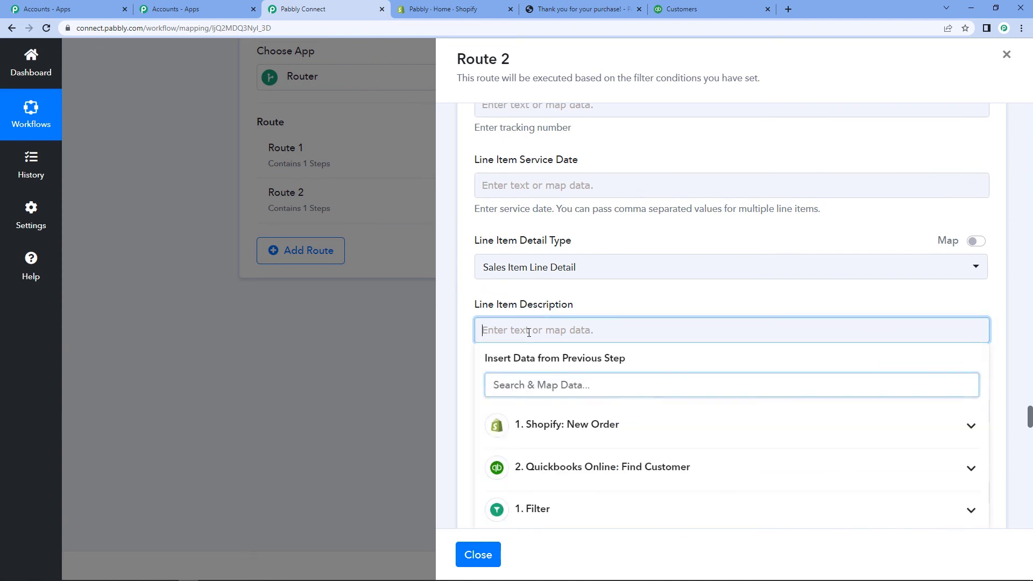
{"action": "left_click", "coordinate": [552, 432]}
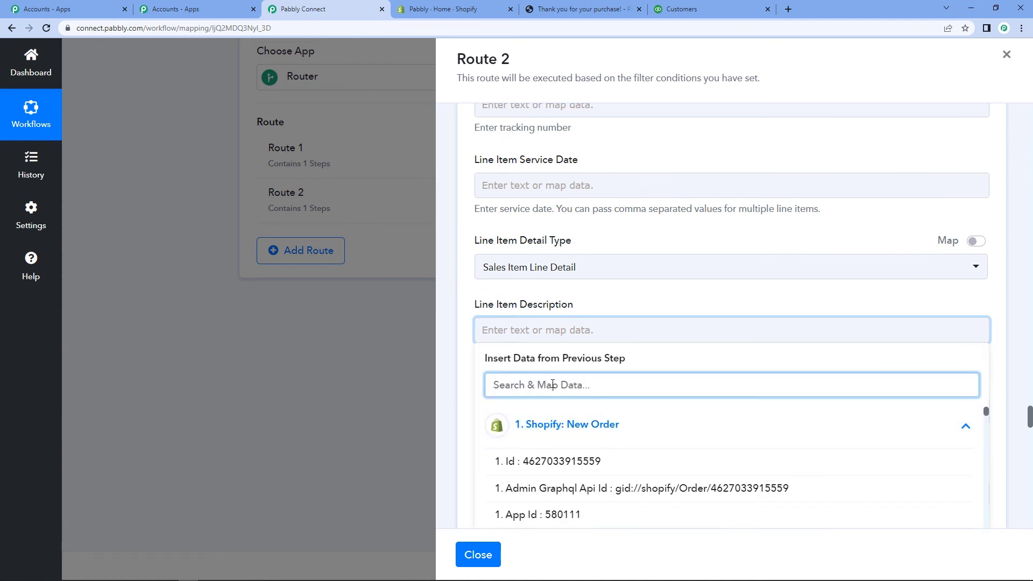
{"action": "type", "text": "line"}
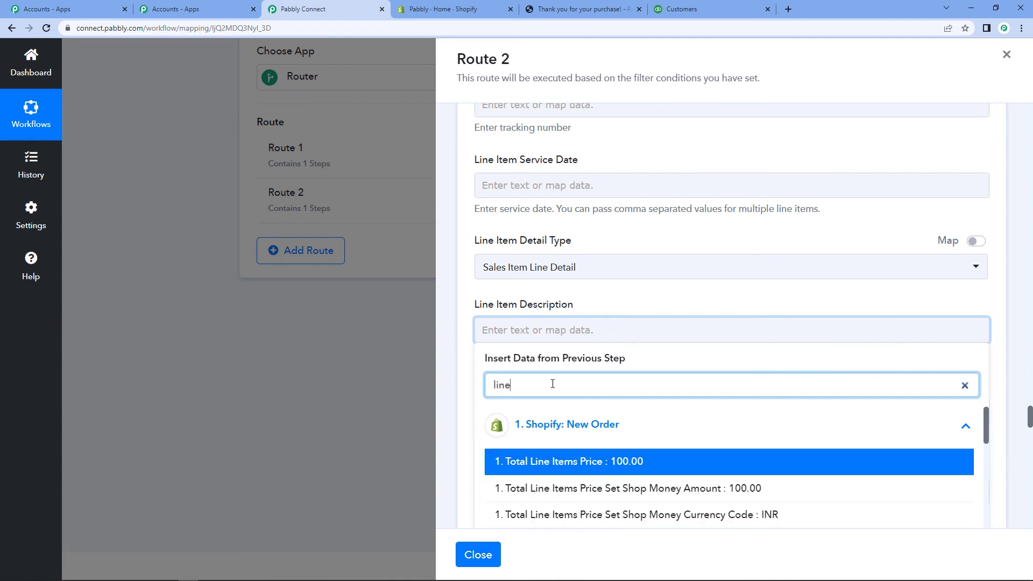
{"action": "scroll", "coordinate": [553, 383], "scroll_direction": "down", "scroll_amount": 4}
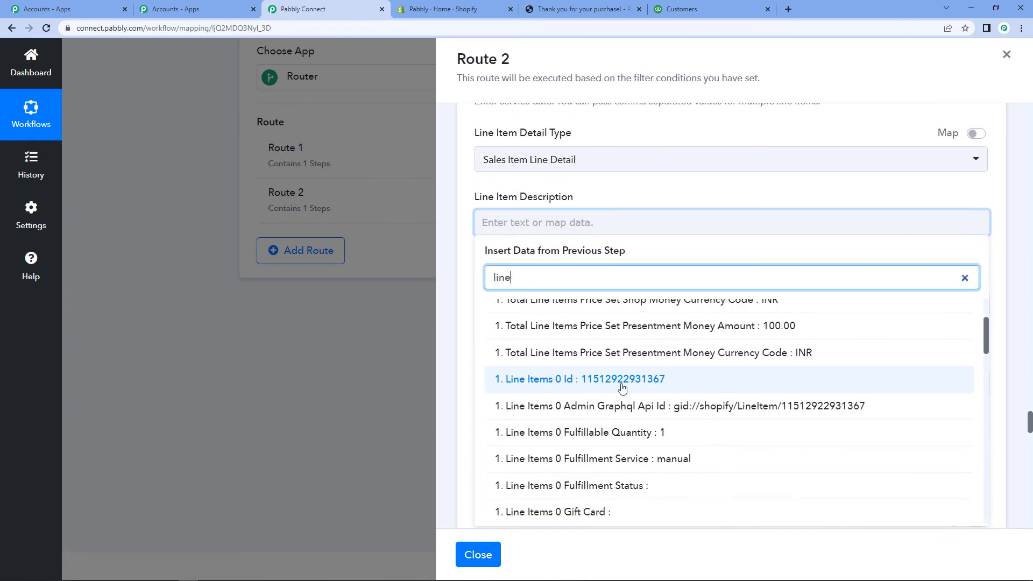
{"action": "scroll", "coordinate": [622, 387], "scroll_direction": "down", "scroll_amount": 2}
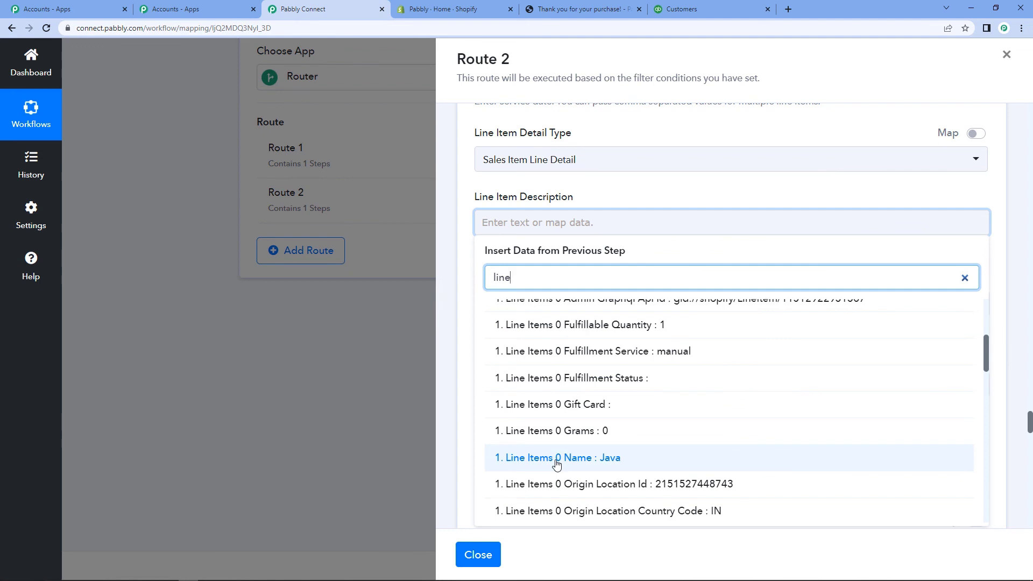
{"action": "left_click", "coordinate": [619, 463]}
{"action": "left_click", "coordinate": [457, 319]}
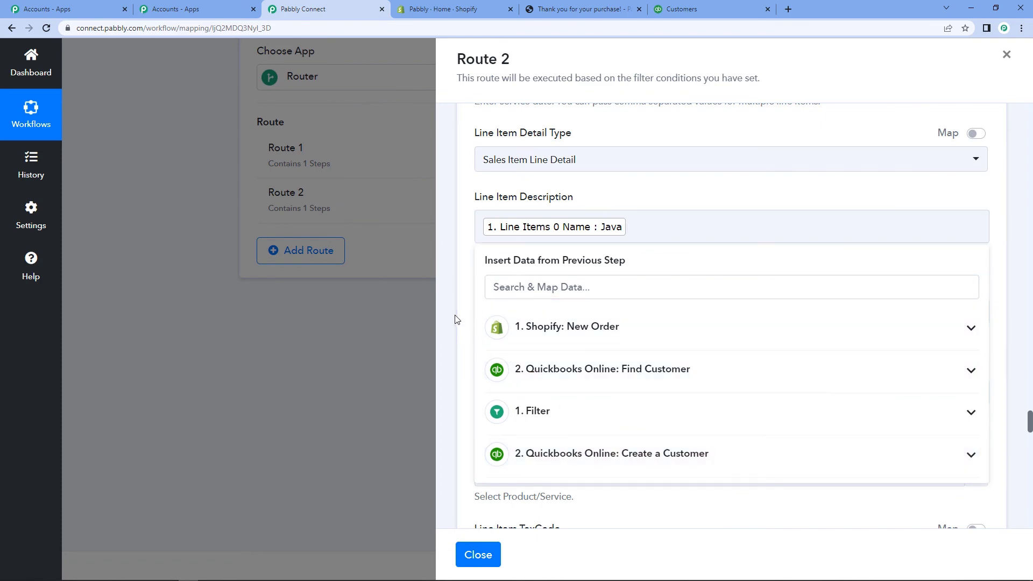
Step: Map Line Items 0 Quantity (1) into Line Item Quantity
{"action": "scroll", "coordinate": [474, 312], "scroll_direction": "down", "scroll_amount": 3}
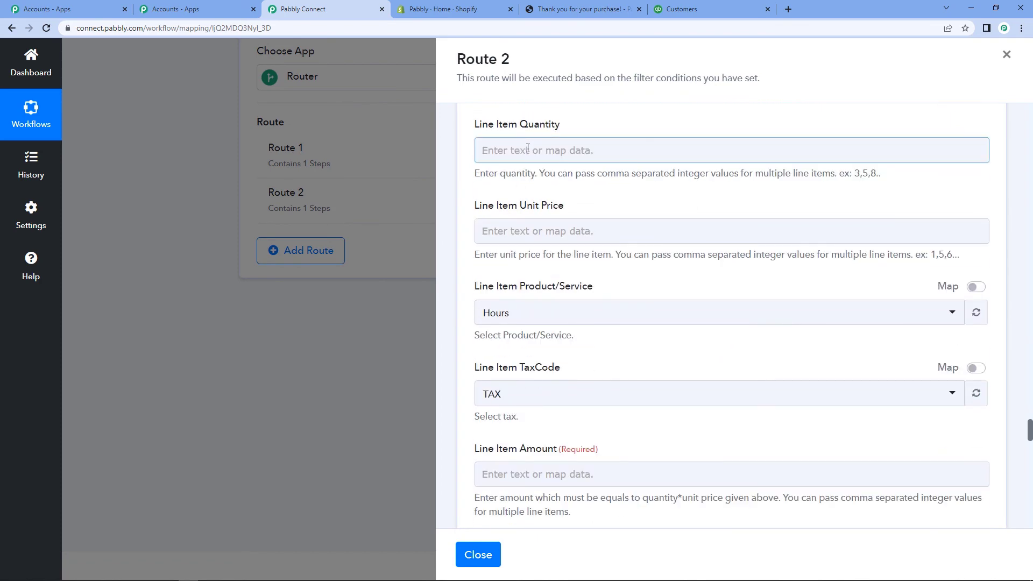
{"action": "left_click", "coordinate": [527, 151]}
{"action": "left_click", "coordinate": [580, 242]}
{"action": "left_click", "coordinate": [562, 206]}
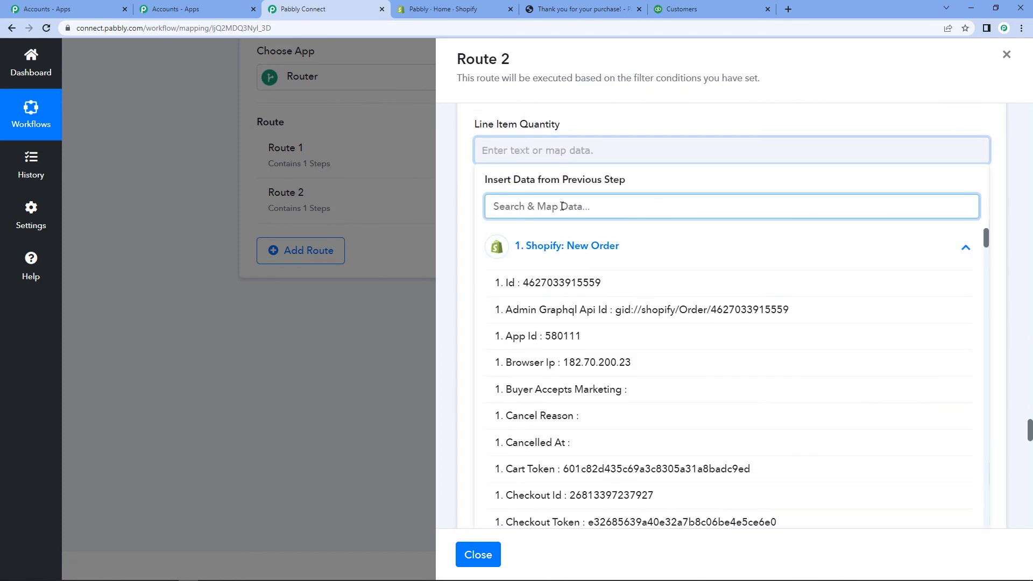
{"action": "type", "text": "quan"}
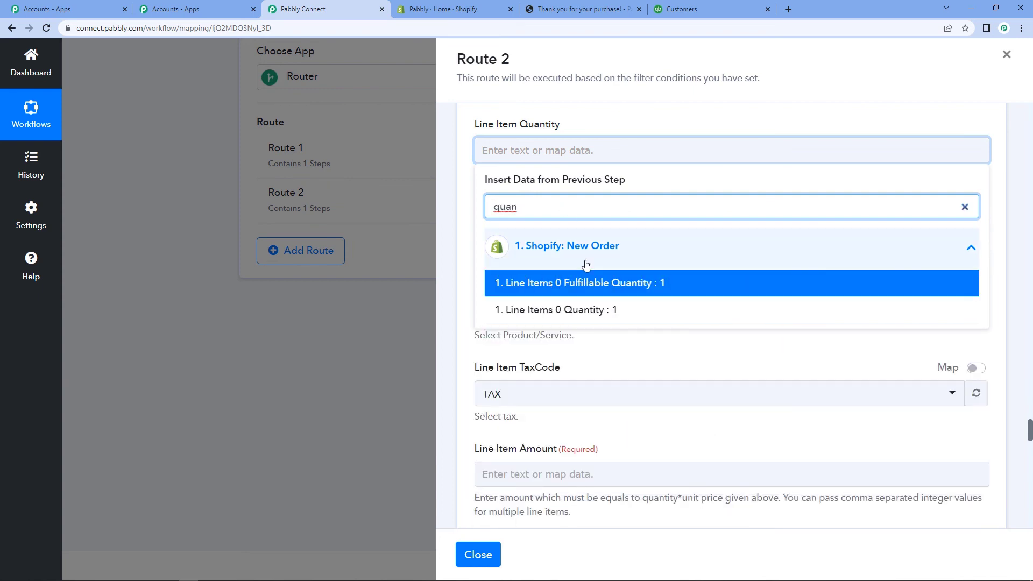
{"action": "left_click", "coordinate": [600, 310]}
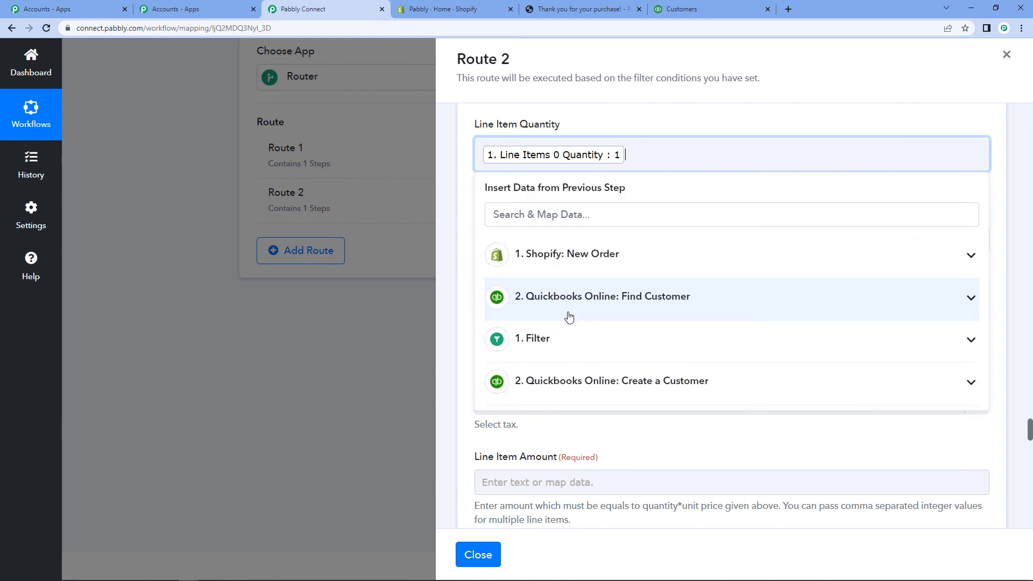
{"action": "left_click", "coordinate": [469, 209]}
Step: Map Line Items 0 Price (100.00) into Line Item Unit Price
{"action": "scroll", "coordinate": [471, 209], "scroll_direction": "down", "scroll_amount": 1}
{"action": "left_click", "coordinate": [482, 183]}
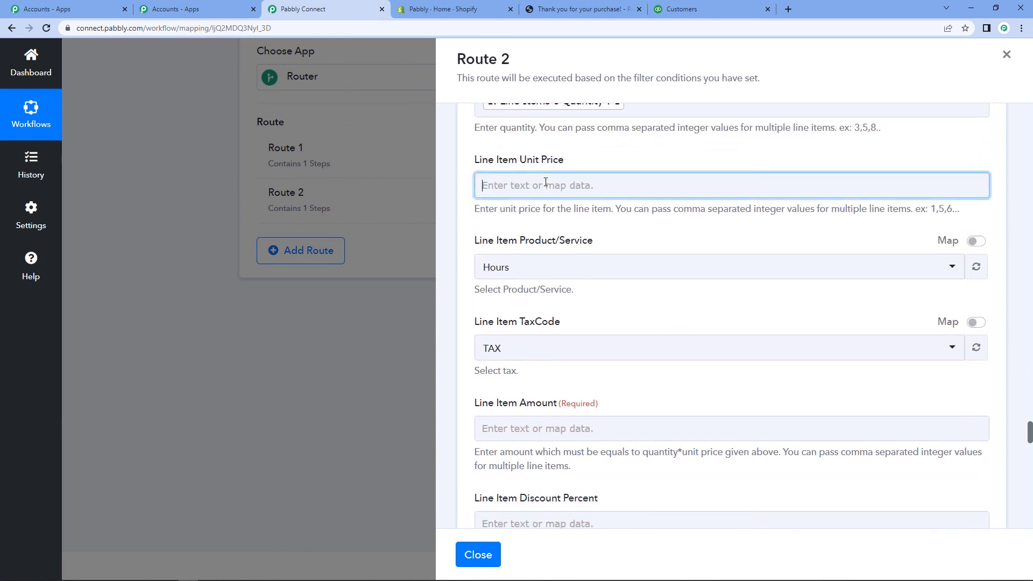
{"action": "left_click", "coordinate": [566, 285]}
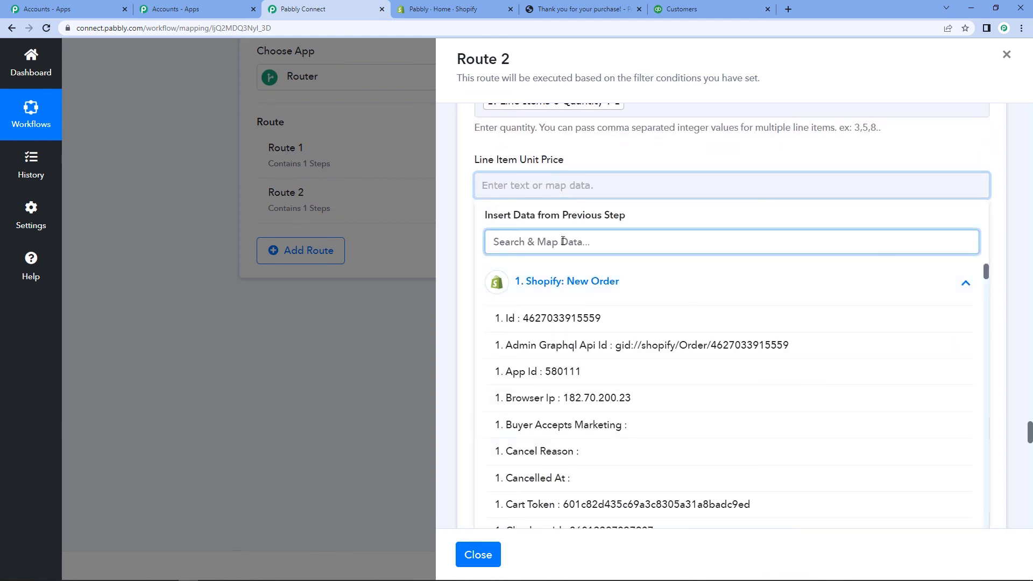
{"action": "type", "text": "price"}
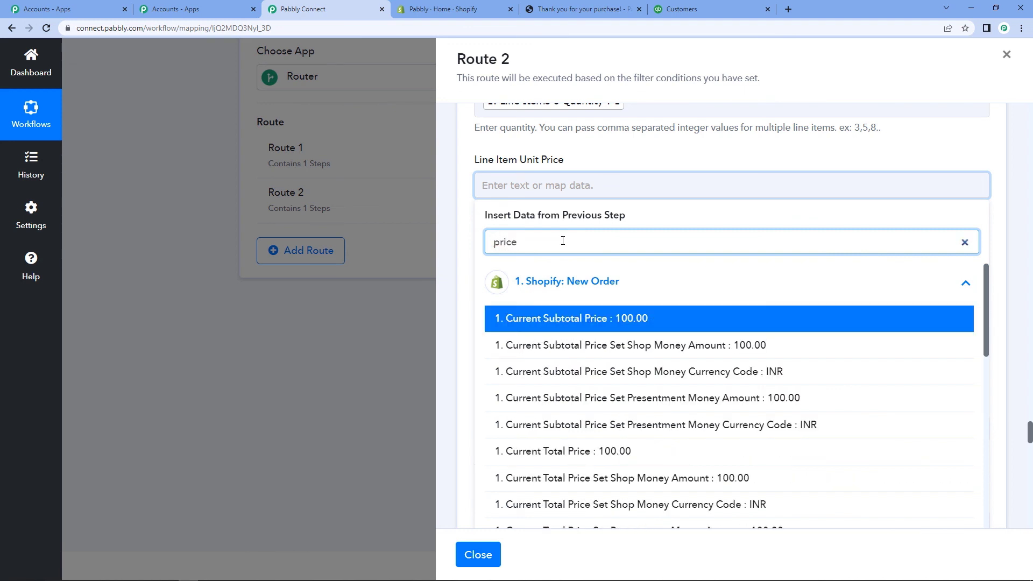
{"action": "scroll", "coordinate": [563, 241], "scroll_direction": "down", "scroll_amount": 10}
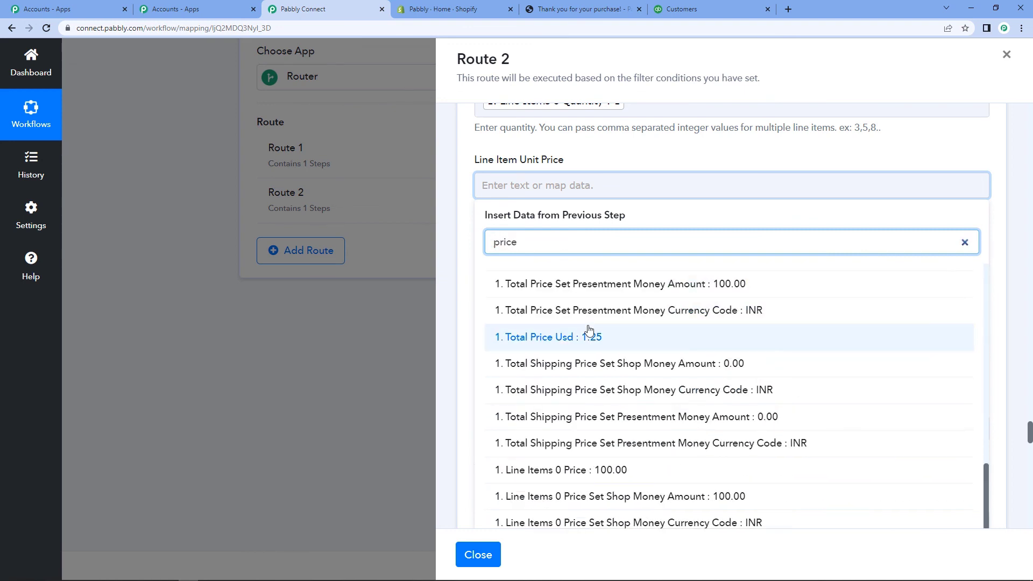
{"action": "left_click", "coordinate": [611, 472]}
{"action": "left_click", "coordinate": [445, 275]}
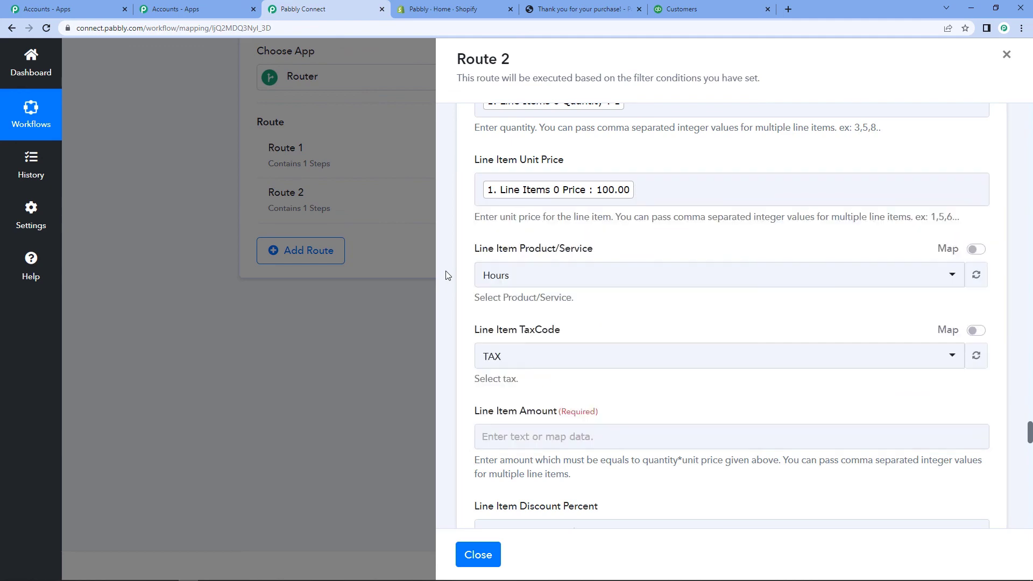
{"action": "scroll", "coordinate": [451, 275], "scroll_direction": "down", "scroll_amount": 2}
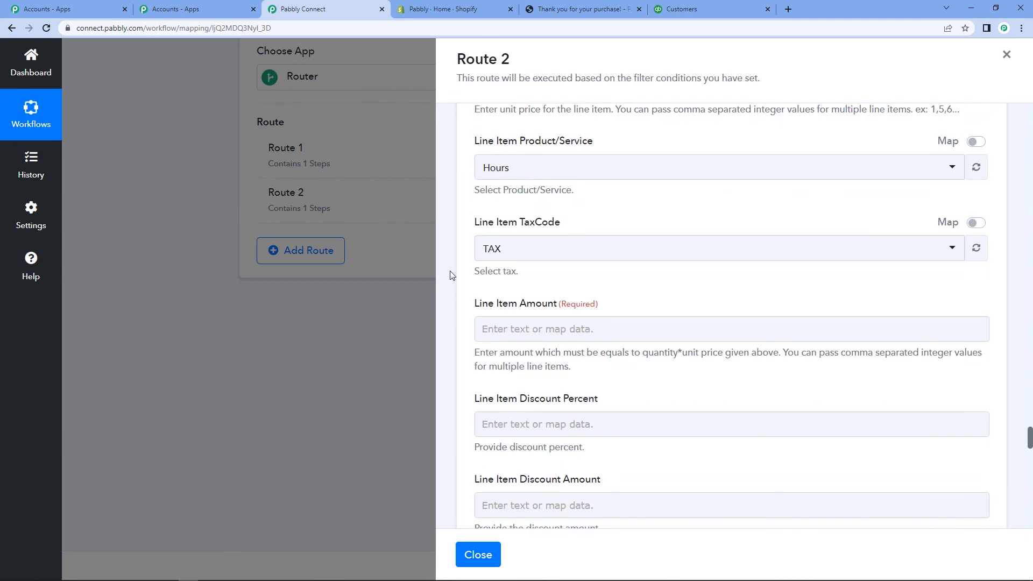
Step: Check the Line Item Amount note that amount equals quantity times unit price
{"action": "scroll", "coordinate": [451, 275], "scroll_direction": "down", "scroll_amount": 3}
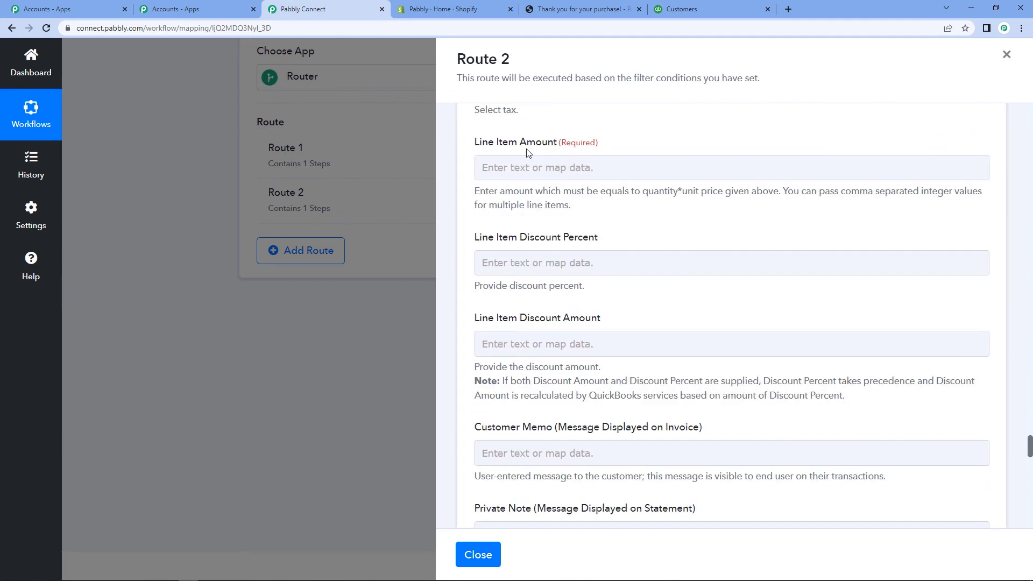
{"action": "left_click", "coordinate": [535, 159]}
{"action": "left_click_drag", "start_coordinate": [477, 195], "coordinate": [776, 197]}
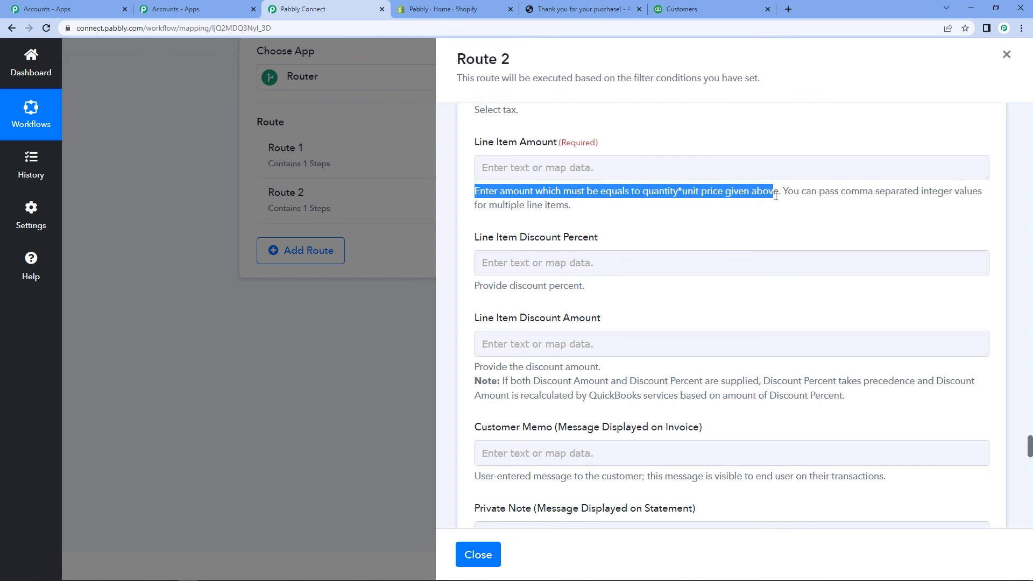
{"action": "left_click", "coordinate": [617, 238]}
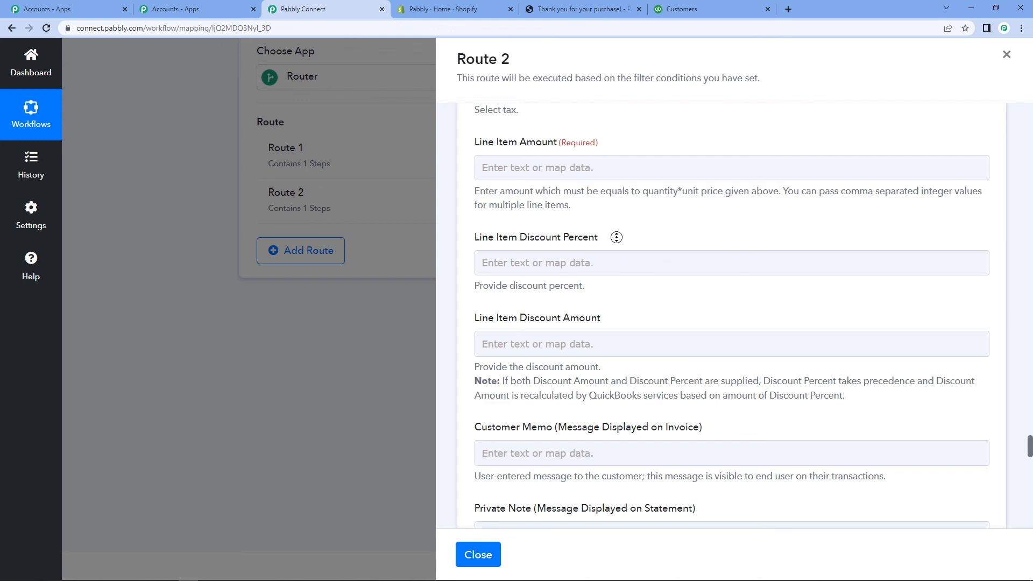
{"action": "left_click", "coordinate": [596, 181]}
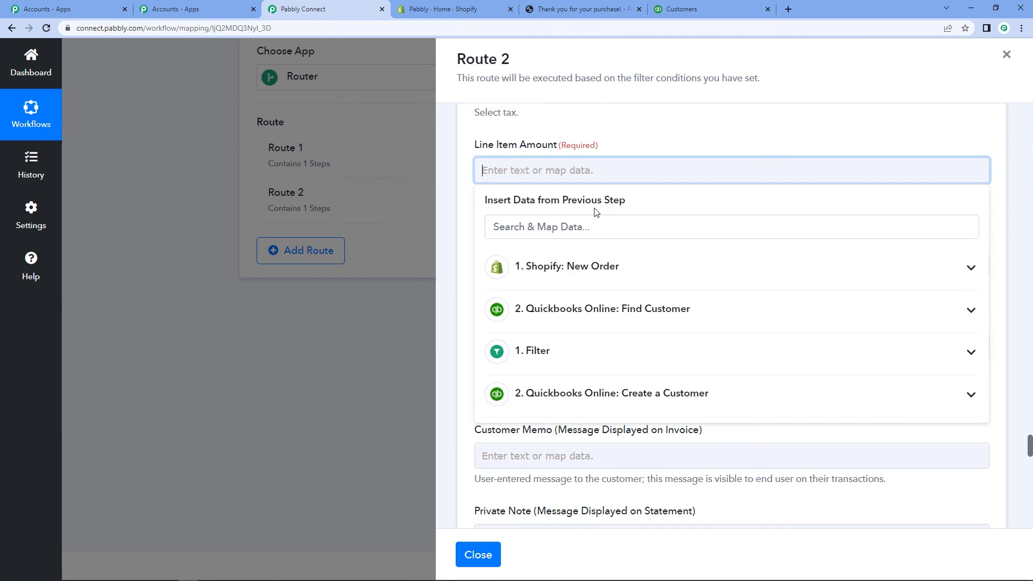
{"action": "left_click", "coordinate": [466, 200]}
Step: Map the Shopify Total Line Items Price (100.00) into Line Item Amount
{"action": "scroll", "coordinate": [466, 205], "scroll_direction": "up", "scroll_amount": 5}
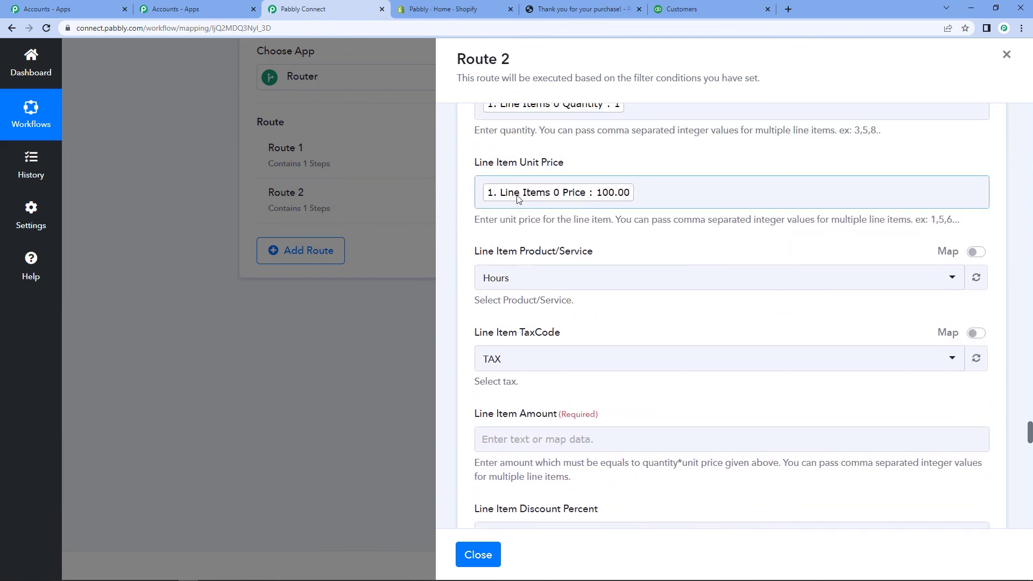
{"action": "scroll", "coordinate": [518, 200], "scroll_direction": "up", "scroll_amount": 1}
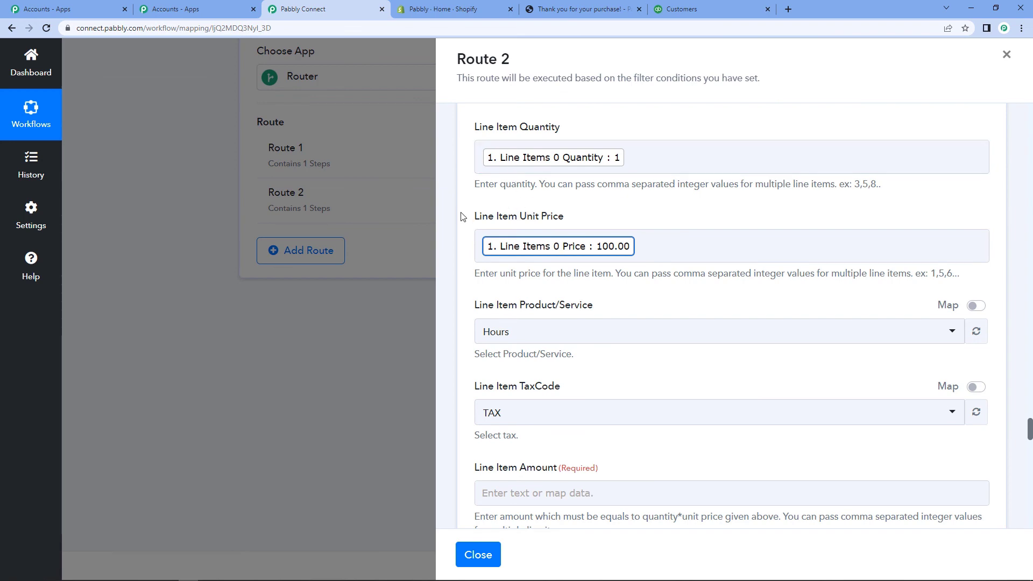
{"action": "scroll", "coordinate": [462, 216], "scroll_direction": "down", "scroll_amount": 3}
{"action": "scroll", "coordinate": [462, 216], "scroll_direction": "up", "scroll_amount": 3}
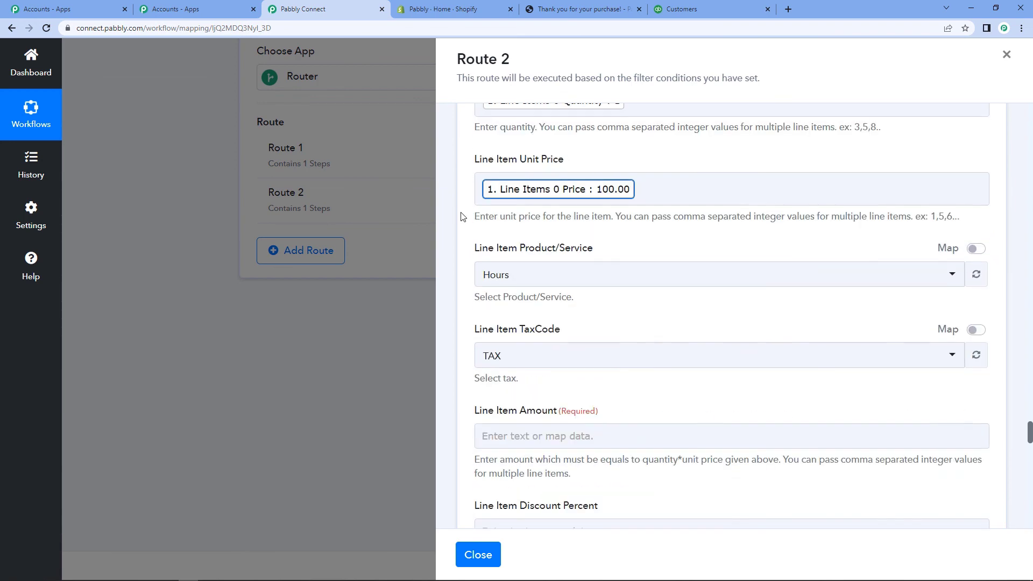
{"action": "scroll", "coordinate": [462, 221], "scroll_direction": "down", "scroll_amount": 3}
{"action": "scroll", "coordinate": [468, 239], "scroll_direction": "down", "scroll_amount": 1}
{"action": "left_click", "coordinate": [503, 277]}
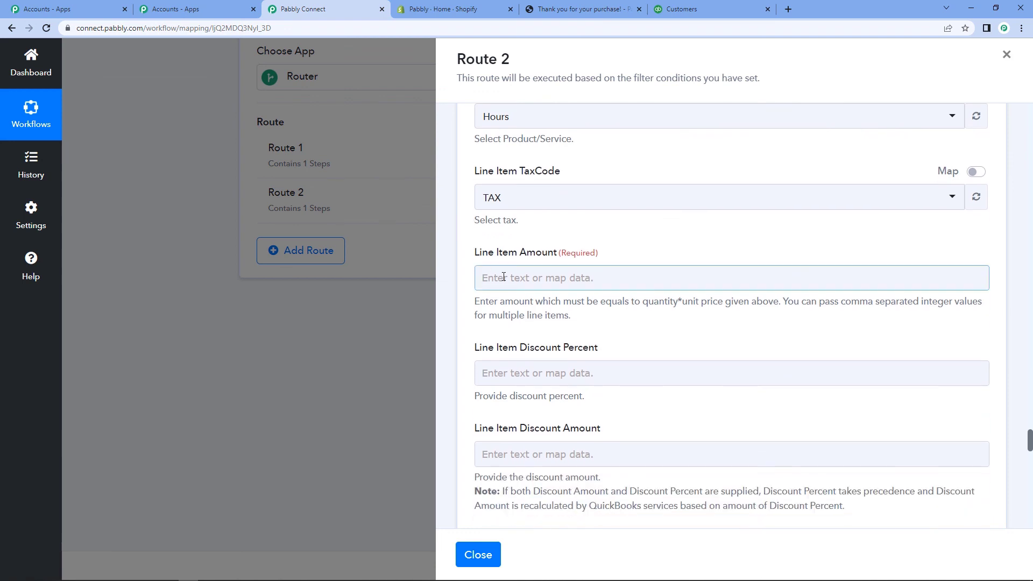
{"action": "left_click", "coordinate": [504, 277]}
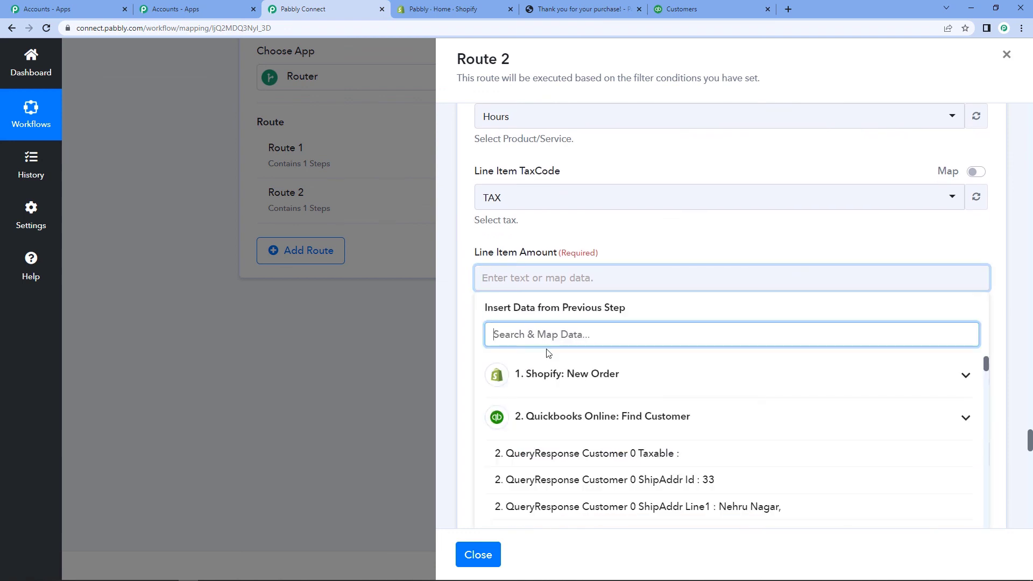
{"action": "left_click", "coordinate": [560, 380]}
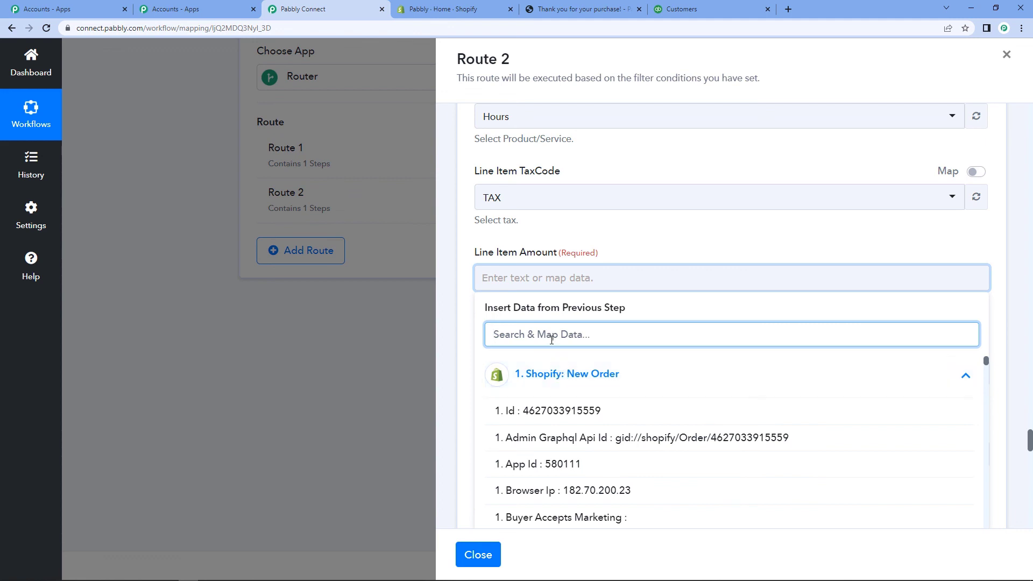
{"action": "type", "text": "tota"}
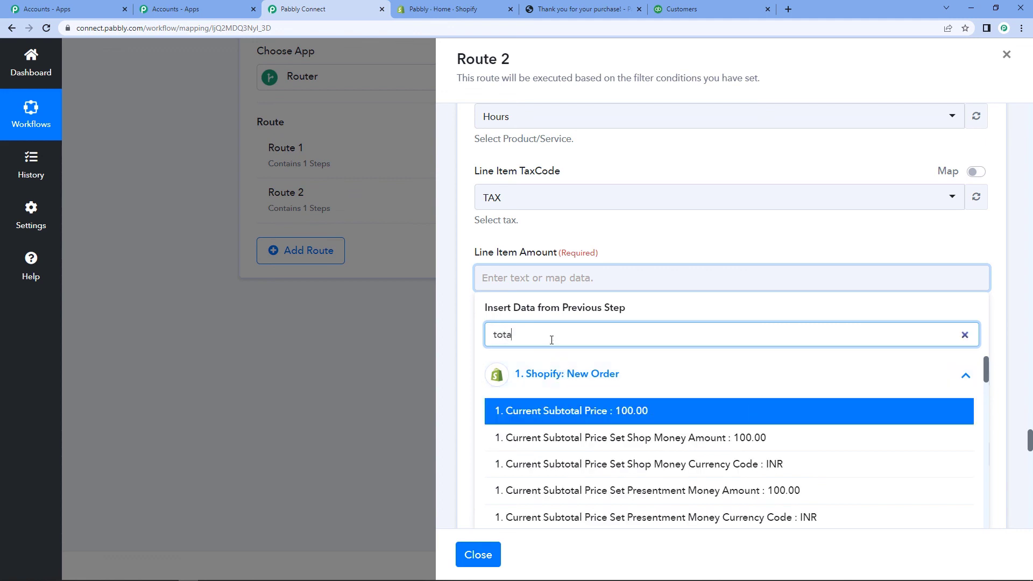
{"action": "type", "text": "l line item"}
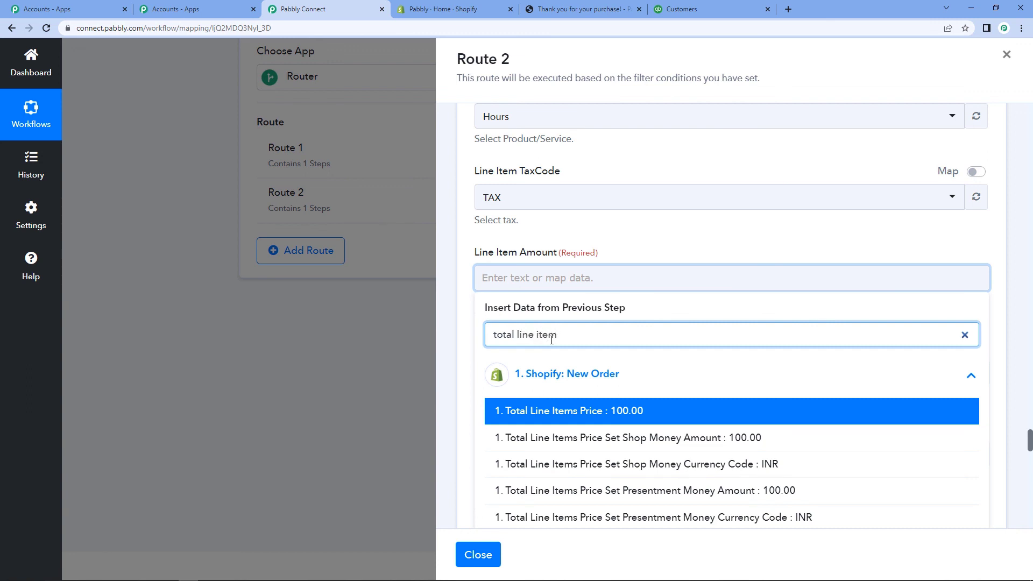
{"action": "scroll", "coordinate": [687, 437], "scroll_direction": "down", "scroll_amount": 1}
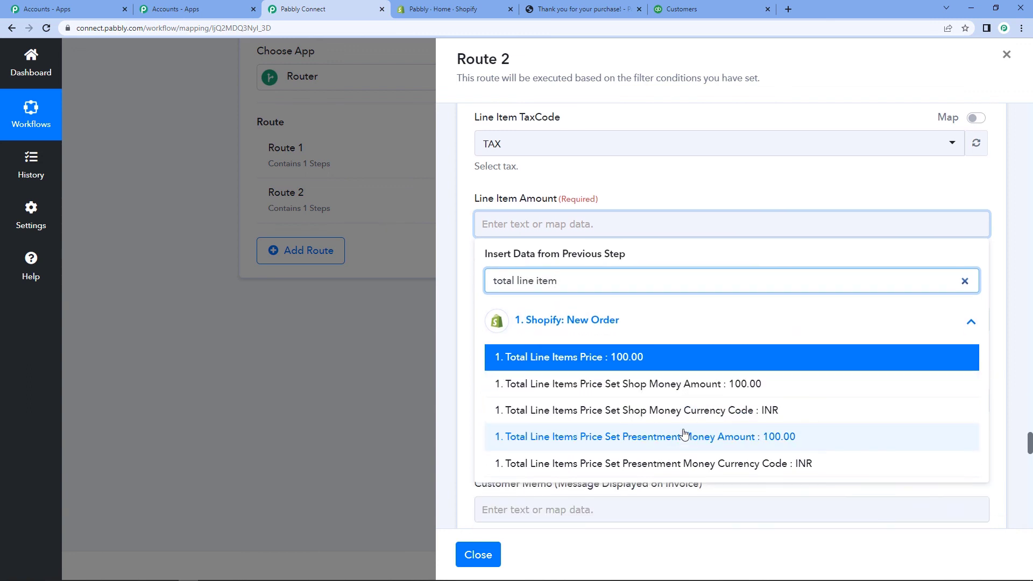
{"action": "scroll", "coordinate": [684, 435], "scroll_direction": "down", "scroll_amount": 3}
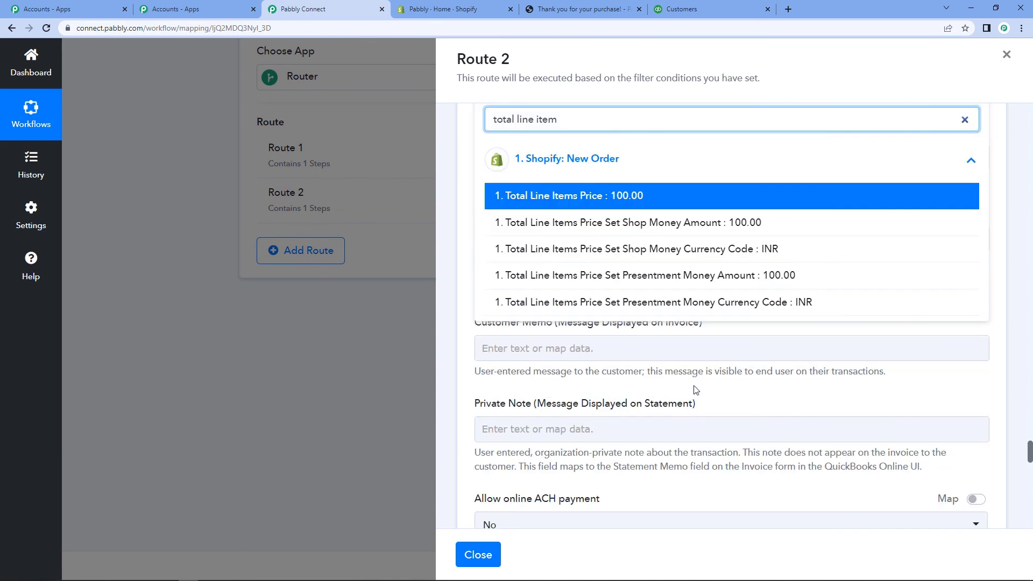
{"action": "left_click", "coordinate": [593, 197]}
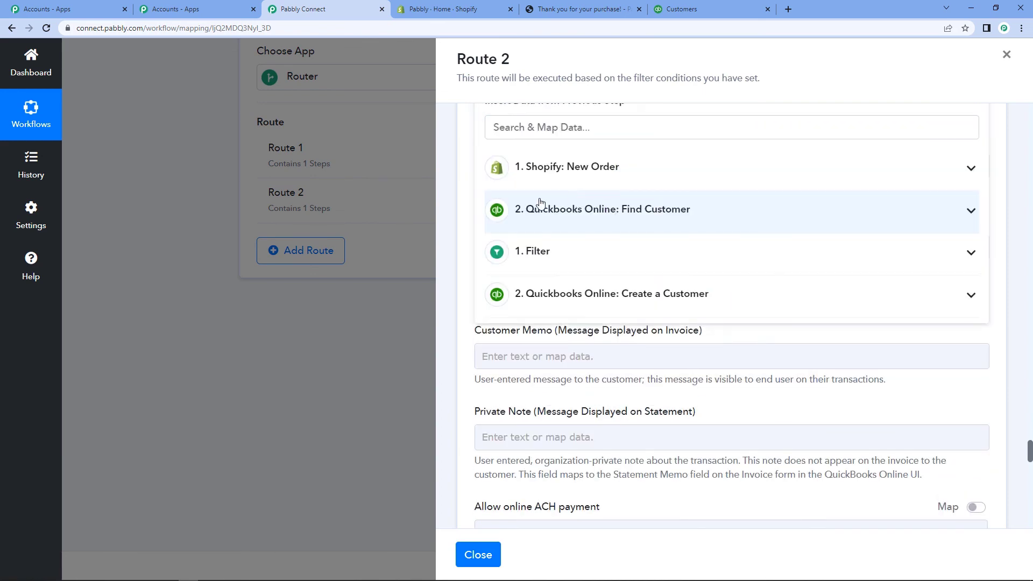
{"action": "left_click", "coordinate": [456, 217]}
Step: Set Allow Online CreditCard Payment to Yes
{"action": "scroll", "coordinate": [488, 187], "scroll_direction": "down", "scroll_amount": 5}
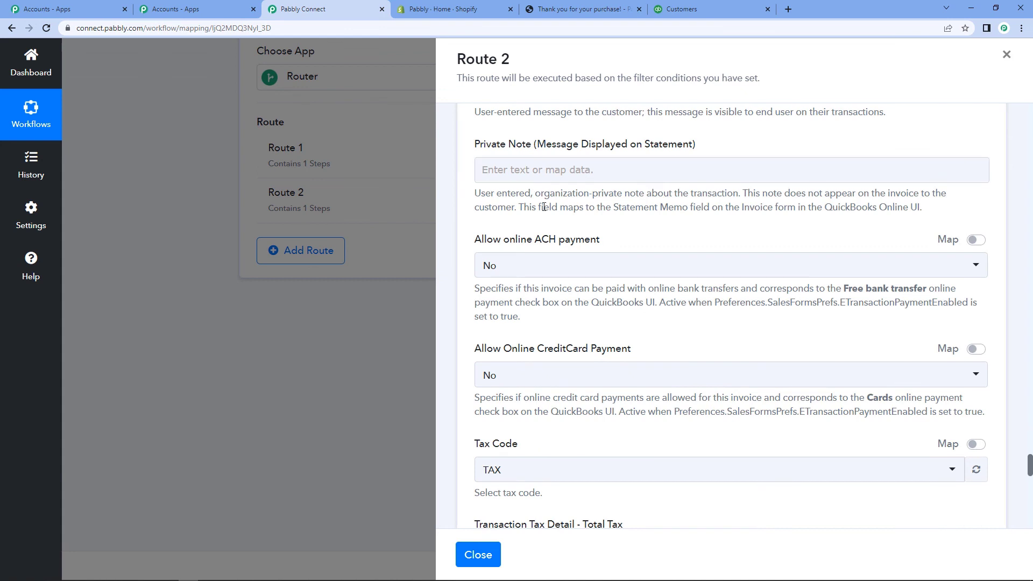
{"action": "scroll", "coordinate": [544, 207], "scroll_direction": "down", "scroll_amount": 2}
{"action": "left_click", "coordinate": [531, 267]}
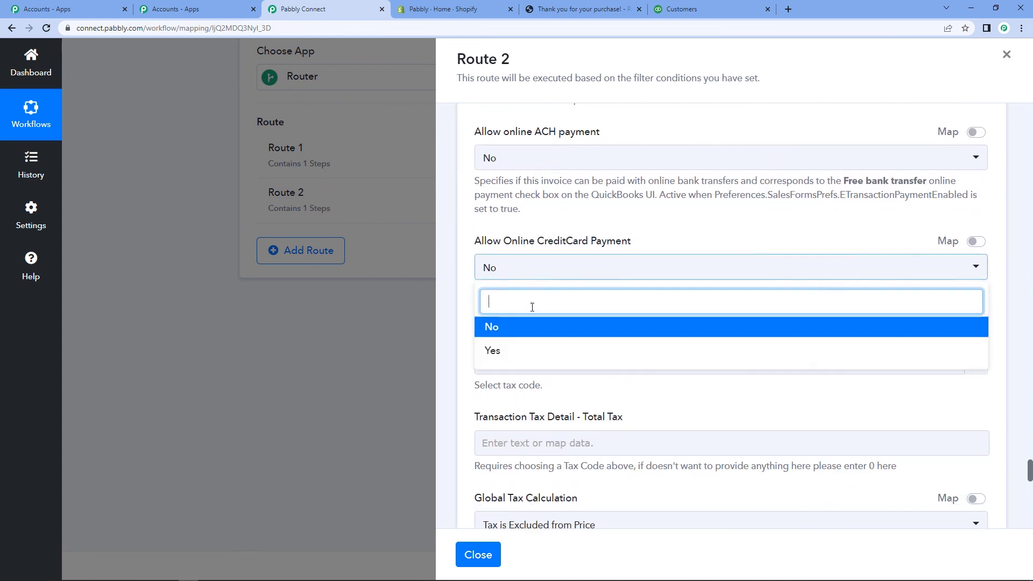
{"action": "left_click", "coordinate": [530, 352]}
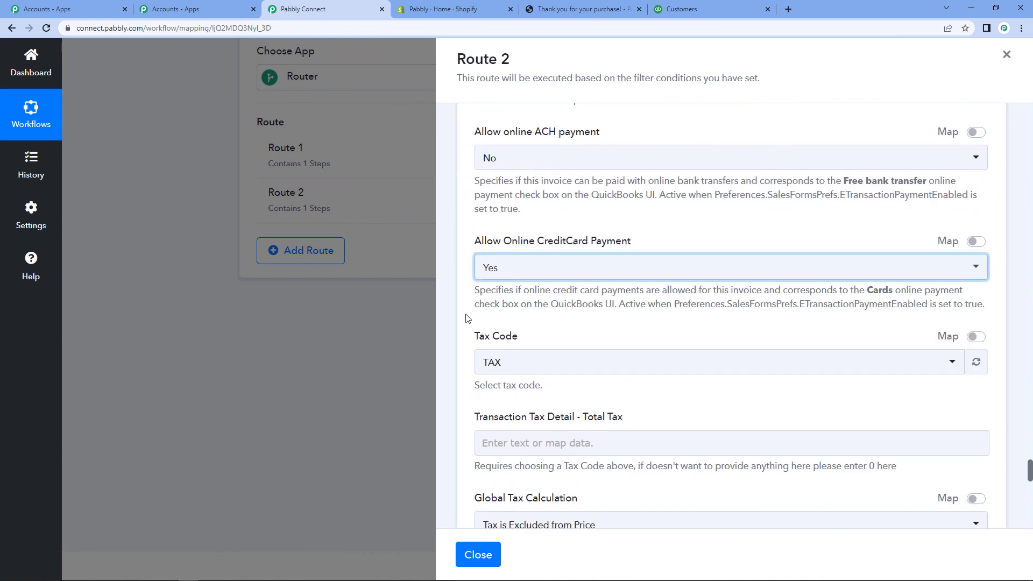
Step: Save the invoice step and send a test request
{"action": "scroll", "coordinate": [467, 319], "scroll_direction": "down", "scroll_amount": 2}
{"action": "scroll", "coordinate": [466, 318], "scroll_direction": "down", "scroll_amount": 2}
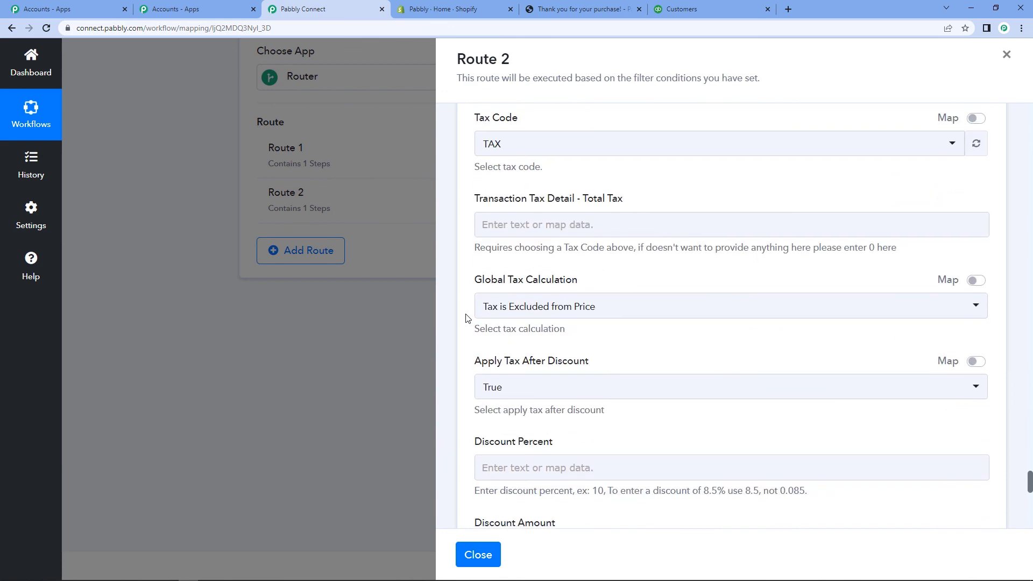
{"action": "scroll", "coordinate": [466, 318], "scroll_direction": "down", "scroll_amount": 2}
{"action": "scroll", "coordinate": [467, 319], "scroll_direction": "down", "scroll_amount": 8}
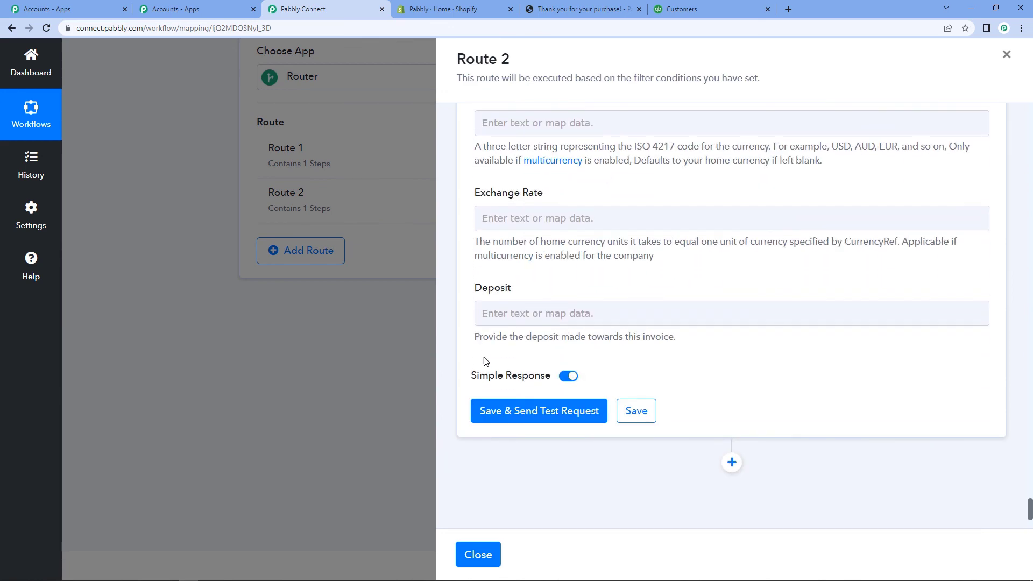
{"action": "left_click", "coordinate": [523, 412]}
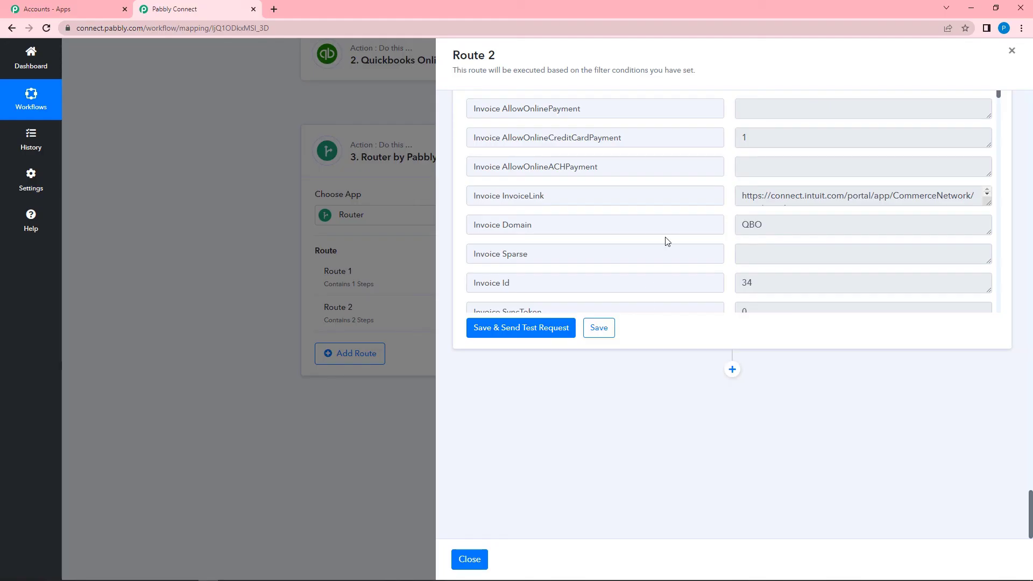
Step: Review the test response's returned invoice line and billing details
{"action": "scroll", "coordinate": [666, 240], "scroll_direction": "up", "scroll_amount": 2}
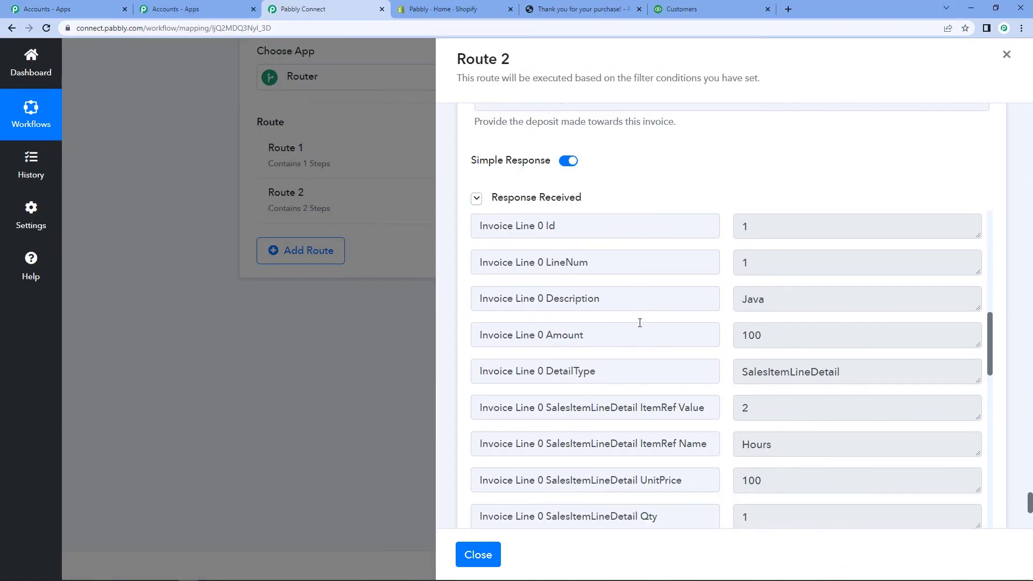
{"action": "scroll", "coordinate": [640, 323], "scroll_direction": "down", "scroll_amount": 6}
{"action": "scroll", "coordinate": [639, 344], "scroll_direction": "down", "scroll_amount": 3}
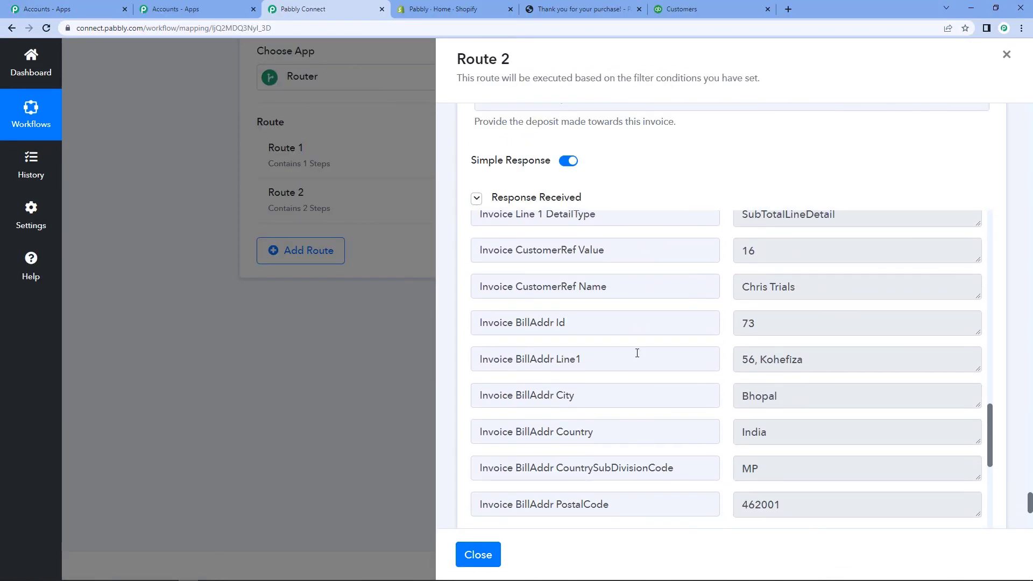
{"action": "left_click", "coordinate": [680, 9]}
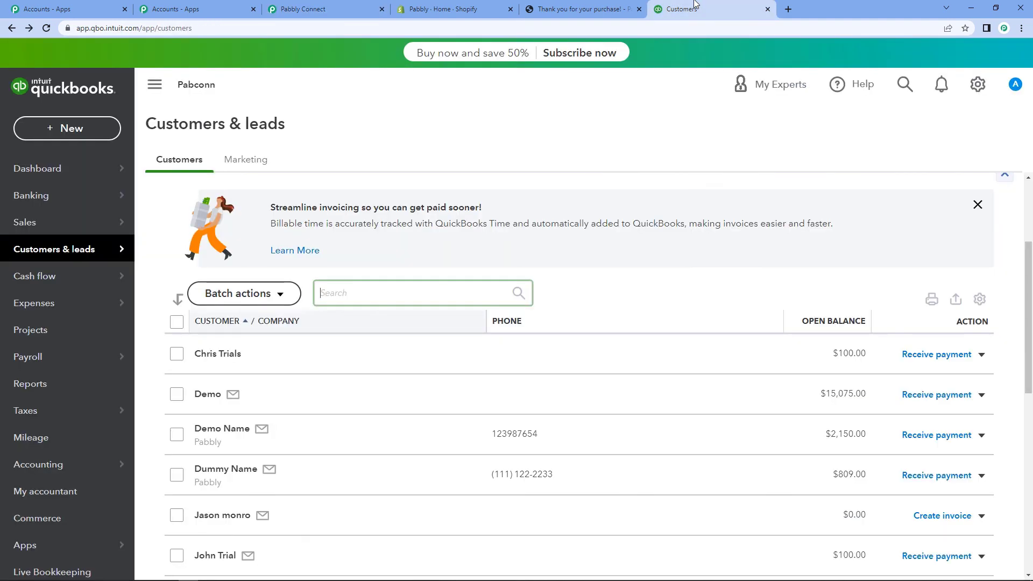
Step: Open the test customer in QuickBooks, confirm $100.00 open balance and Bhopal address, return to Pabbly
{"action": "scroll", "coordinate": [376, 262], "scroll_direction": "down", "scroll_amount": 3}
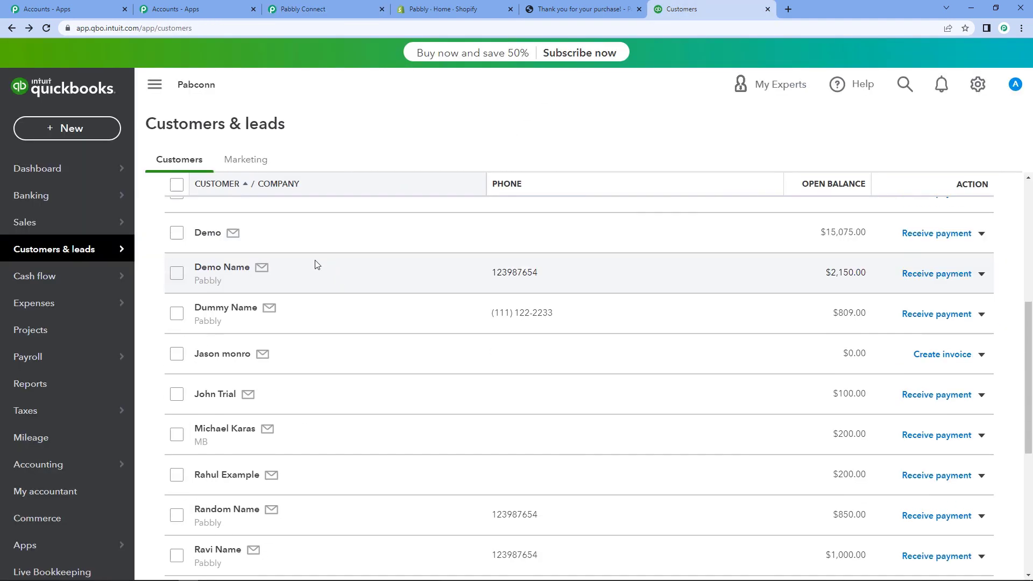
{"action": "scroll", "coordinate": [284, 351], "scroll_direction": "up", "scroll_amount": 1}
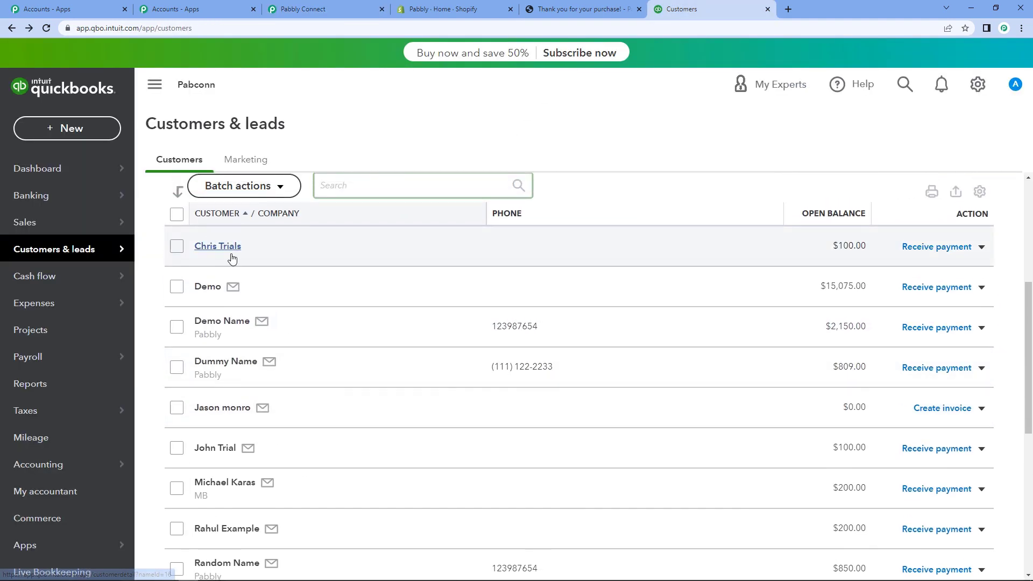
{"action": "left_click", "coordinate": [229, 256]}
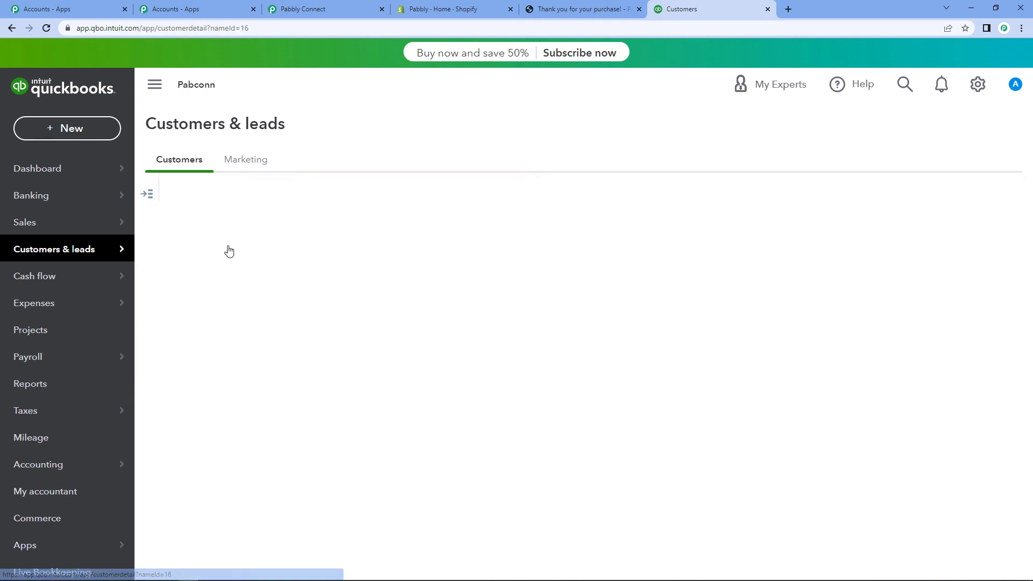
{"action": "scroll", "coordinate": [380, 436], "scroll_direction": "down", "scroll_amount": 2}
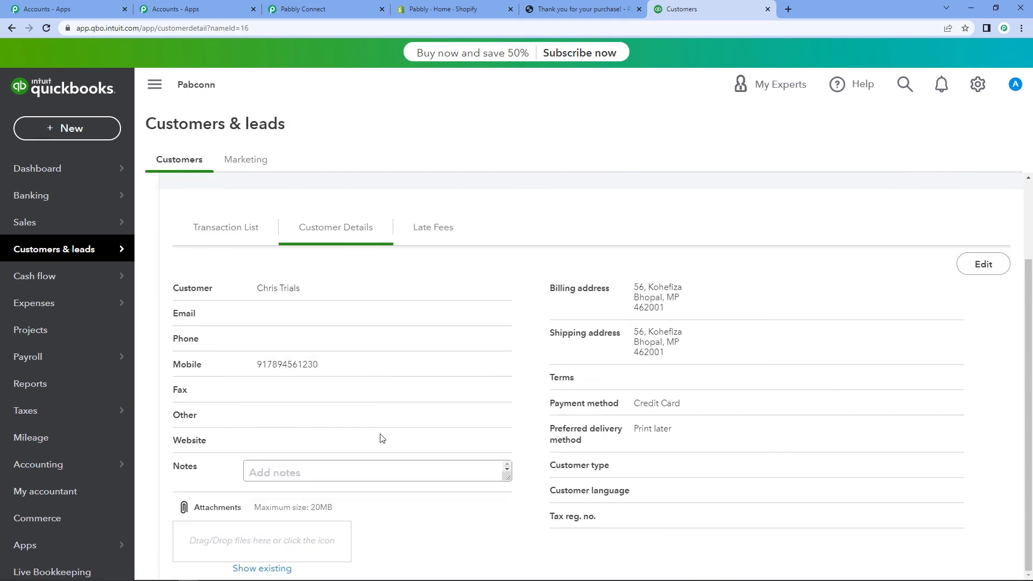
{"action": "scroll", "coordinate": [365, 371], "scroll_direction": "up", "scroll_amount": 1}
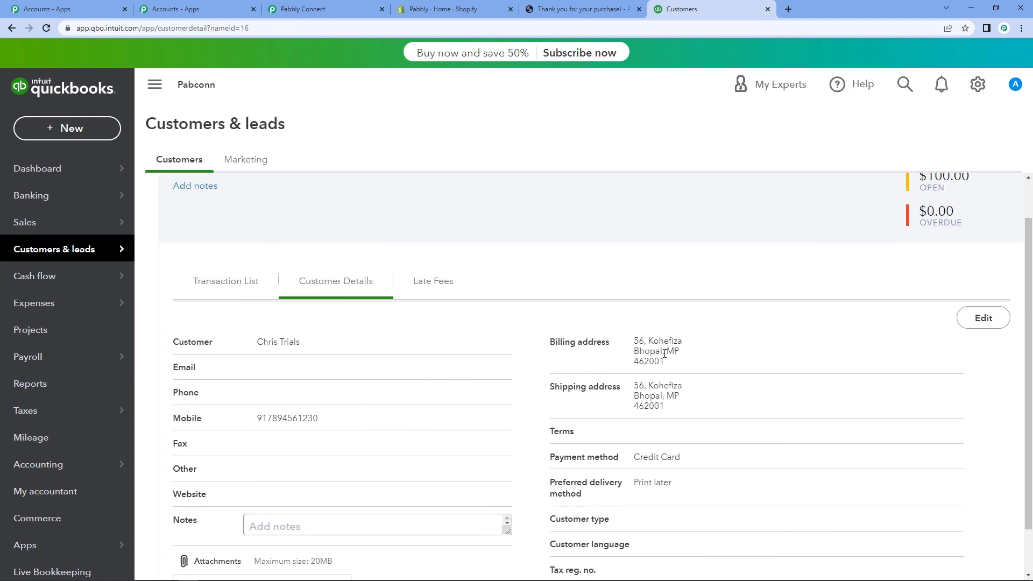
{"action": "scroll", "coordinate": [619, 382], "scroll_direction": "down", "scroll_amount": 1}
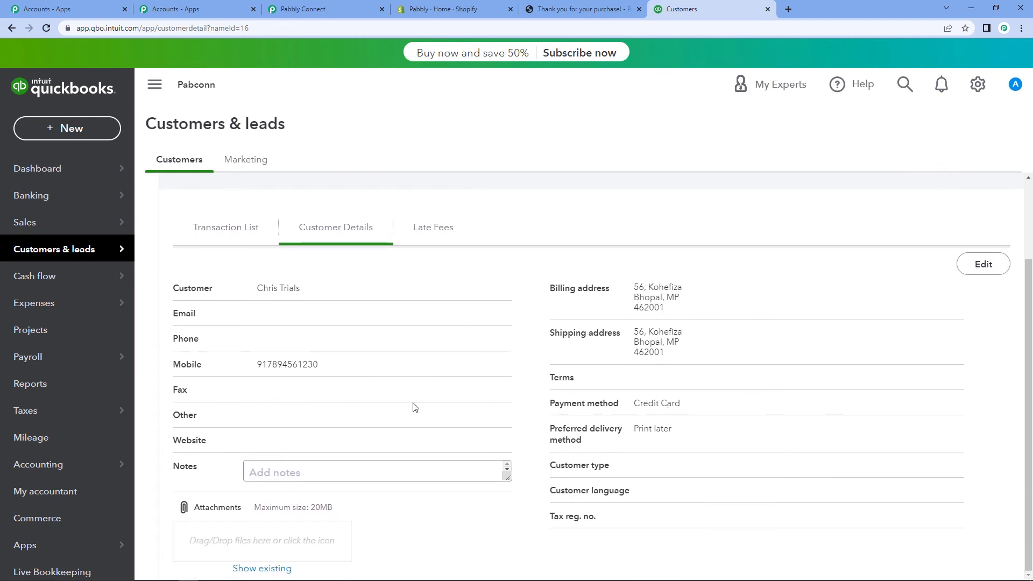
{"action": "scroll", "coordinate": [285, 373], "scroll_direction": "up", "scroll_amount": 1}
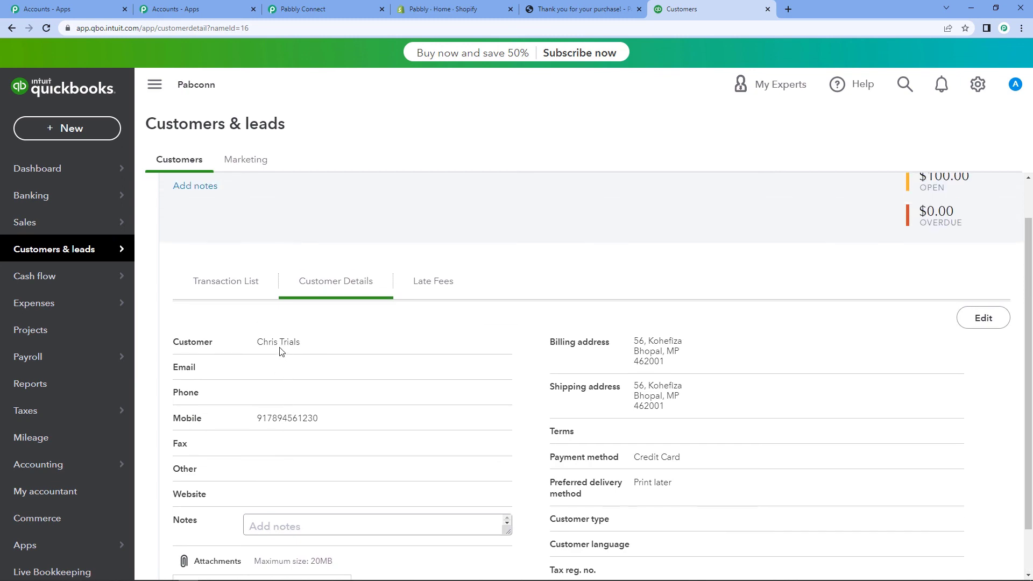
{"action": "left_click", "coordinate": [170, 5]}
{"action": "left_click", "coordinate": [281, 4]}
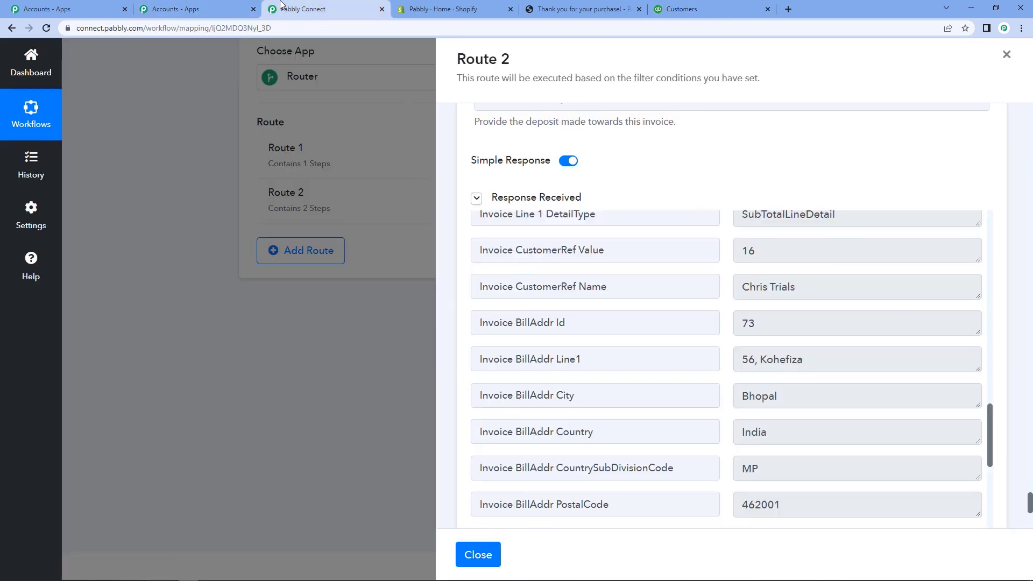